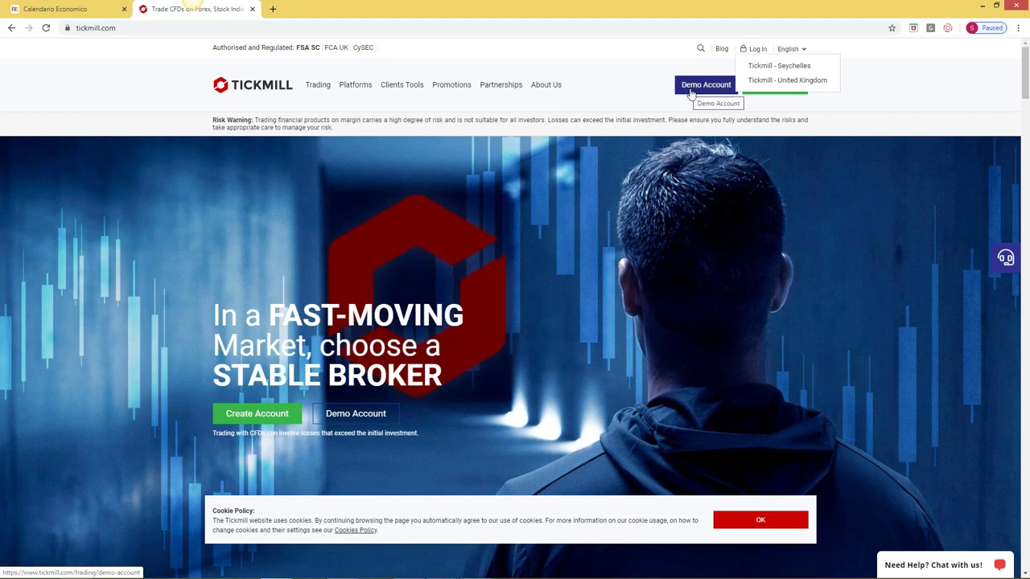
Change the Tickmill website's language to Español and open the demo account registration form
left_click(791, 49)
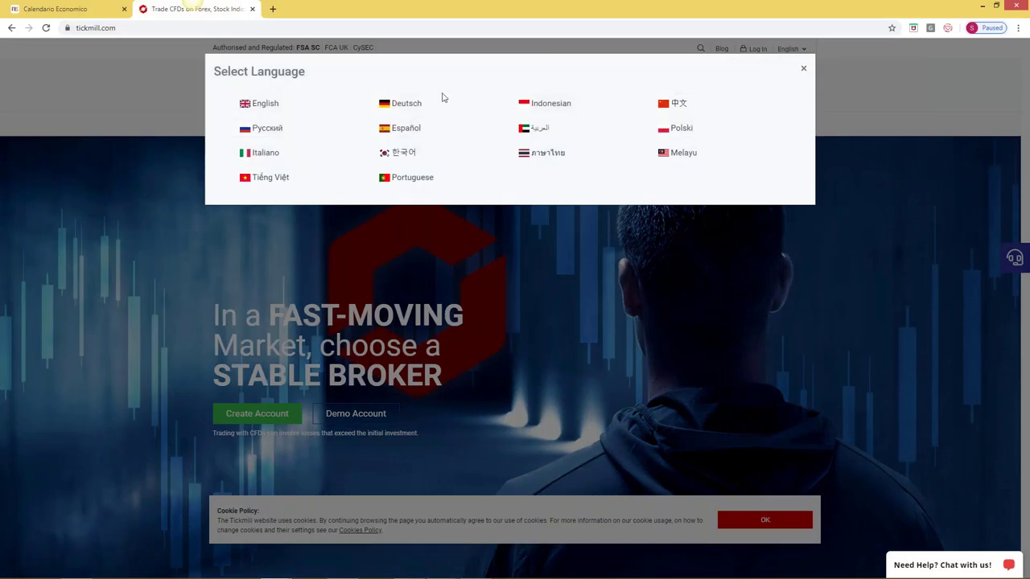
left_click(416, 131)
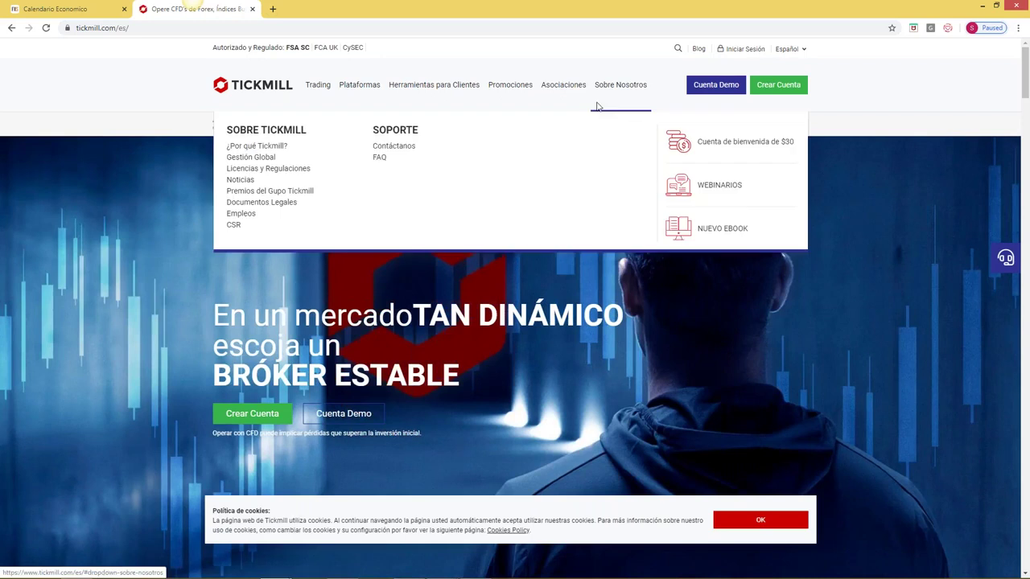
left_click(718, 84)
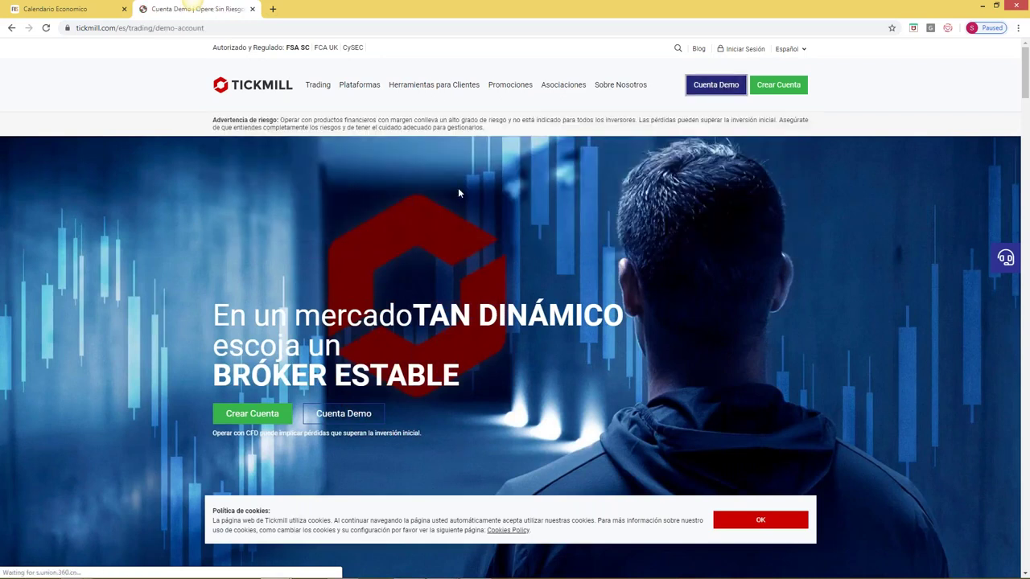
scroll(474, 194, "down", 1)
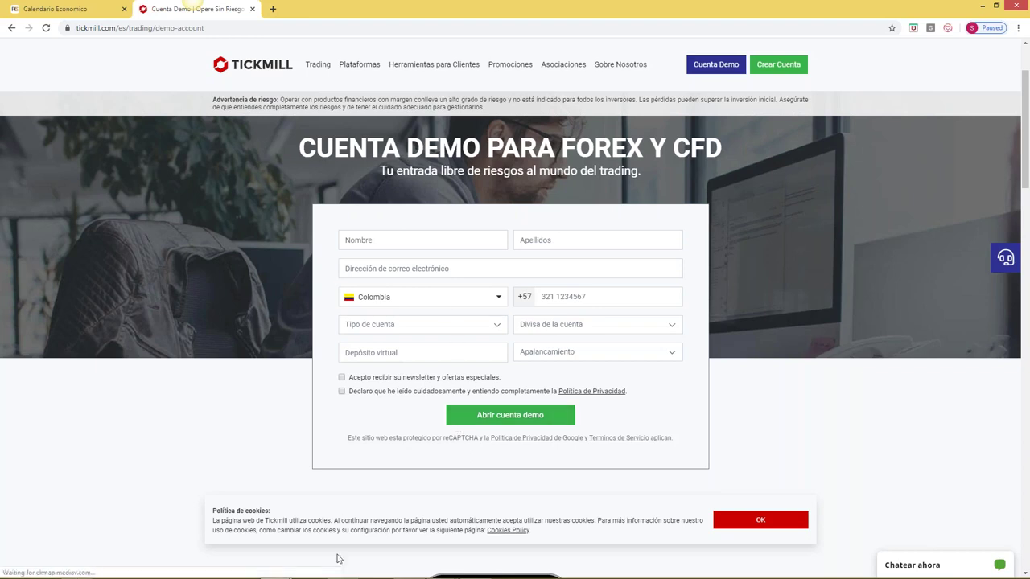
Switch to the Tickmill MetaTrader terminal and load the Default chart profile
mouse_move(341, 578)
mouse_move(403, 573)
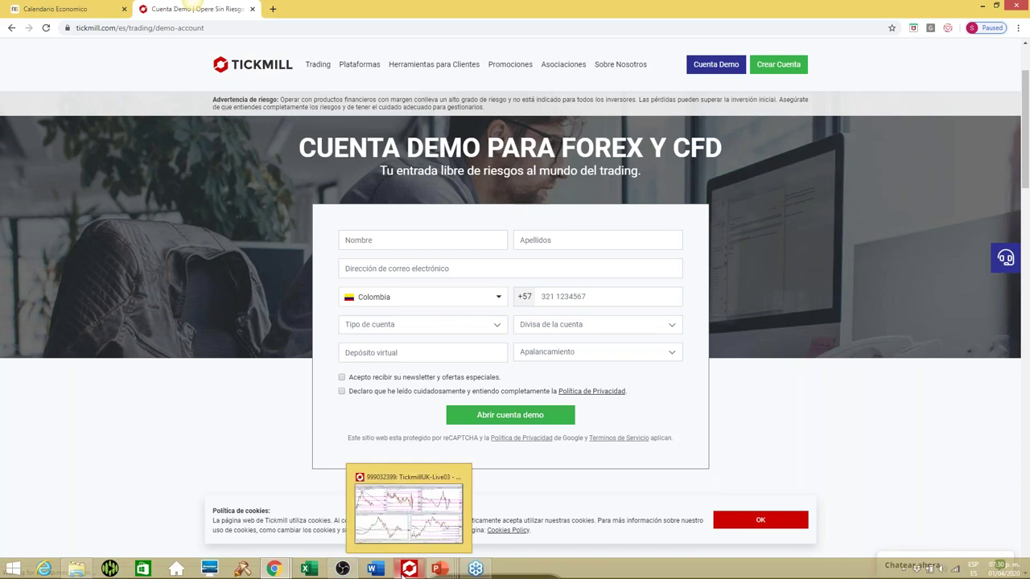
left_click(402, 573)
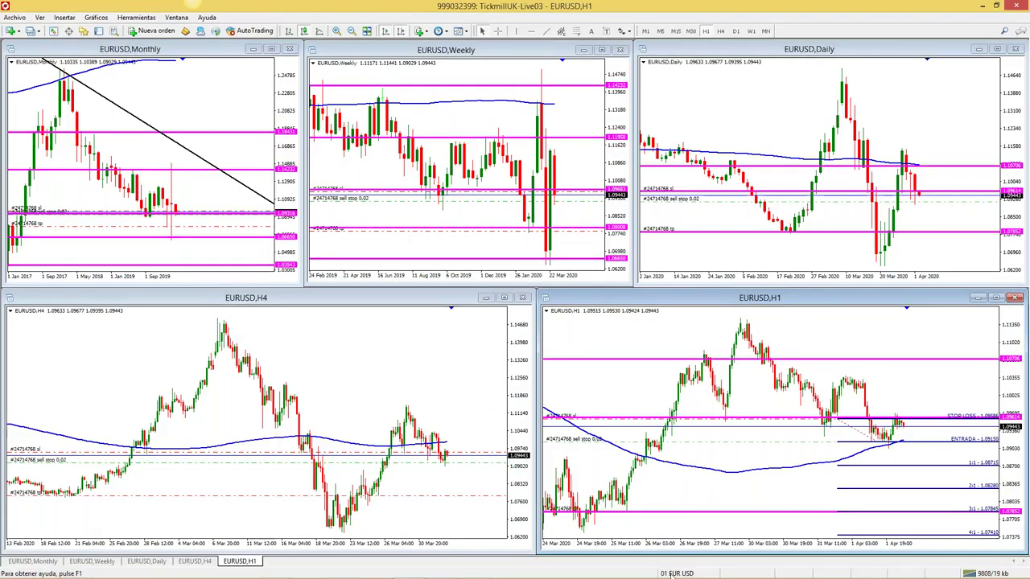
left_click(676, 573)
left_click(724, 321)
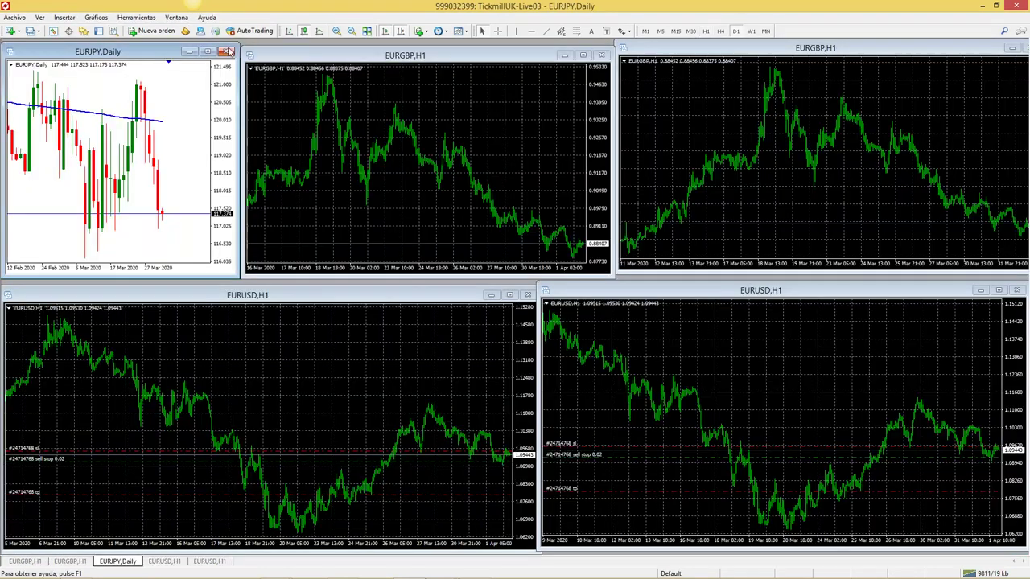
Close the EURJPY Daily chart and move the adjacent EURGBP H1 chart into the freed space
left_click(228, 51)
left_click_drag(277, 60, 146, 61)
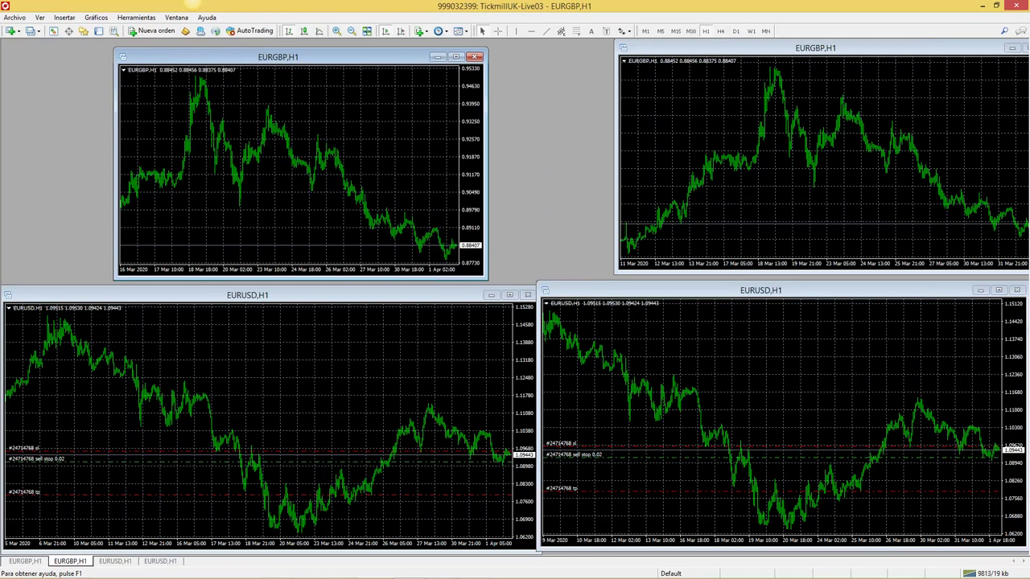
Display the Market Watch, Navigator and Terminal windows around the charts
key("ctrl+m")
key("ctrl+n")
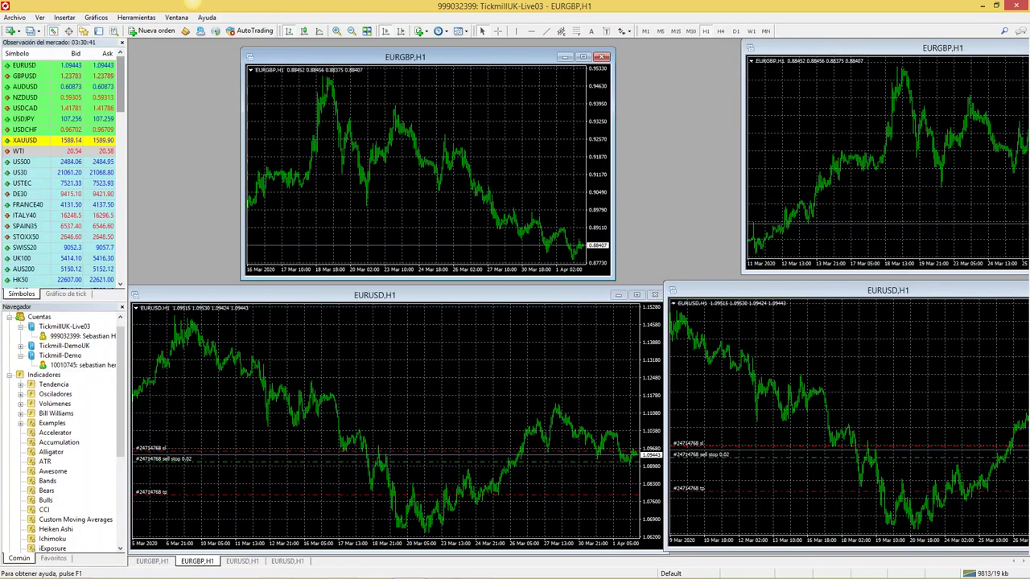
key("ctrl+t")
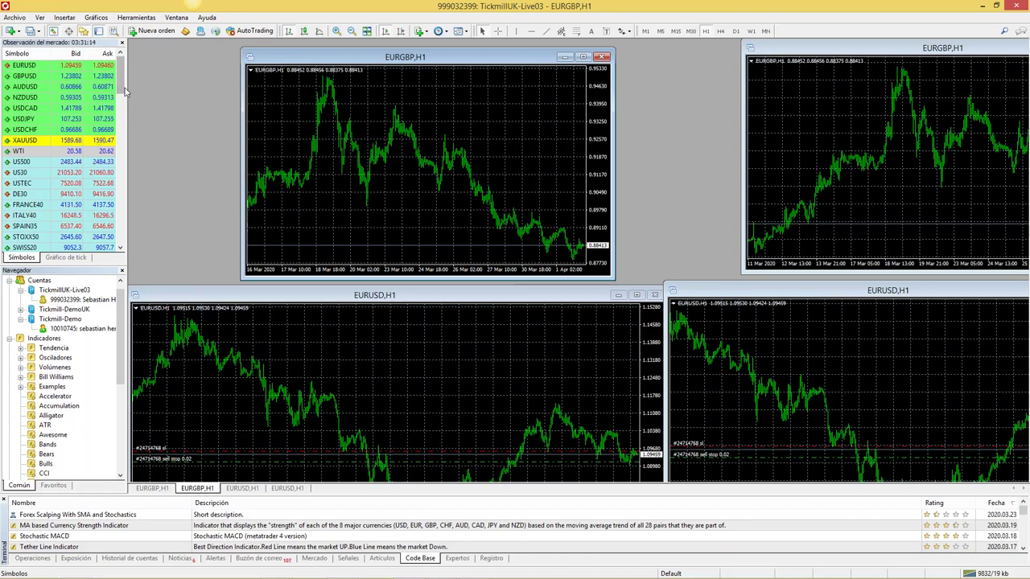
Look through the currency, commodity and index symbols in the Market Watch and return to the start of the list
scroll(121, 93, "down", 1)
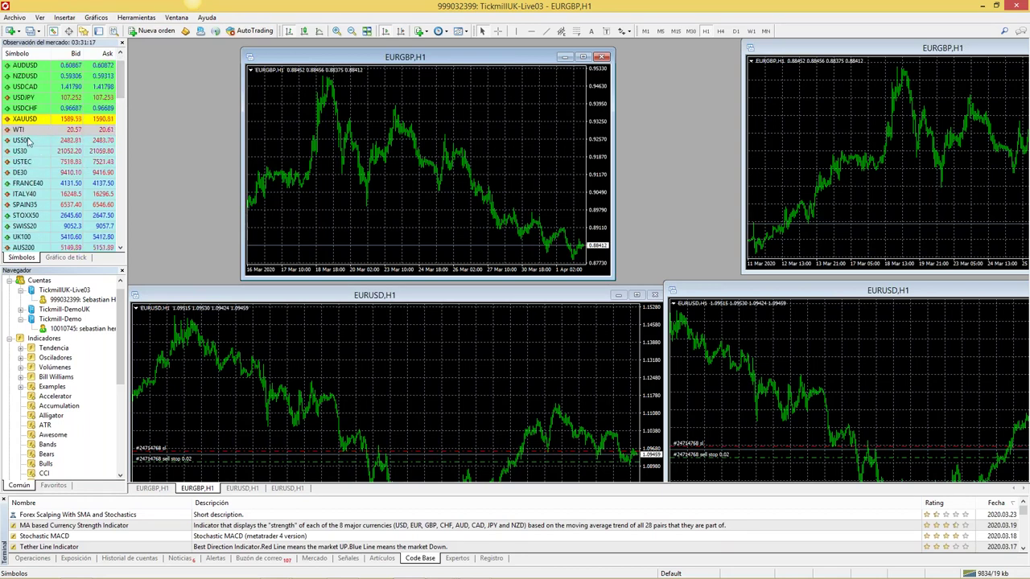
left_click_drag(121, 88, 113, 157)
scroll(113, 156, "down", 3)
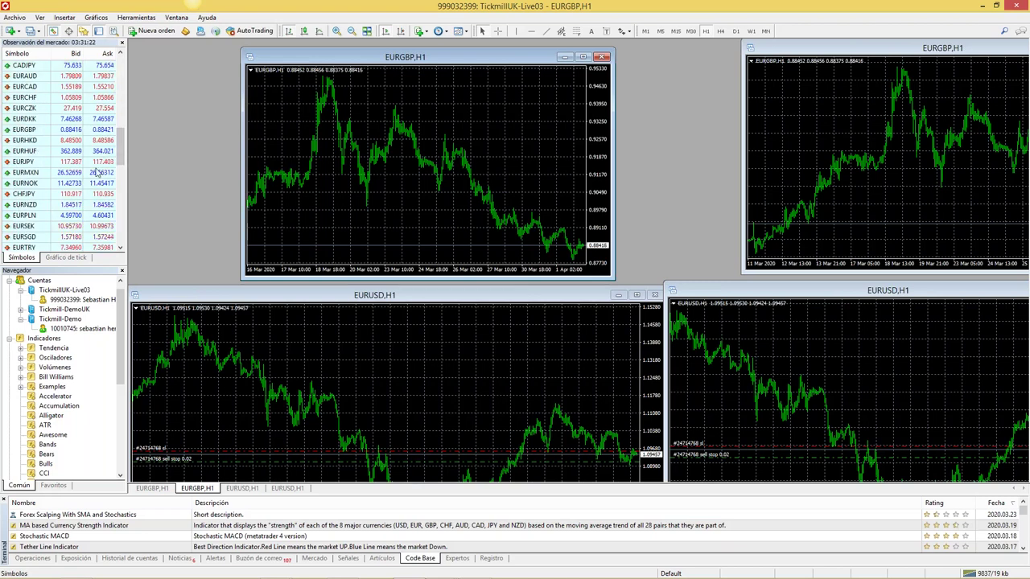
left_click_drag(122, 148, 110, 93)
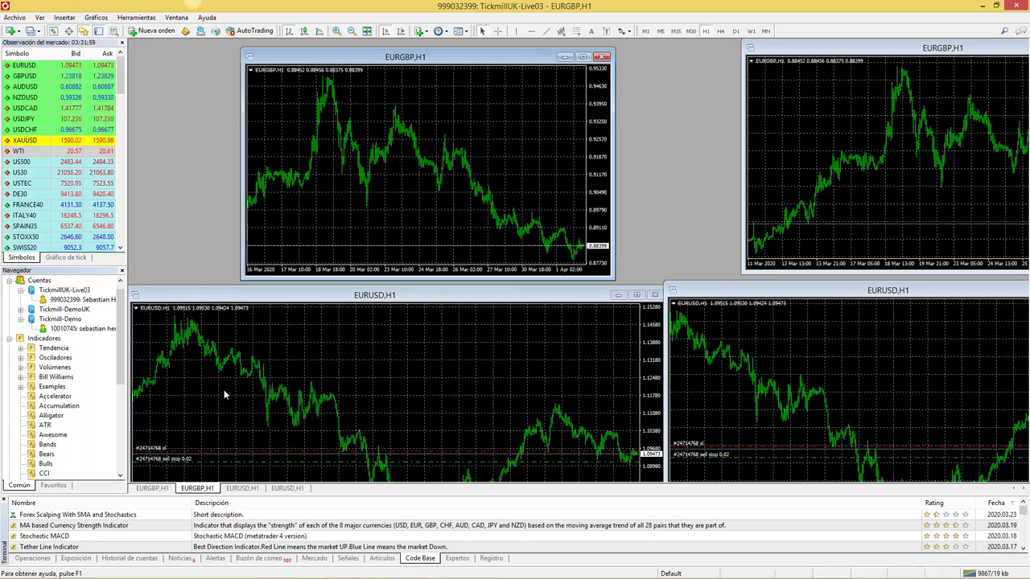
Close the Terminal, Navigator and Market Watch windows so only the charts remain
left_click(4, 500)
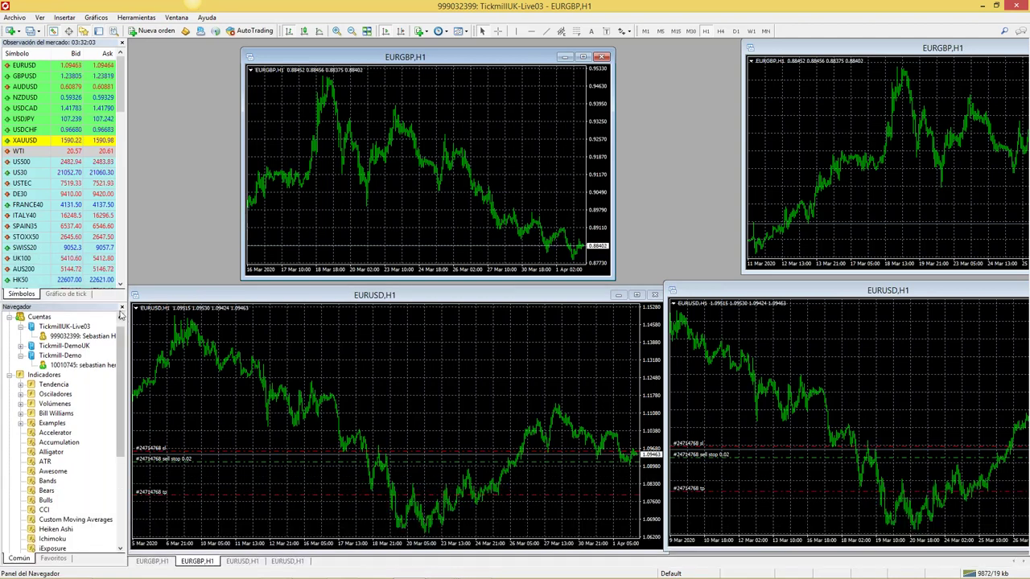
left_click(122, 309)
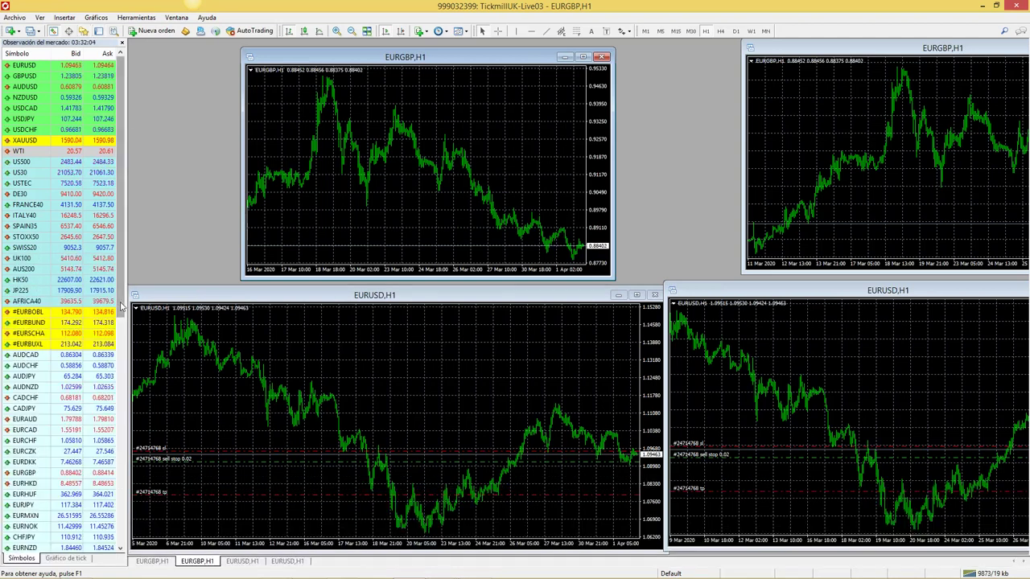
left_click(122, 43)
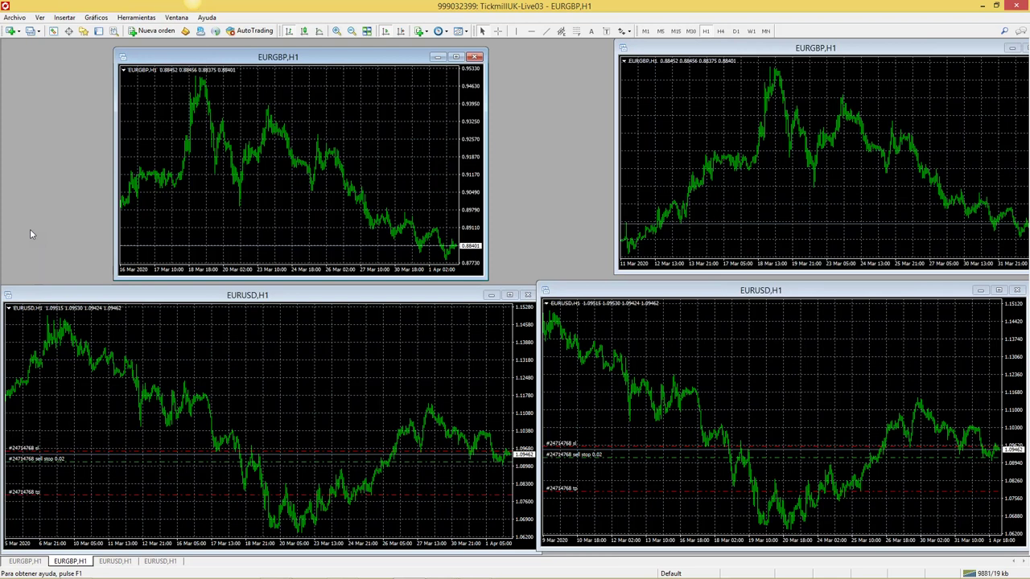
Show the Market Watch window, hide it and display it again
key("ctrl+m")
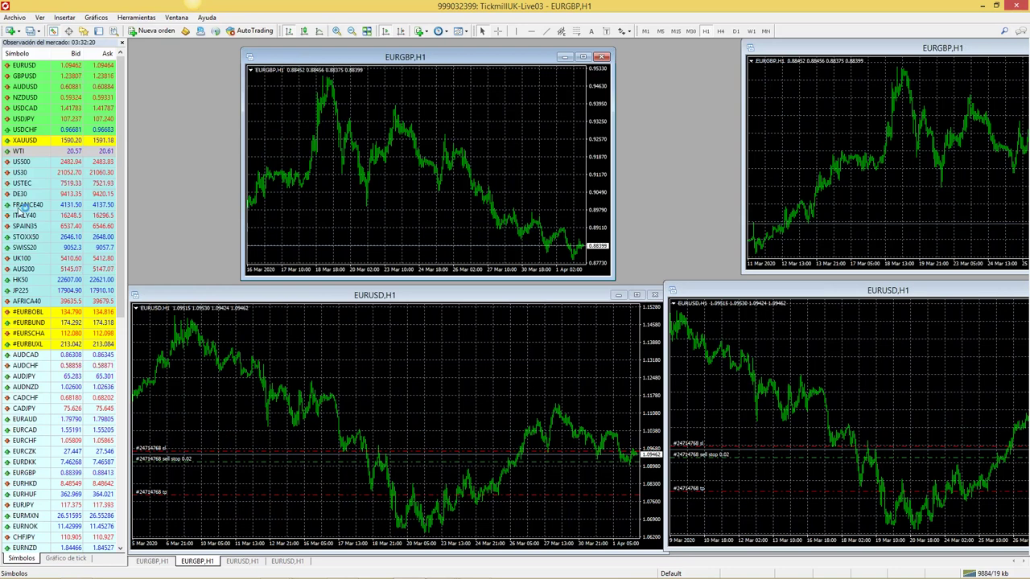
left_click(122, 43)
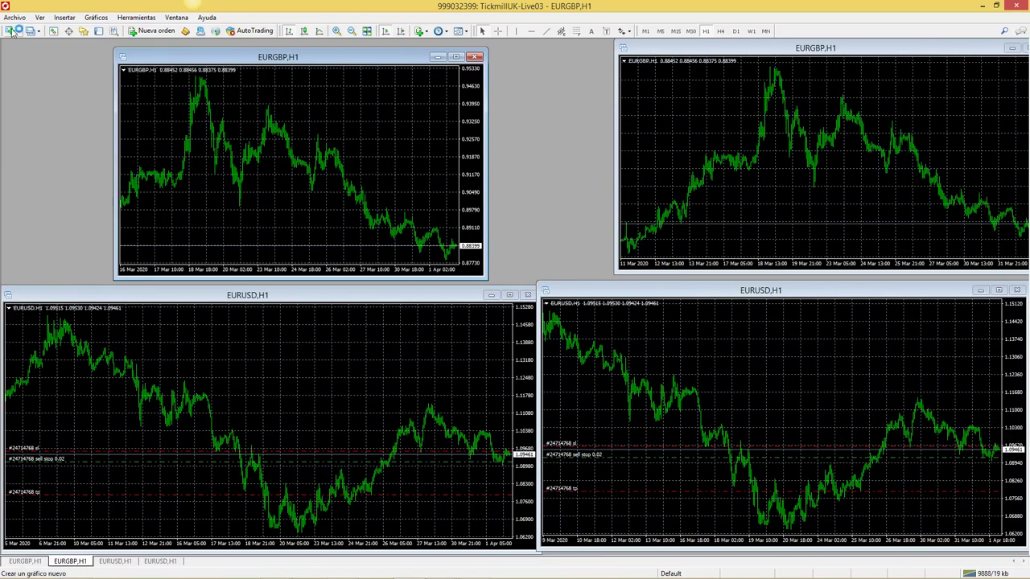
left_click(53, 32)
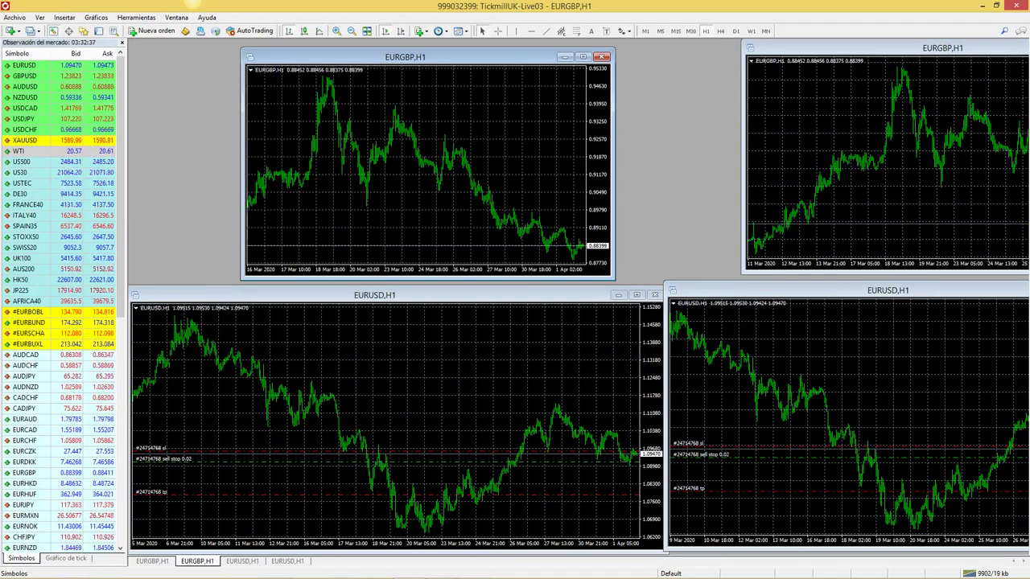
Show all the broker's available symbols in the Market Watch and check the full list
right_click(42, 99)
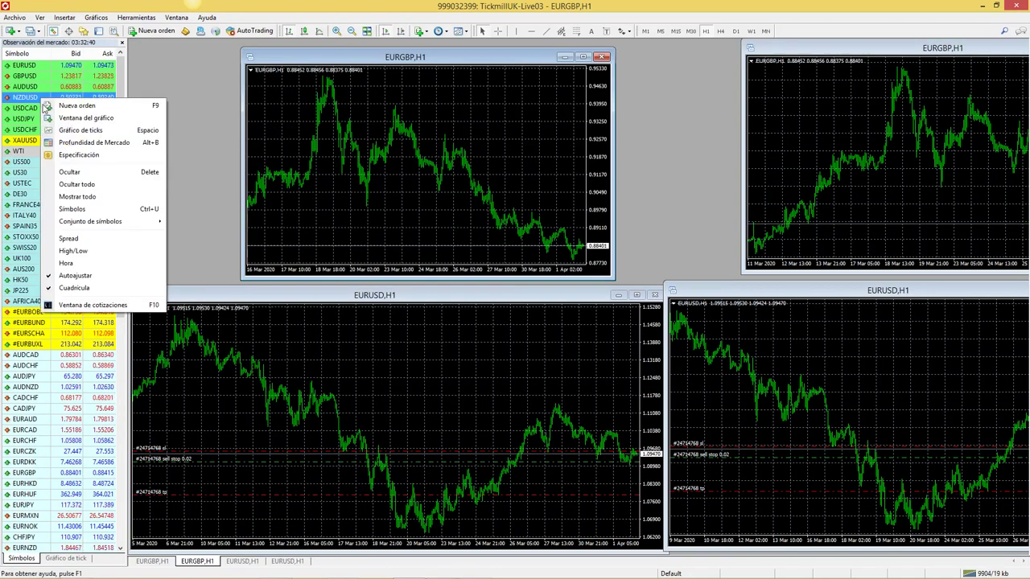
left_click(78, 198)
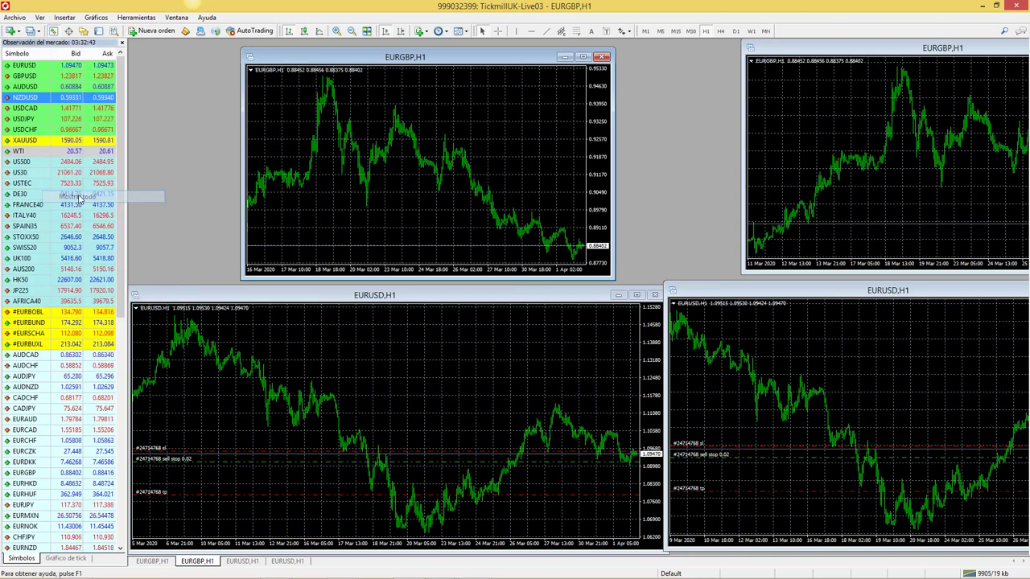
scroll(105, 431, "down", 13)
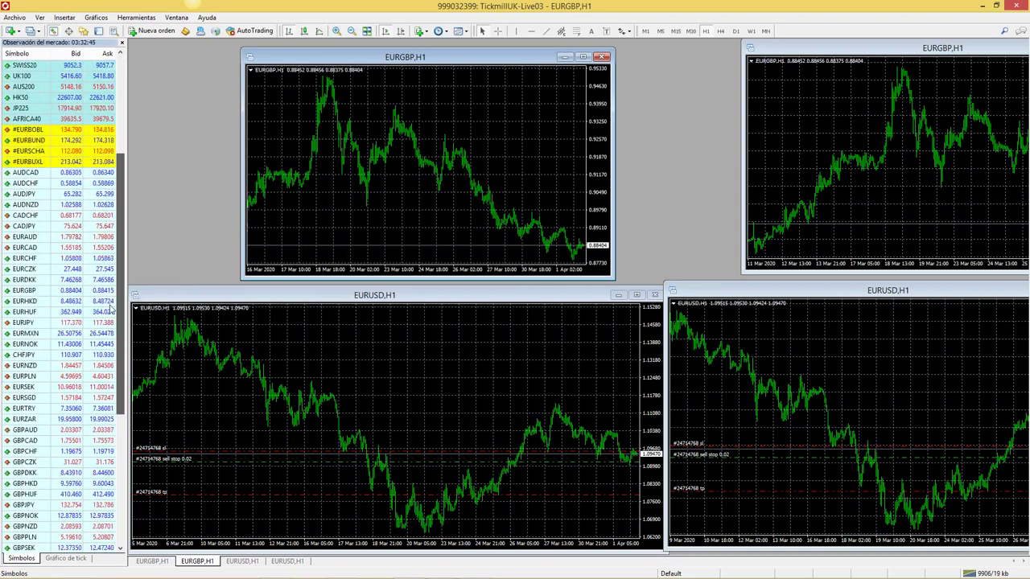
scroll(105, 431, "up", 13)
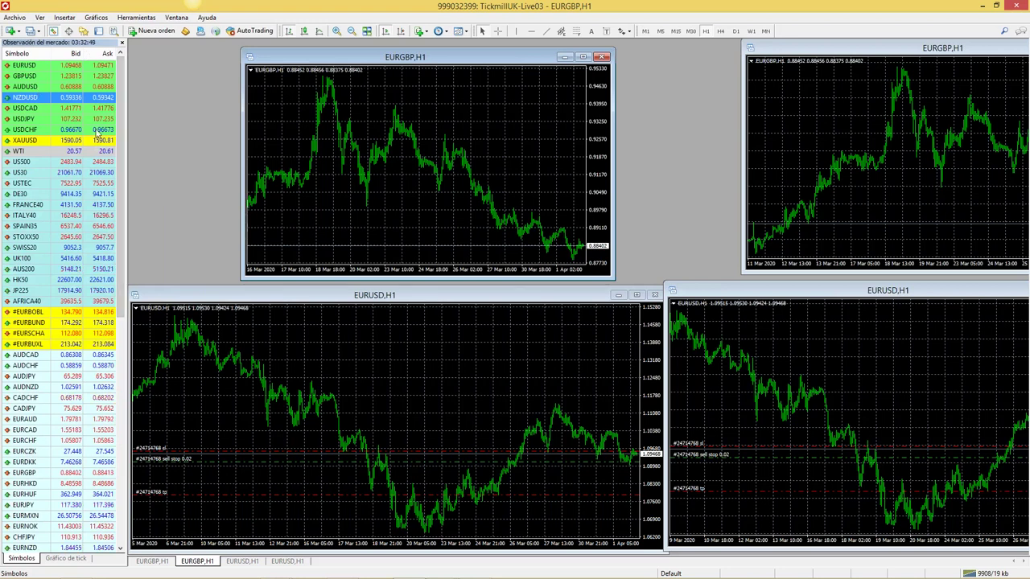
Go through the Market Watch symbols one by one from EURUSD down past EURHKD and back up to EURUSD
left_click(32, 66)
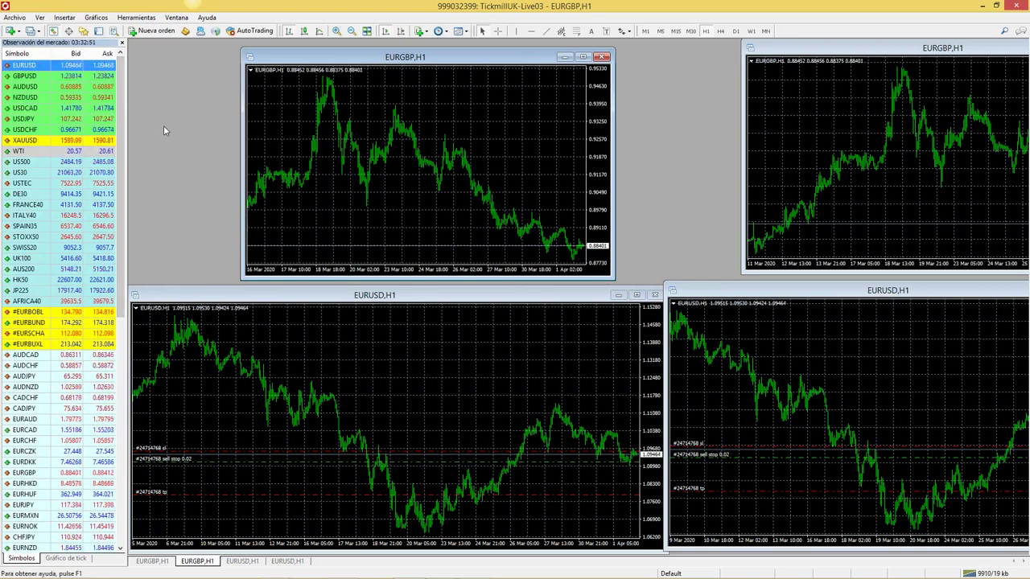
key("Down")
key("Down")
key("Down")
key("Down")
key("Down")
key("Down")
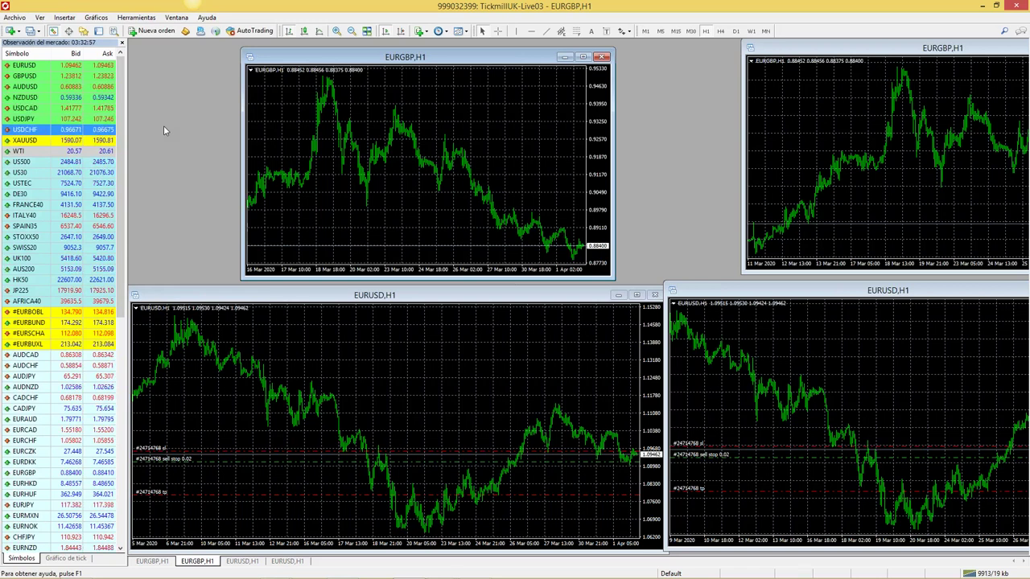
key("Down")
key("Down")
key("Down")
key("Down")
key("Down")
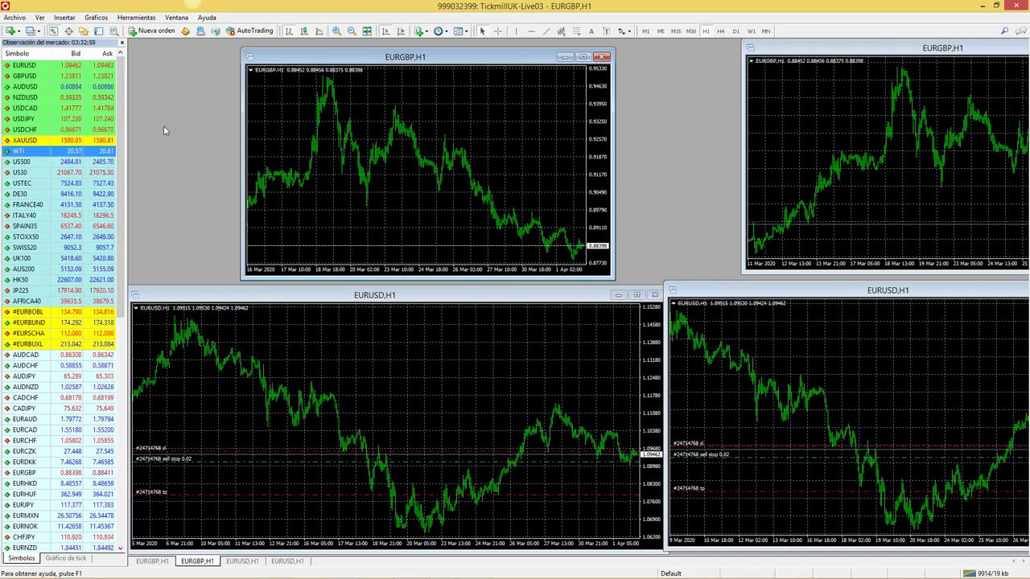
key("Down")
key("Down")
key("Down")
key("Down")
key("Down")
key("Down")
key("Down")
key("Down")
key("Down")
key("Down")
key("Down")
key("Down")
key("Down")
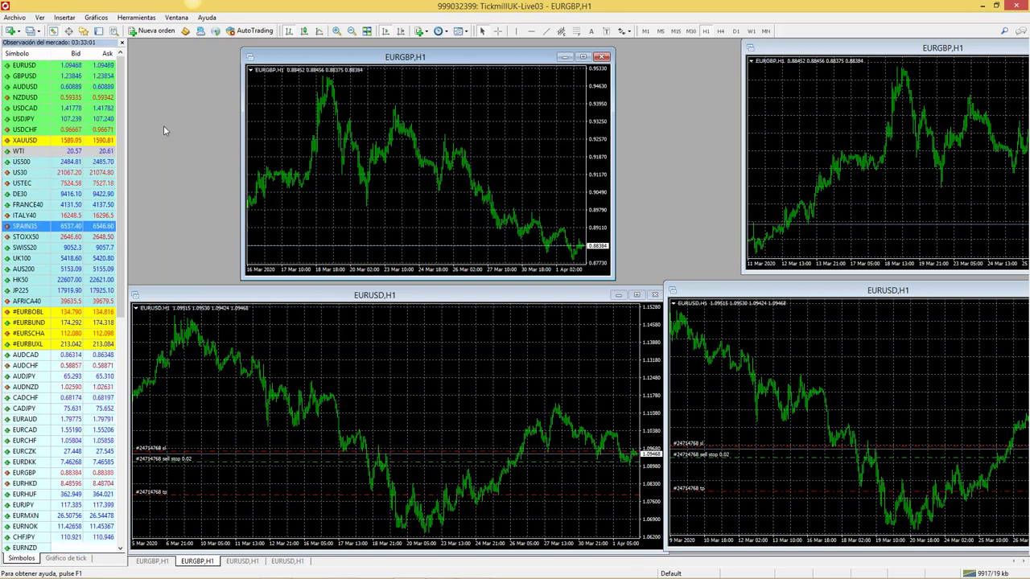
key("Down")
key("Down")
key("Down")
key("Down")
key("Down")
key("Down")
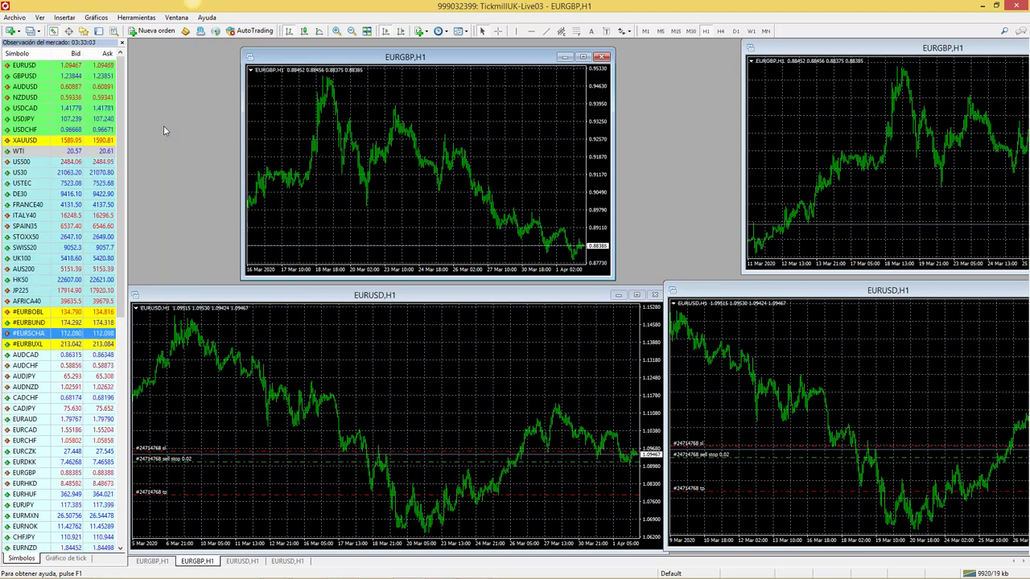
key("Down")
key("Down")
key("Down")
key("Down")
key("Down")
key("Down")
key("Down")
key("Down")
key("Down")
key("Down")
key("Down")
key("Down")
key("Down")
key("Down")
key("Down")
key("Down")
key("Down")
key("Down")
key("Down")
key("Down")
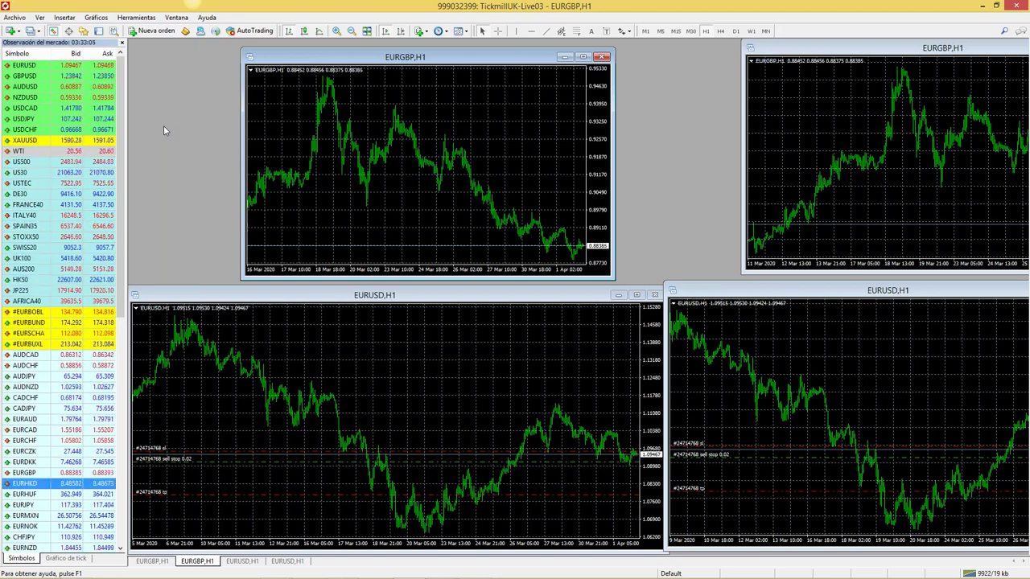
key("Down")
key("Down")
key("Down")
key("Down")
key("Down")
key("Down")
key("Down")
key("Down")
key("Down")
key("Down")
key("Down")
key("Down")
key("Down")
key("Down")
key("Down")
key("Down")
key("Down")
key("Down")
key("Down")
key("Down")
key("Up")
key("Up")
key("Up")
key("Up")
key("Up")
key("Up")
key("Up")
key("Up")
key("Up")
key("Up")
key("Up")
key("Up")
key("Up")
key("Up")
key("Up")
key("Up")
key("Up")
key("Up")
key("Up")
key("Up")
key("Up")
key("Up")
key("Up")
key("Up")
key("Up")
key("Up")
key("Up")
key("Up")
key("Up")
key("Up")
key("Up")
key("Up")
key("Up")
key("Up")
key("Up")
key("Up")
key("Up")
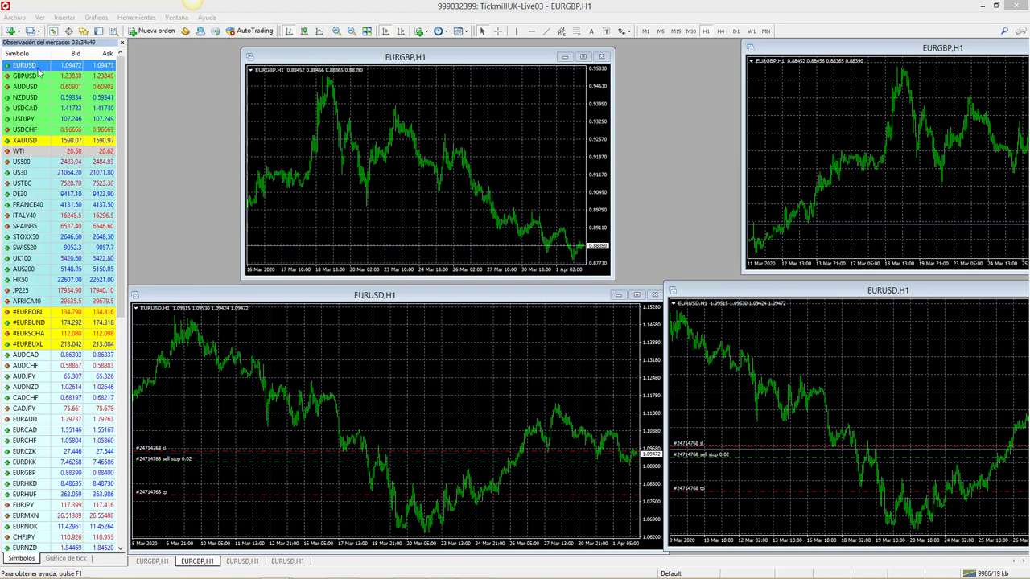
Load USDCAD from the Market Watch into the EURUSD H1 chart below the EURGBP chart
left_click(27, 109)
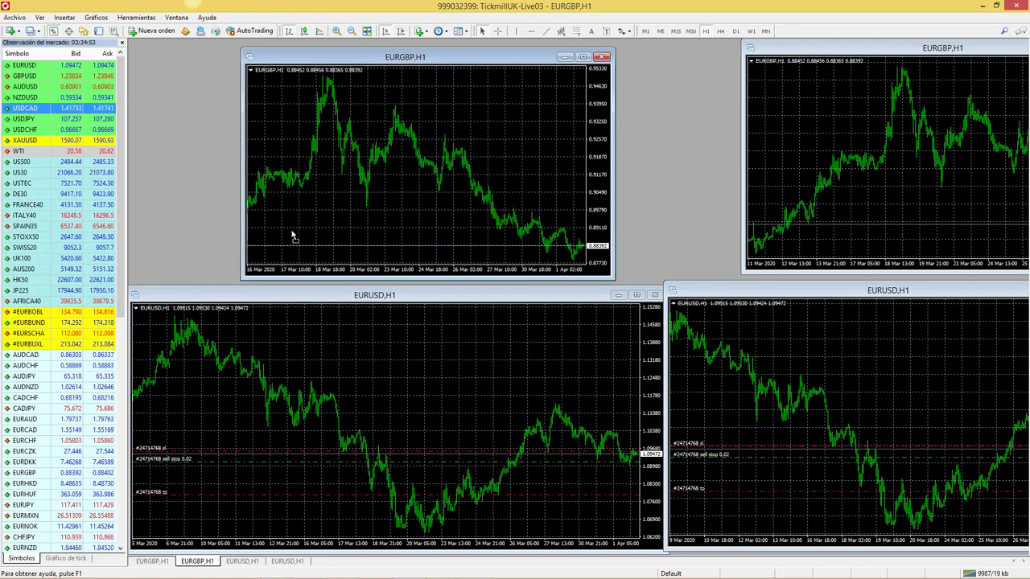
left_click_drag(304, 343, 301, 322)
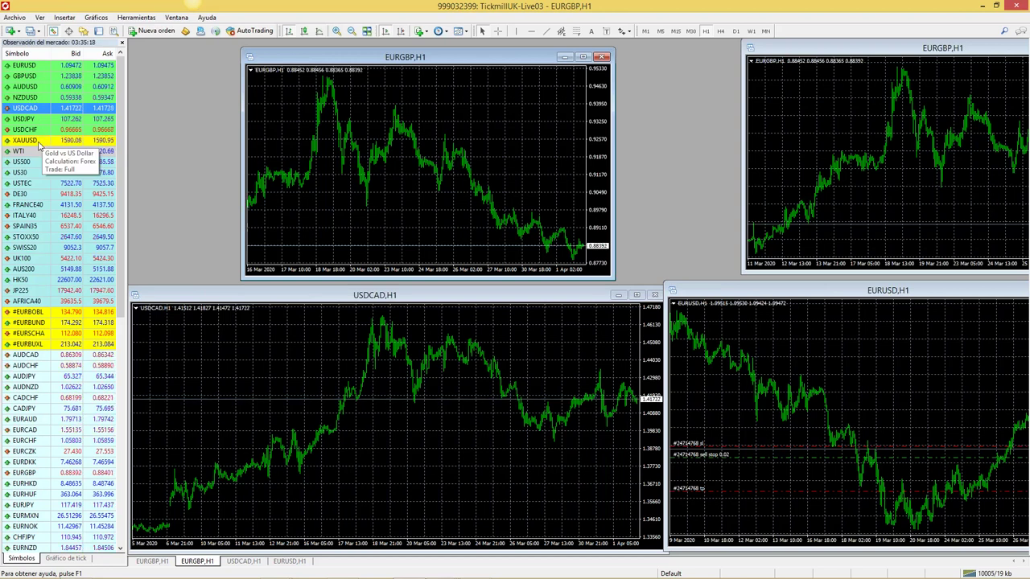
Apply the show-all-symbols option to the Market Watch once more
right_click(42, 98)
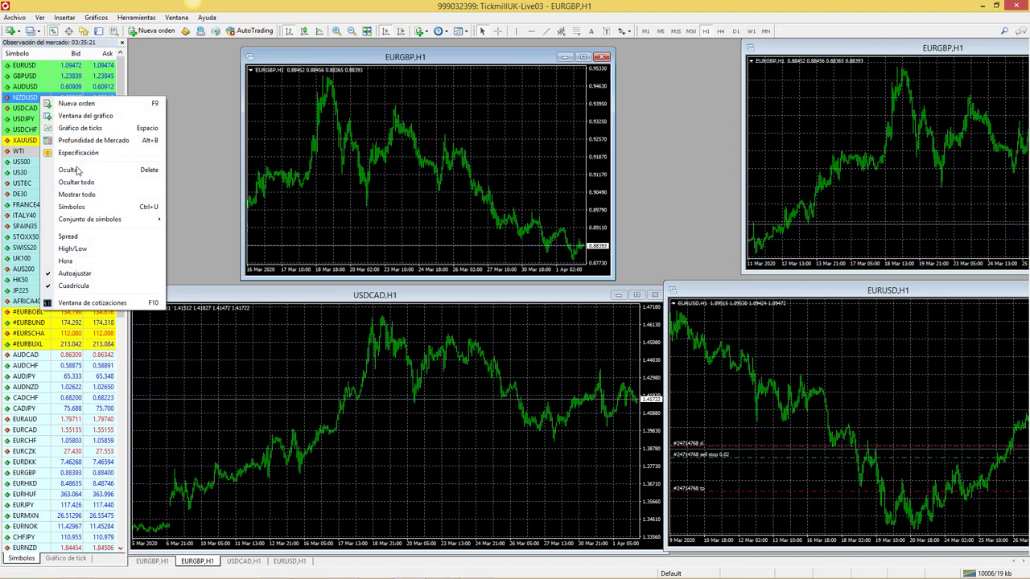
left_click(77, 194)
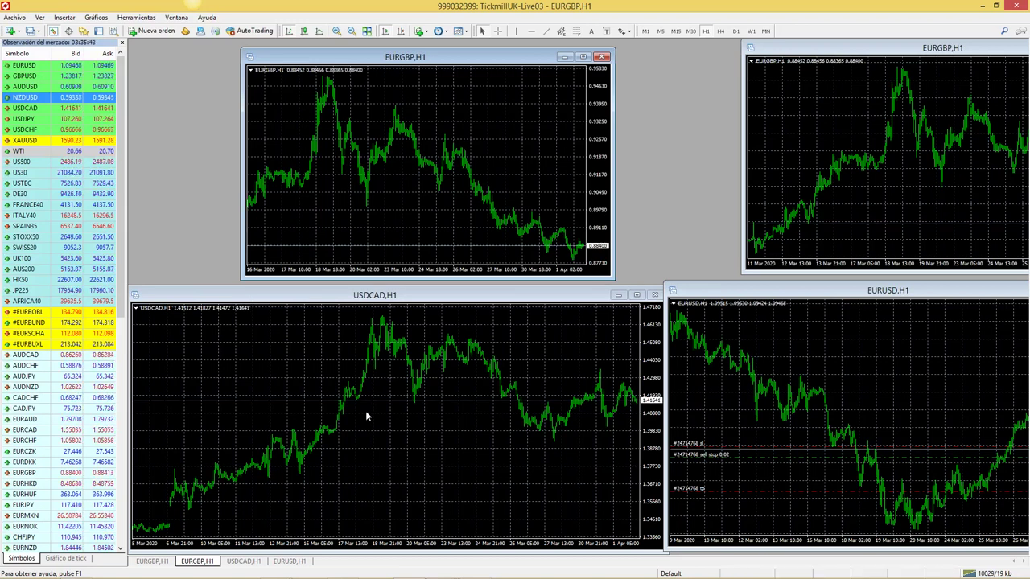
Close the two EURGBP charts, the USDCAD chart and the remaining EURUSD chart to empty the workspace
left_click(605, 55)
left_click(654, 294)
left_click_drag(729, 283, 394, 150)
left_click(811, 158)
left_click_drag(983, 50, 700, 90)
left_click(895, 92)
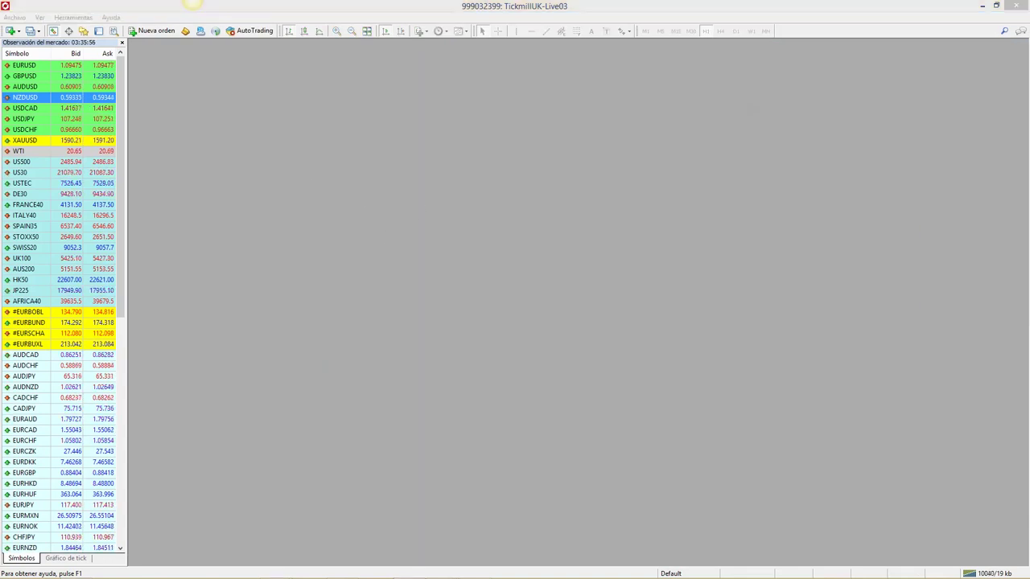
Open a USDCAD H1 chart from the Market Watch and move its window up near the symbol list
left_click(221, 216)
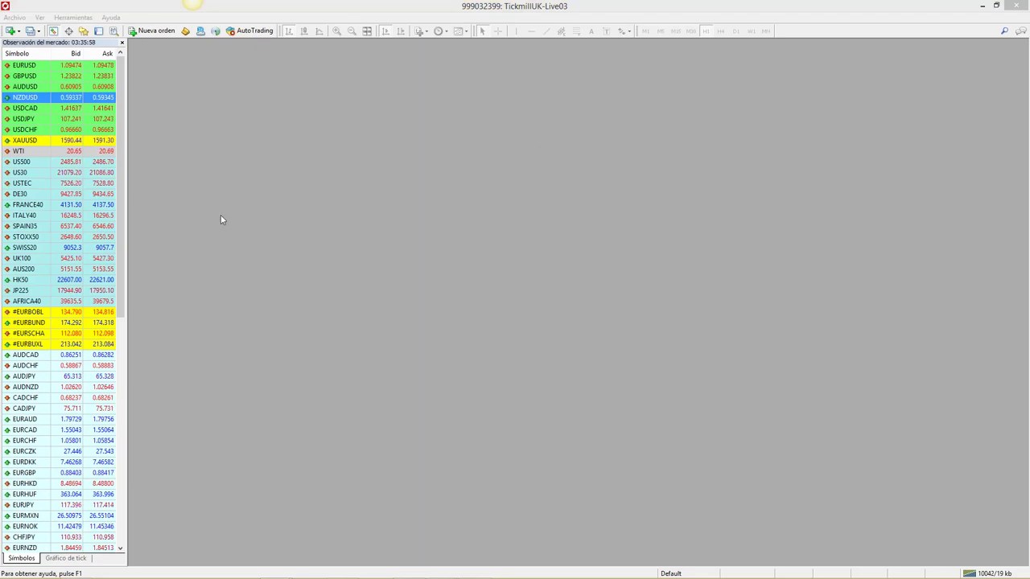
left_click(25, 108)
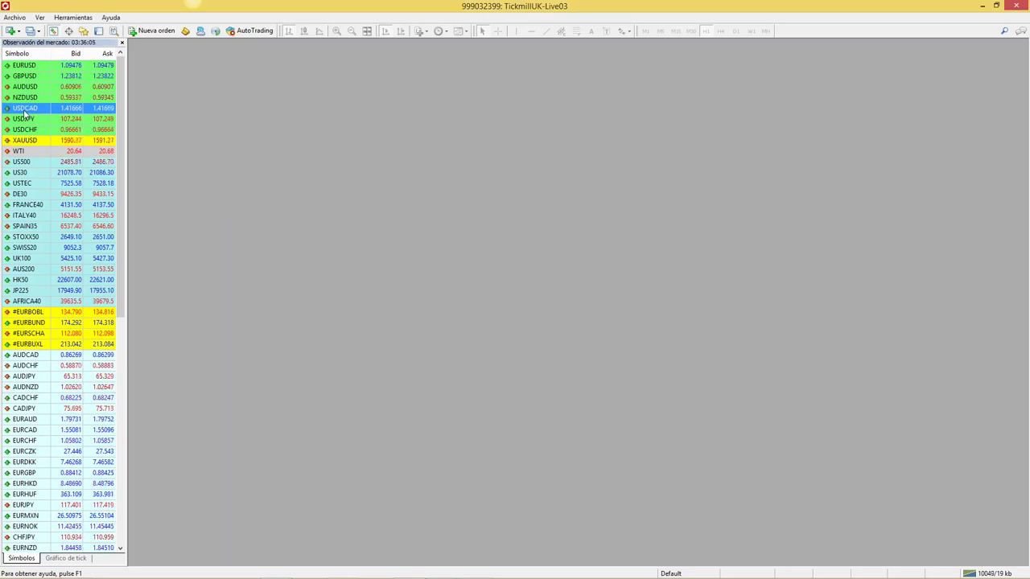
left_click_drag(25, 111, 239, 98)
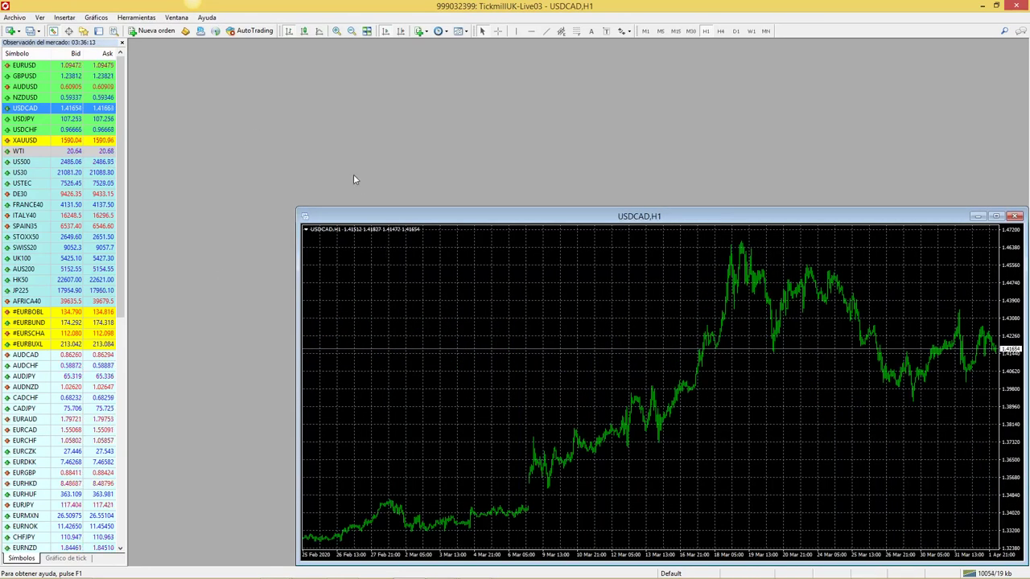
left_click_drag(350, 216, 210, 65)
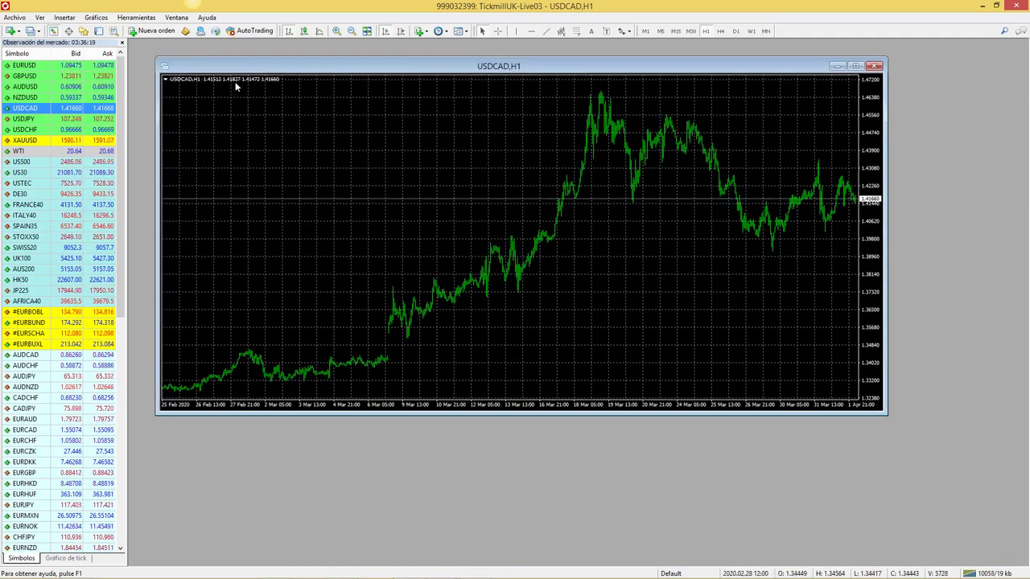
Show and hide the one-click trading panel on the USDCAD chart, and shrink and reposition the chart window beside the Market Watch
left_click(165, 83)
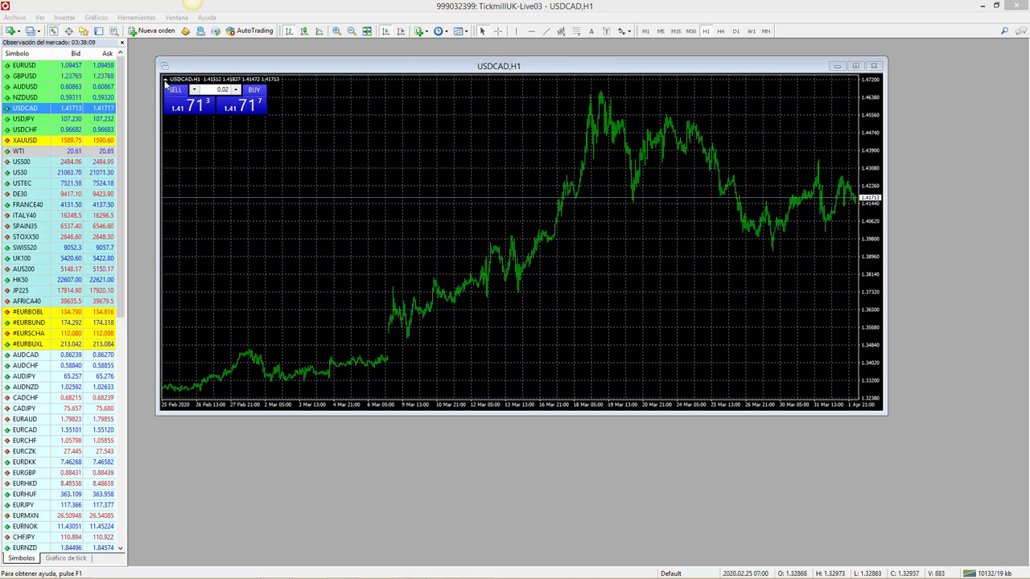
left_click(166, 81)
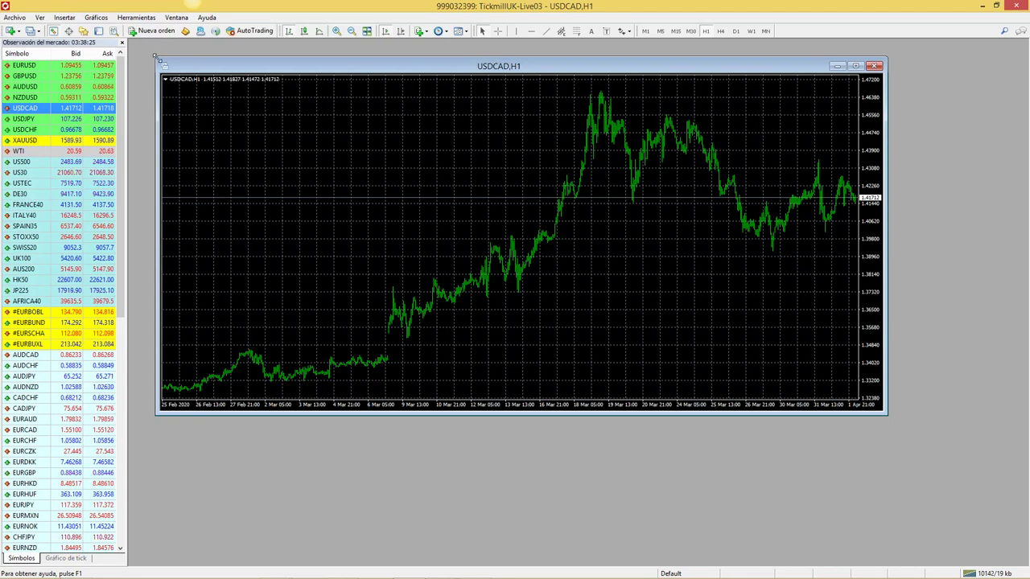
left_click_drag(158, 59, 498, 207)
left_click_drag(791, 220, 409, 106)
left_click_drag(315, 104, 368, 101)
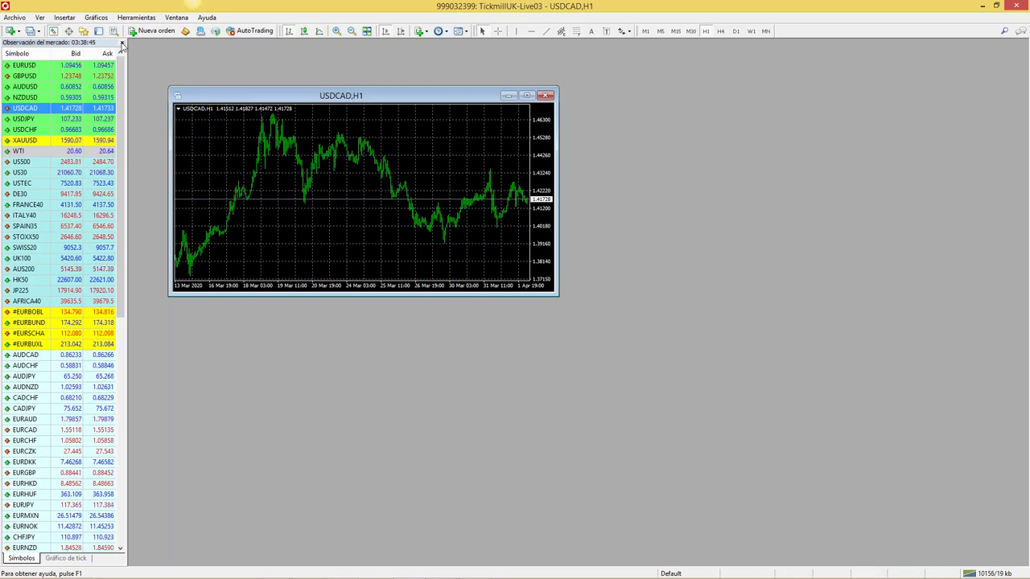
Close the Market Watch and maximize the USDCAD chart to fill the workspace
left_click(123, 43)
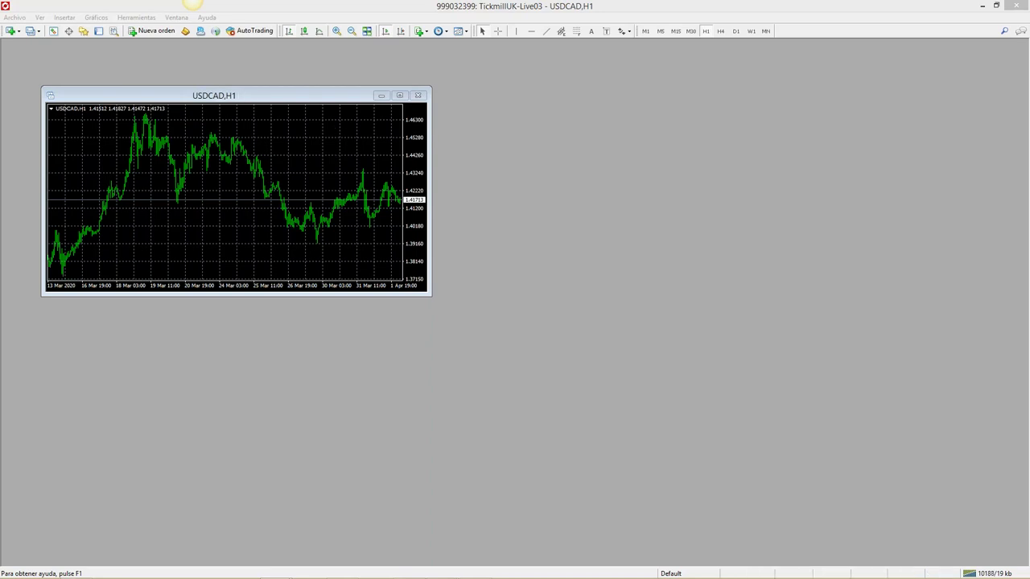
left_click(400, 95)
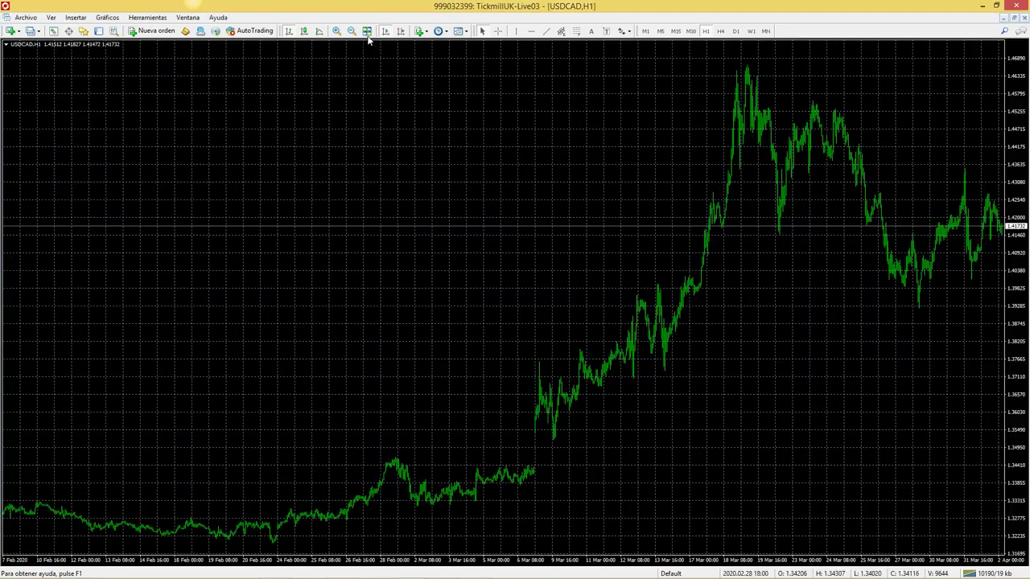
In the USDCAD chart's properties, set the background color to White and the foreground color to Black
right_click(169, 189)
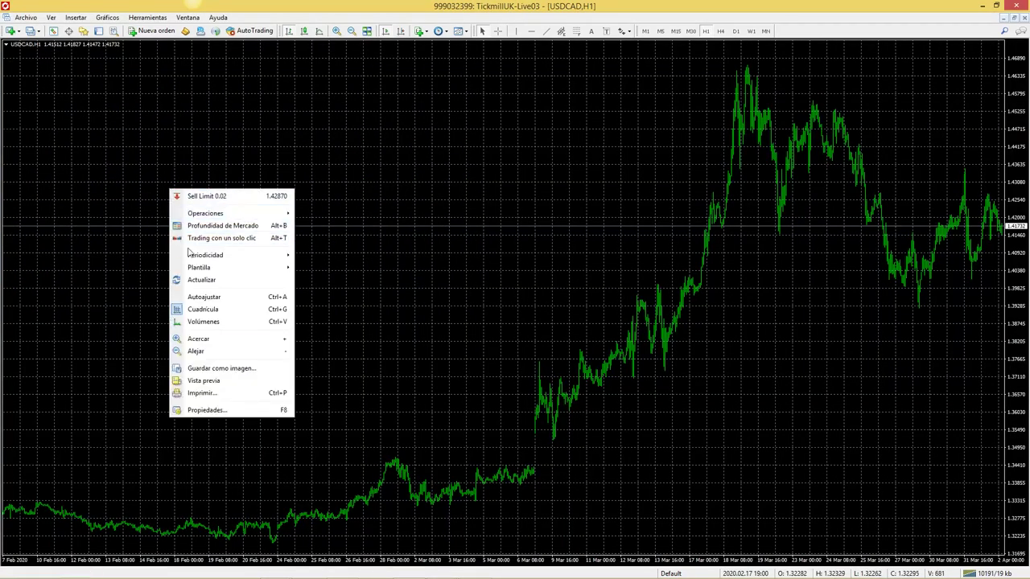
left_click(207, 410)
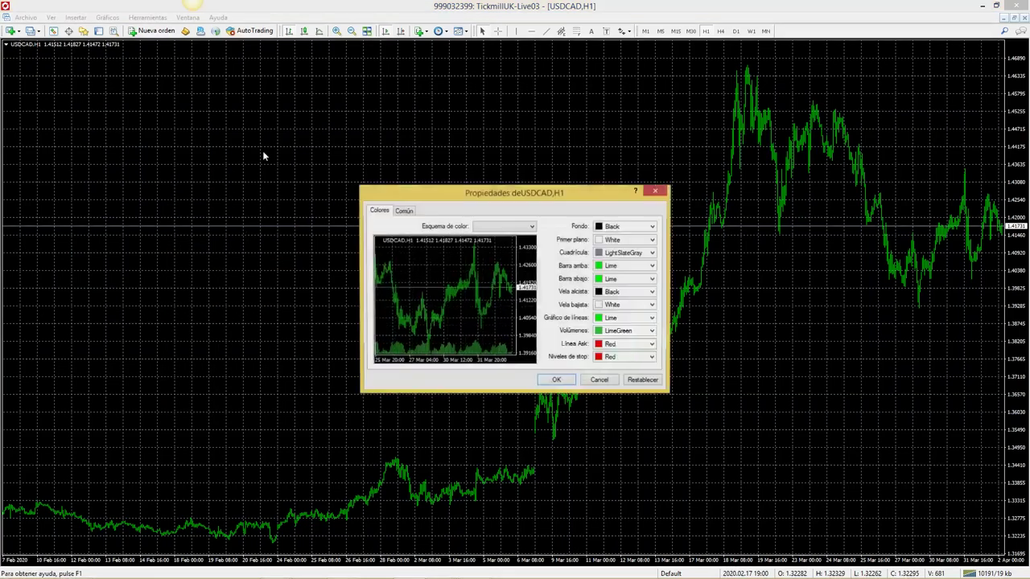
left_click_drag(432, 197, 105, 140)
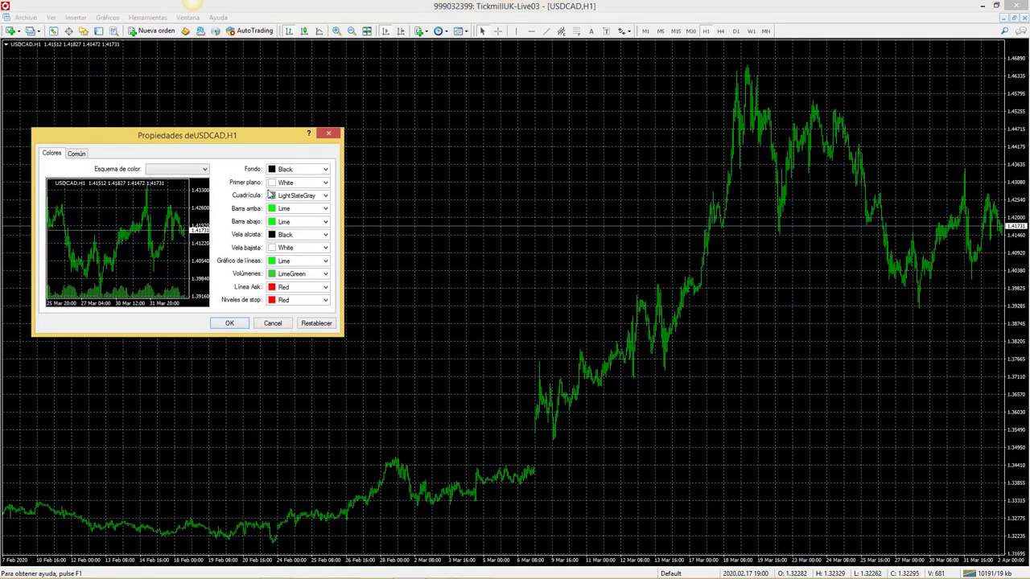
left_click(326, 170)
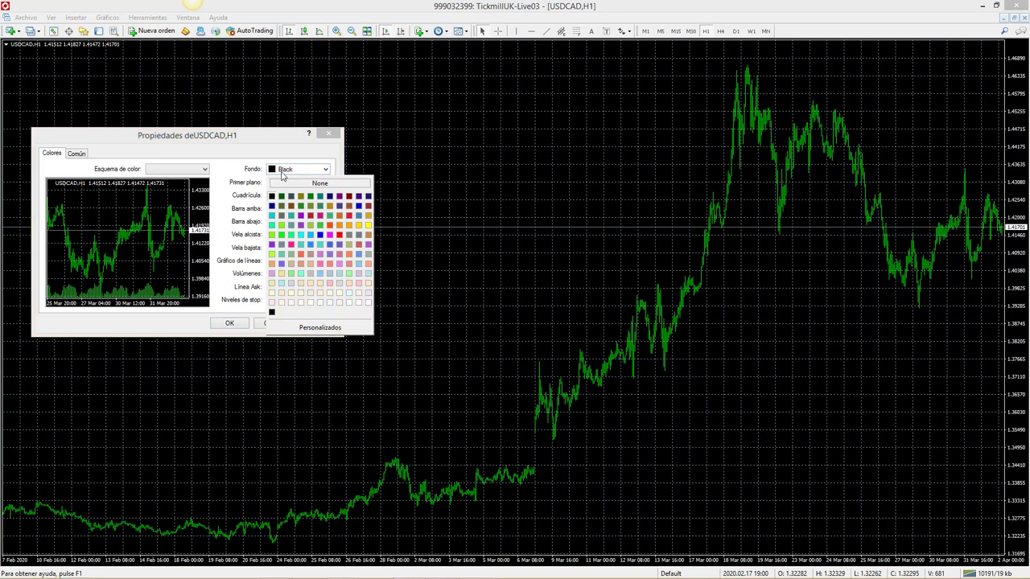
left_click(367, 302)
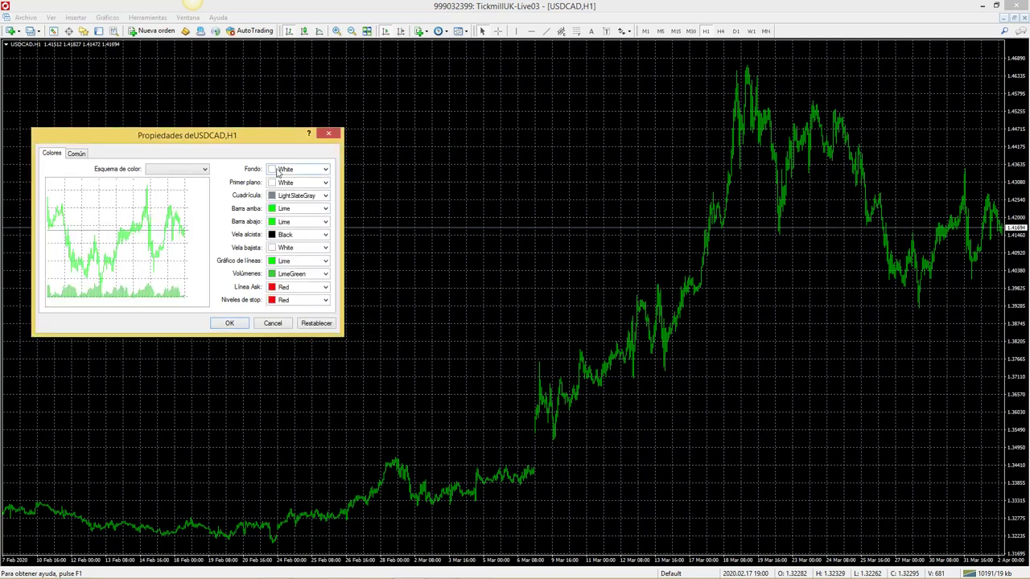
left_click(326, 185)
left_click(272, 209)
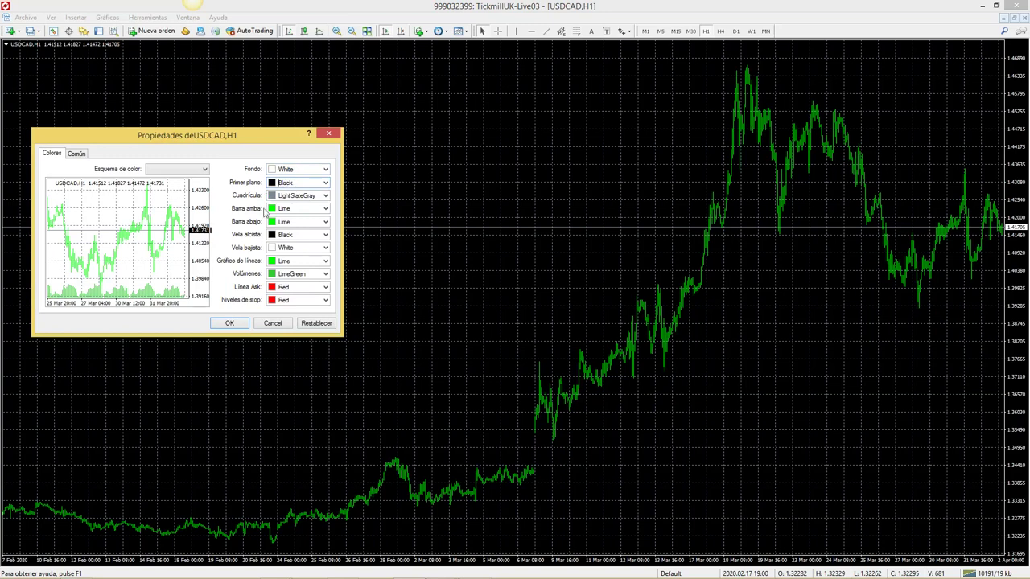
Set the rising bar and bullish candle colors to Green, and the falling bar and bearish candle colors to Red
left_click(325, 209)
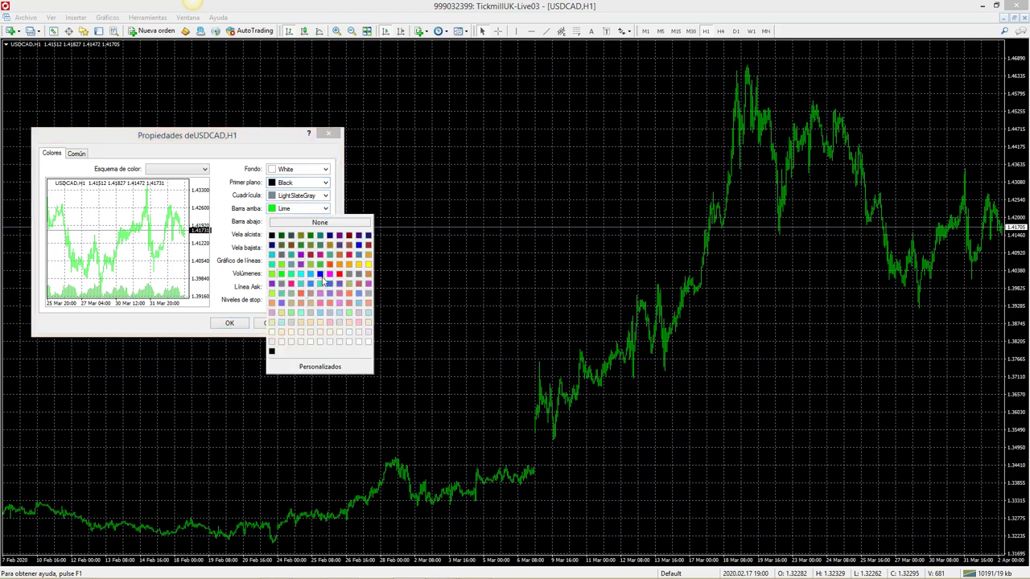
left_click(311, 236)
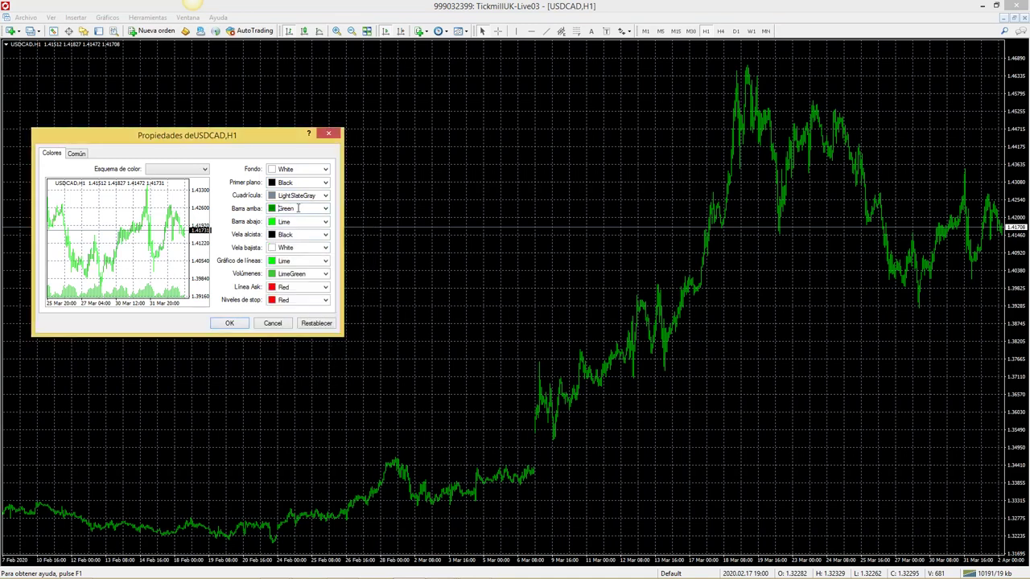
left_click(325, 234)
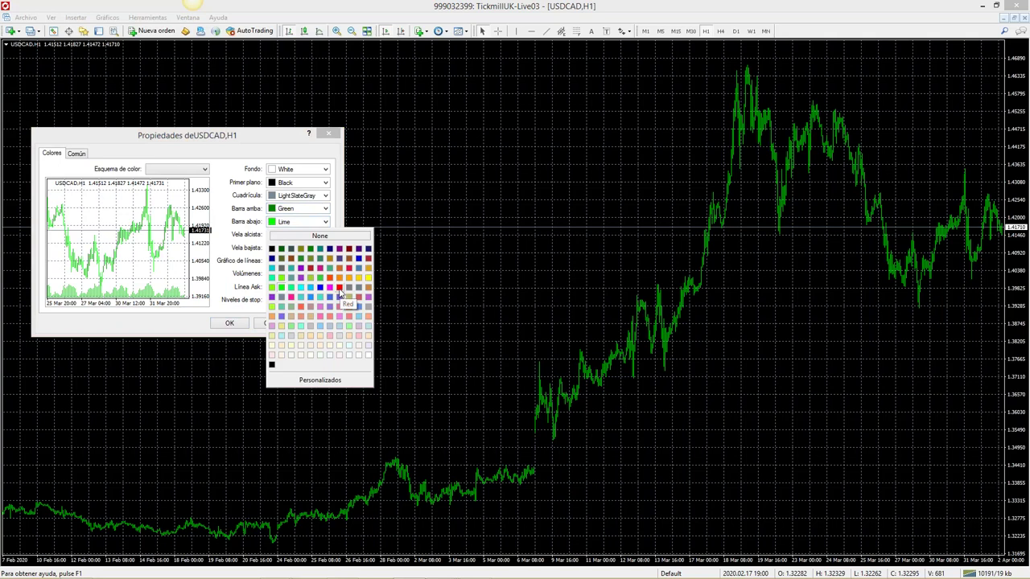
left_click(339, 288)
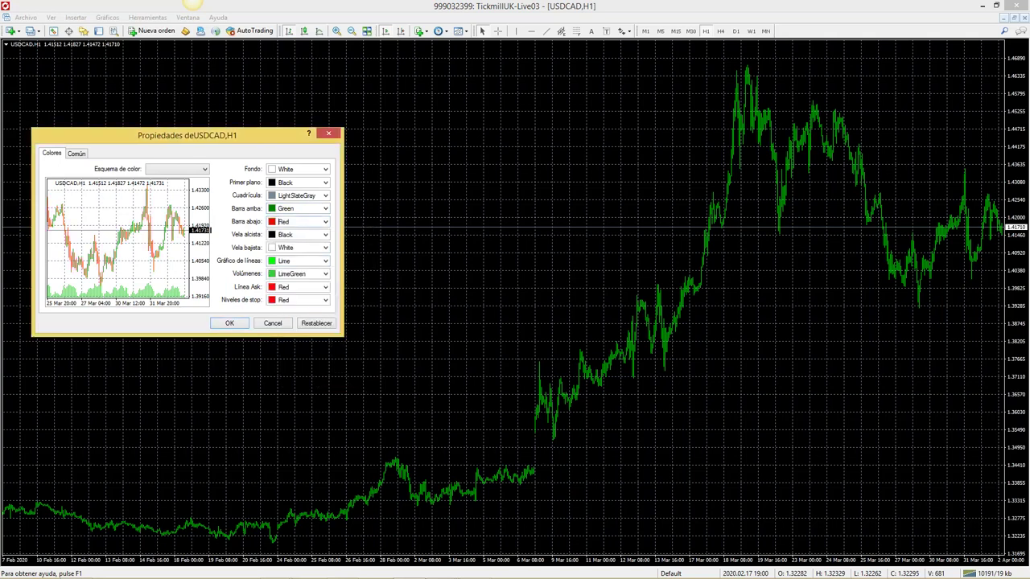
left_click(325, 235)
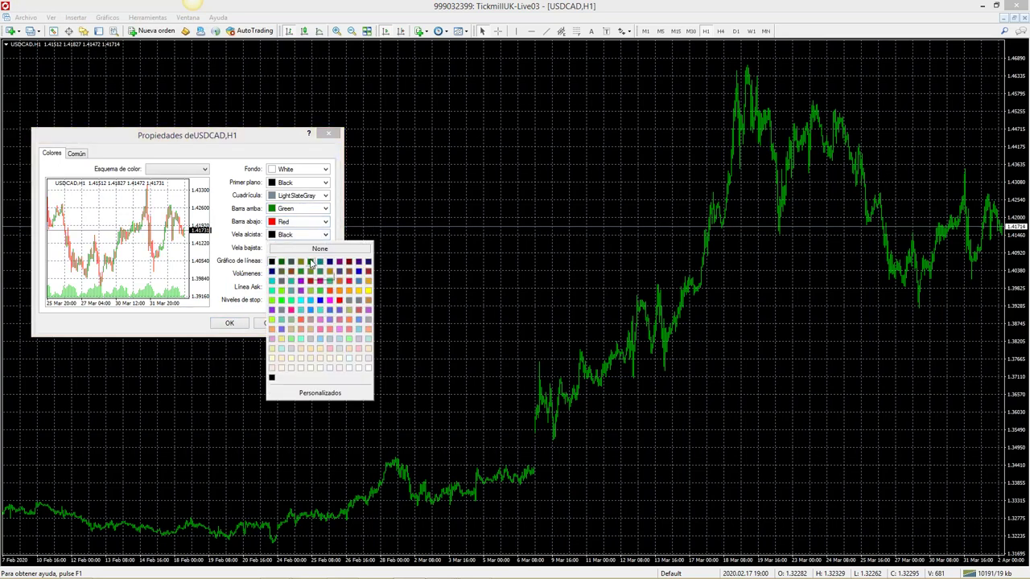
left_click(311, 264)
left_click(326, 249)
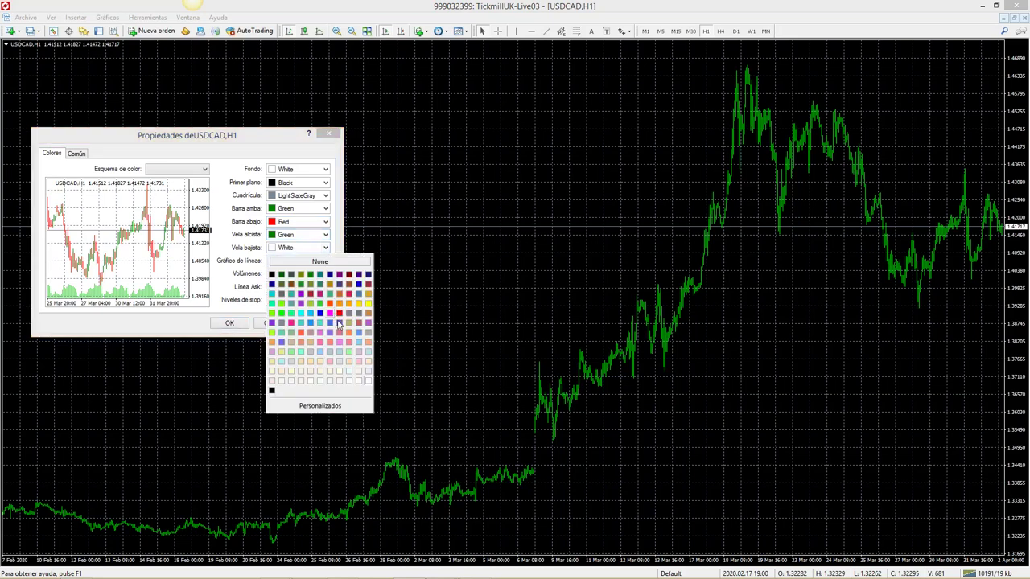
left_click(339, 315)
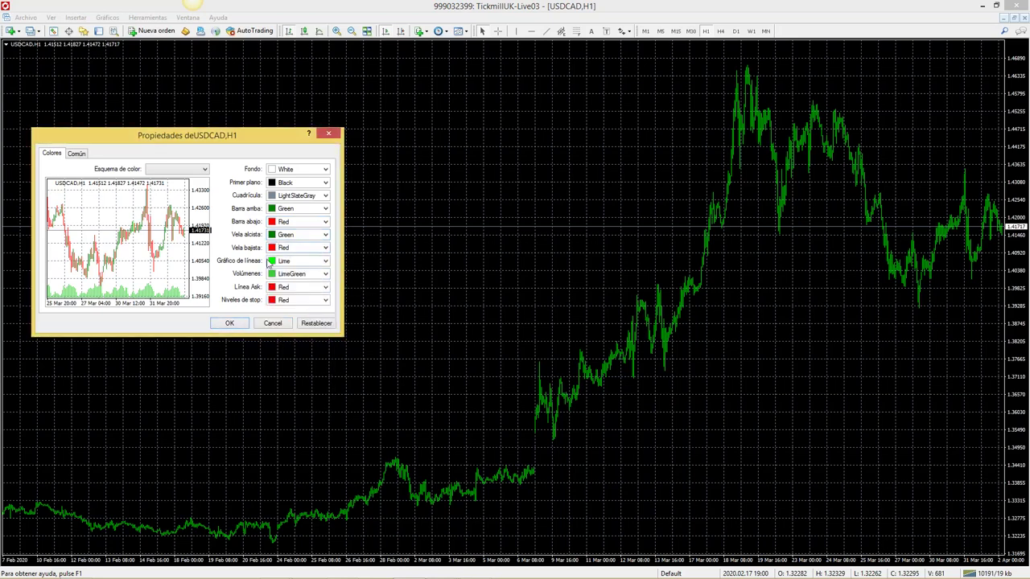
Turn off the chart's grid and apply the new properties to the USDCAD chart
left_click(77, 155)
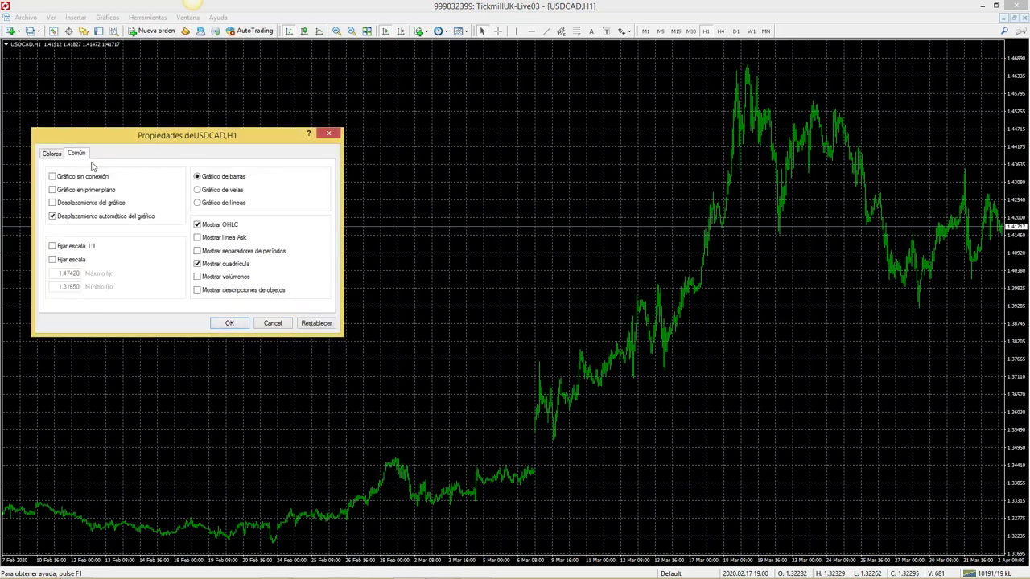
left_click(198, 265)
left_click(198, 239)
left_click(51, 154)
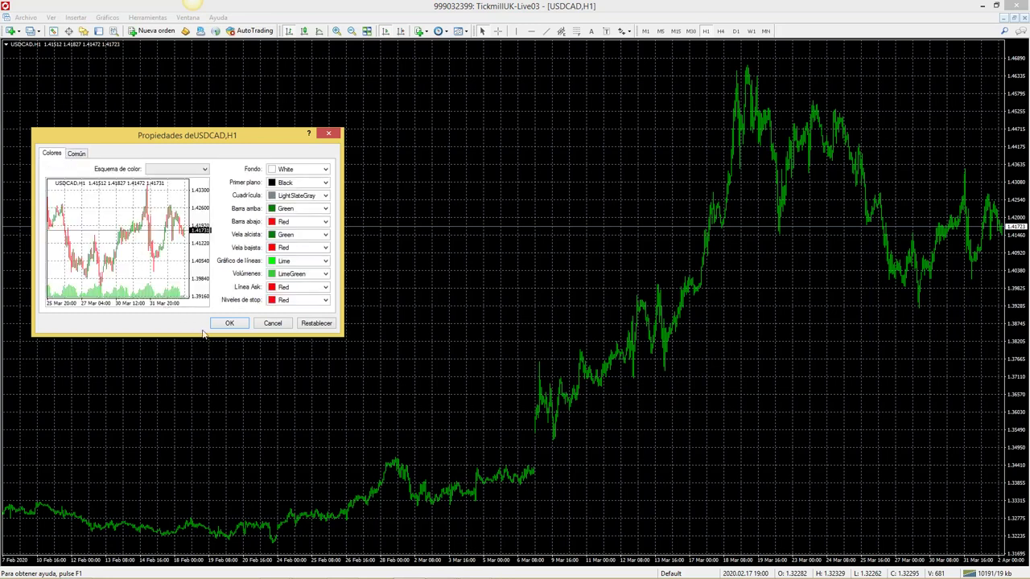
left_click(228, 323)
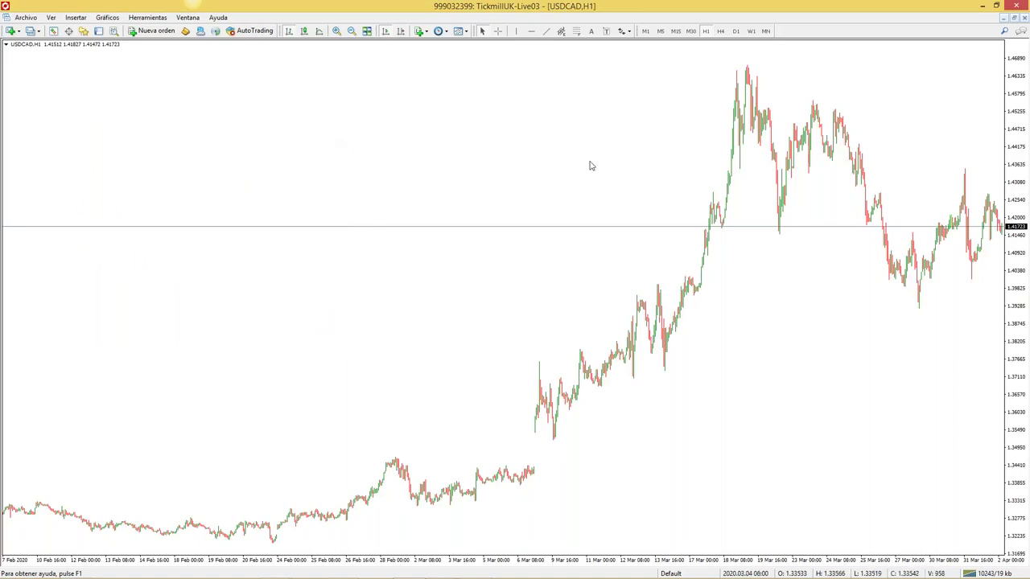
Enlarge the USDCAD bars one zoom level, display them as candlesticks and shift the chart away from its right edge
left_click(338, 32)
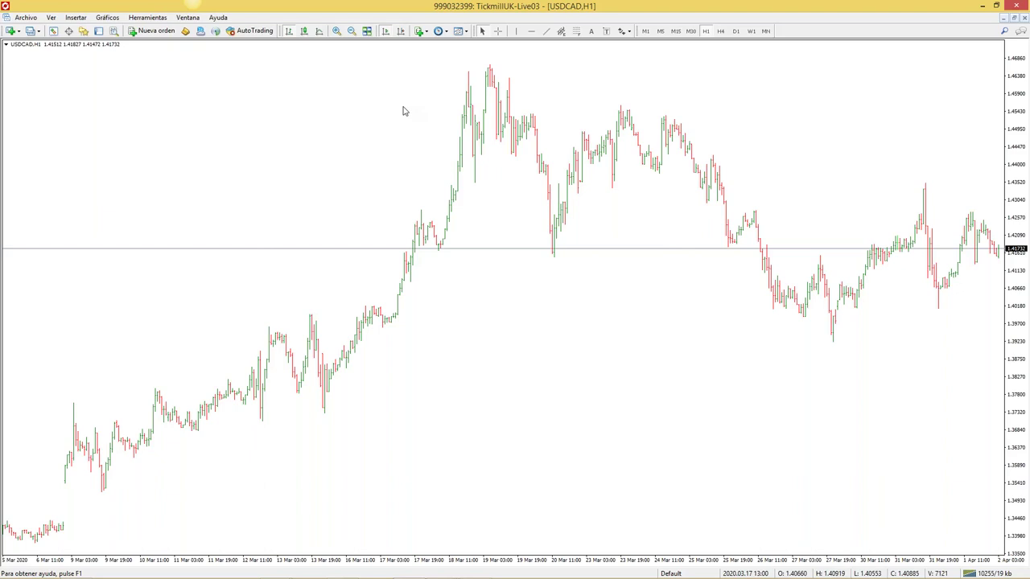
left_click(304, 33)
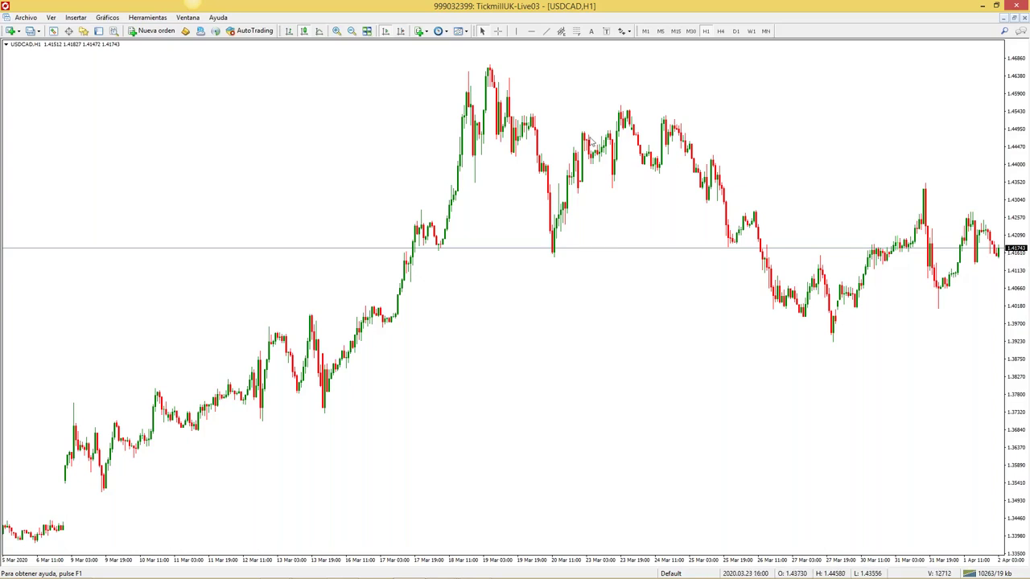
left_click(401, 35)
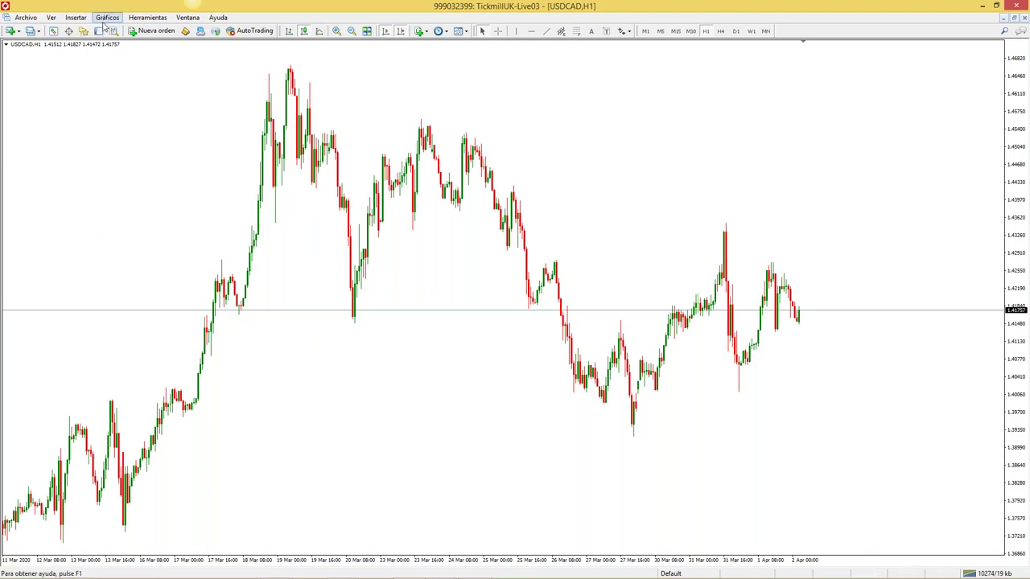
Add a blue 200-period simple Moving Average applied to Close on the USDCAD chart, using the second-thinnest line
left_click(73, 20)
mouse_move(80, 32)
mouse_move(201, 108)
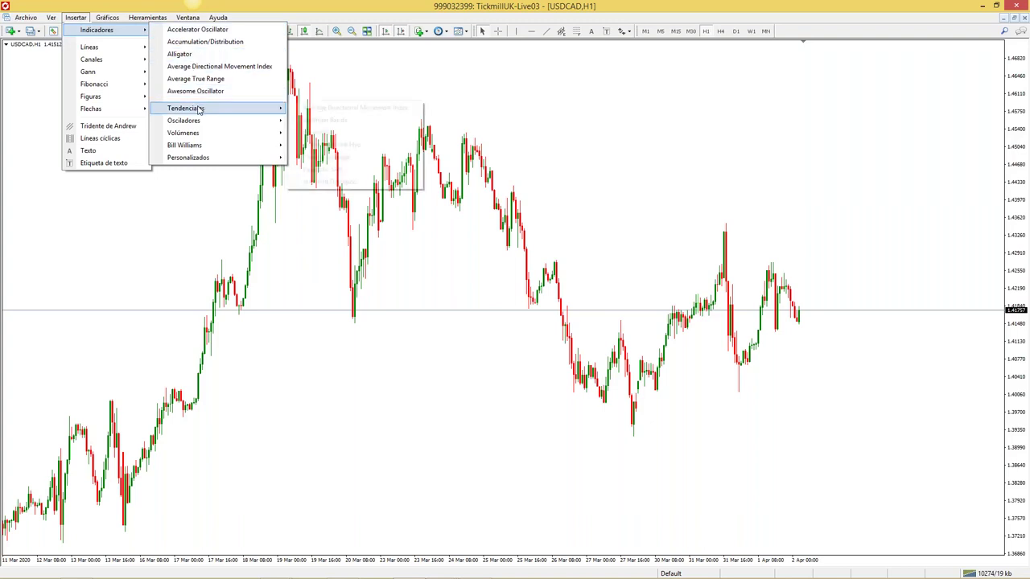
left_click(352, 158)
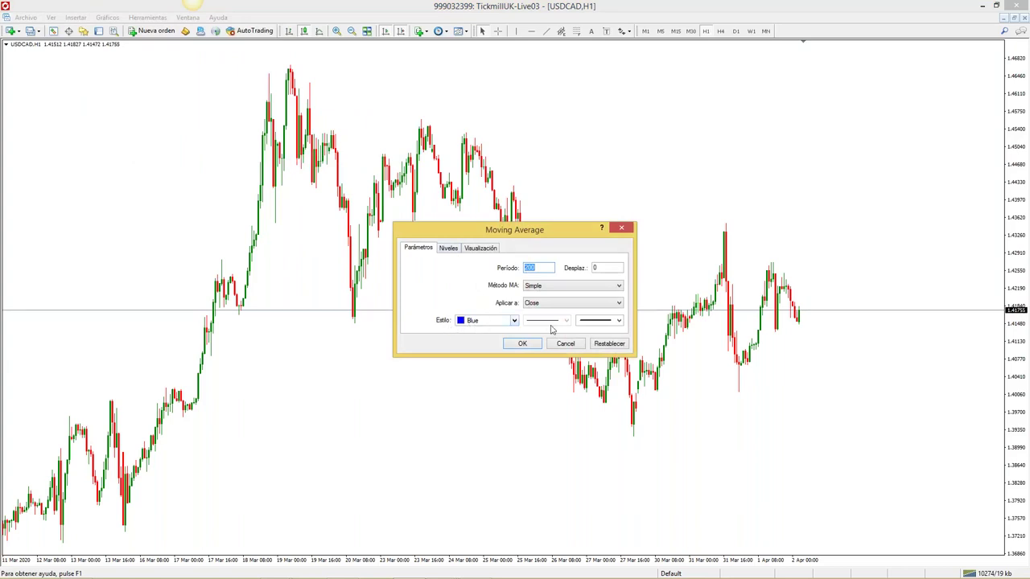
left_click(619, 321)
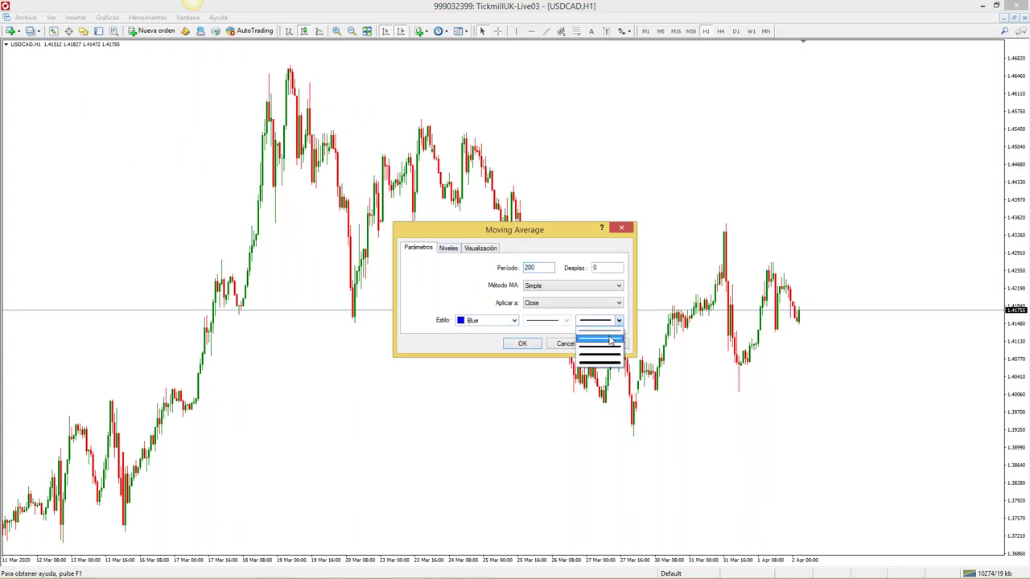
left_click(611, 336)
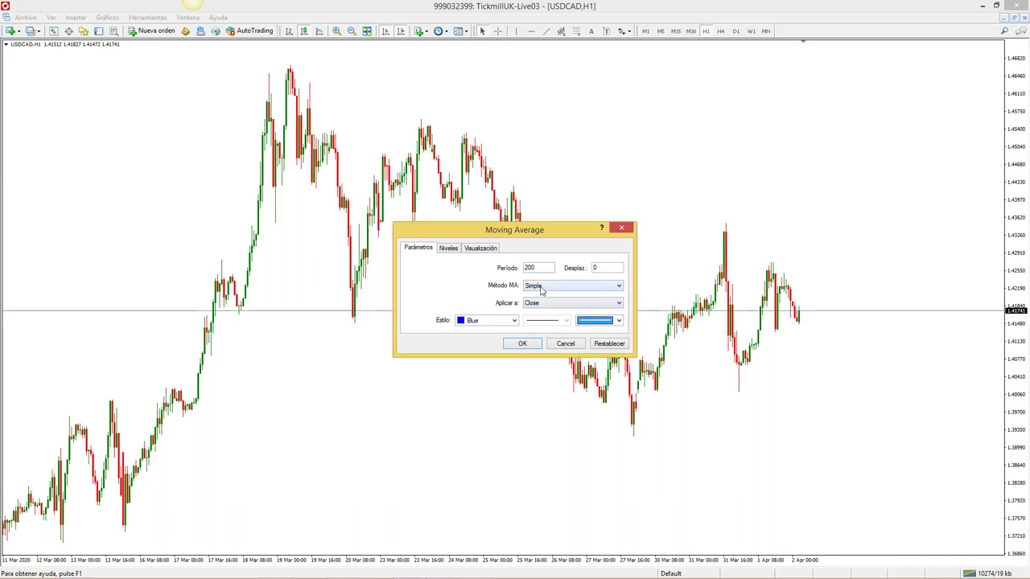
left_click(523, 345)
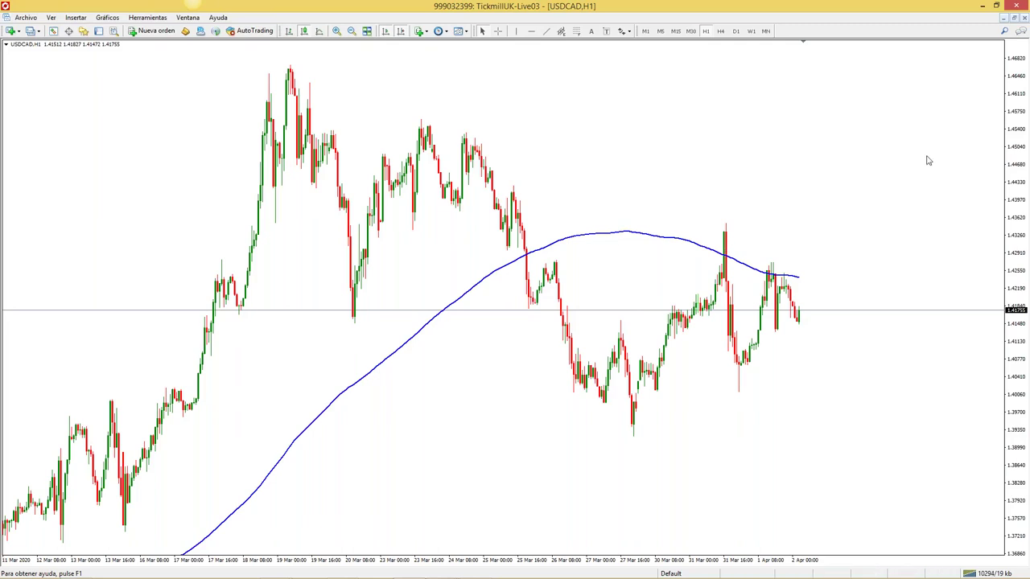
Restore the USDCAD chart to its smaller window and show the Market Watch again
left_click(1014, 18)
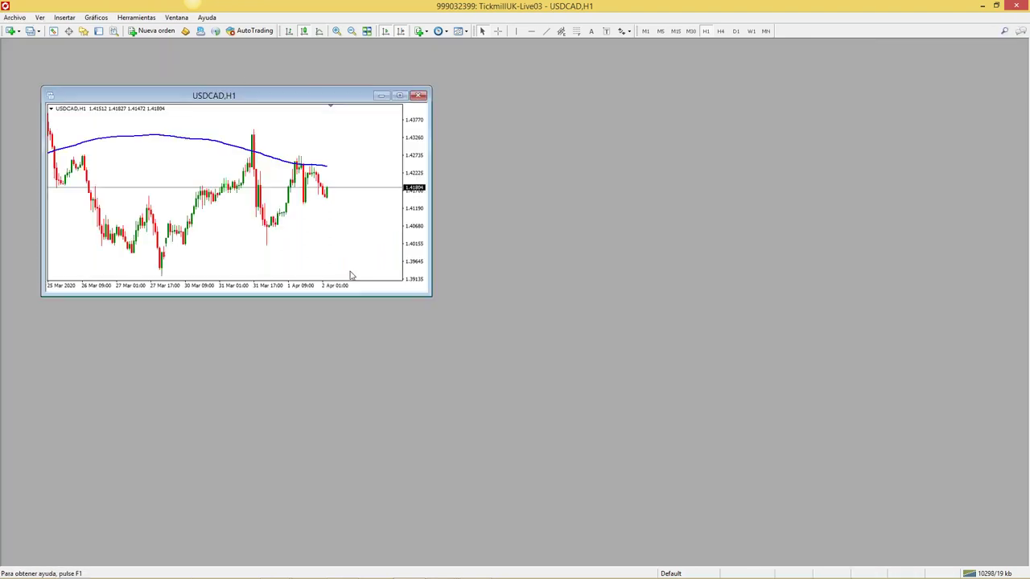
key("ctrl+m")
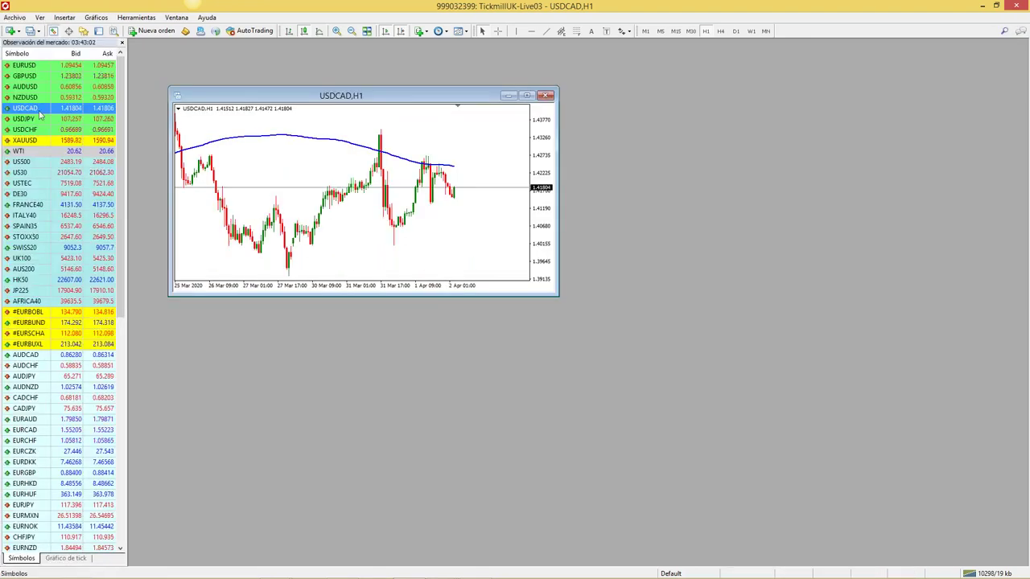
Open four more USDCAD charts from the Market Watch, then close the Market Watch
left_click_drag(40, 112, 224, 336)
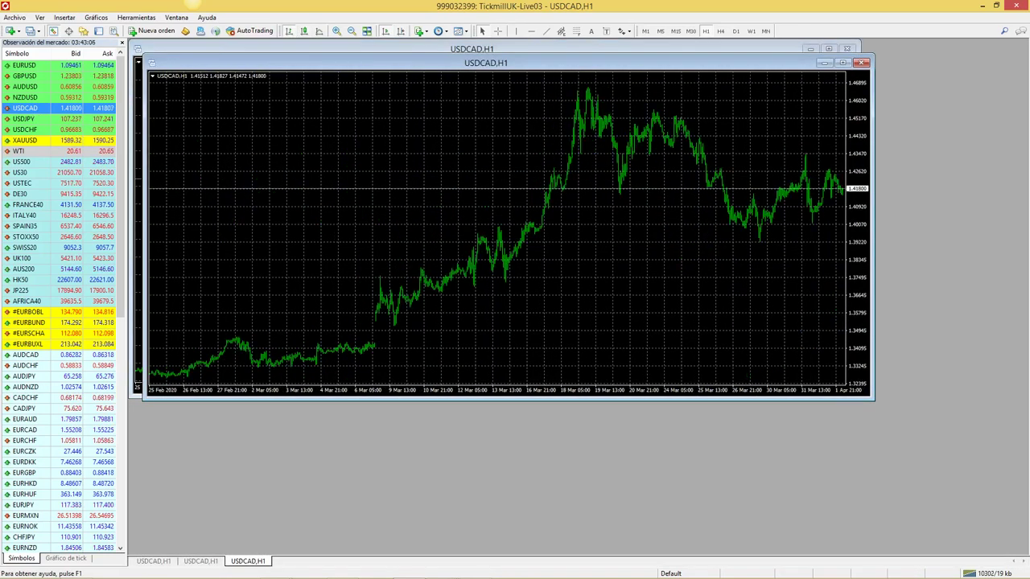
left_click_drag(42, 113, 202, 391)
left_click(122, 44)
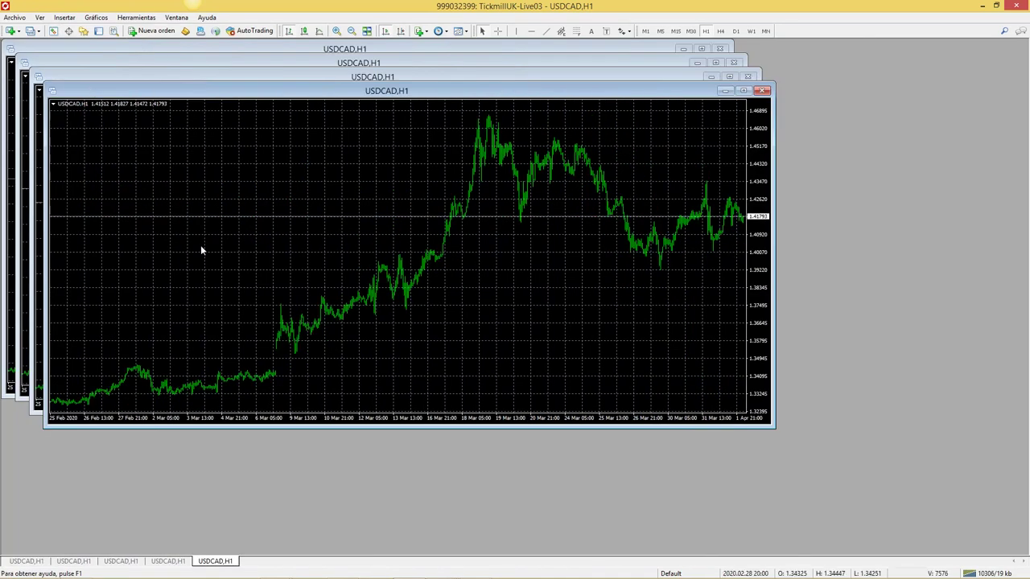
Spread the new USDCAD chart windows apart and bring the customized candlestick chart to the front
left_click(304, 49)
key("ctrl+F6")
key("ctrl+F6")
key("ctrl+F6")
key("ctrl+F6")
key("ctrl+F6")
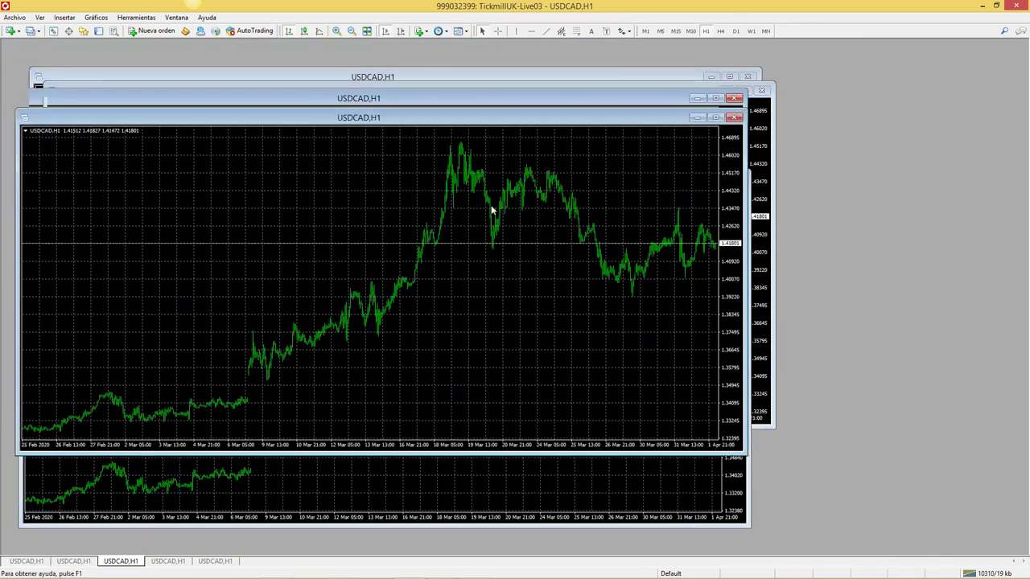
key("ctrl+F6")
key("ctrl+F6")
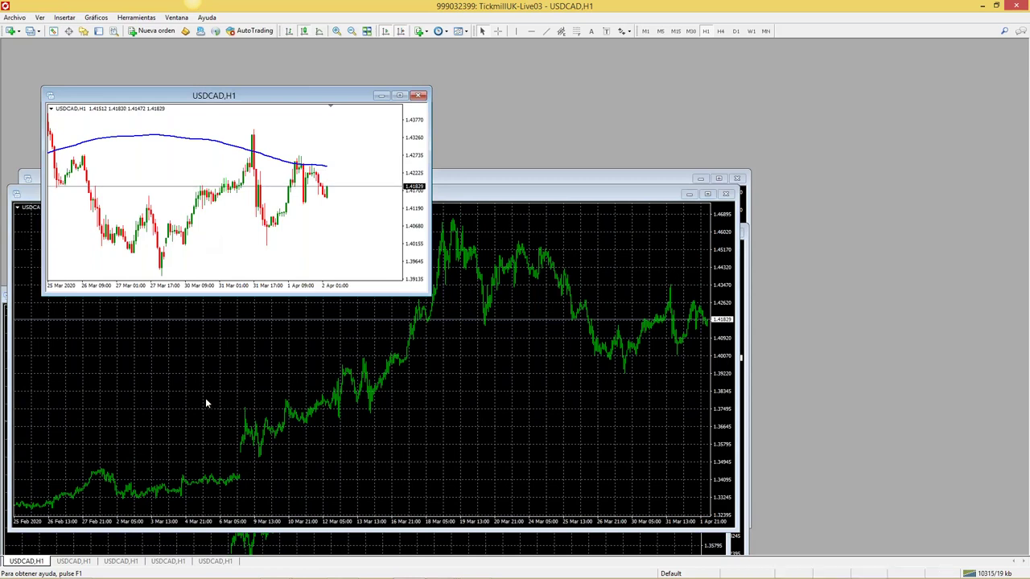
Save the customized USDCAD chart's settings as a template, overwriting the existing personal "Plantilla" template file
right_click(162, 174)
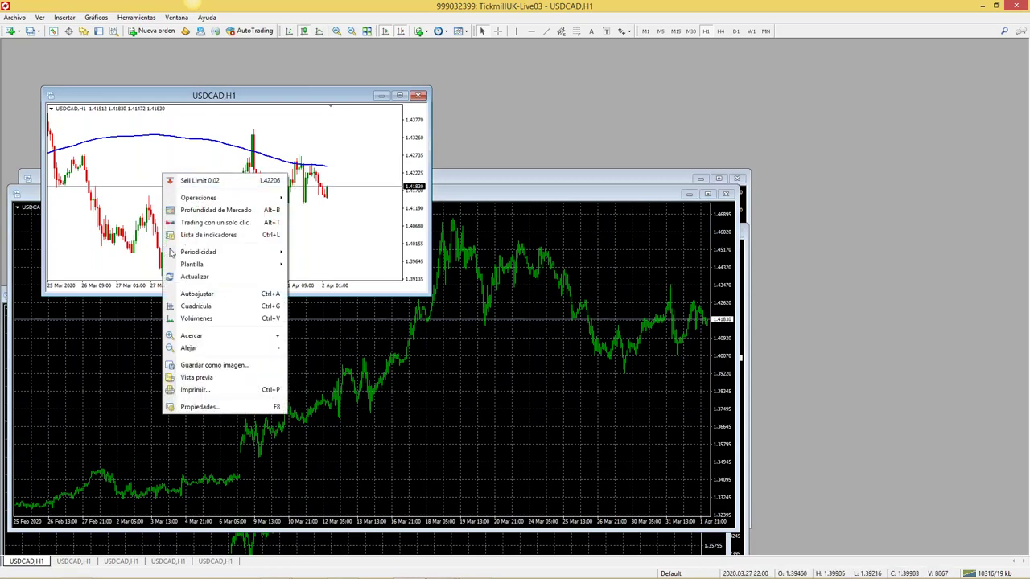
mouse_move(192, 268)
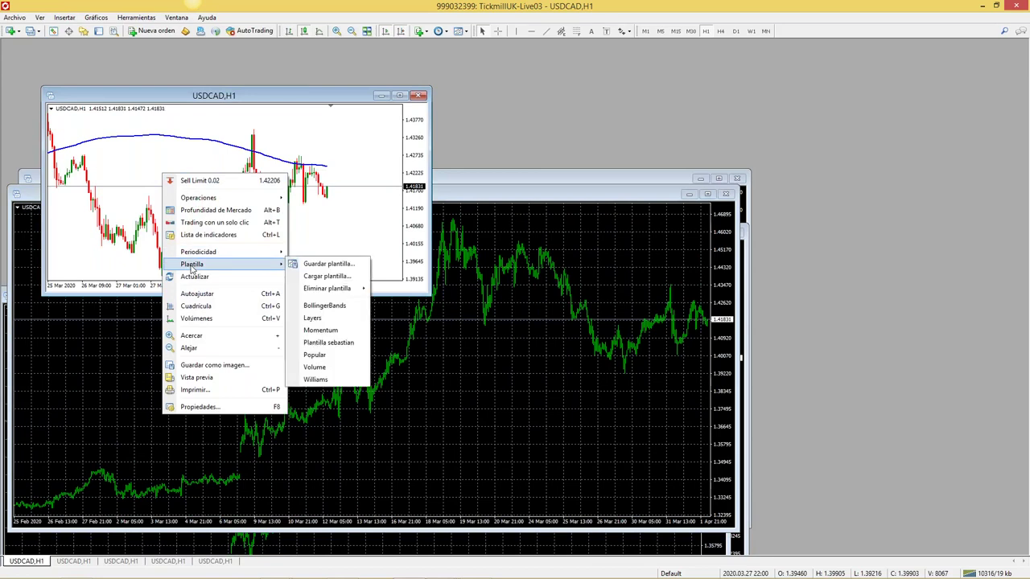
left_click(326, 264)
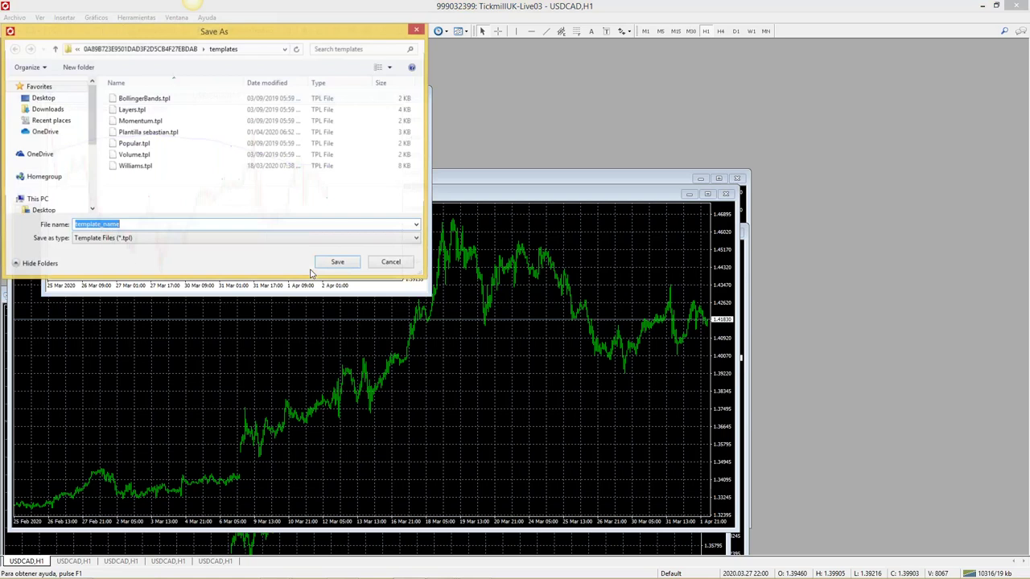
double_click(186, 137)
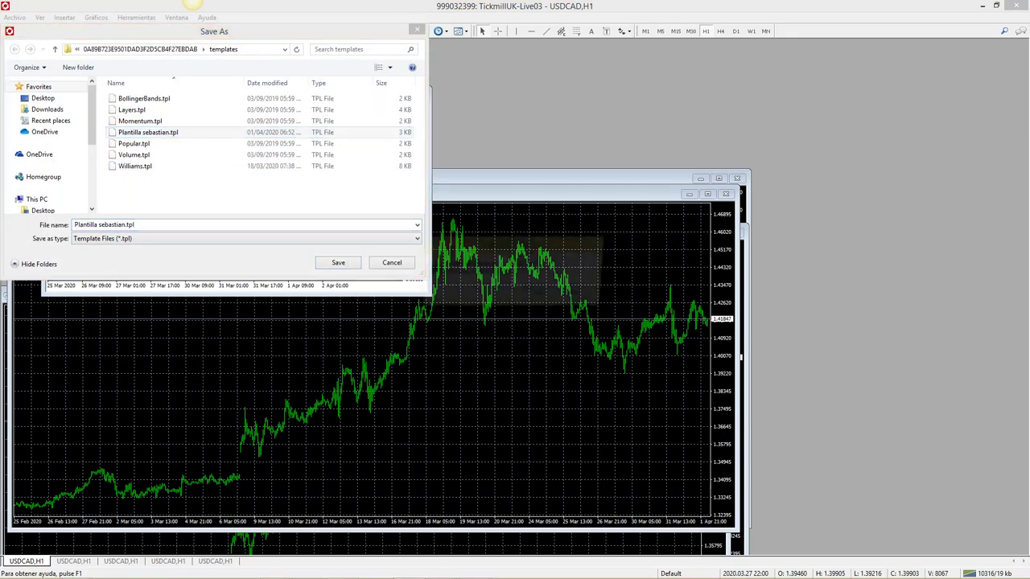
left_click(541, 296)
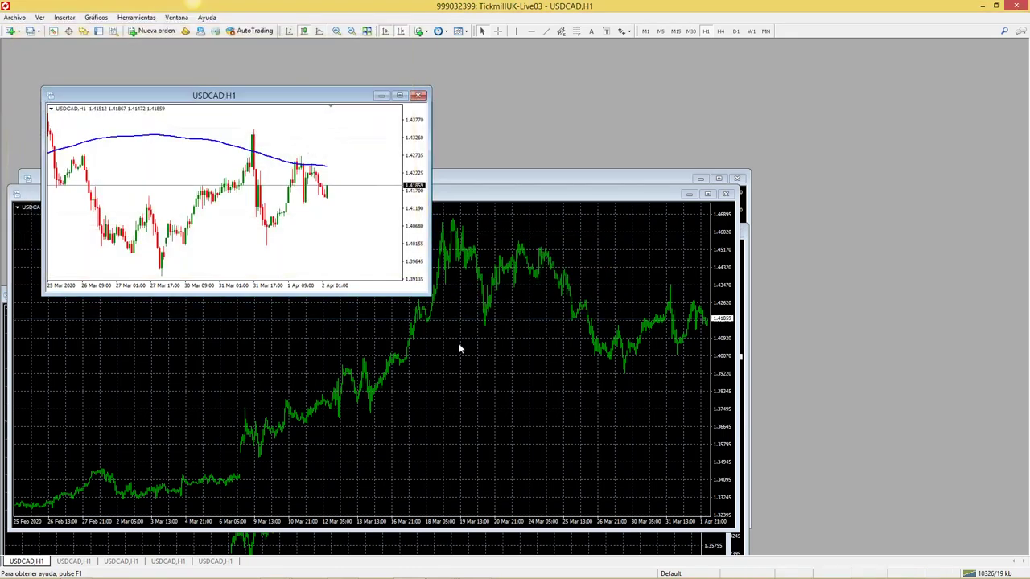
Apply the saved personal template to the first two black USDCAD charts
right_click(179, 368)
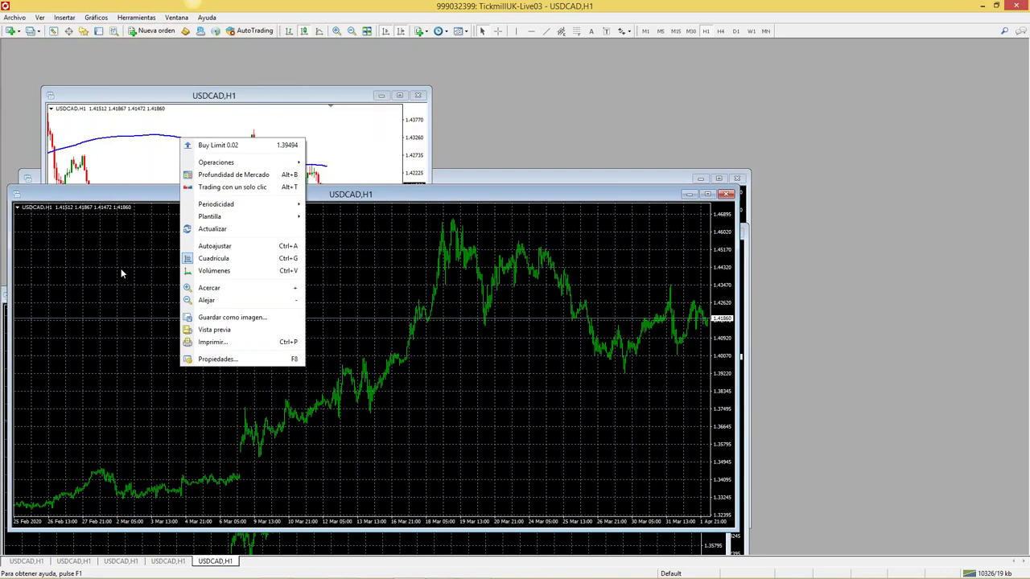
left_click(109, 407)
right_click(175, 413)
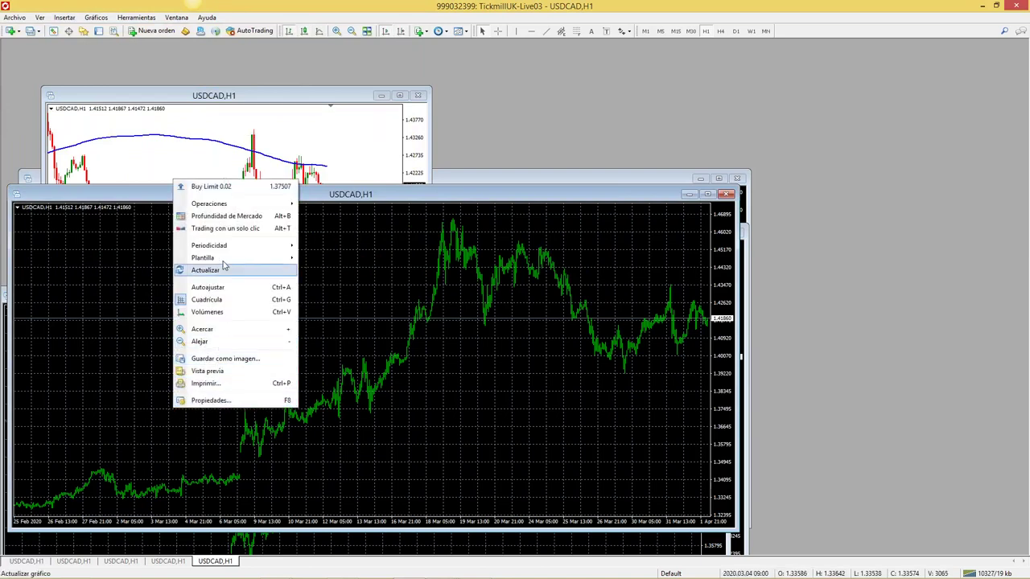
mouse_move(225, 259)
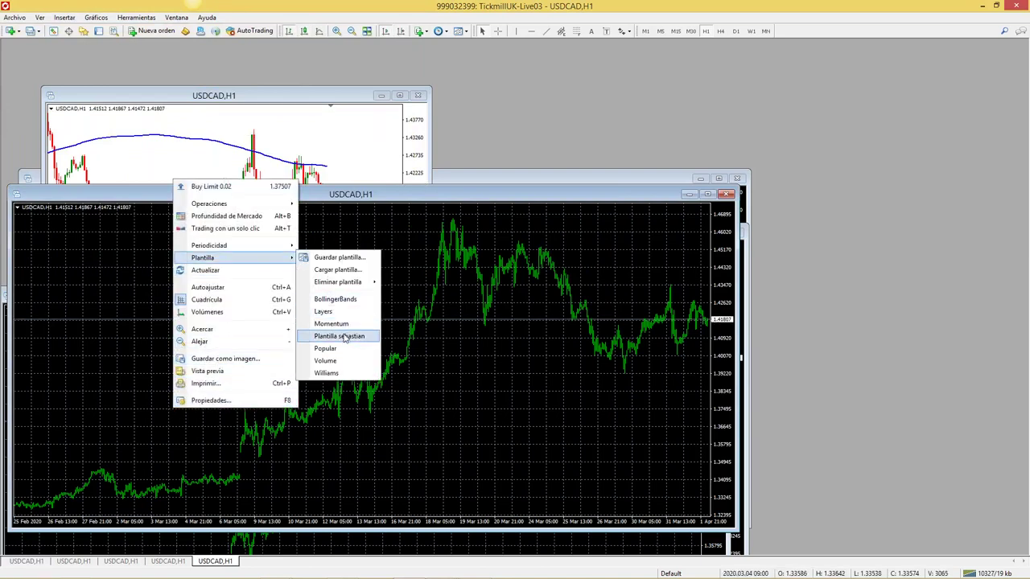
left_click(346, 334)
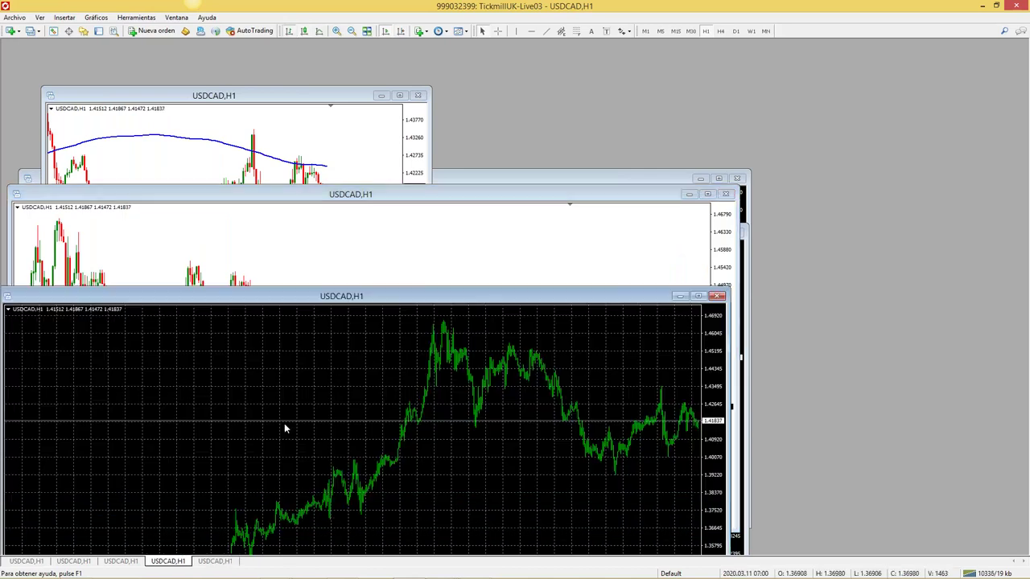
right_click(285, 425)
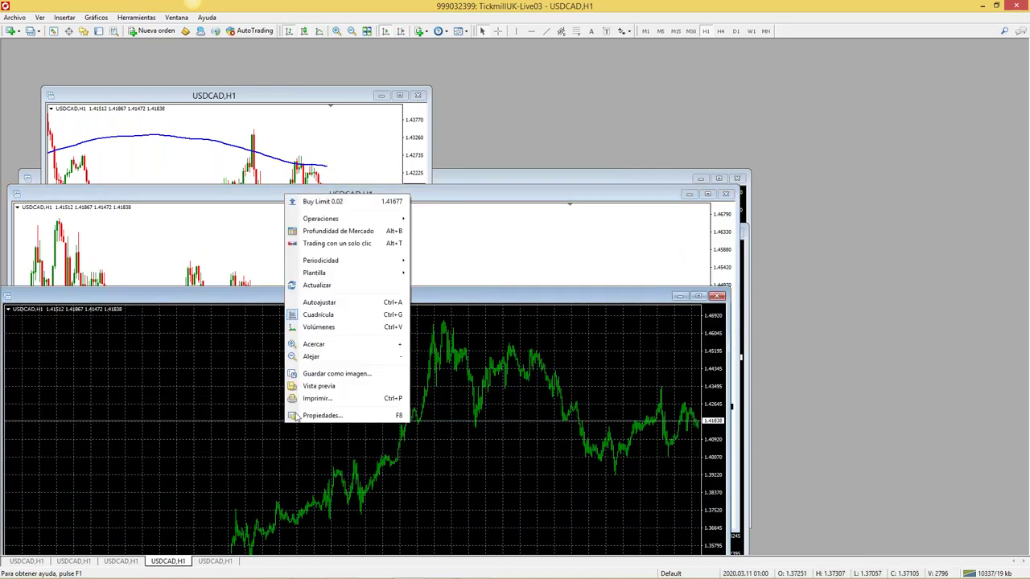
mouse_move(346, 272)
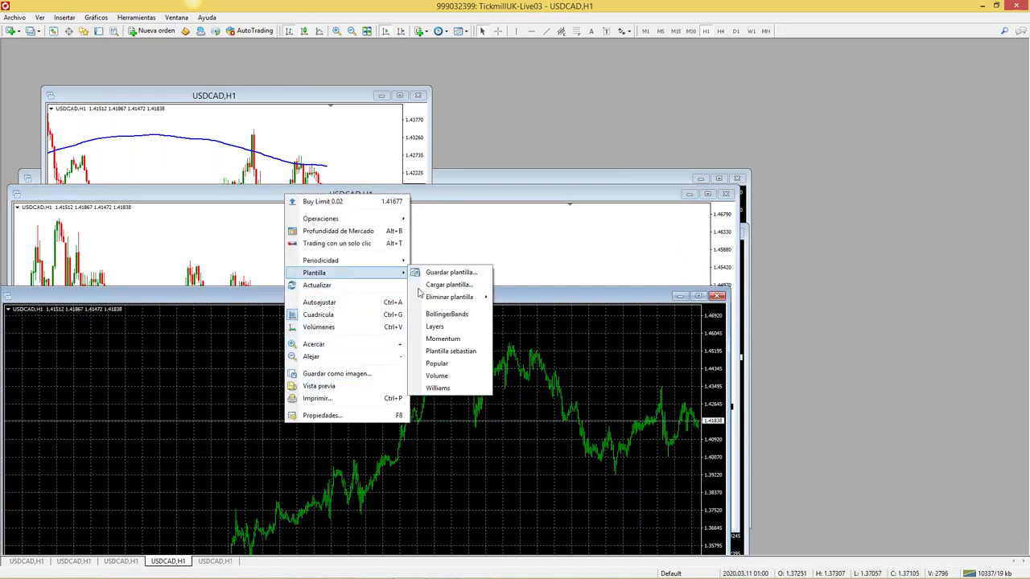
left_click(448, 351)
Apply the saved personal template to the remaining two black USDCAD charts
left_click(519, 180)
right_click(425, 300)
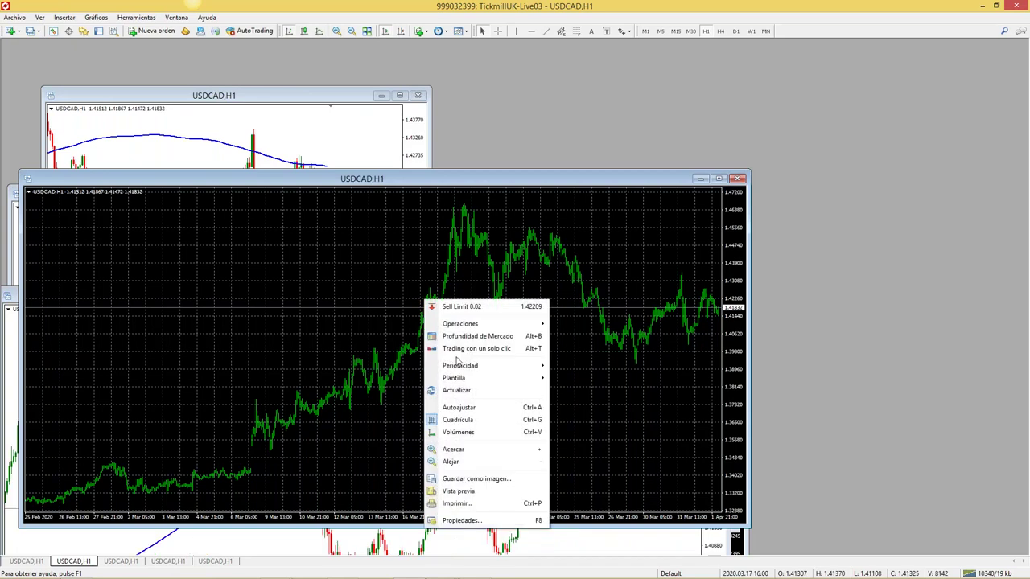
mouse_move(465, 379)
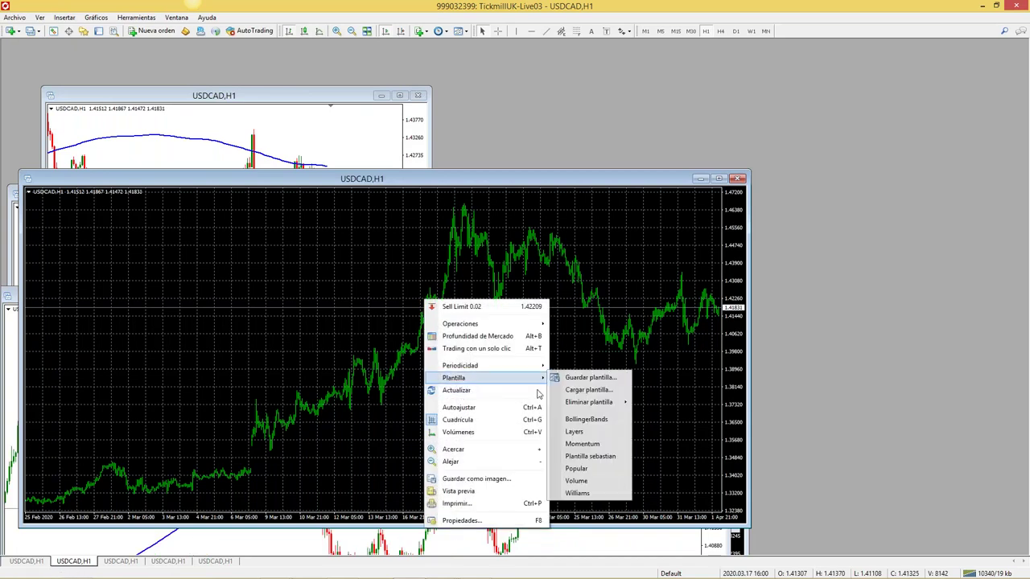
left_click(589, 457)
left_click(742, 547)
right_click(482, 386)
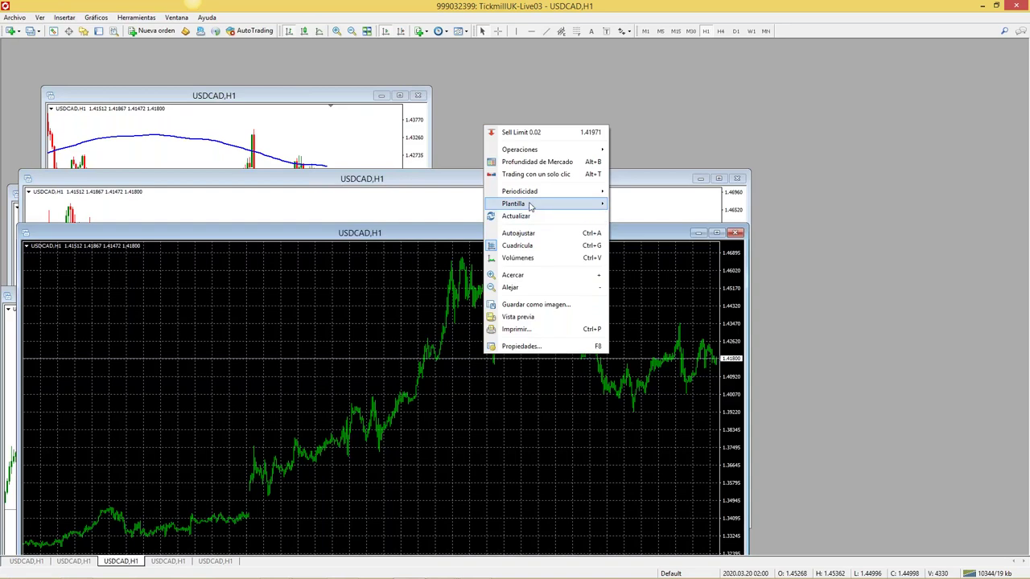
mouse_move(531, 206)
left_click(643, 280)
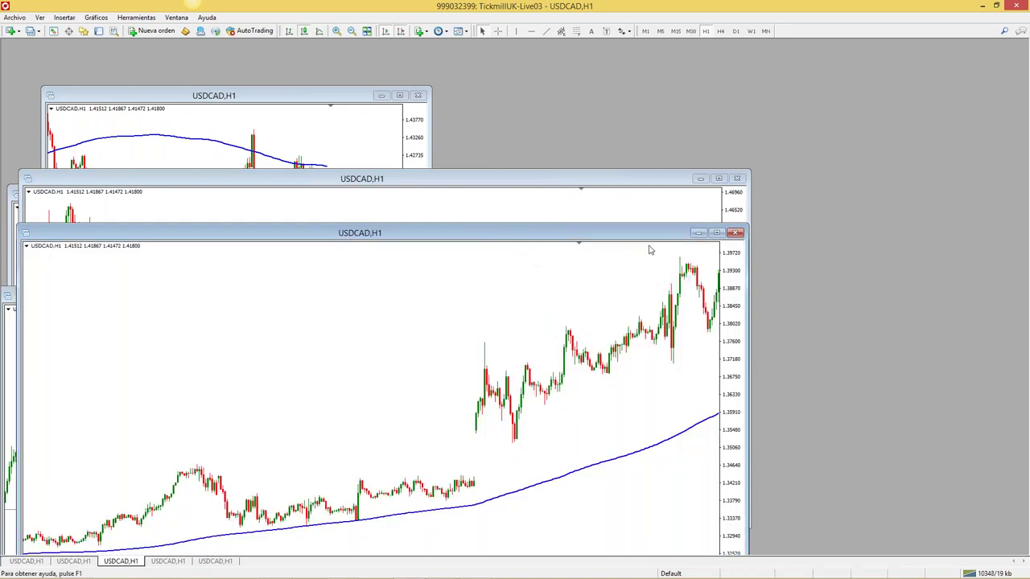
Shrink the four newly templated USDCAD chart windows to free up workspace
left_click(736, 232)
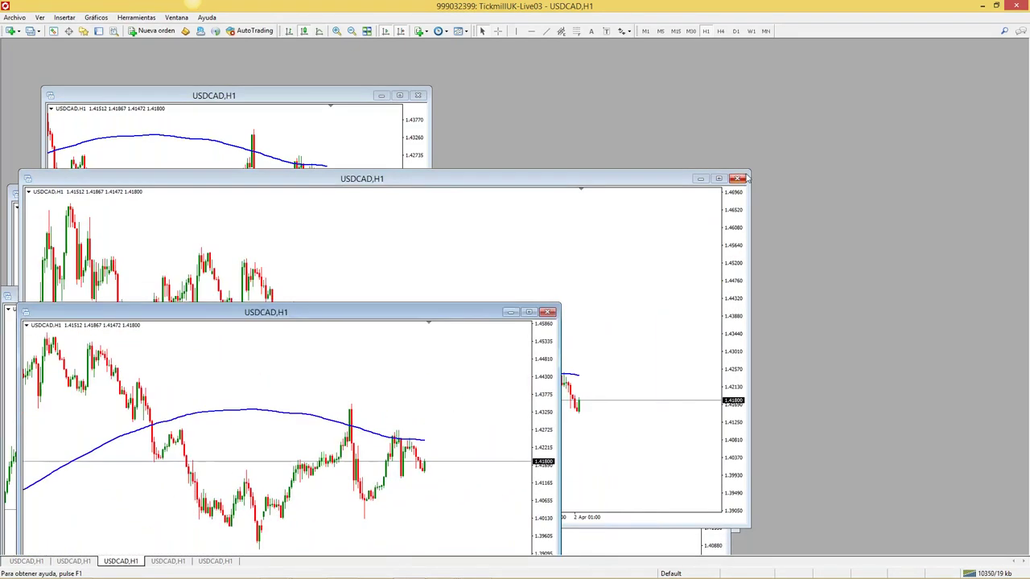
left_click(738, 178)
left_click(725, 194)
left_click(717, 295)
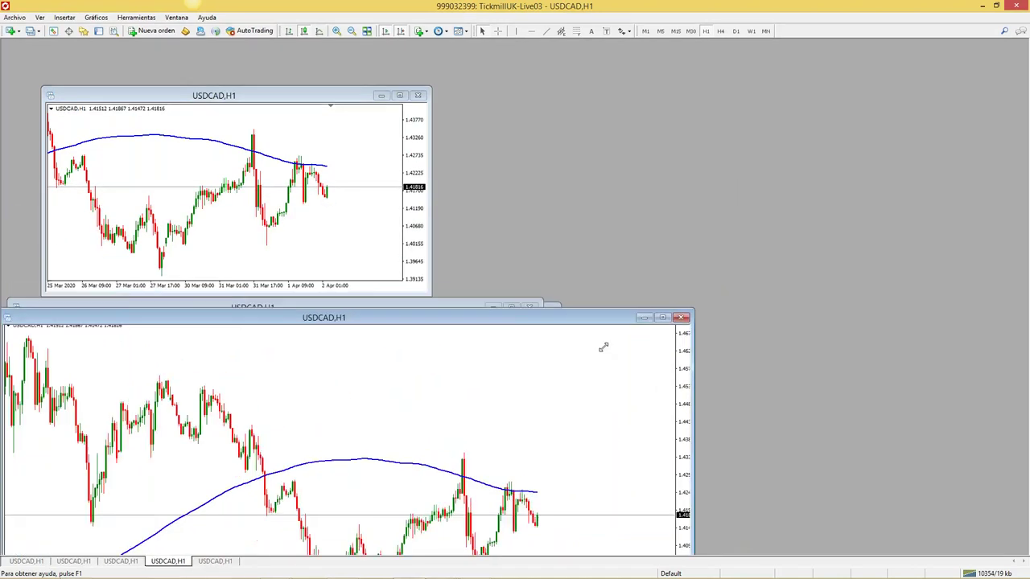
Move one templated chart to the workspace's right side, and place the original chart in the upper-left corner at a reduced size
left_click_drag(234, 307, 812, 131)
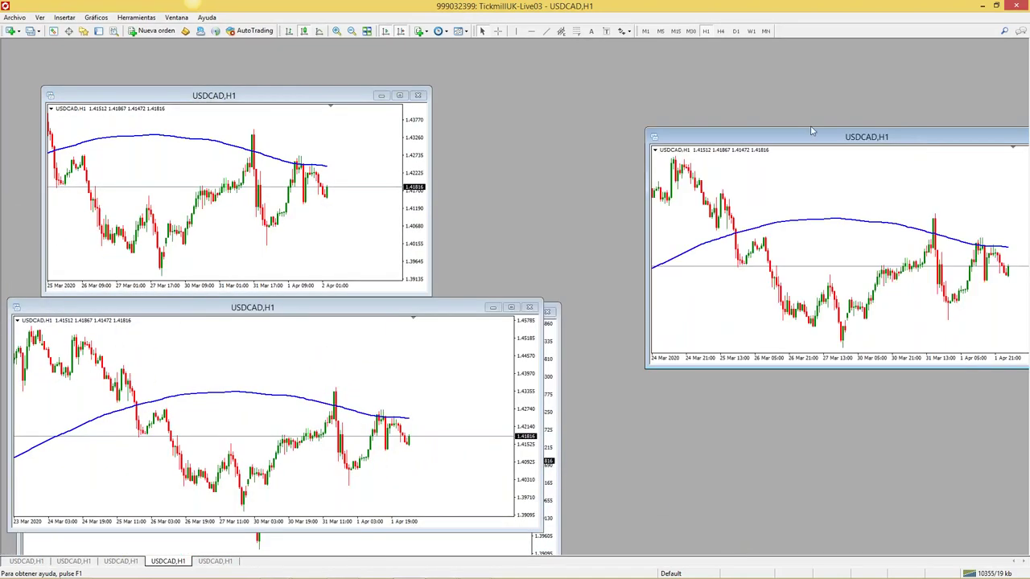
left_click_drag(332, 101, 292, 57)
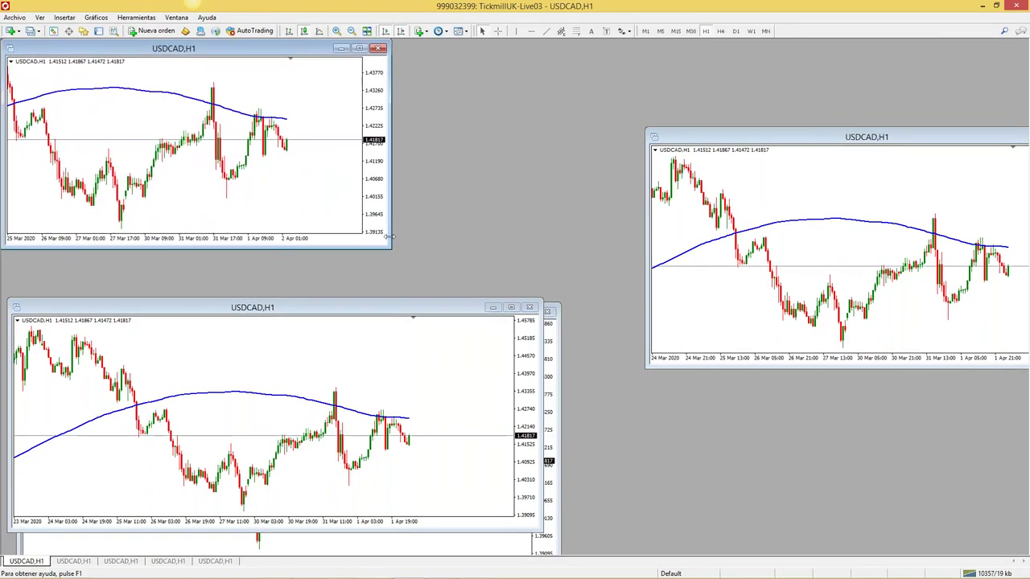
left_click_drag(388, 242, 205, 179)
Place two more USDCAD charts beside the original in the upper row and resize them so they meet edge to edge
left_click_drag(299, 306, 494, 46)
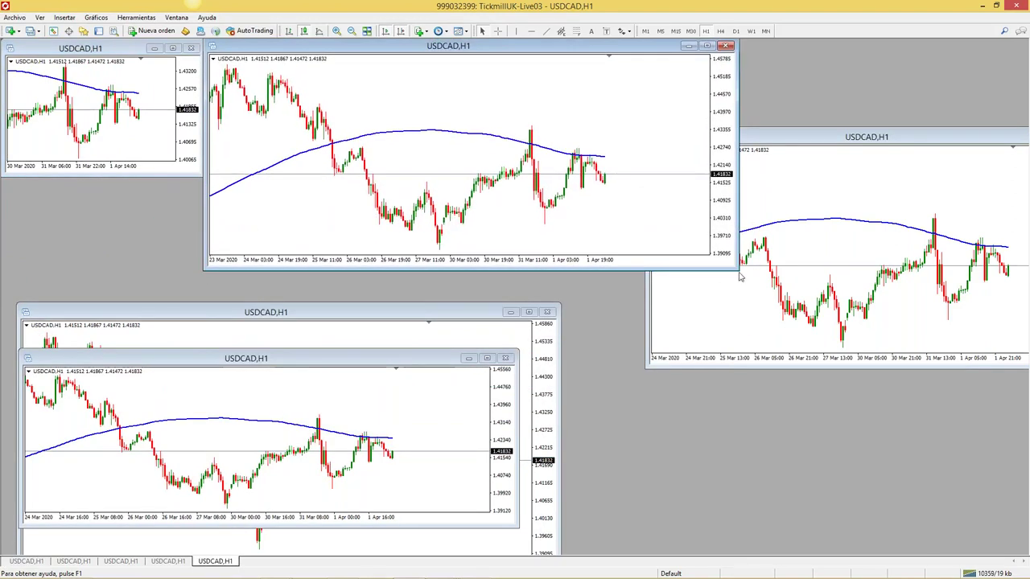
left_click_drag(736, 268, 531, 180)
left_click_drag(763, 143, 652, 54)
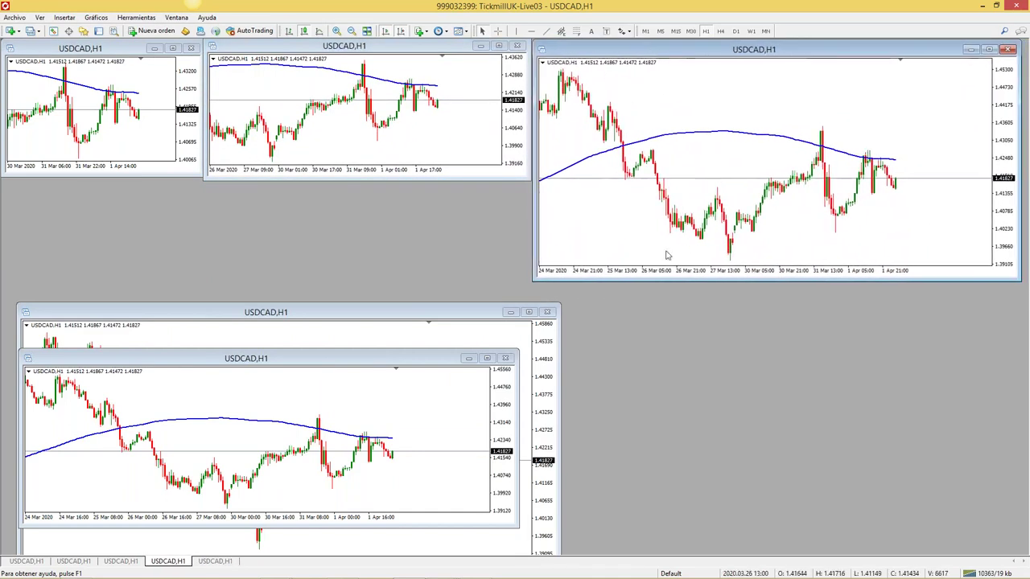
left_click_drag(545, 260, 618, 228)
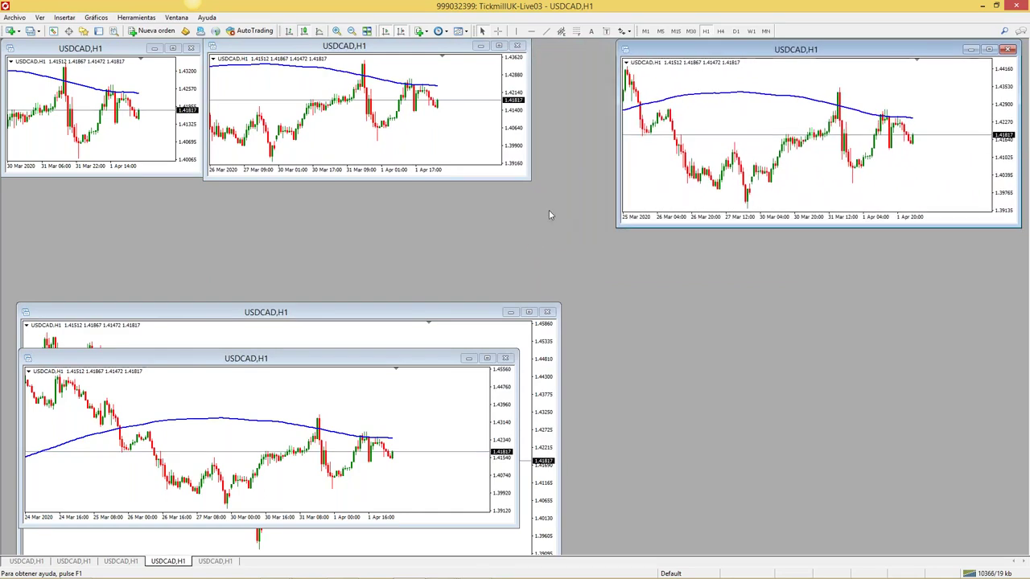
left_click_drag(527, 179, 618, 229)
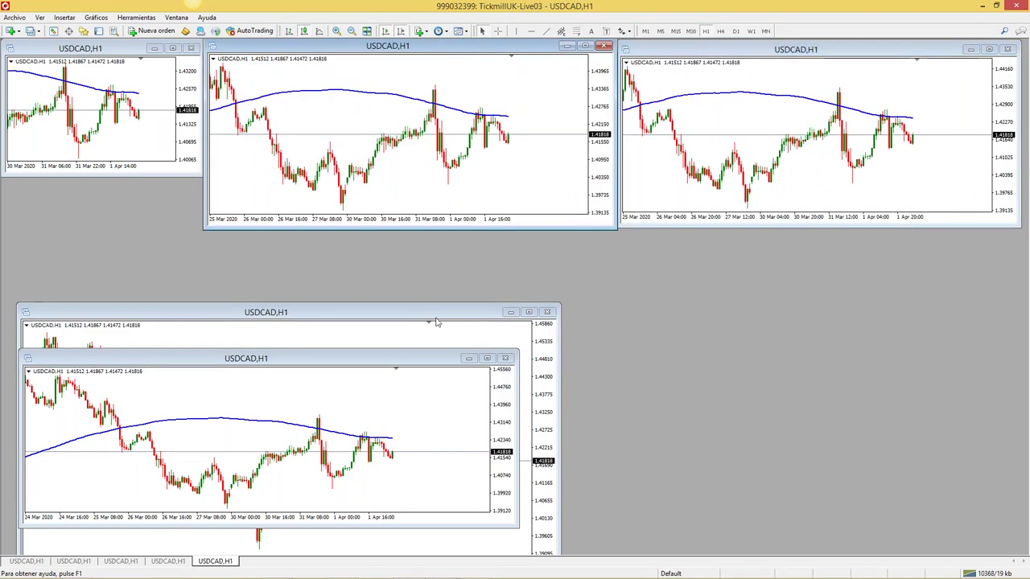
Arrange the other two USDCAD charts side by side in a lower row, resizing the left one to avoid overlap
left_click_drag(417, 320, 890, 292)
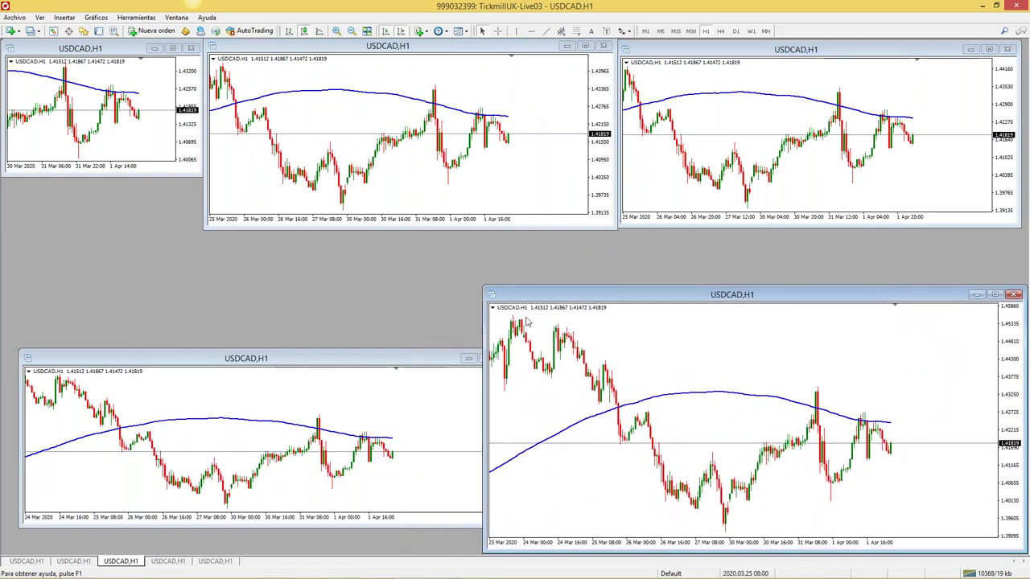
left_click_drag(18, 352, 3, 302)
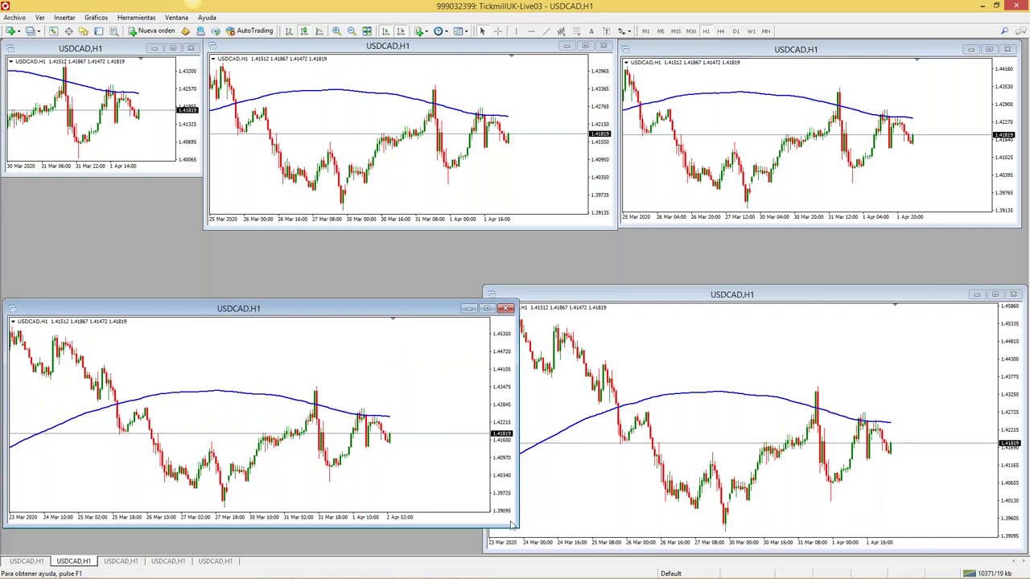
left_click_drag(512, 524, 447, 549)
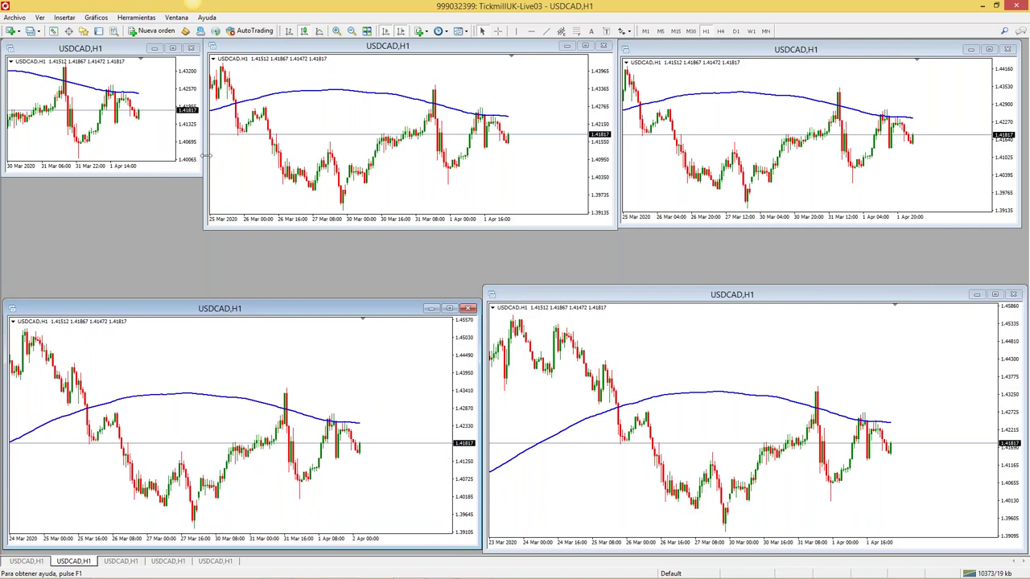
Enlarge the first upper chart, extend the other two down toward the lower row, and lower the bottom-right chart's top edge
left_click_drag(206, 157, 202, 228)
left_click_drag(385, 229, 393, 281)
left_click_drag(708, 285, 708, 299)
left_click_drag(551, 285, 552, 296)
left_click_drag(735, 227, 728, 294)
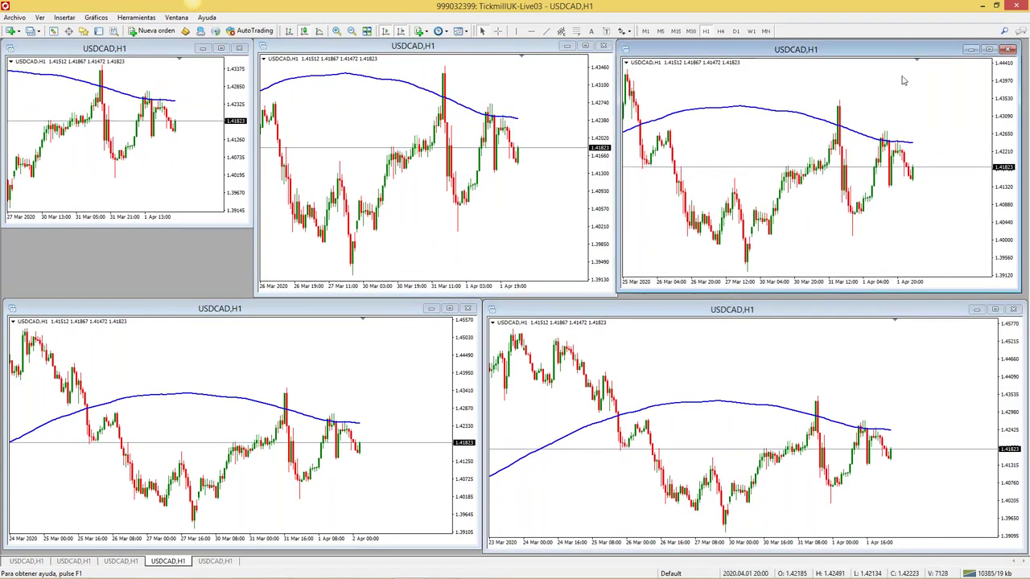
Narrow the third upper chart against the right edge, move the second beside it, and enlarge the first to fill the remaining gap
left_click_drag(869, 53, 875, 57)
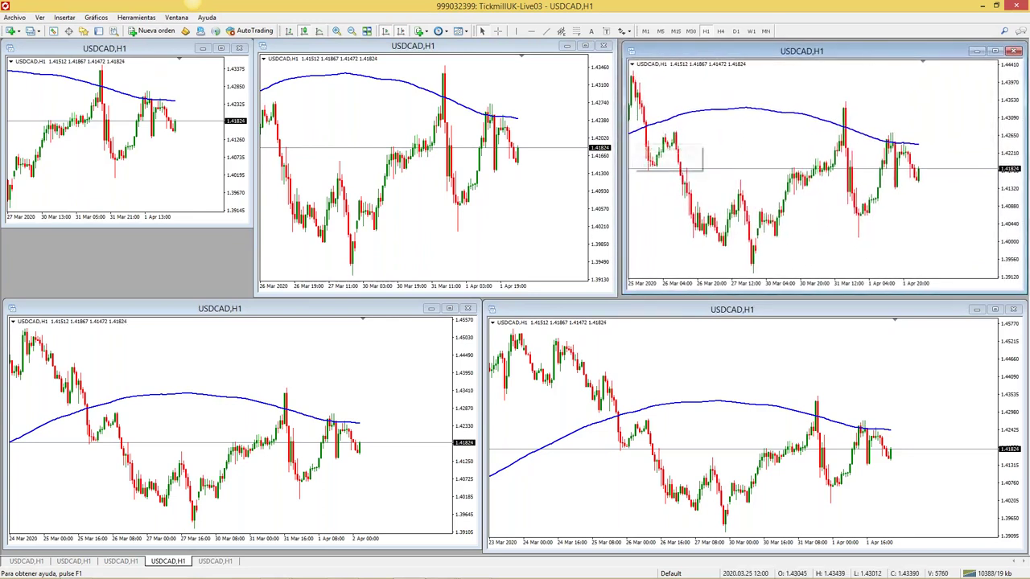
left_click_drag(627, 142, 653, 145)
left_click_drag(535, 52, 567, 54)
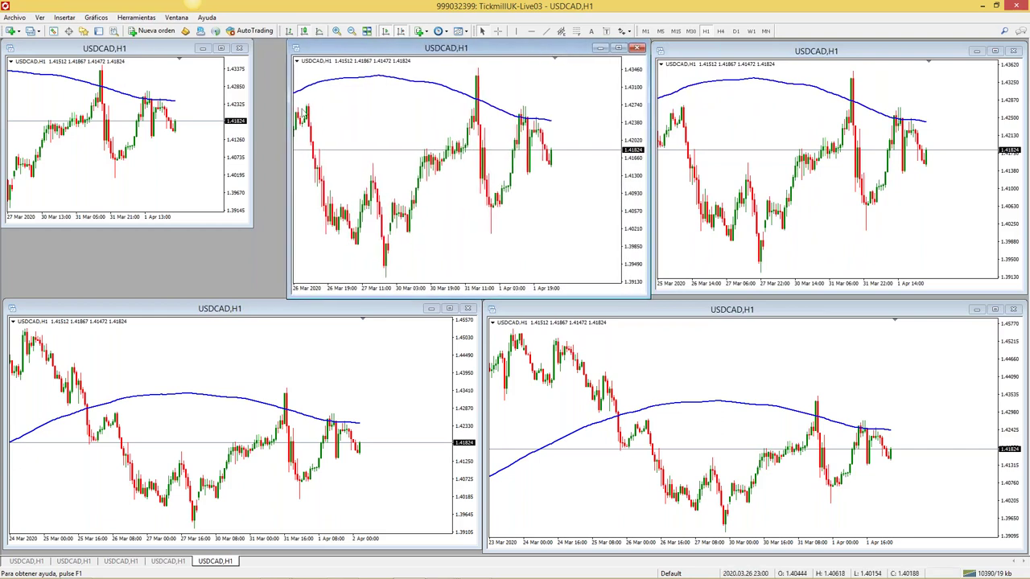
left_click_drag(253, 121, 287, 122)
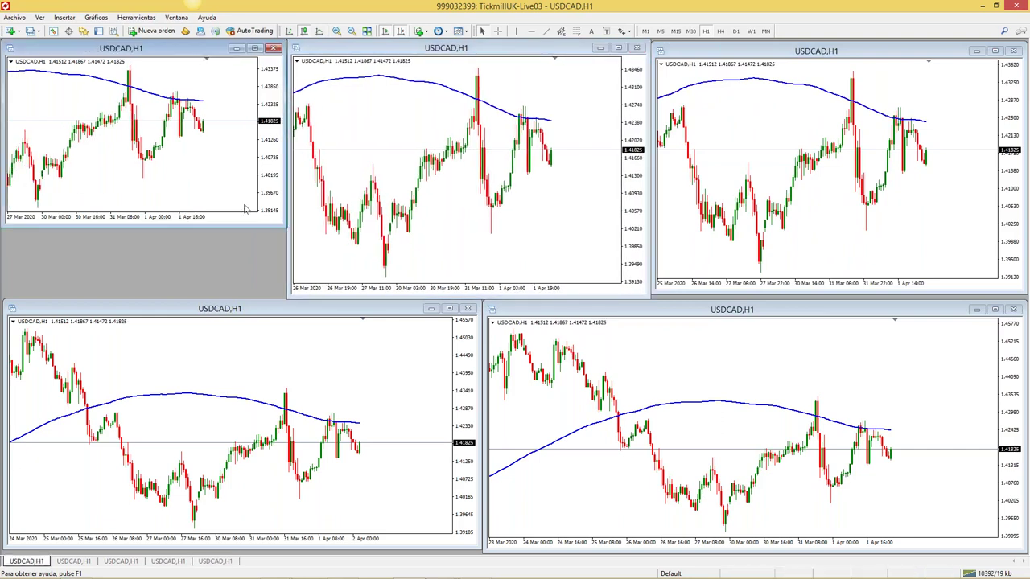
left_click_drag(240, 228, 234, 298)
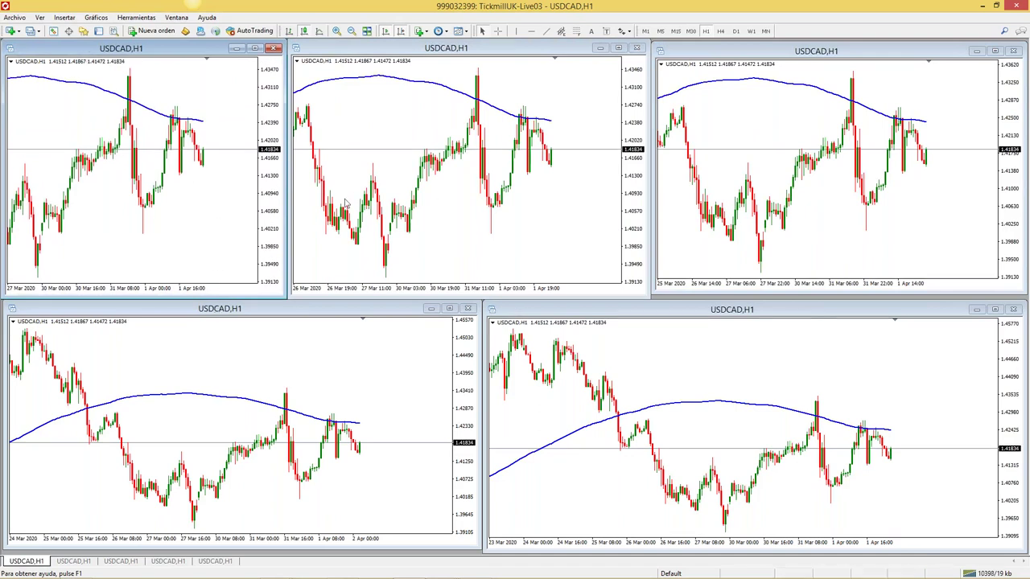
Set the upper charts to monthly, weekly and daily timeframes and the lower-left chart to H4
left_click(488, 429)
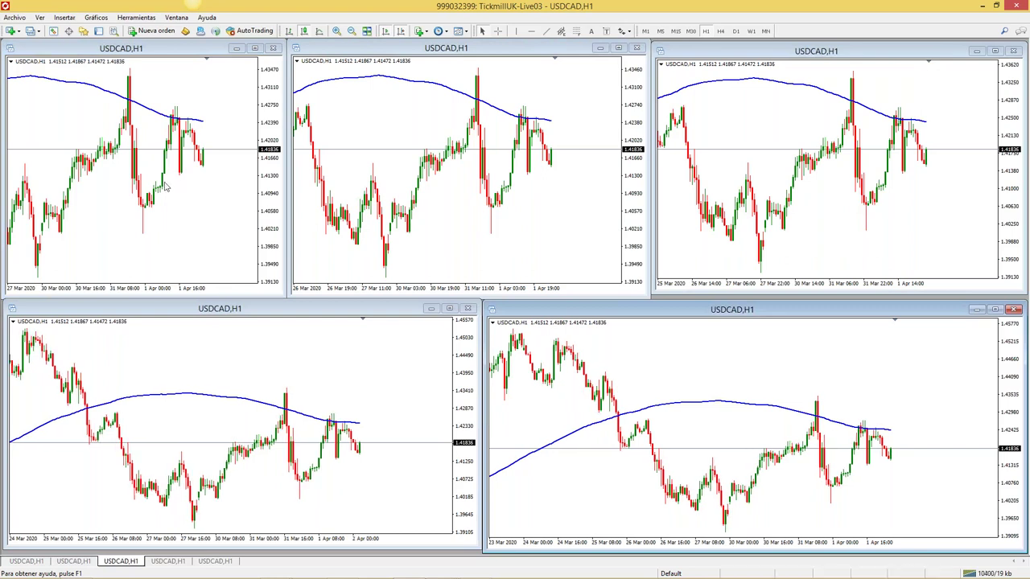
left_click(150, 78)
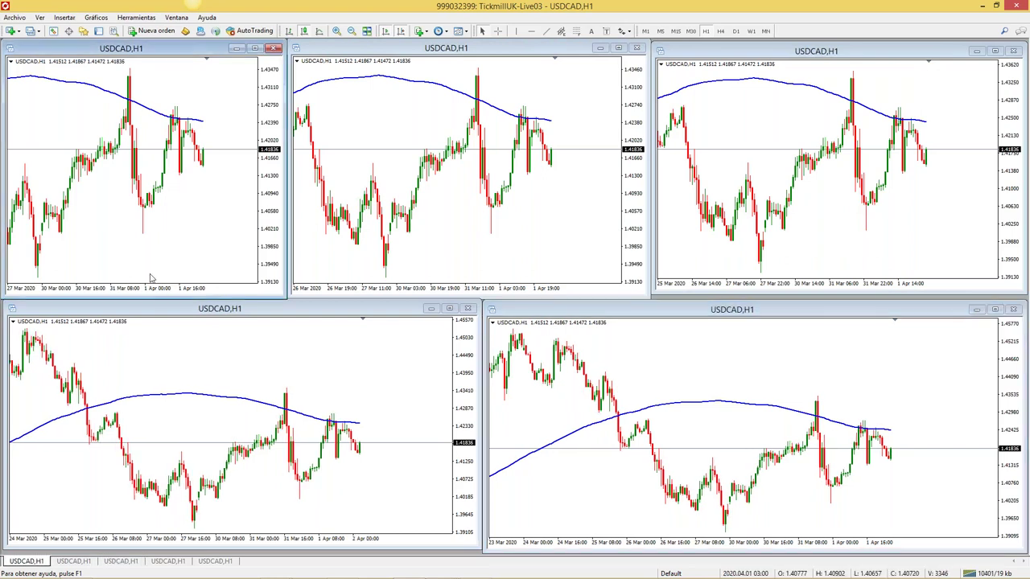
left_click(765, 30)
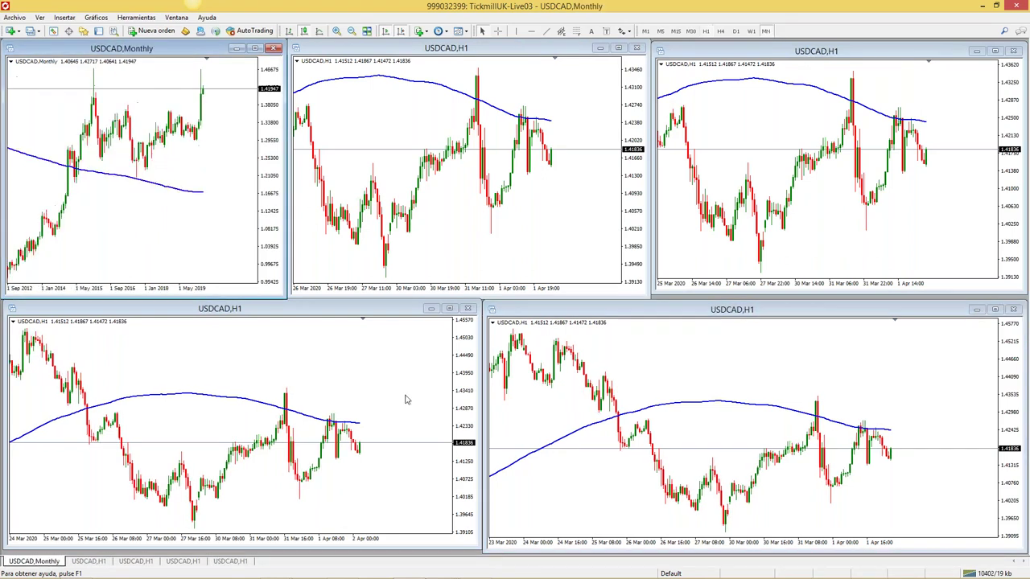
key("ctrl+F6")
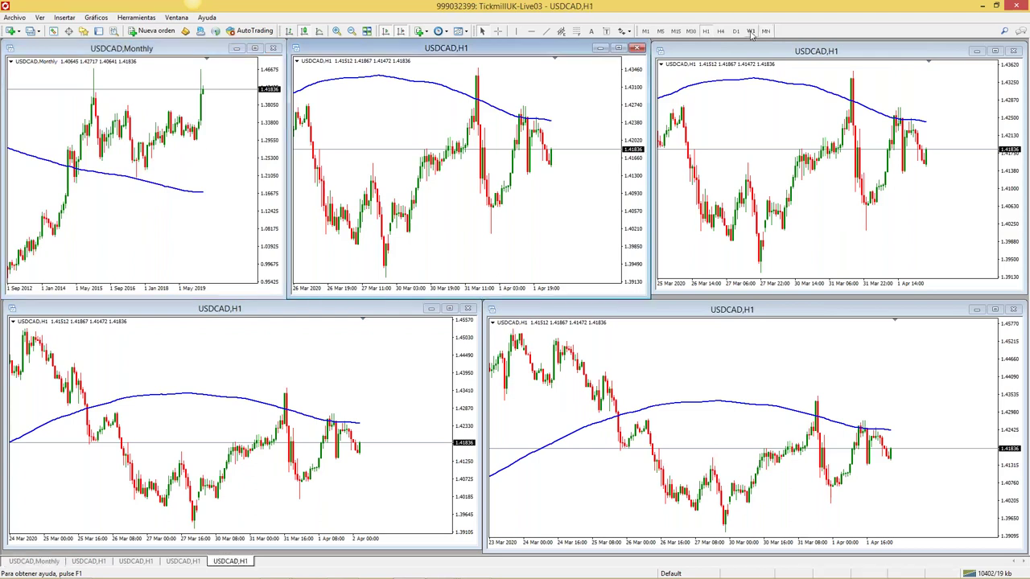
left_click(751, 30)
key("ctrl+F6")
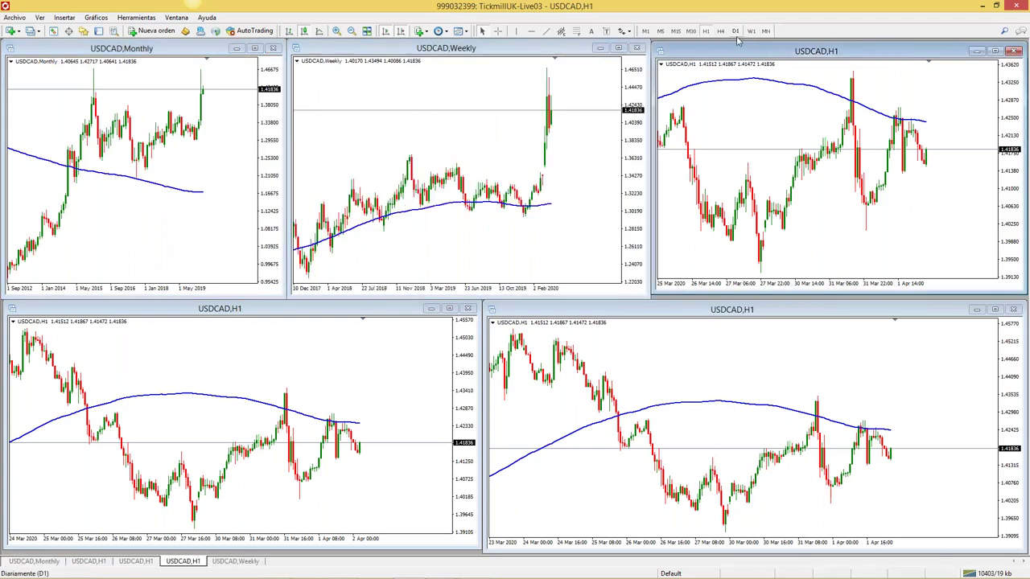
left_click(734, 30)
key("ctrl+F6")
left_click(720, 31)
key("ctrl+F6")
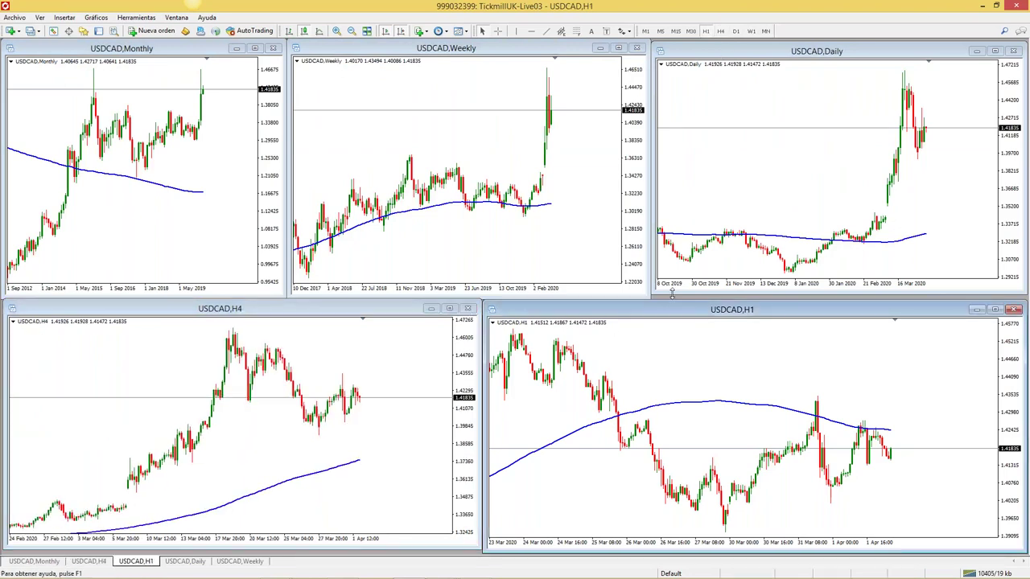
Extend the third upper chart's bottom edge slightly and set the five charts to weekly, daily, H4, H1 and M15 timeframes
left_click_drag(672, 295, 672, 300)
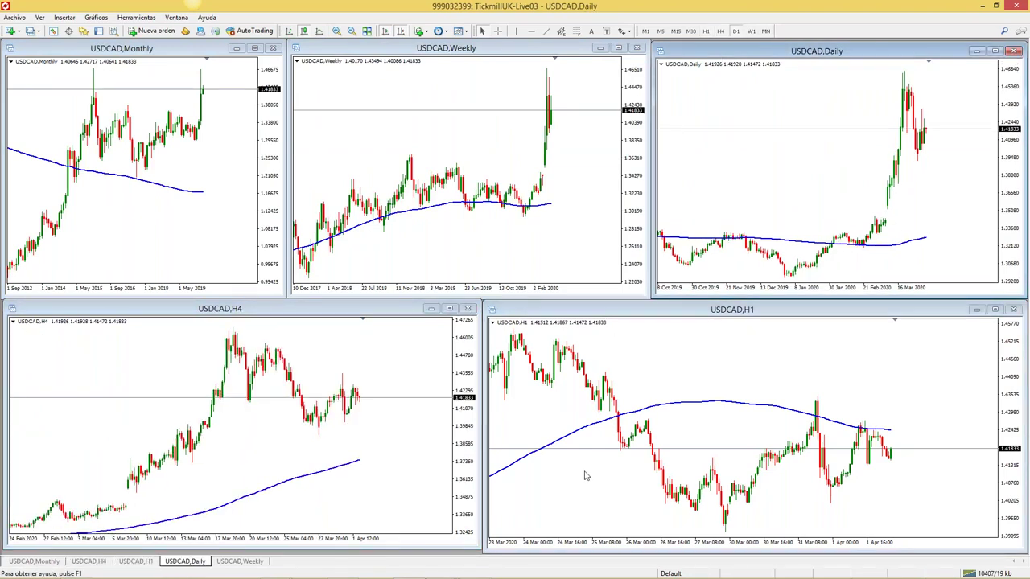
left_click(226, 196)
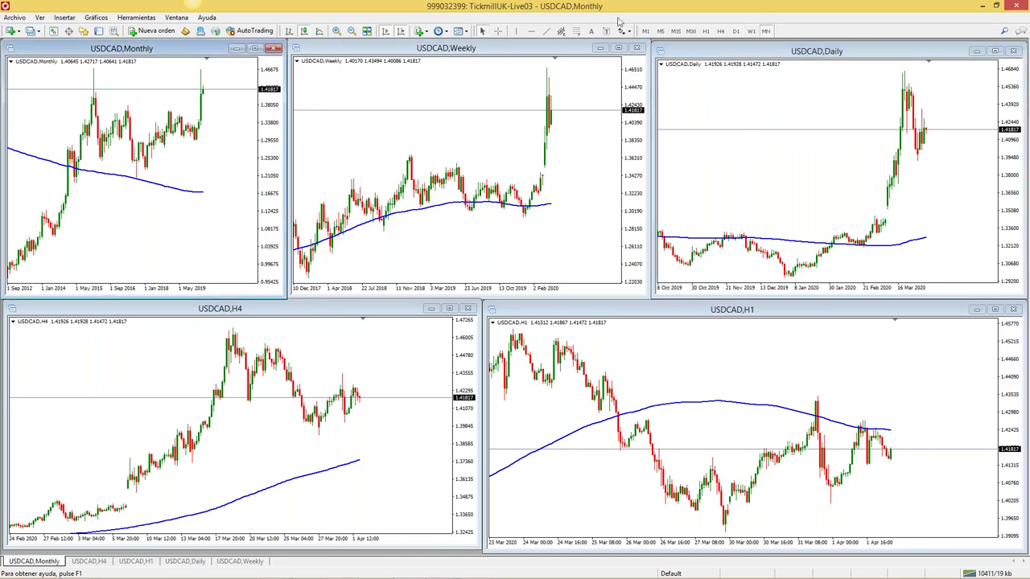
left_click(751, 30)
left_click(483, 161)
left_click(736, 31)
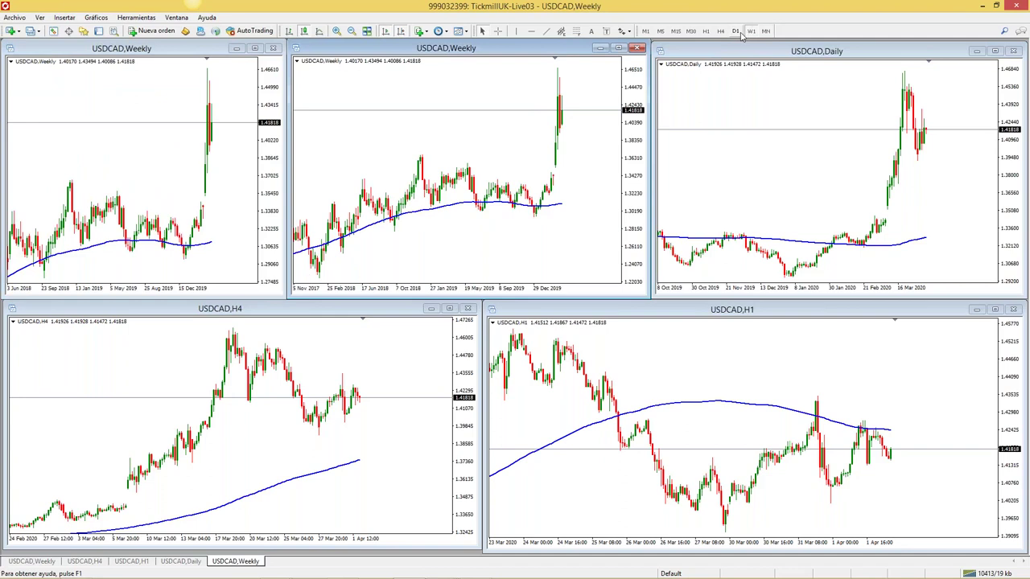
left_click(791, 74)
left_click(721, 31)
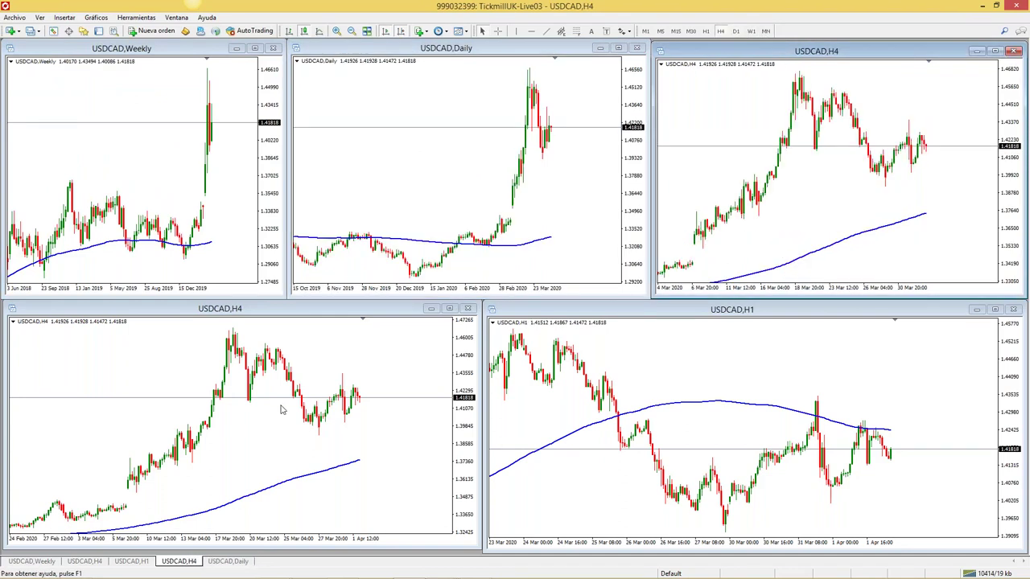
key("ctrl+F6")
left_click(706, 31)
key("ctrl+F6")
left_click(676, 30)
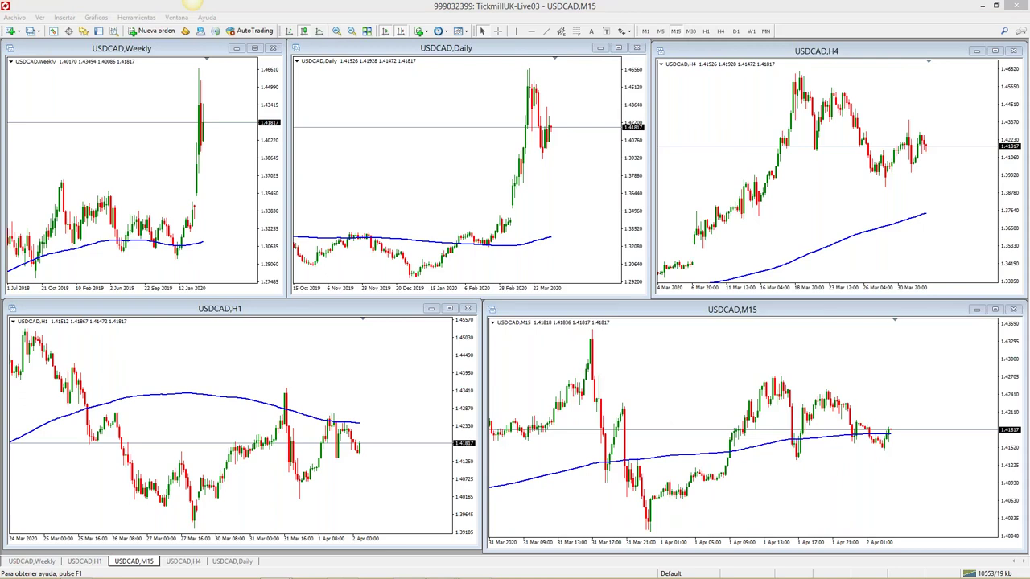
Maximize the weekly chart and place a horizontal line across the 2017 highs at about 1.3735
left_click(235, 213)
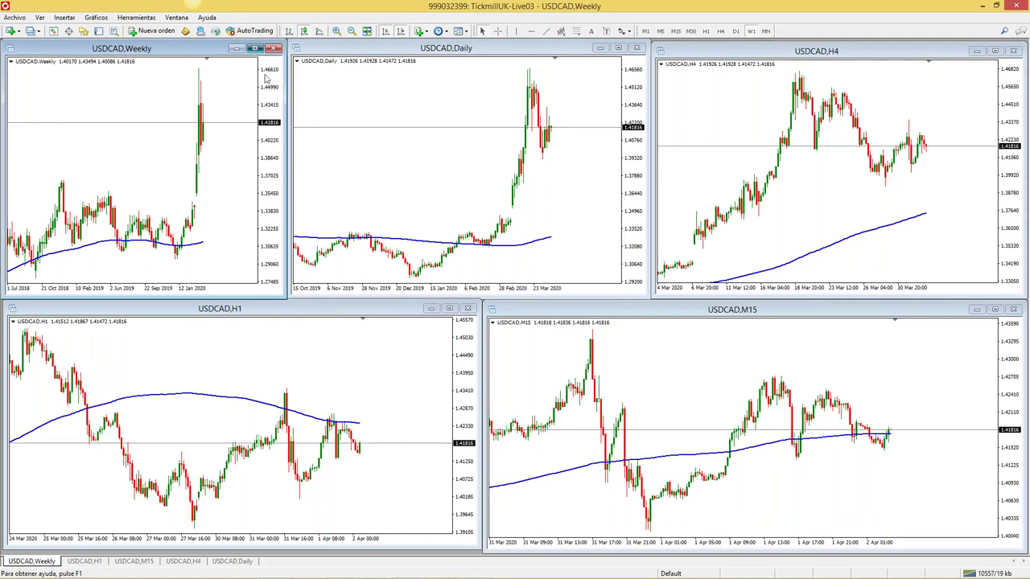
left_click(255, 49)
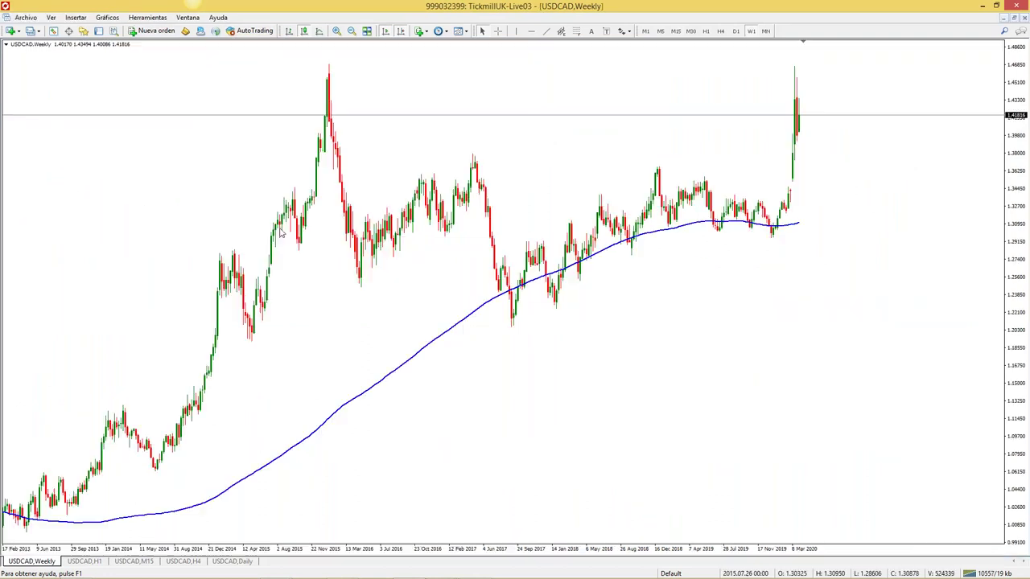
left_click(532, 32)
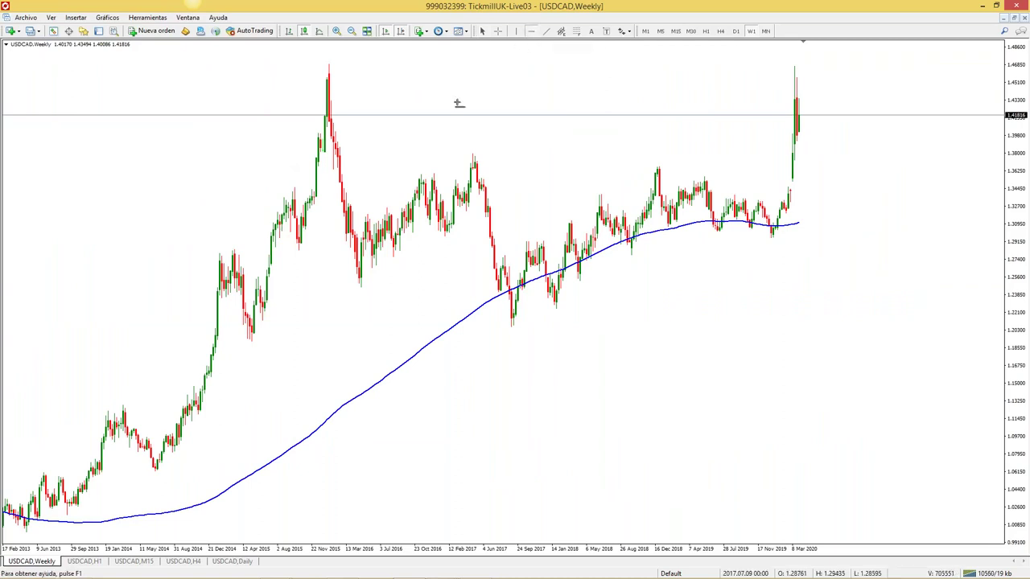
left_click(414, 319)
left_click_drag(401, 371, 395, 159)
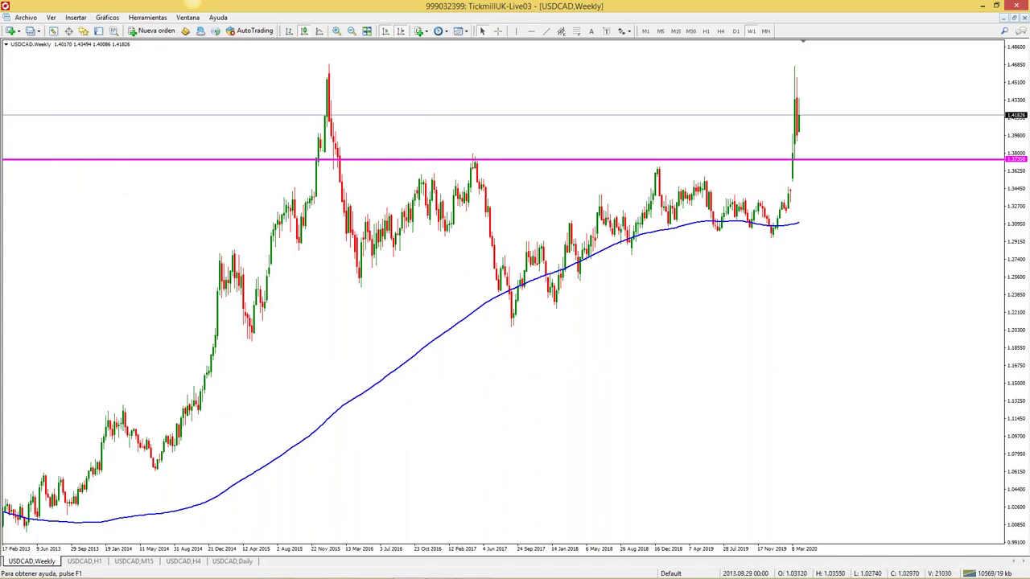
Set the horizontal line's style to magenta with the middle line thickness
double_click(39, 162)
right_click(40, 165)
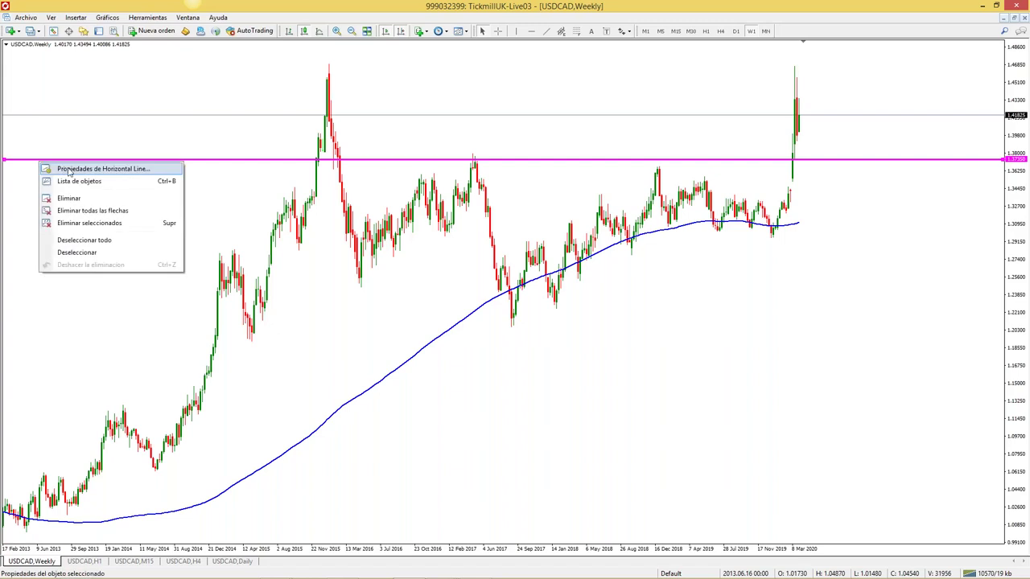
left_click(81, 170)
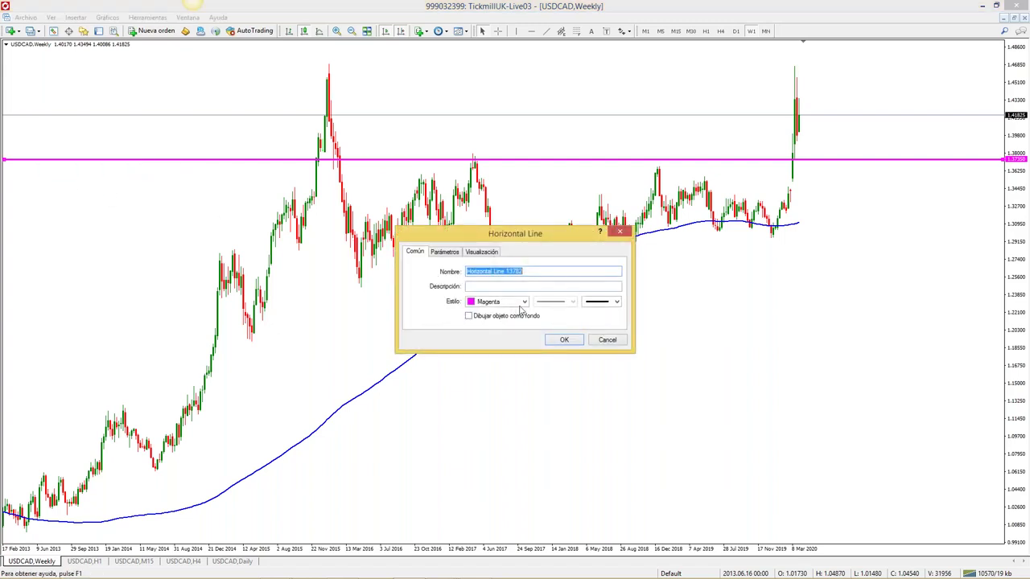
left_click(525, 304)
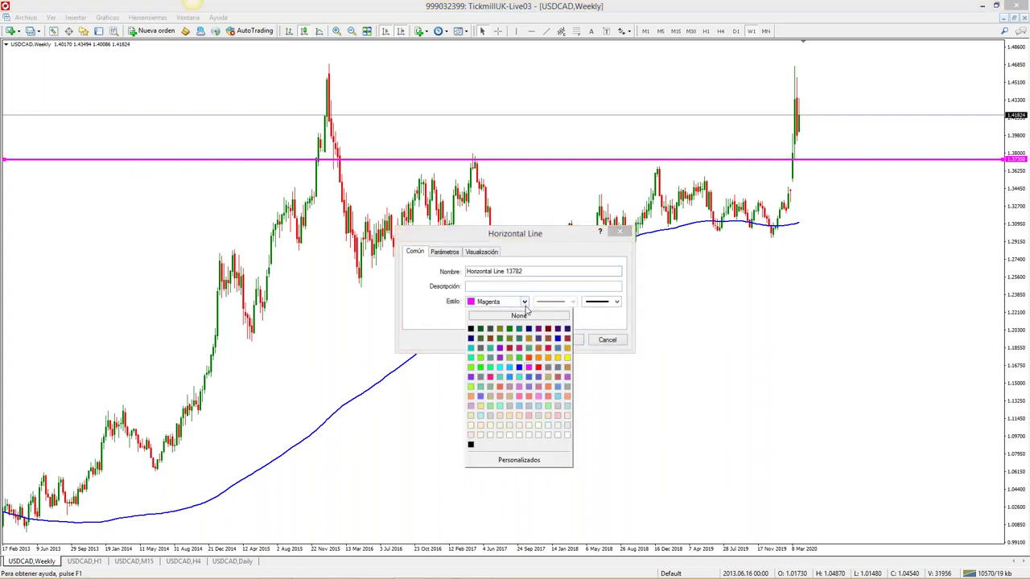
left_click(531, 369)
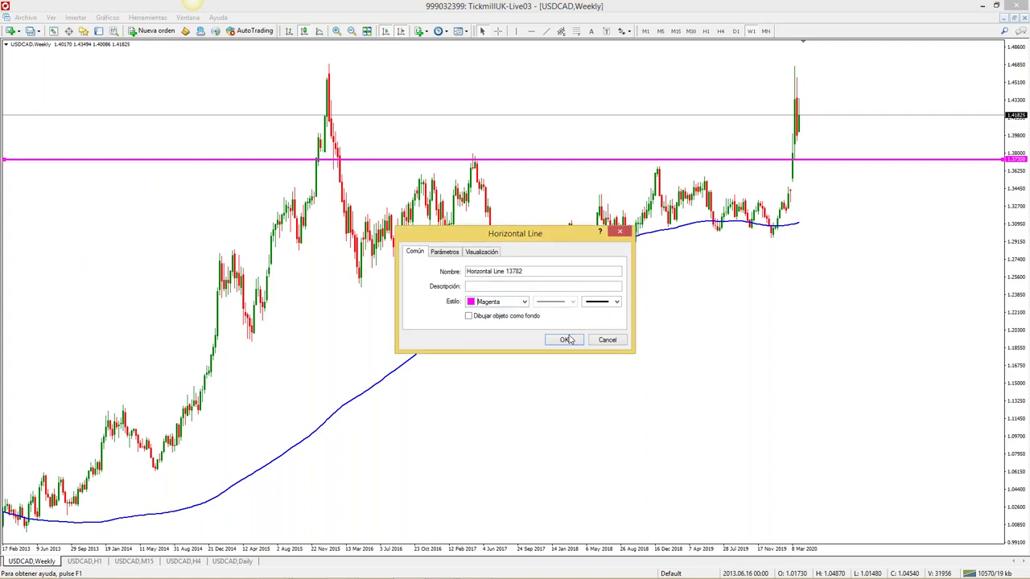
left_click(616, 303)
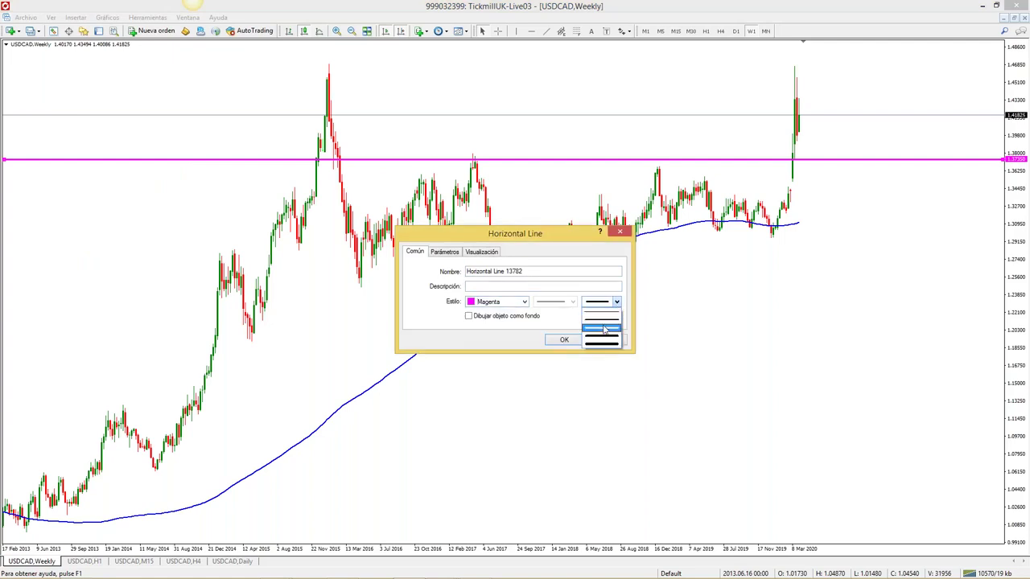
left_click(604, 329)
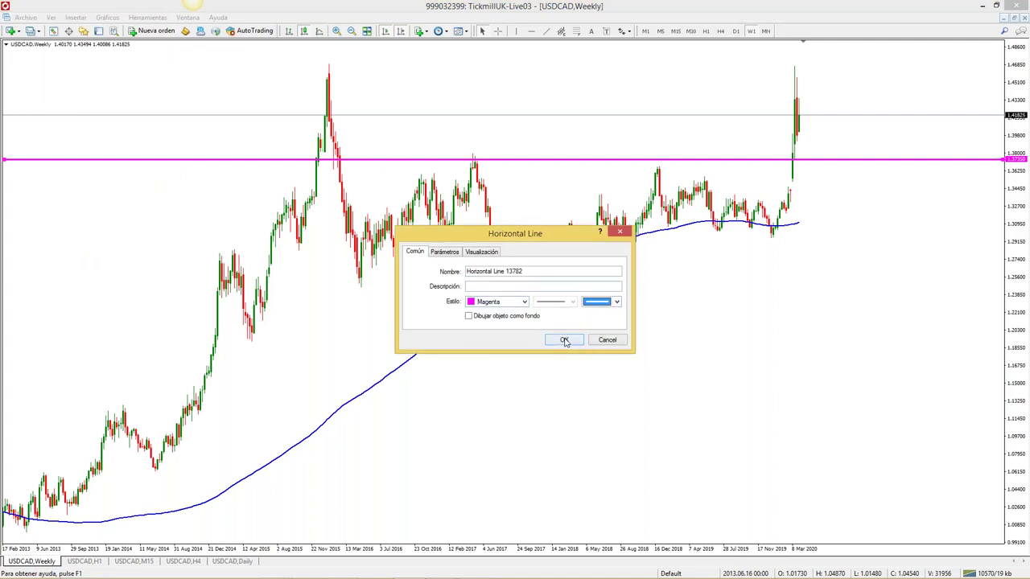
left_click(562, 341)
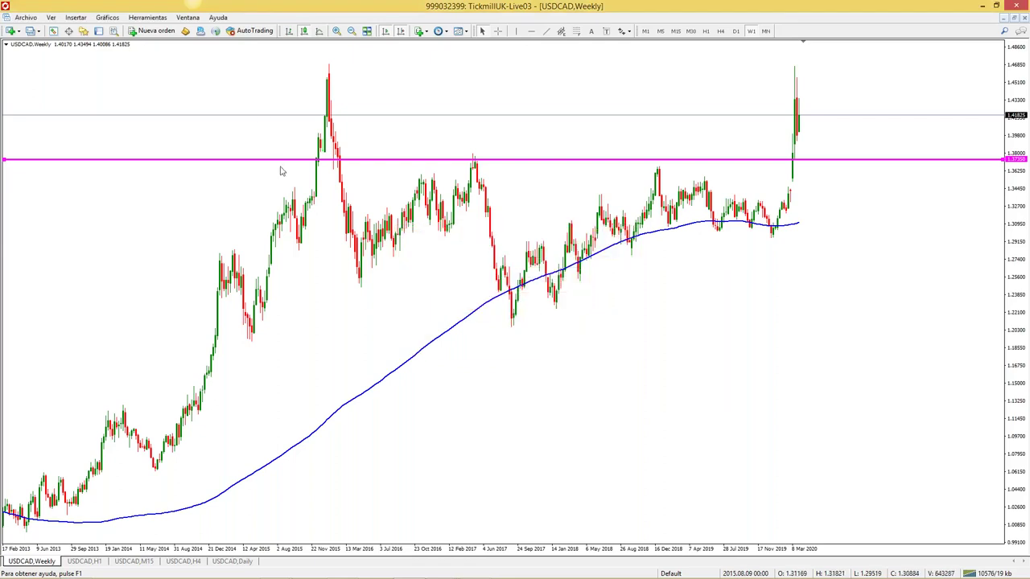
Add a second horizontal line at about 1.2980 and raise the upper line to about 1.3751
left_click(531, 30)
left_click(208, 273)
left_click_drag(208, 274, 211, 235)
left_click_drag(131, 158, 133, 156)
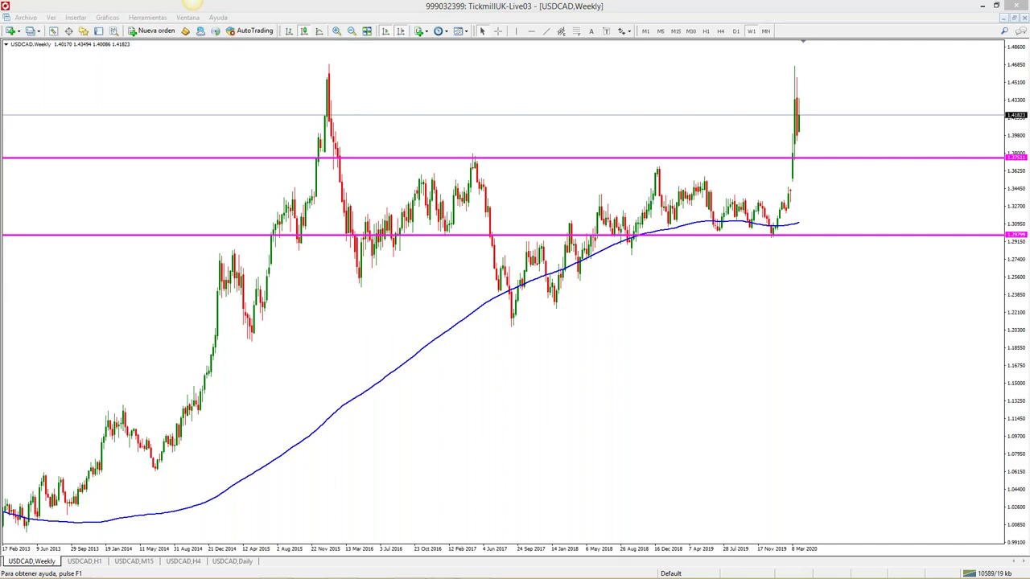
left_click(501, 340)
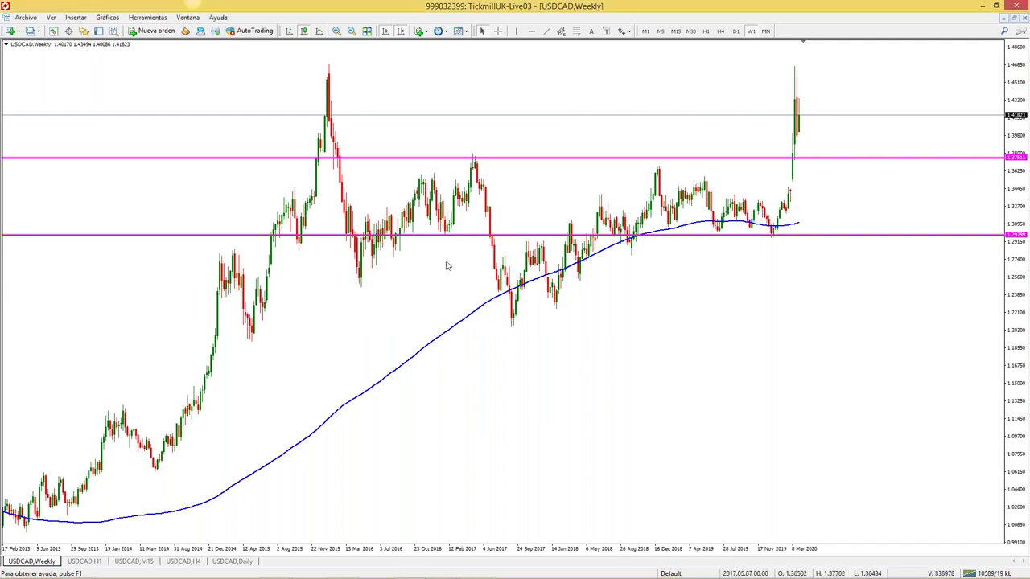
Try out a rising trendline from the mid-2014 low with an adjusted thickness, and delete it
left_click(551, 33)
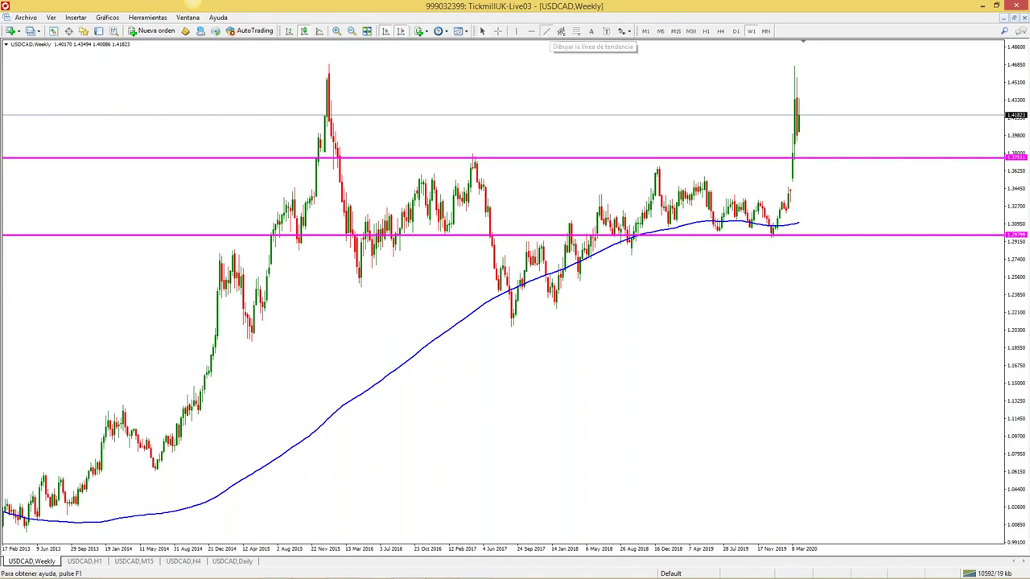
mouse_move(154, 469)
left_mouse_down()
mouse_move(273, 440)
mouse_move(315, 398)
mouse_move(314, 408)
left_mouse_up()
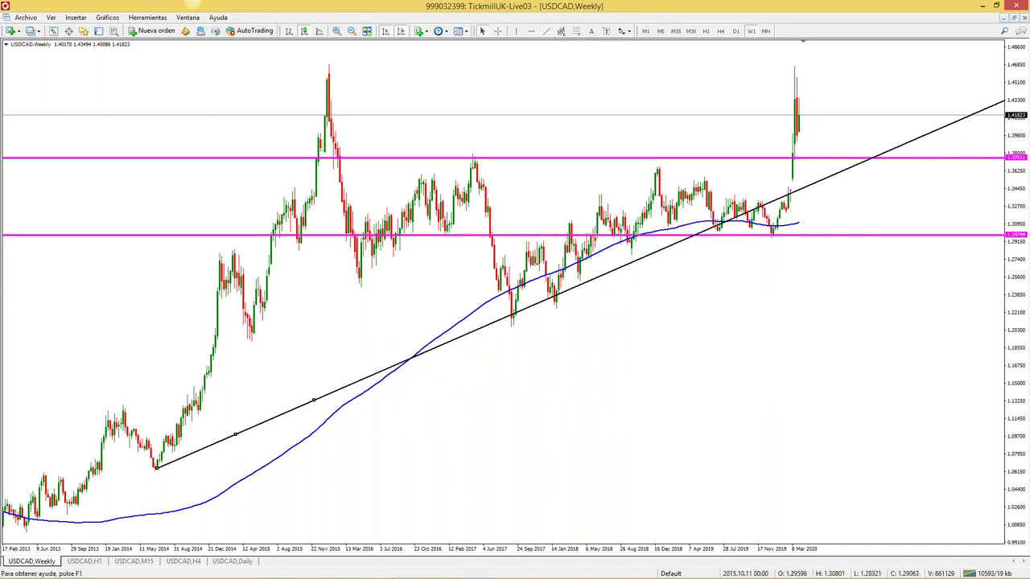
right_click(299, 406)
left_click(323, 412)
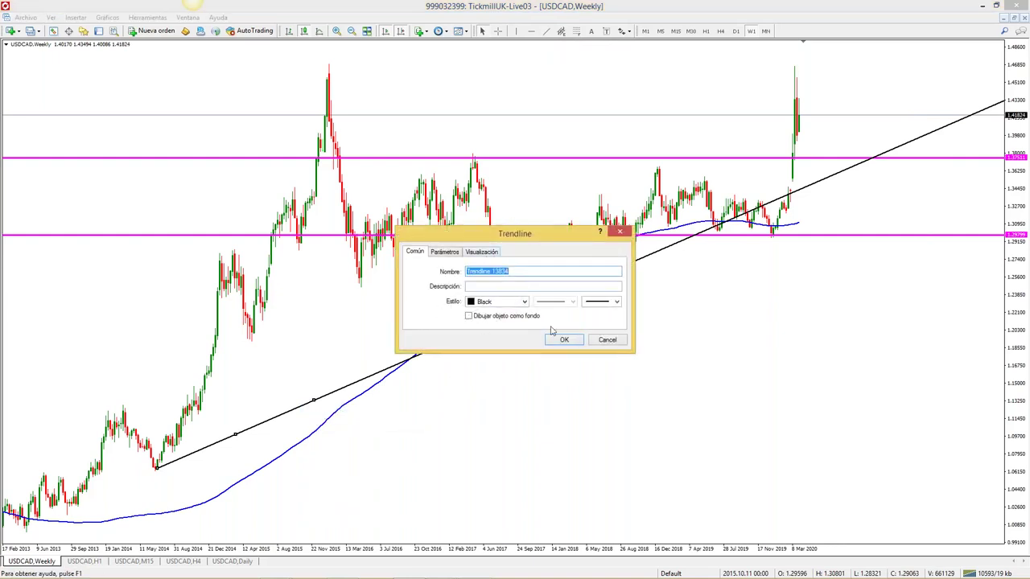
left_click(615, 302)
left_click(611, 322)
left_click(566, 339)
key("Delete")
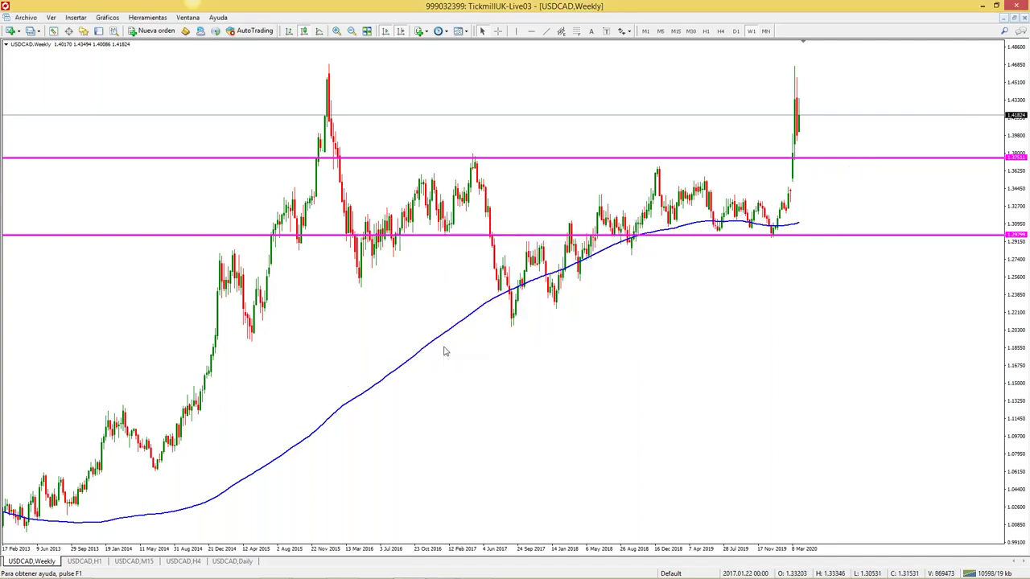
Restore the weekly chart to its tile and resize the lower charts so H1 is wider and M15 narrower
left_click(1013, 17)
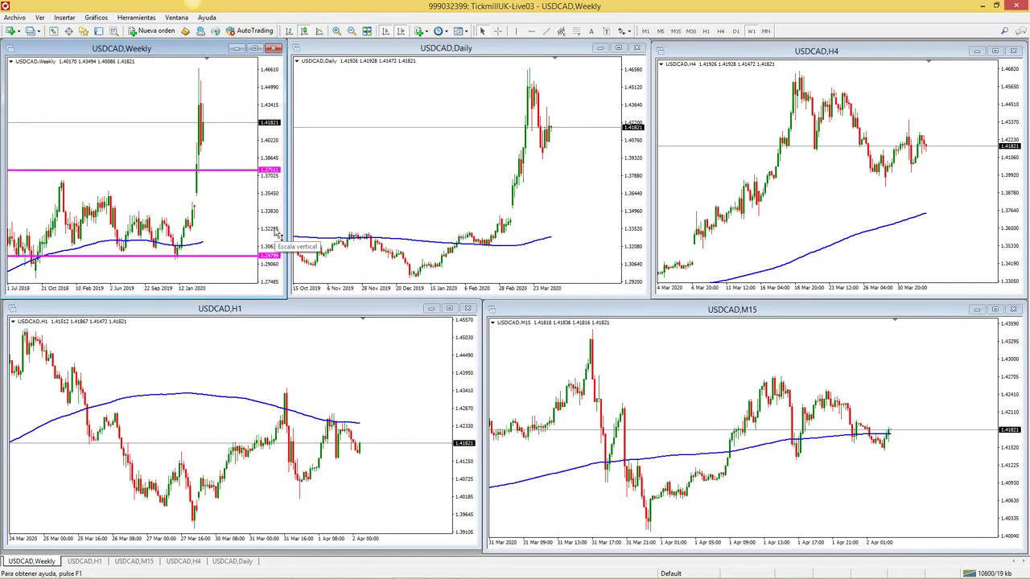
left_click_drag(325, 316, 325, 319)
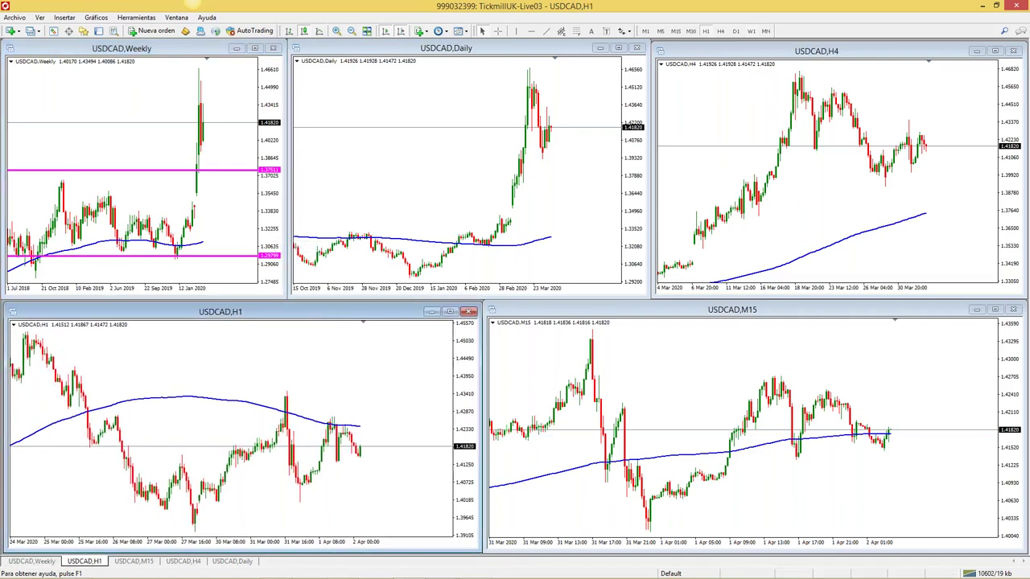
left_click_drag(488, 376, 551, 378)
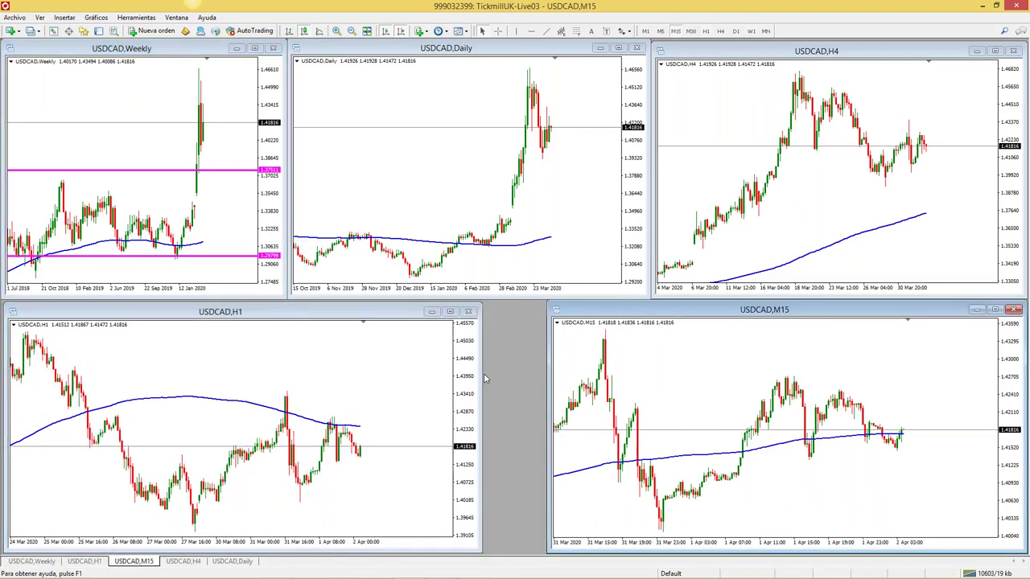
left_click_drag(486, 378, 544, 379)
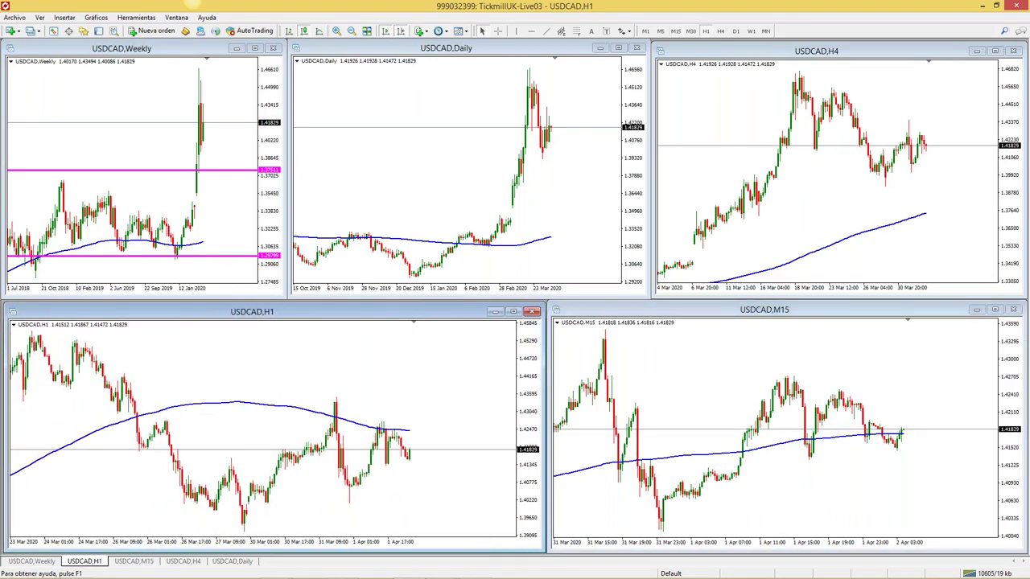
Start saving the chart layout as a new USD CAD profile and close the dialog without saving
left_click(680, 573)
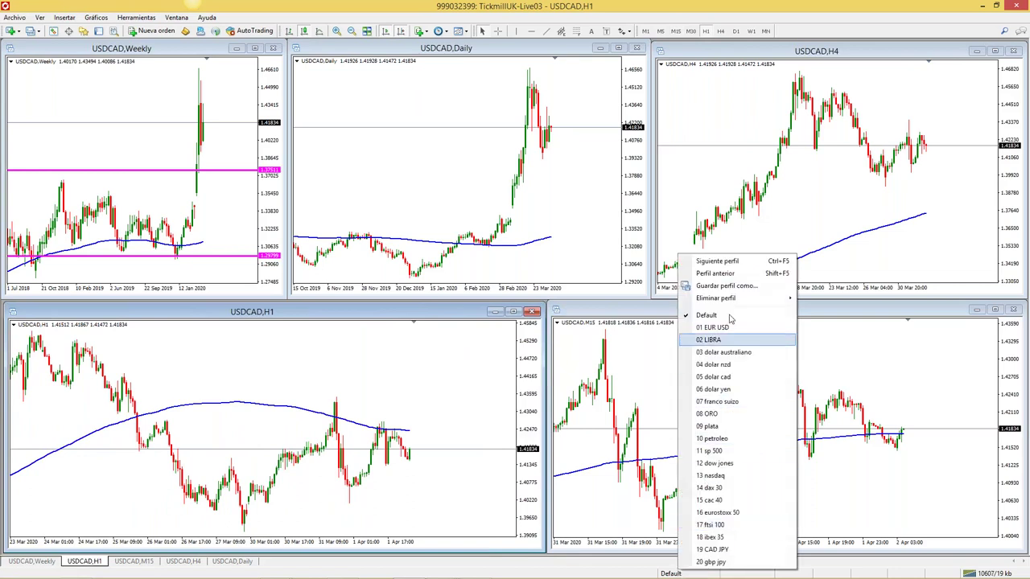
left_click(734, 286)
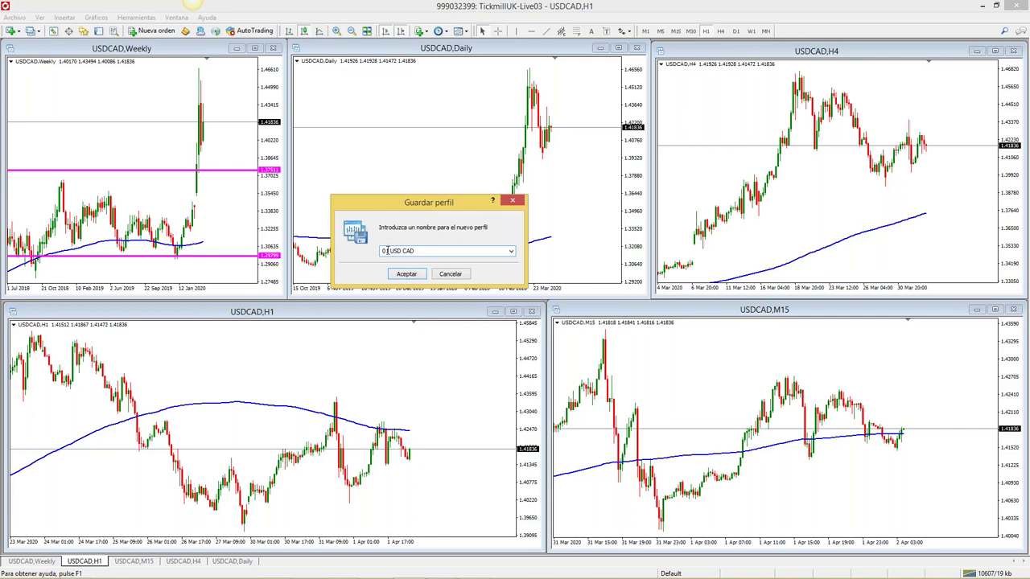
left_click(512, 201)
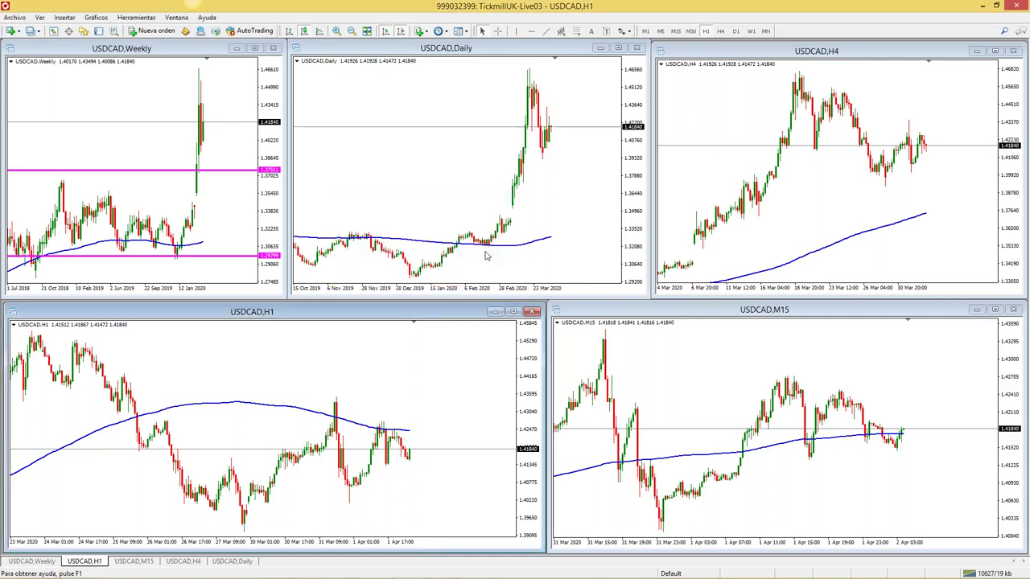
Show the Market Watch list and look through its available instruments, from WTI and the stock indices to the currency pairs
key("ctrl+m")
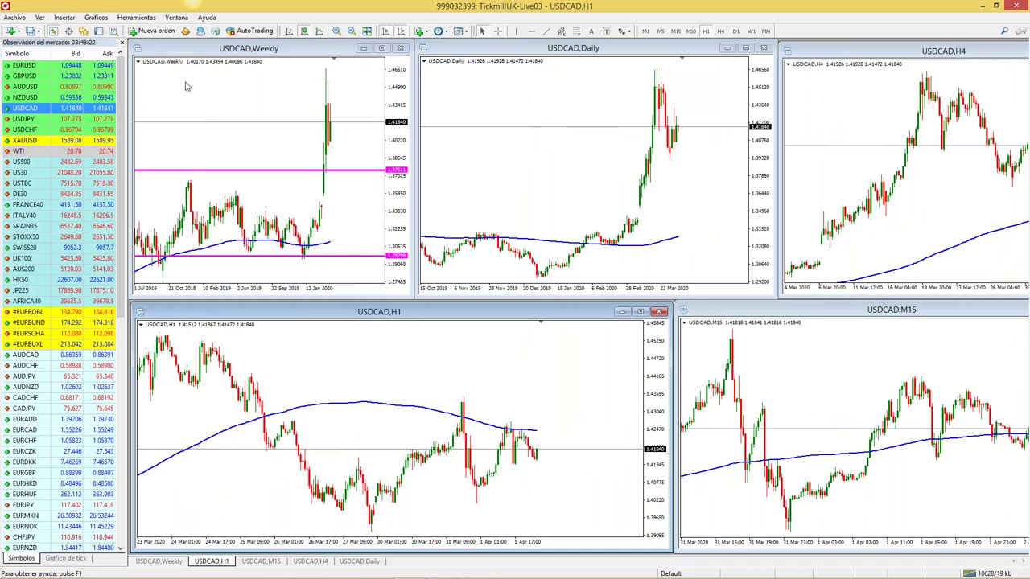
left_click(42, 153)
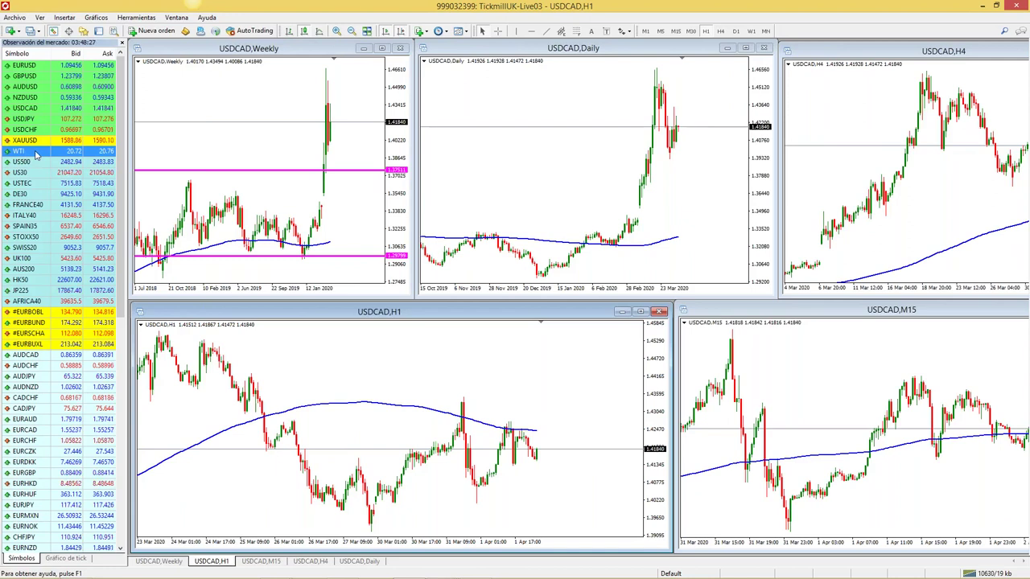
mouse_move(72, 154)
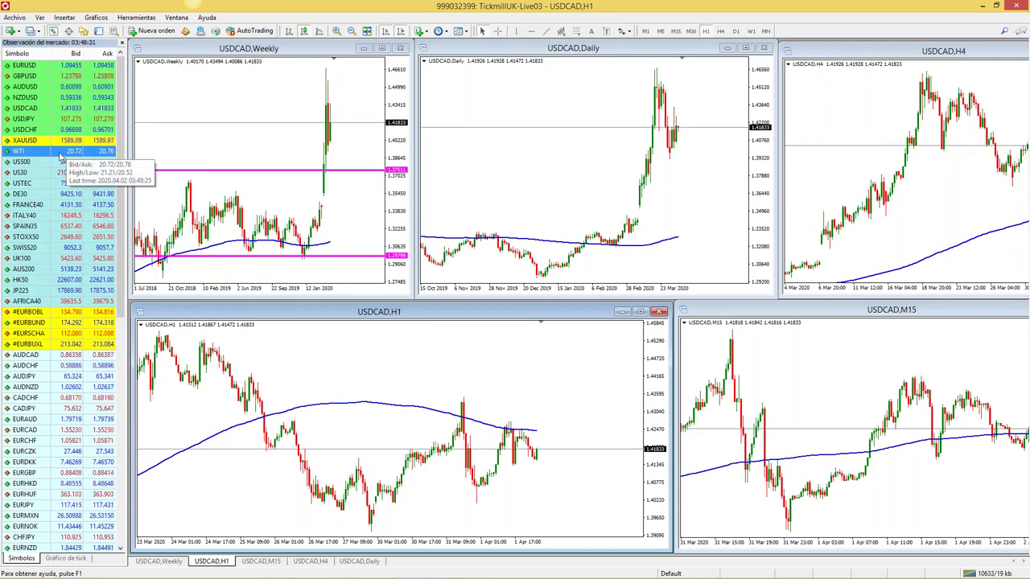
mouse_move(34, 167)
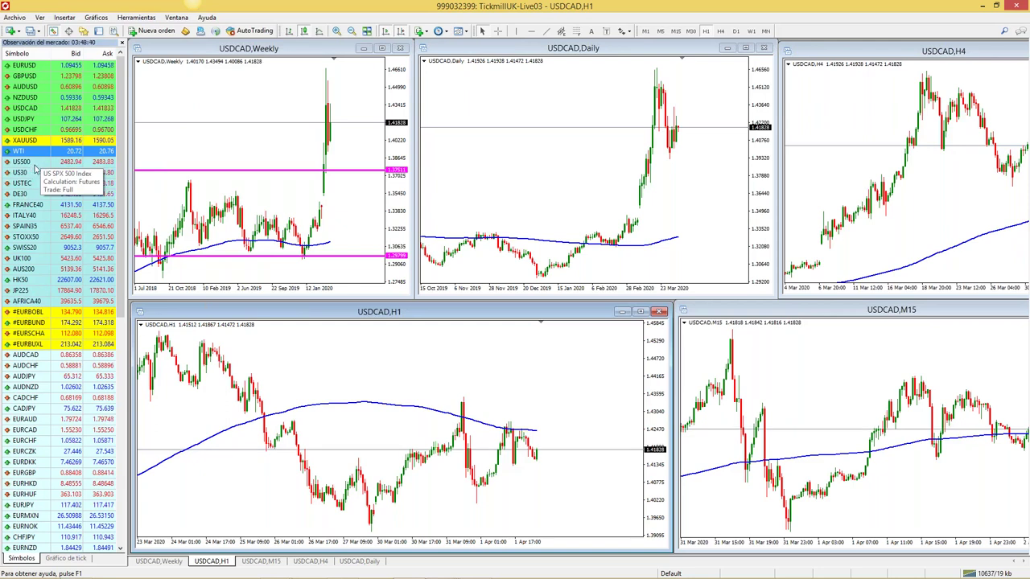
mouse_move(35, 206)
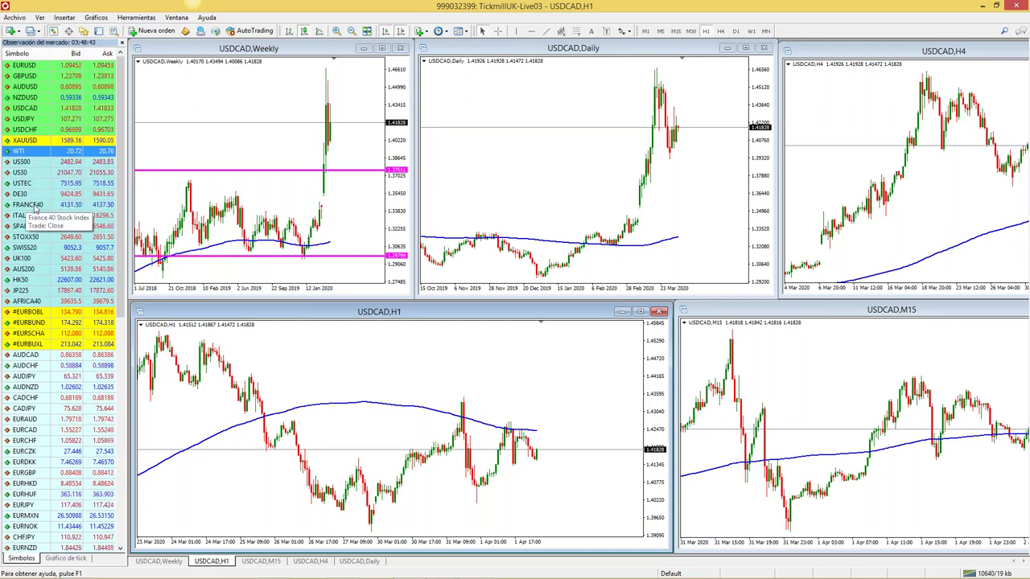
scroll(100, 332, "down", 6)
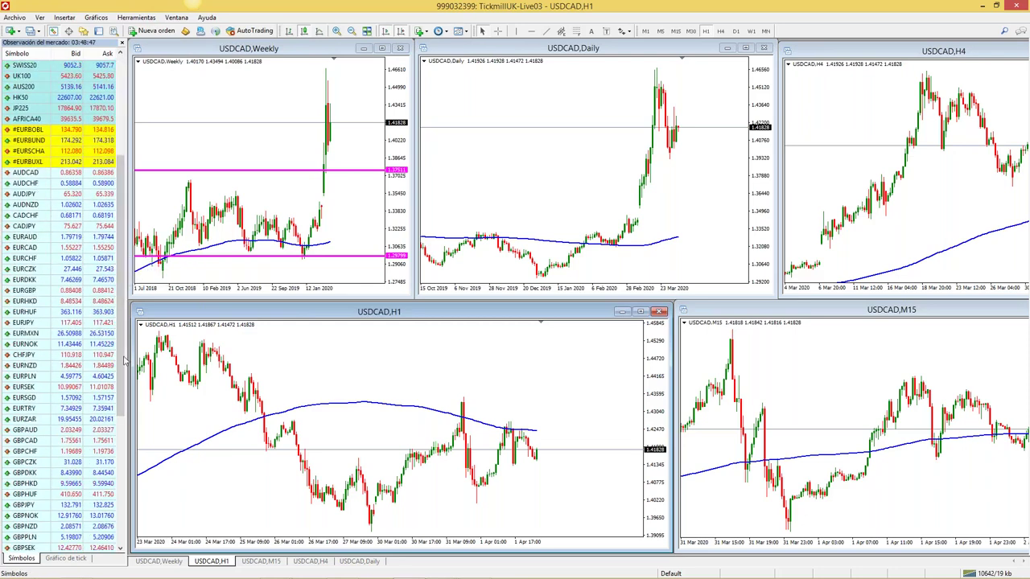
scroll(116, 419, "down", 2)
scroll(115, 419, "down", 6)
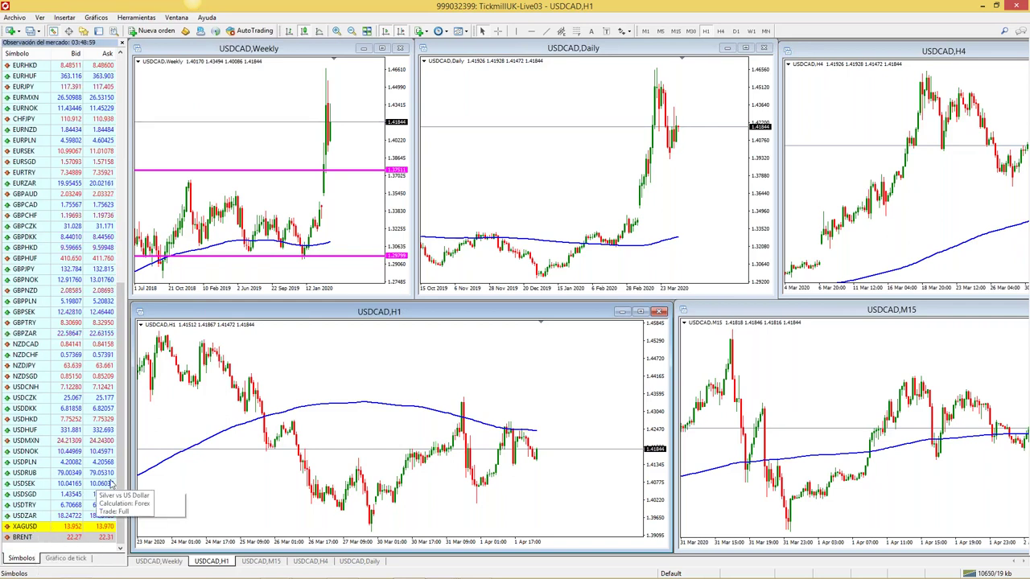
scroll(138, 215, "up", 13)
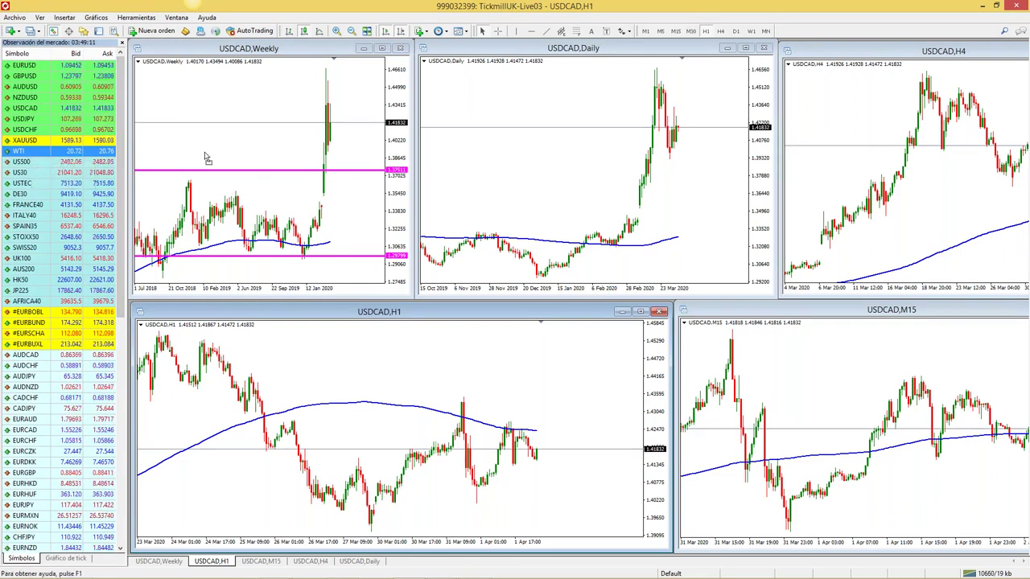
Load WTI from the Market Watch into all five tiled charts in place of USDCAD
left_click_drag(158, 156, 159, 157)
left_click_drag(20, 151, 462, 205)
left_click_drag(20, 151, 793, 191)
left_click_drag(20, 151, 386, 426)
left_click_drag(20, 152, 778, 440)
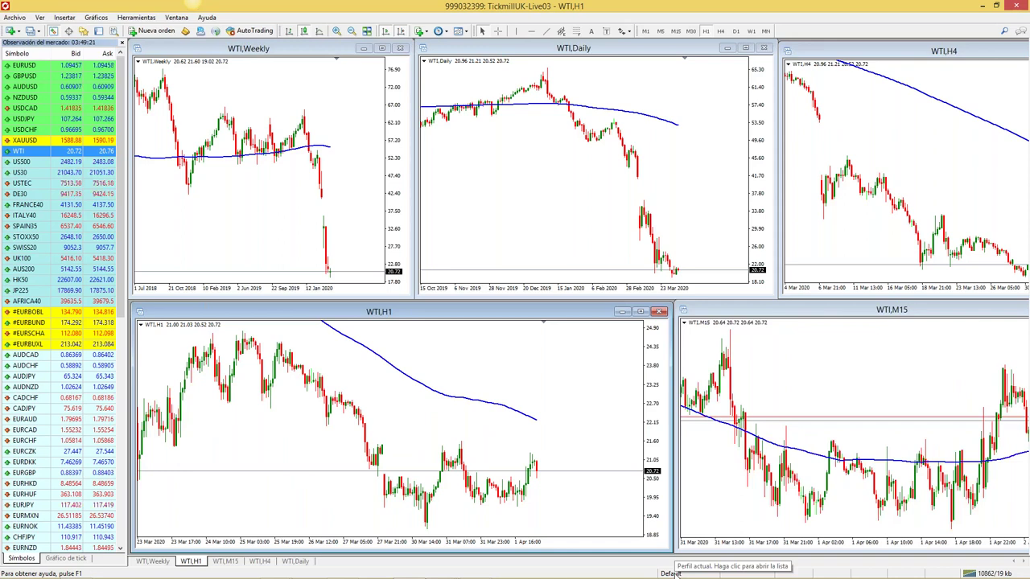
Start saving the layout as a profile named 02 CRUDO, cancel without saving, and hide the Market Watch
left_click(673, 573)
left_click(739, 288)
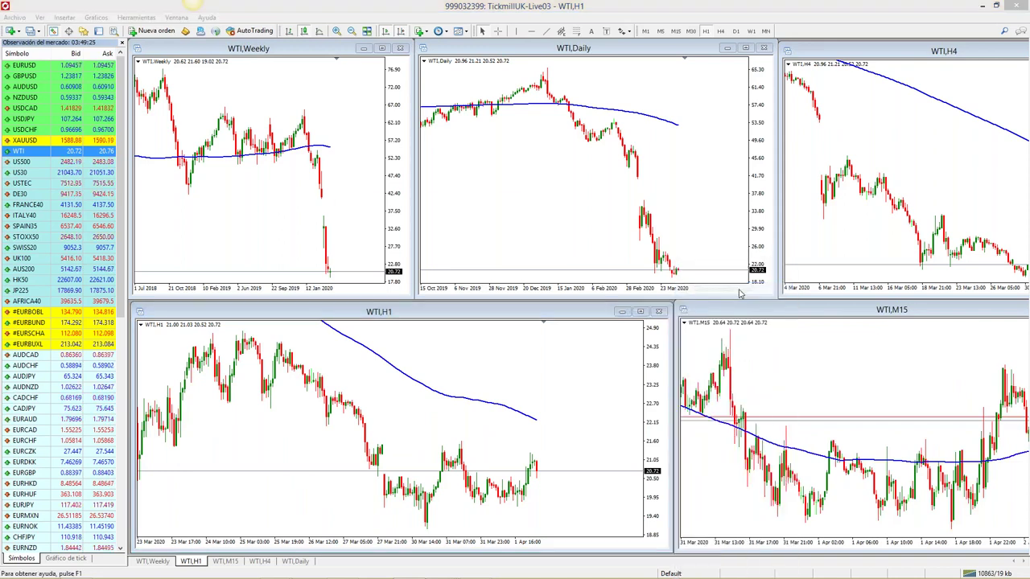
type("02")
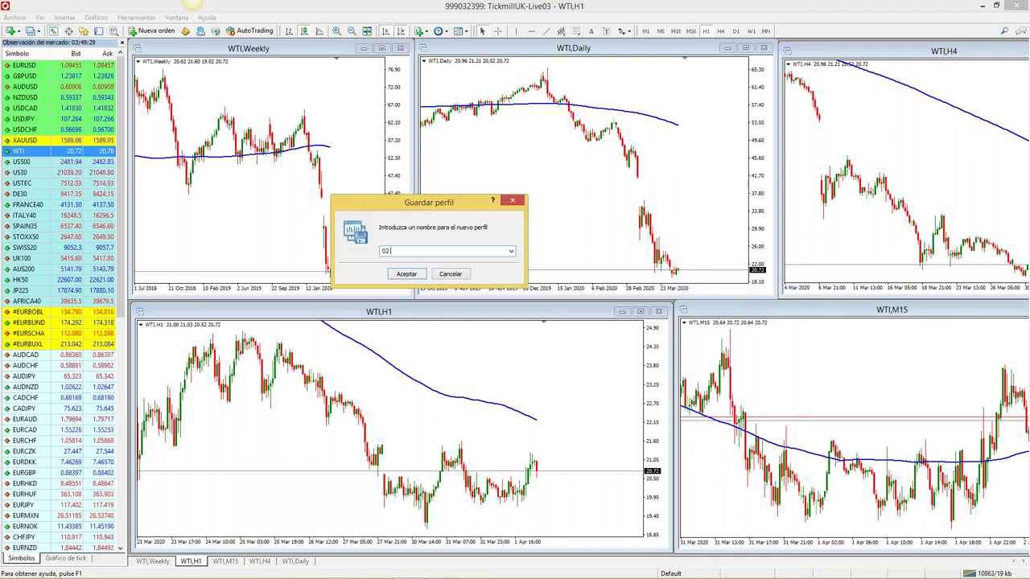
type(" CRUD")
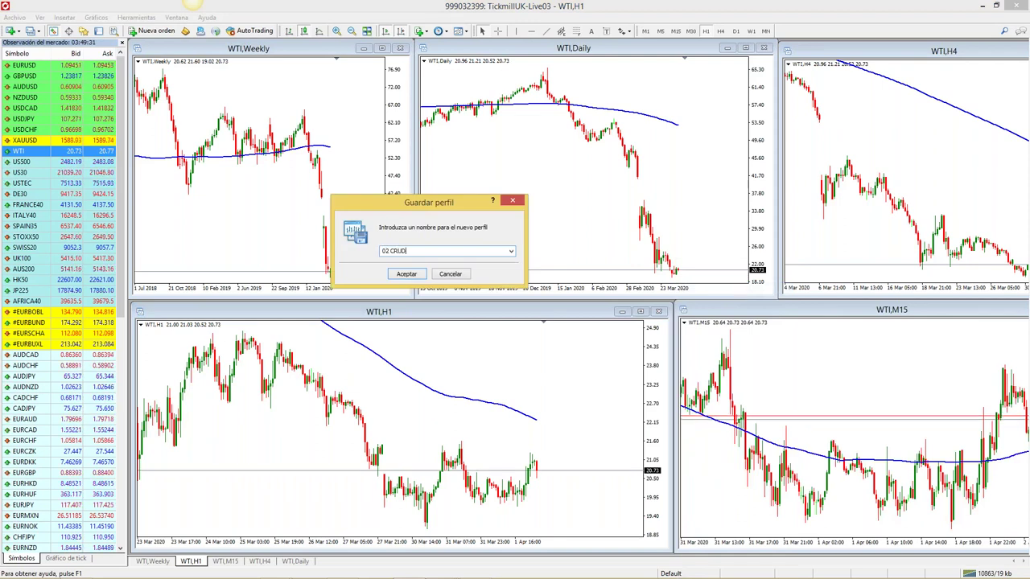
type("O")
key("BackSpace")
key("BackSpace")
key("BackSpace")
key("BackSpace")
key("BackSpace")
key("BackSpace")
key("BackSpace")
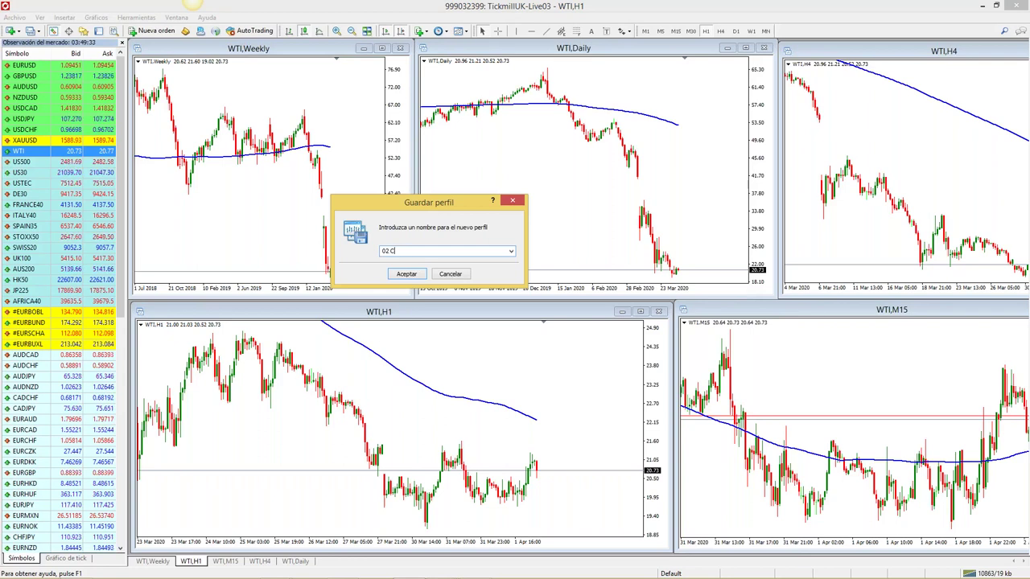
left_click(512, 199)
left_click(122, 42)
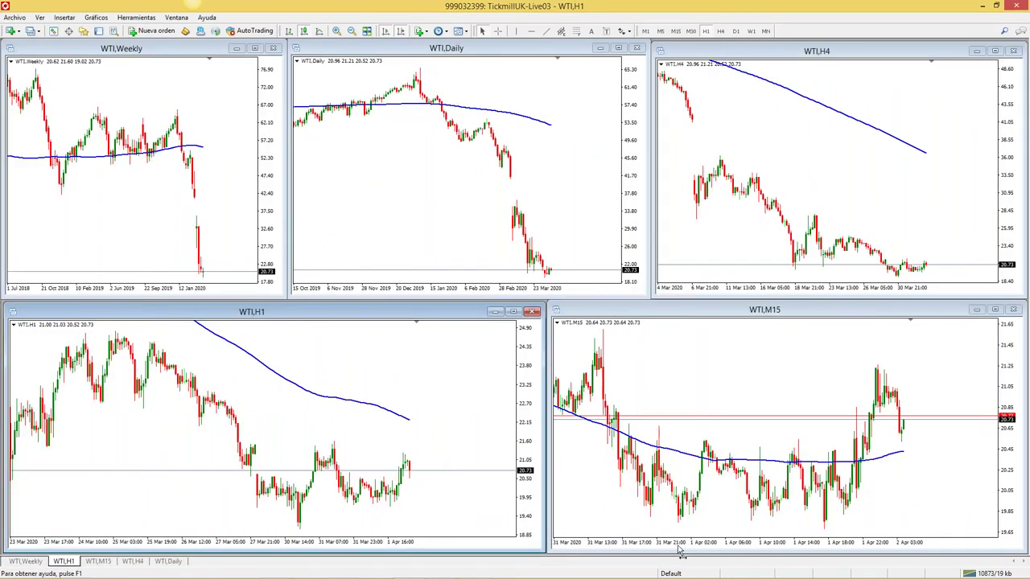
Look through the list of saved chart profiles and close it without switching profile
left_click(680, 573)
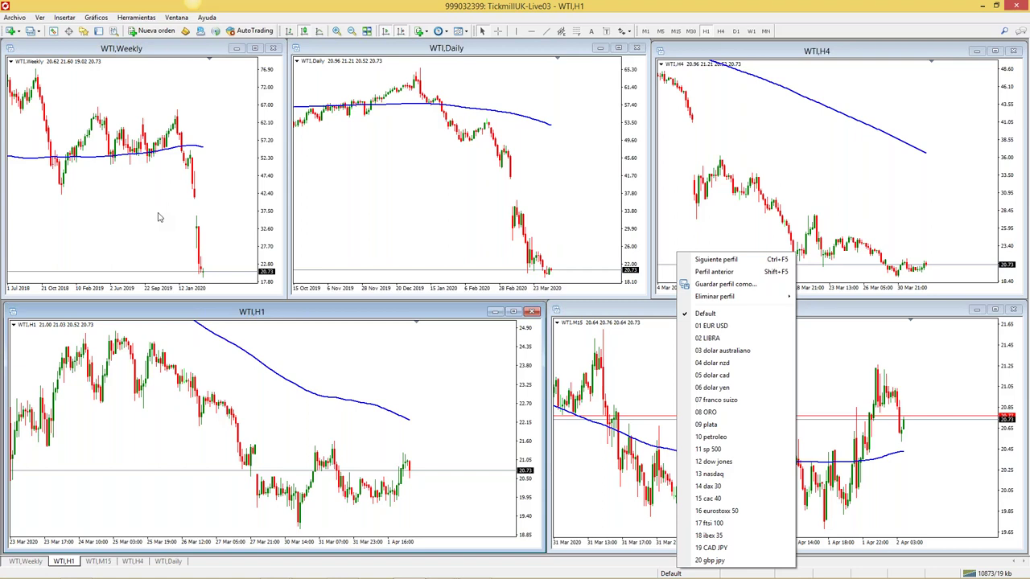
left_click(303, 266)
left_click(325, 260)
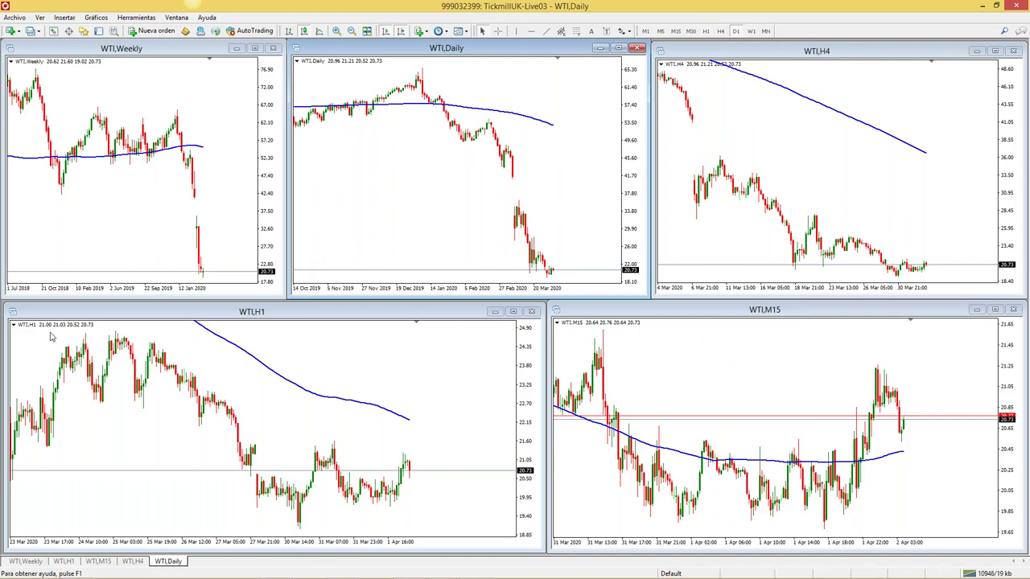
Show the one-click trading panel on the WTI H1 chart and hide it again
left_click(268, 390)
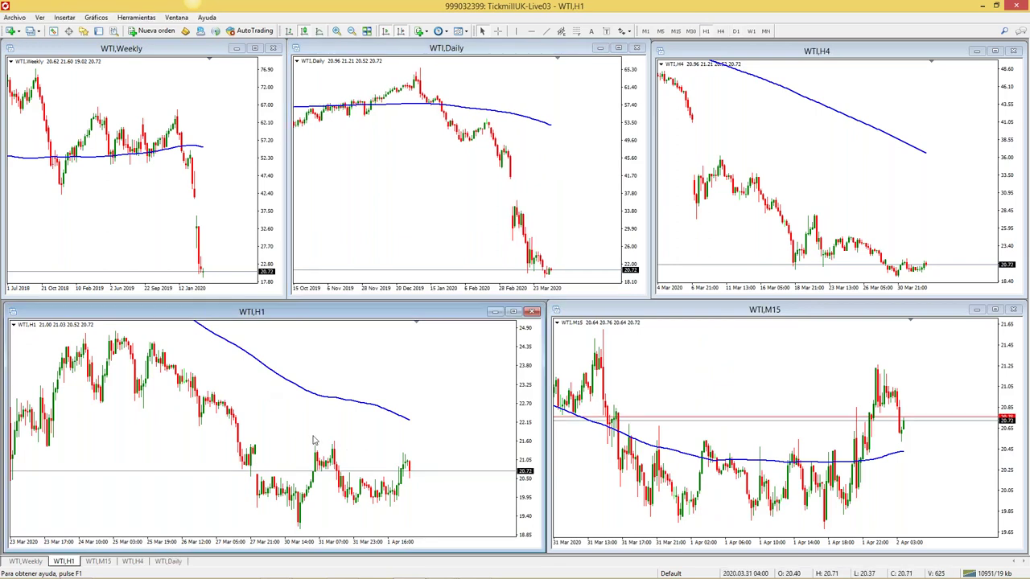
left_click(13, 325)
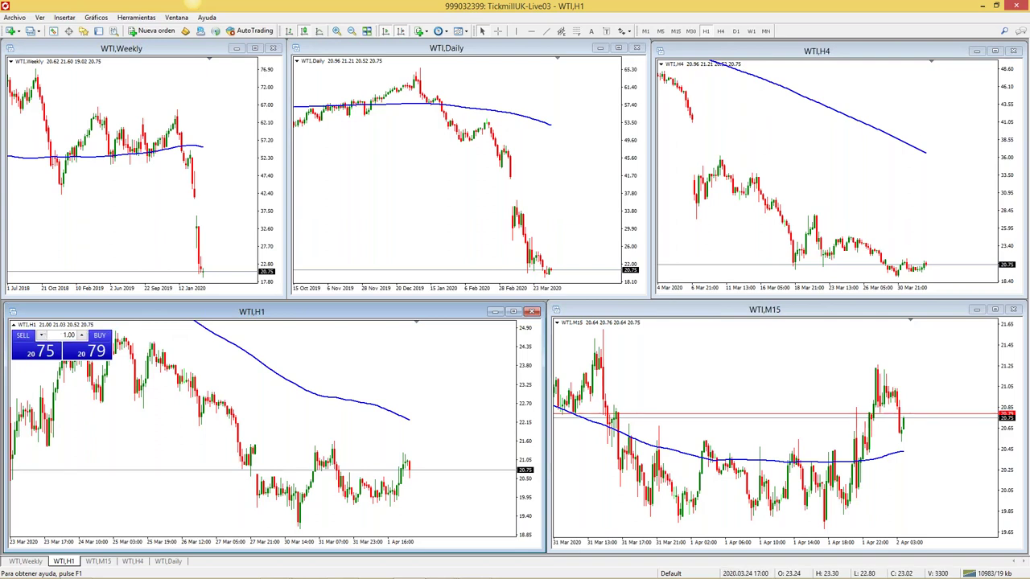
left_click(13, 324)
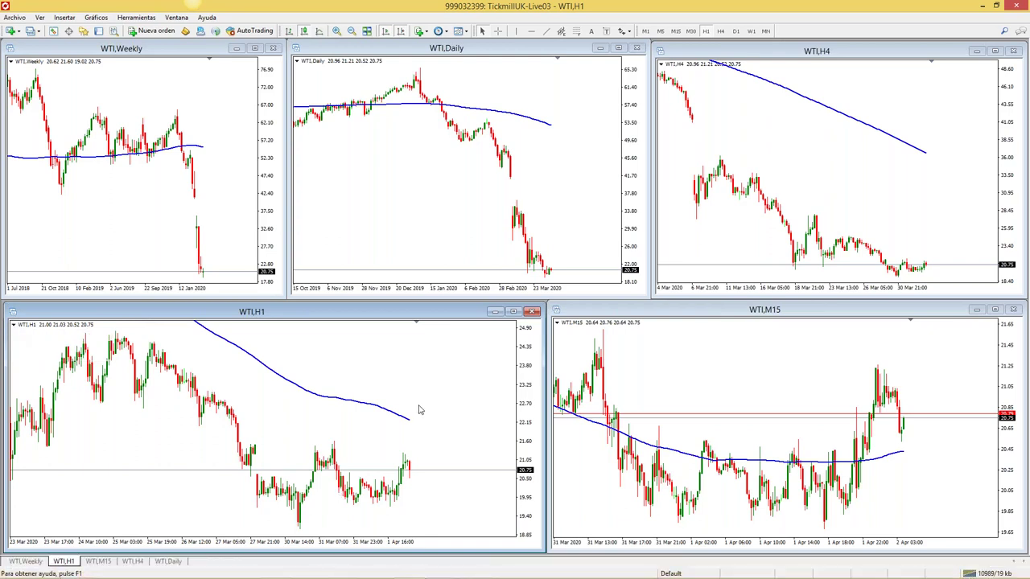
Load AUDUSD from the Market Watch into all five tiled charts and hide the Market Watch
key("ctrl+m")
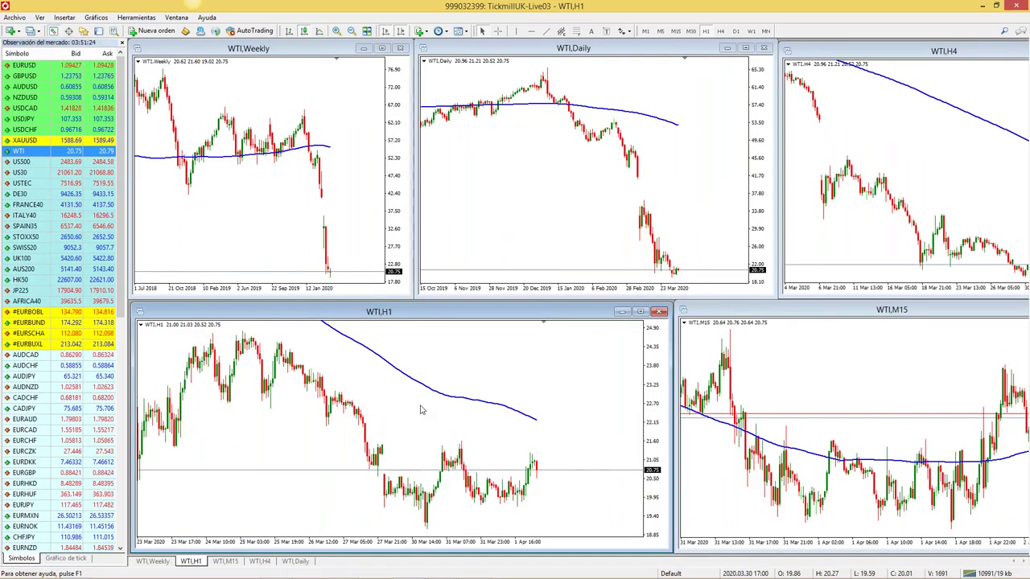
left_click(33, 88)
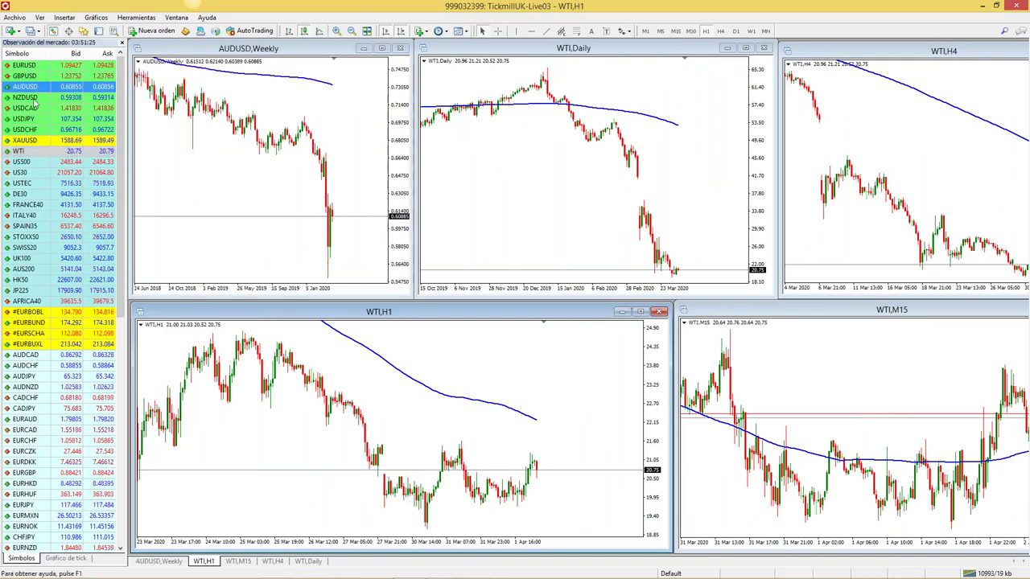
left_click_drag(50, 90, 837, 230)
left_click_drag(29, 84, 386, 419)
left_click_drag(33, 77, 907, 438)
left_click(121, 41)
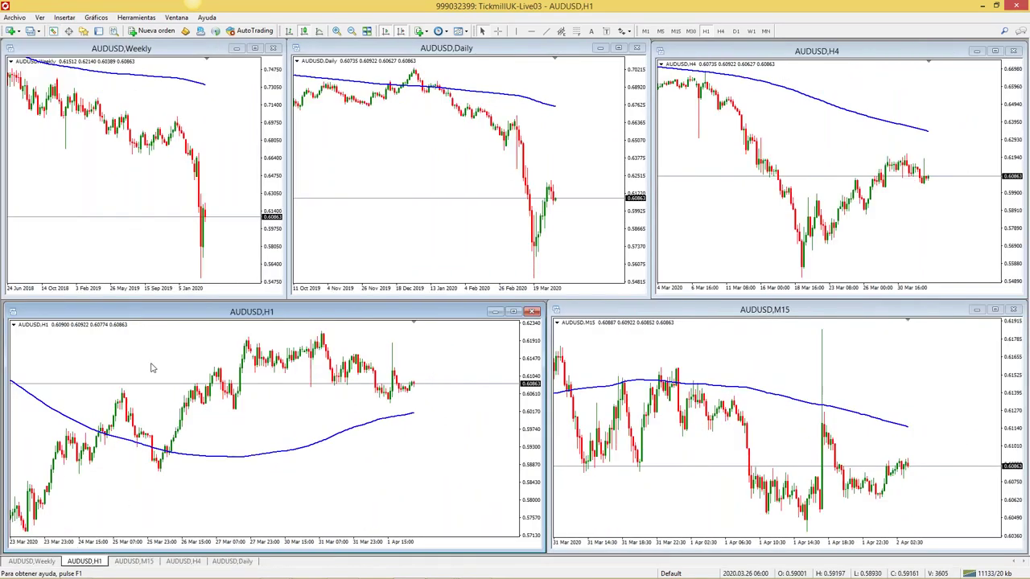
Show the one-click trading panel on the AUDUSD H1 chart, set its volume to 0.01 and hide the panel
left_click(13, 325)
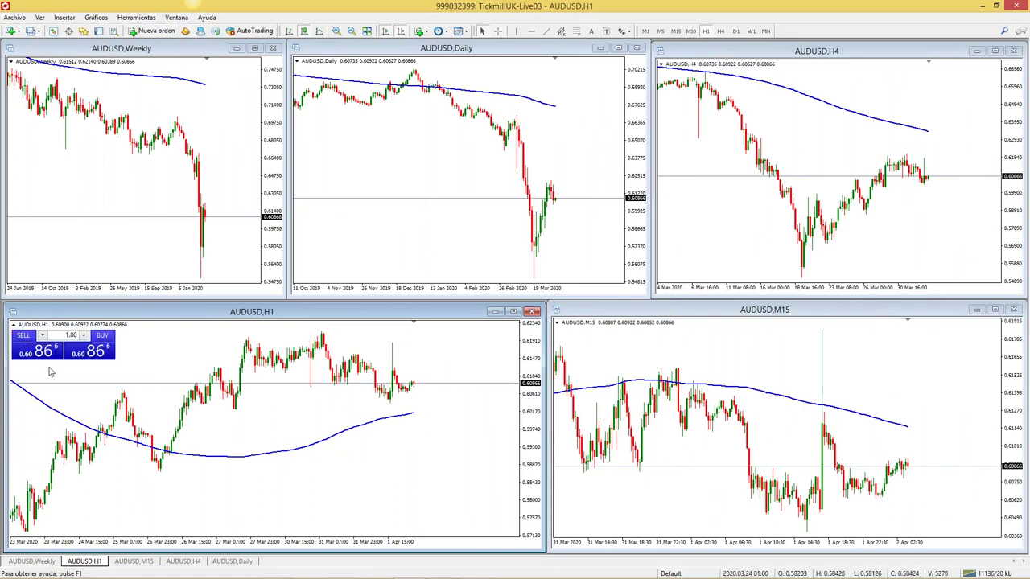
left_click(84, 336)
left_click(84, 336)
left_click(84, 336)
left_click(42, 336)
left_click(42, 335)
left_click(41, 335)
left_click(42, 335)
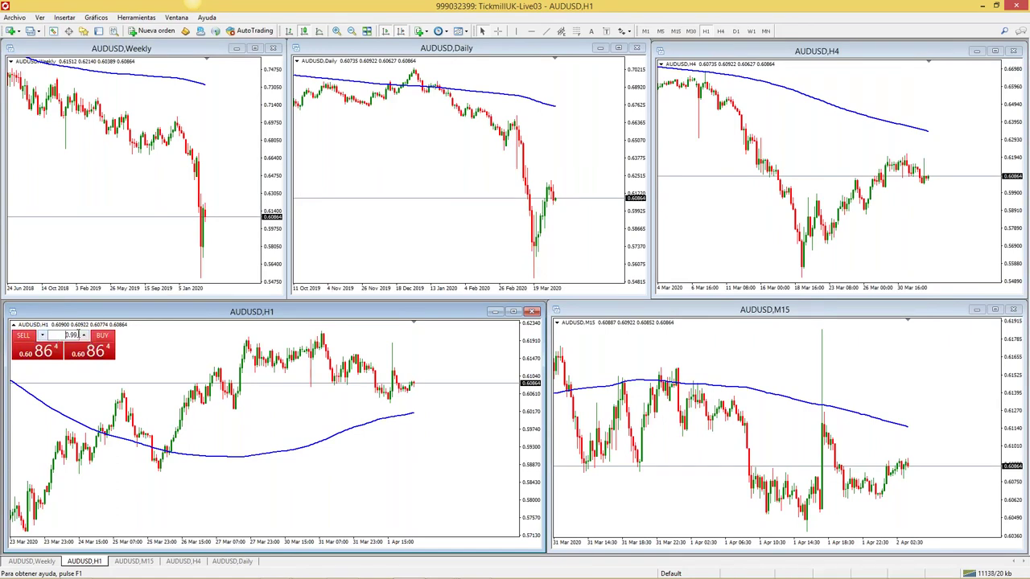
left_click_drag(77, 335, 49, 336)
type("0.01")
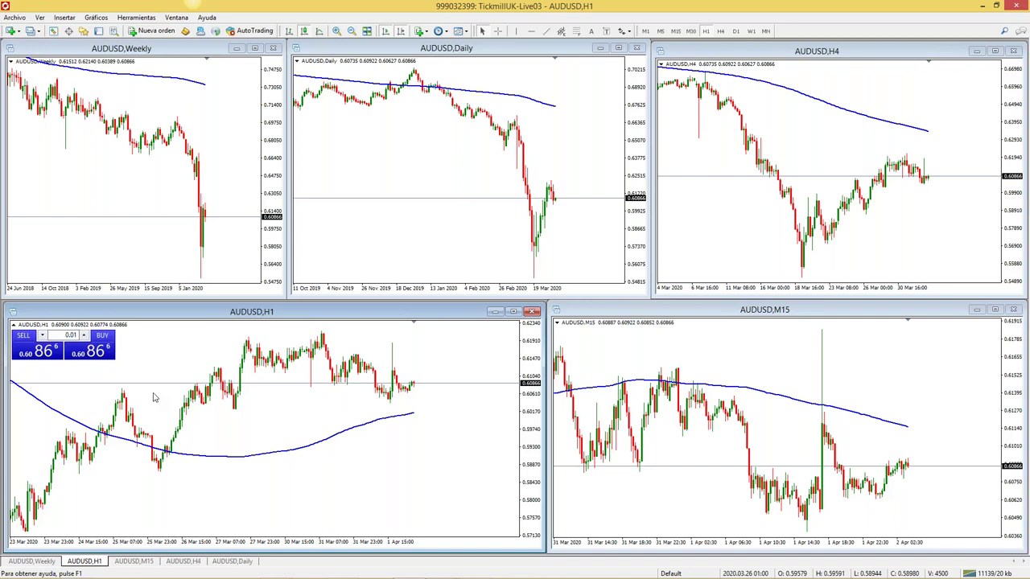
left_click(123, 372)
left_click(13, 326)
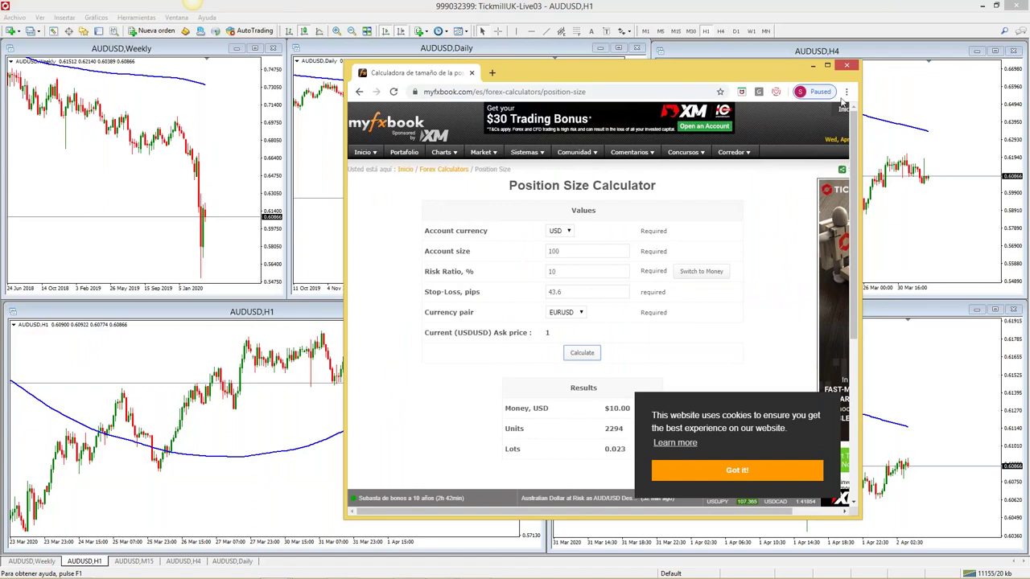
Maximize the browser window with the Myfxbook Position Size Calculator and set the risk ratio to 1 percent
left_click(830, 66)
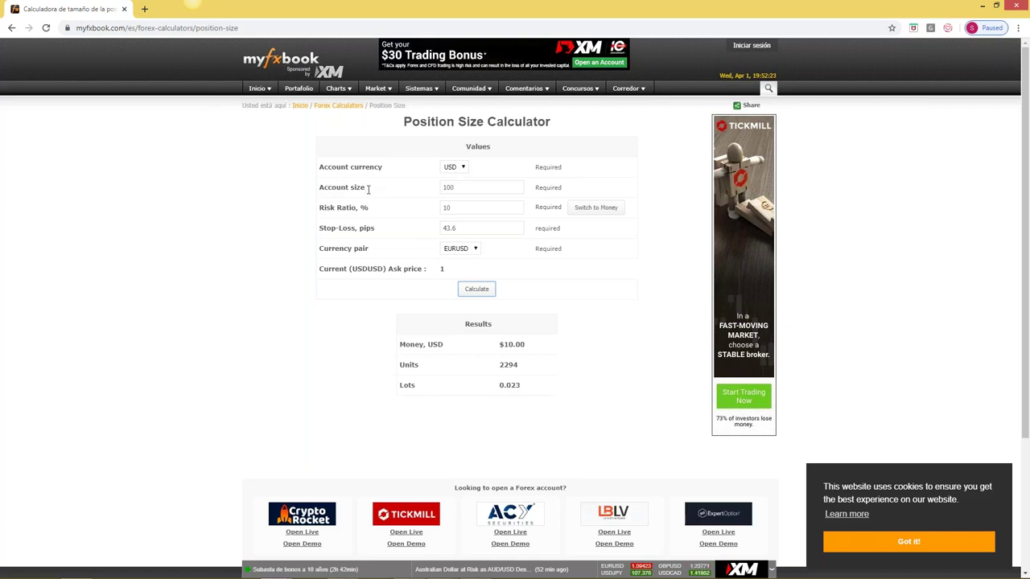
left_click(469, 211)
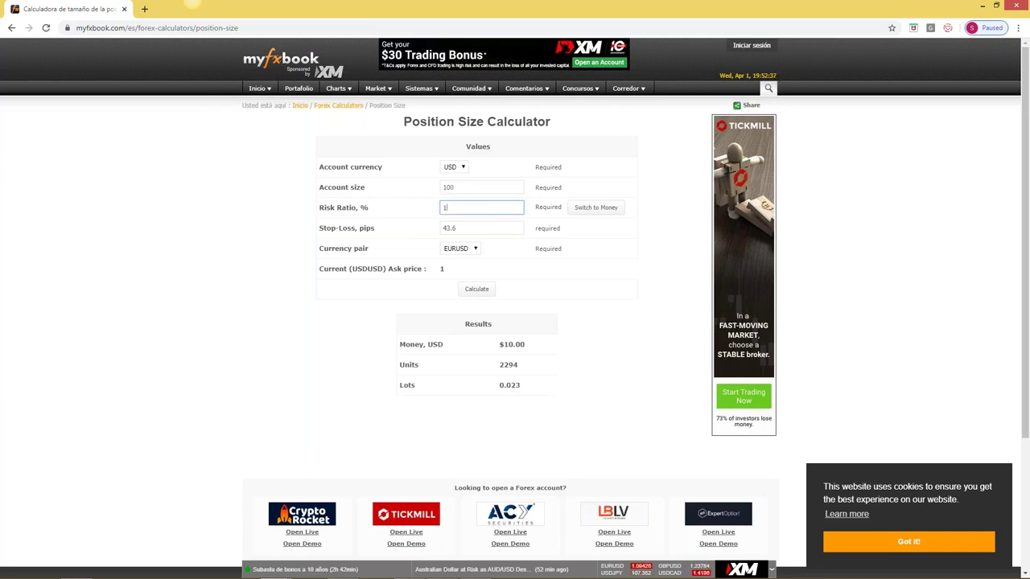
left_click(455, 229)
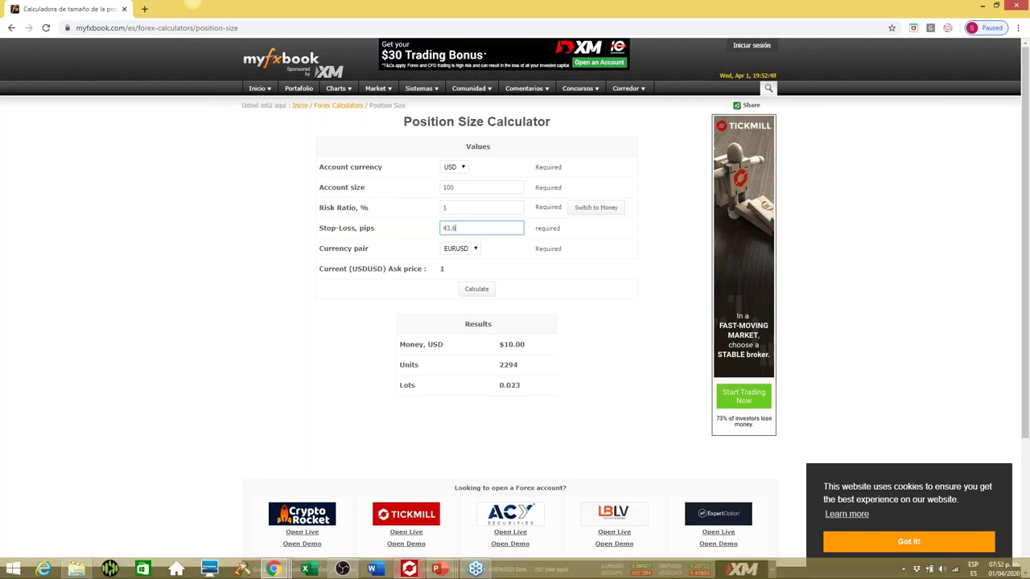
Switch back to MetaTrader, examine the latest AUDUSD H1 candles maximized and zoomed in, and restore the chart to its tile
left_click(408, 569)
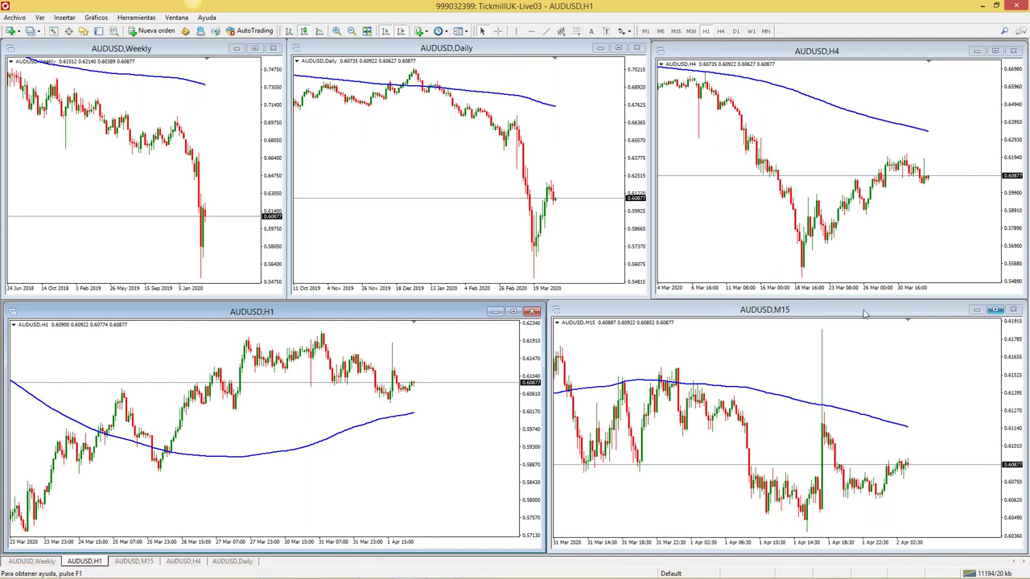
left_click(513, 312)
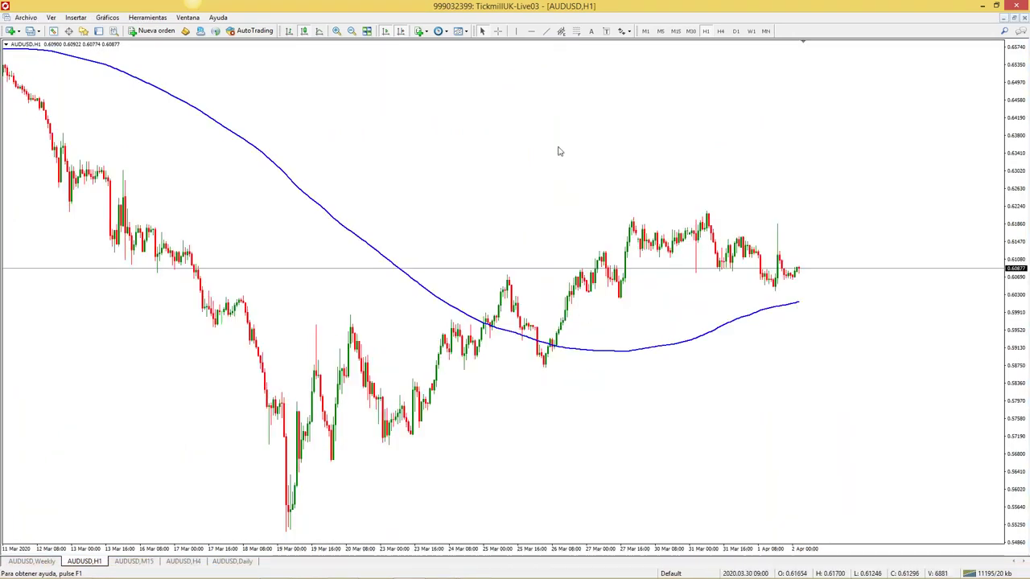
left_click(337, 32)
left_click(336, 31)
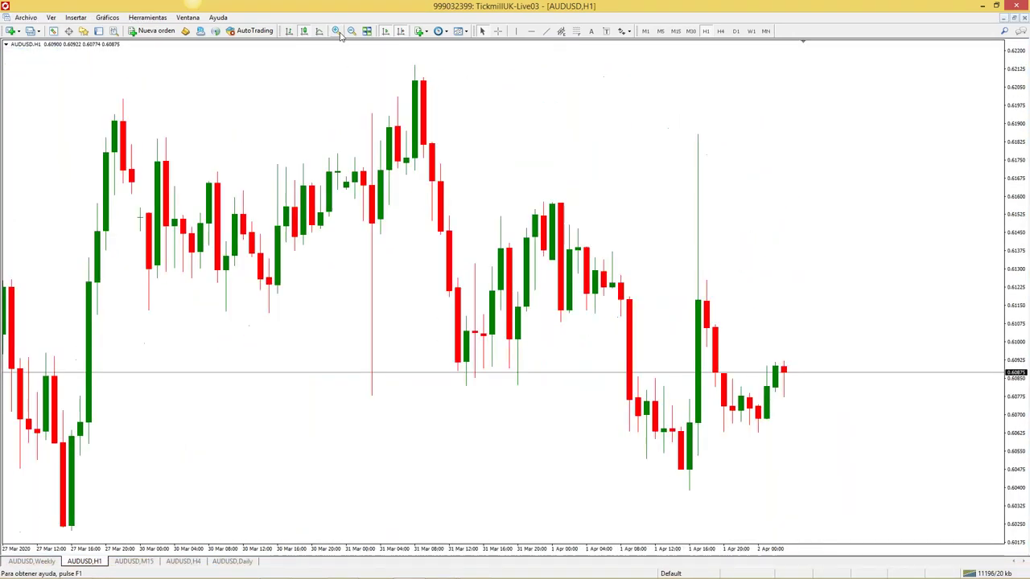
left_click(337, 32)
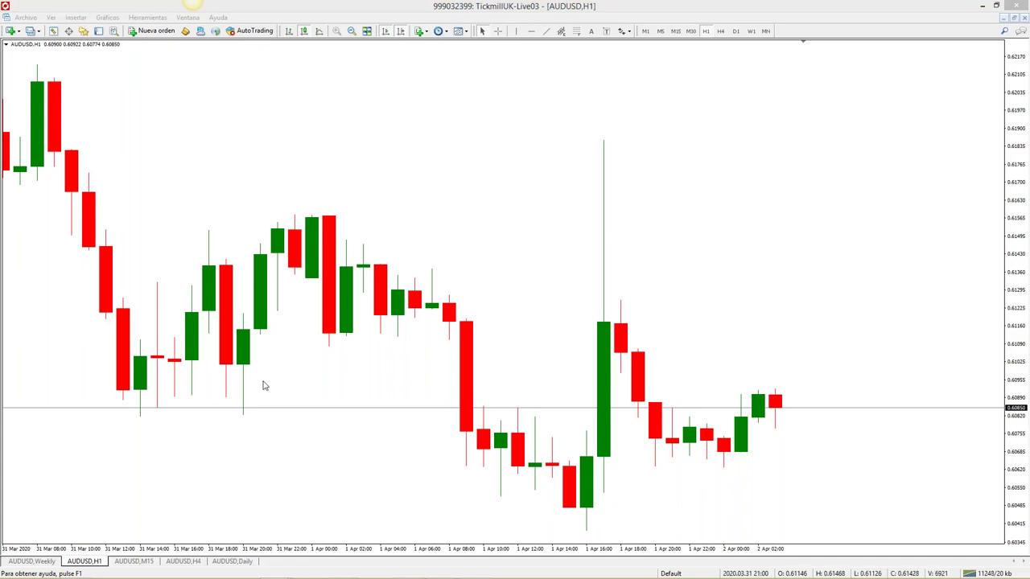
left_click(367, 32)
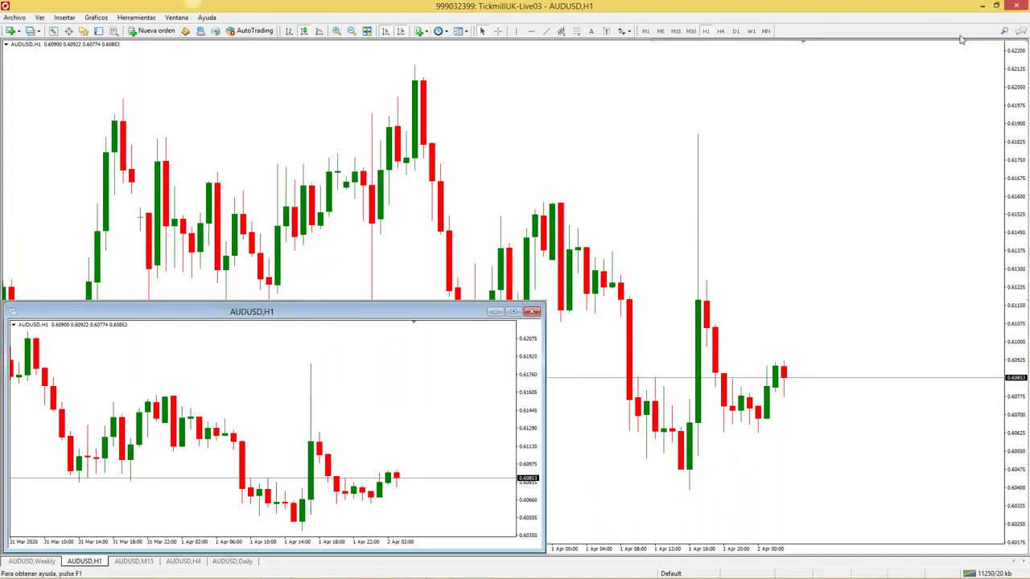
left_click(352, 31)
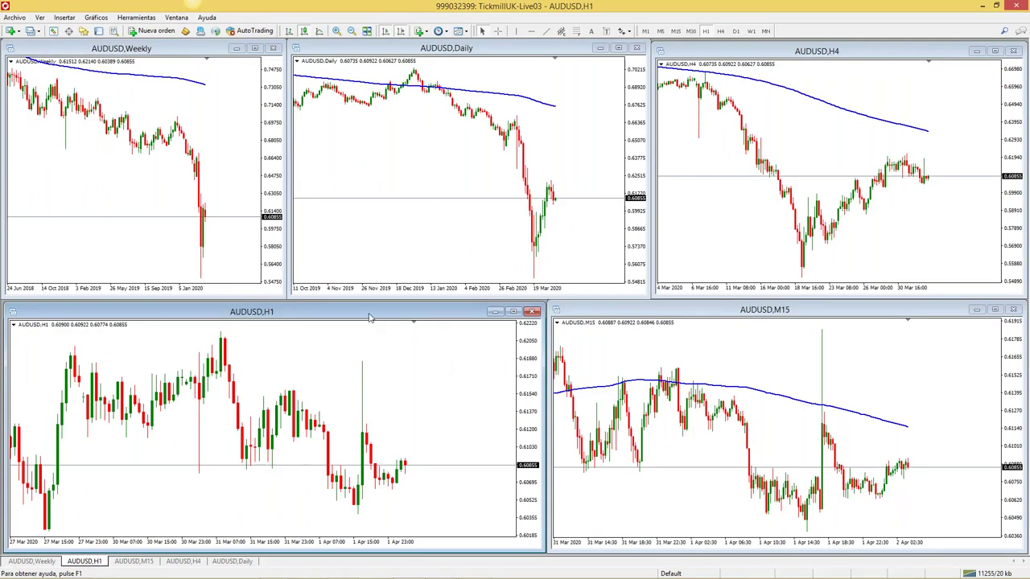
key("ctrl+m")
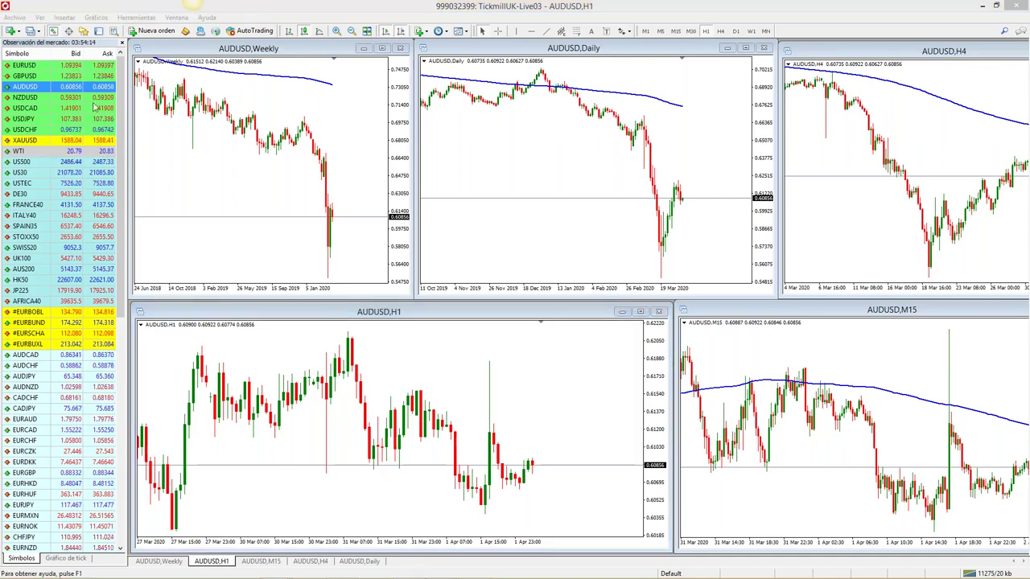
left_click(441, 385)
key("ctrl+m")
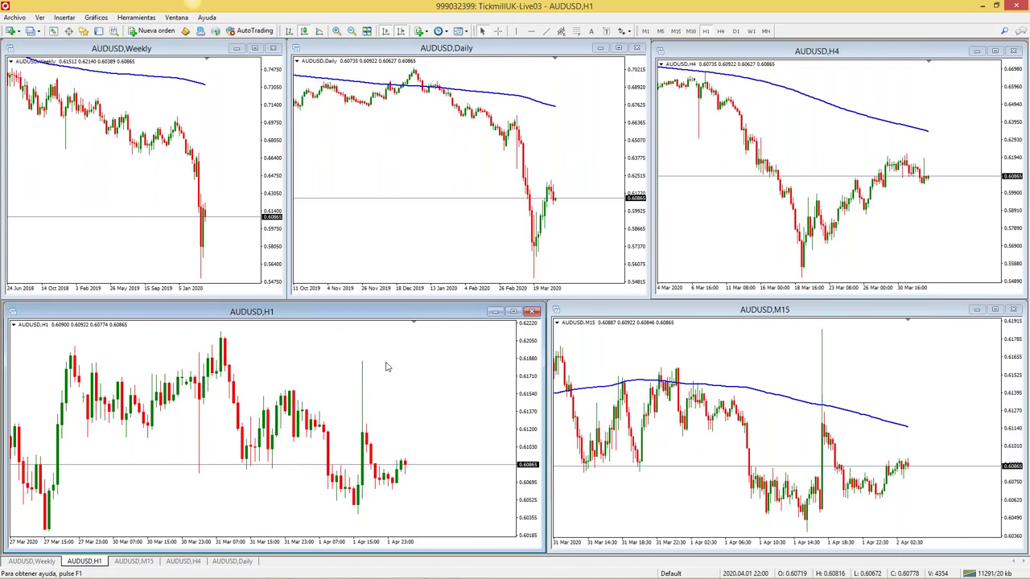
left_click(344, 179)
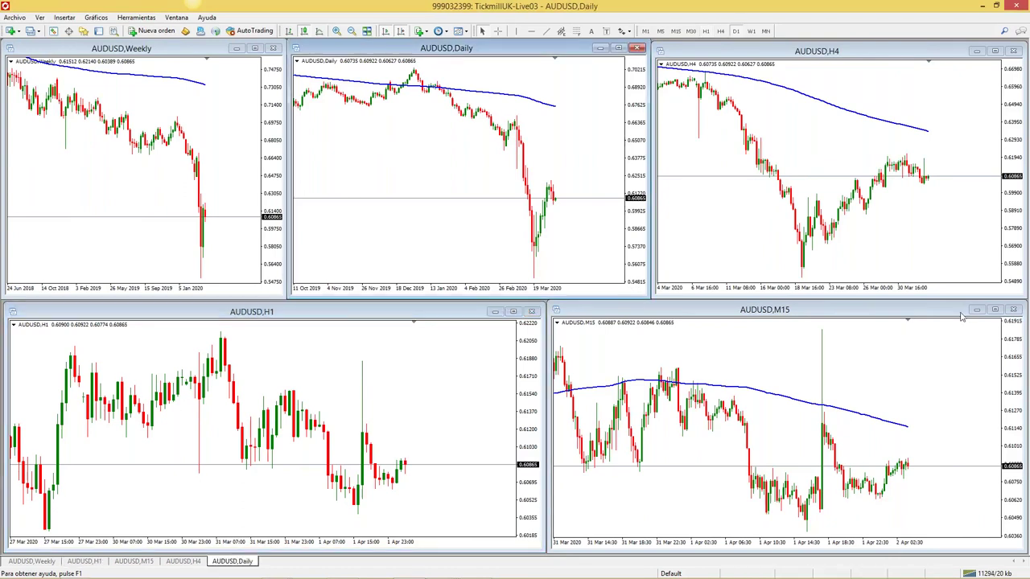
Maximize the AUDUSD H1 chart and draw a long-trade Fibonacci retracement with entry at about 0.60035 and stop loss at about 0.59799
left_click(512, 312)
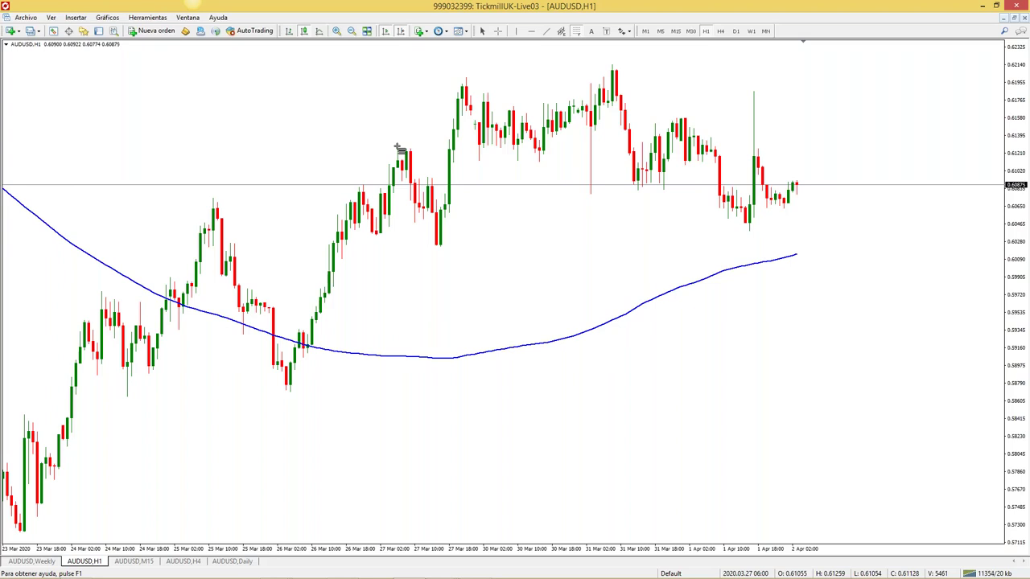
left_click(578, 31)
left_click_drag(468, 265, 430, 289)
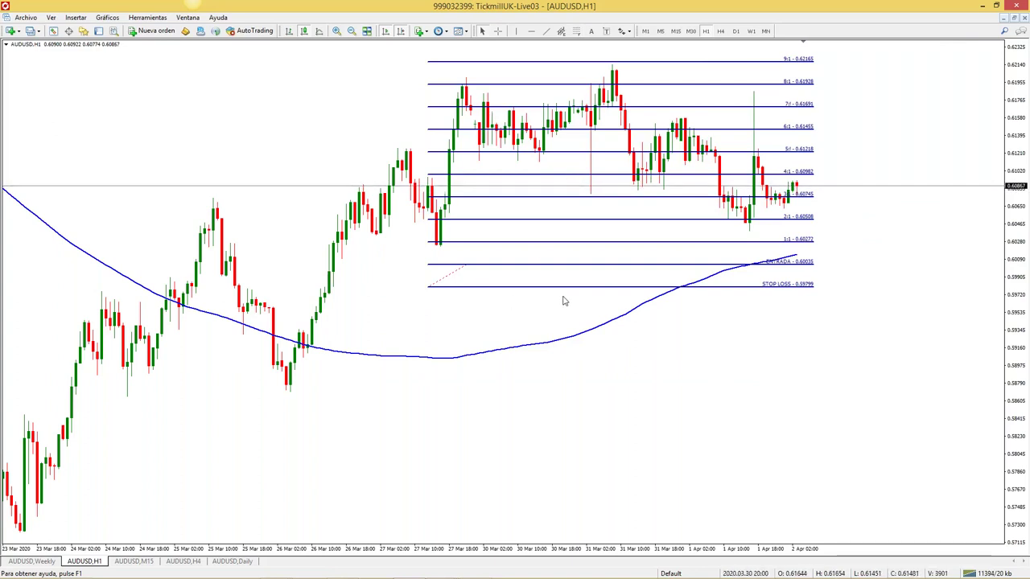
Open the Fibonacci object's properties and examine the full list of levels and their descriptions
right_click(454, 274)
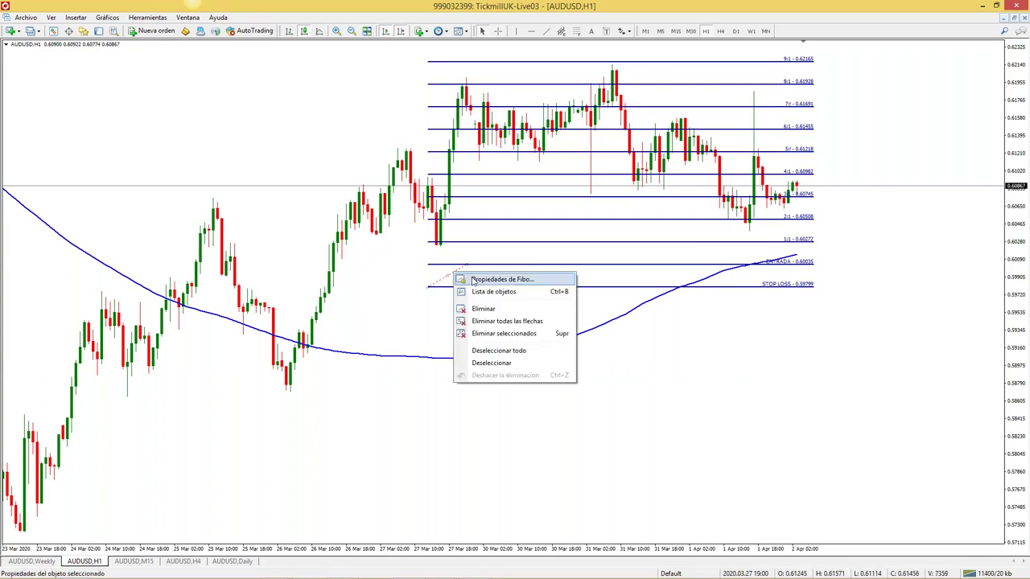
left_click(475, 281)
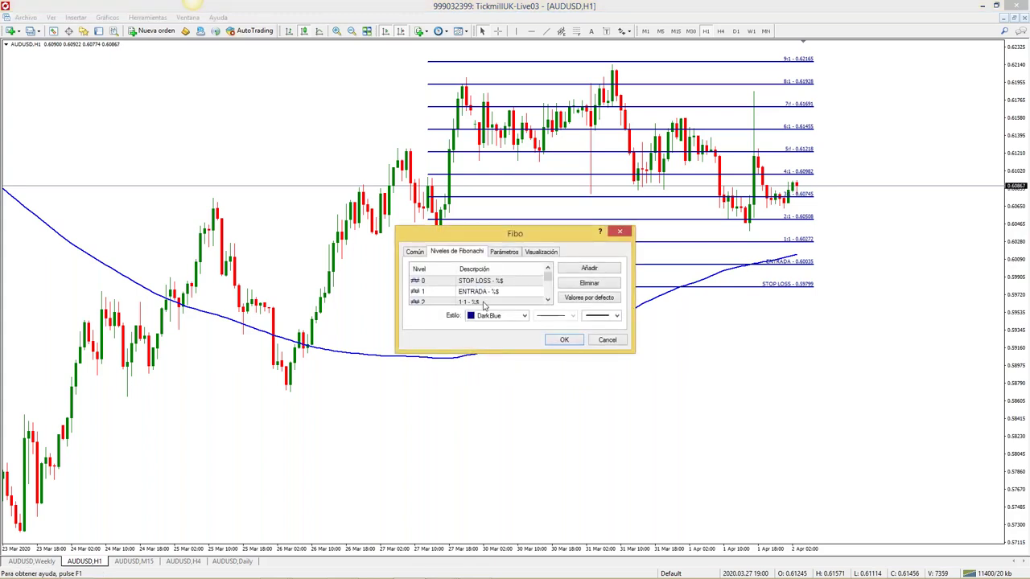
left_click(439, 281)
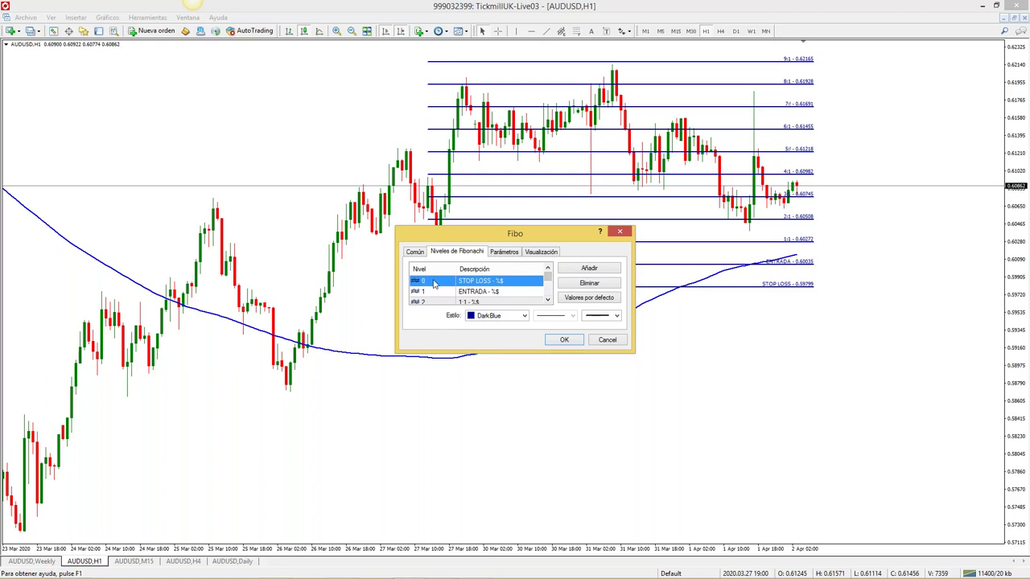
left_click(548, 301)
left_click(548, 300)
left_click(548, 300)
left_click(548, 300)
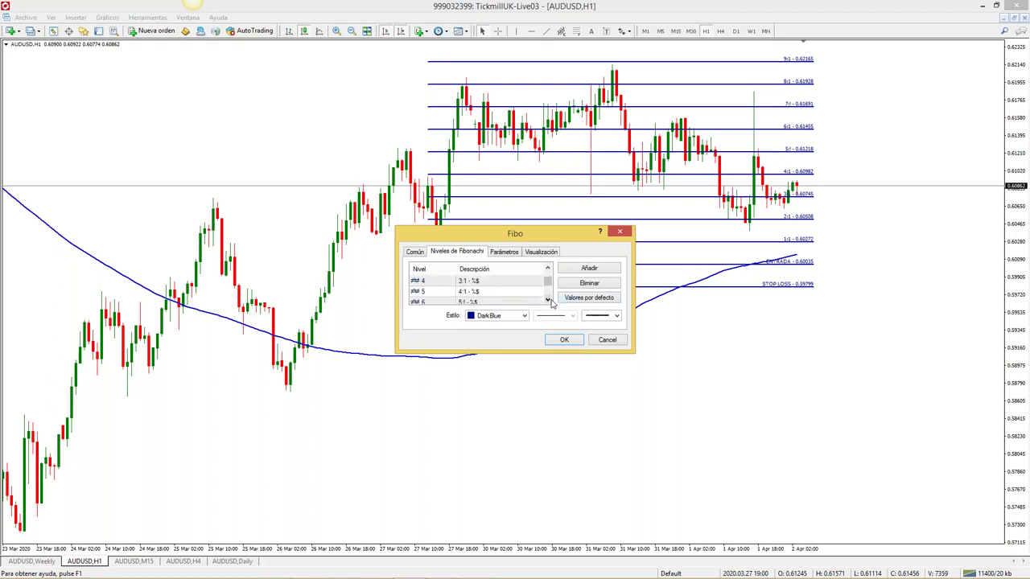
left_click(548, 300)
left_click(548, 300)
left_click(548, 301)
left_click(548, 300)
left_click(548, 300)
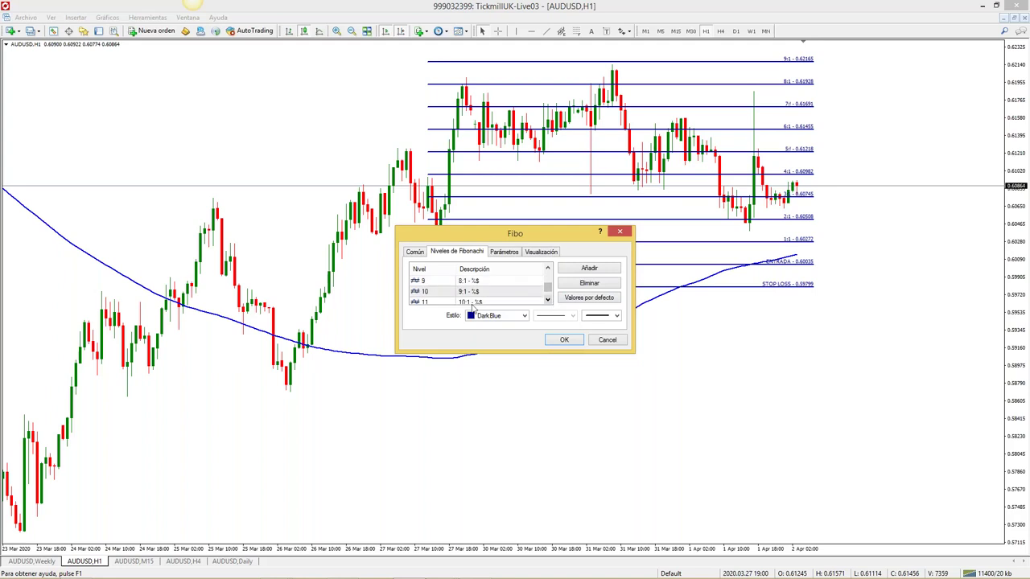
left_click(431, 291)
left_click(432, 291)
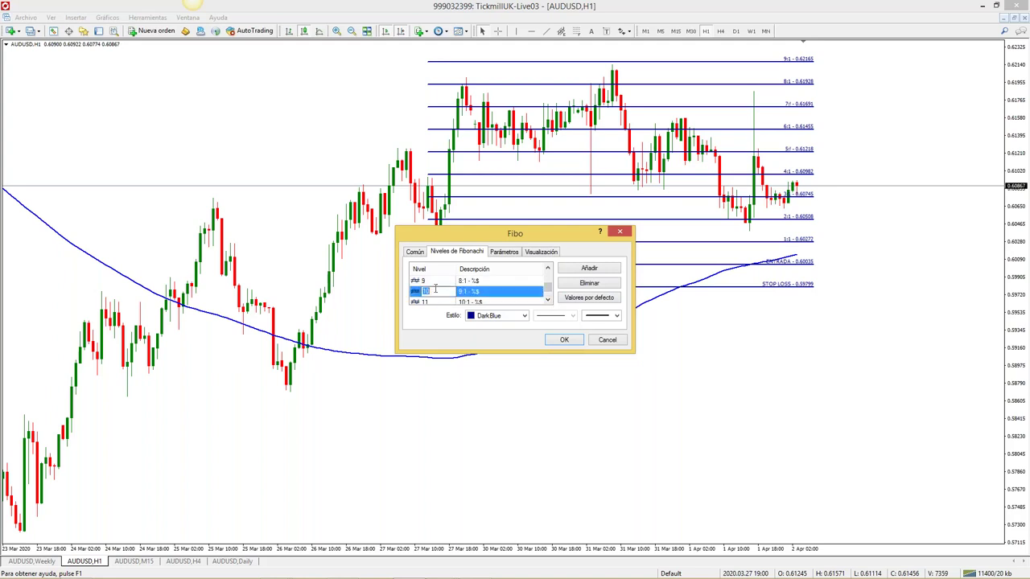
left_click(548, 269)
scroll(548, 271, "up", 3)
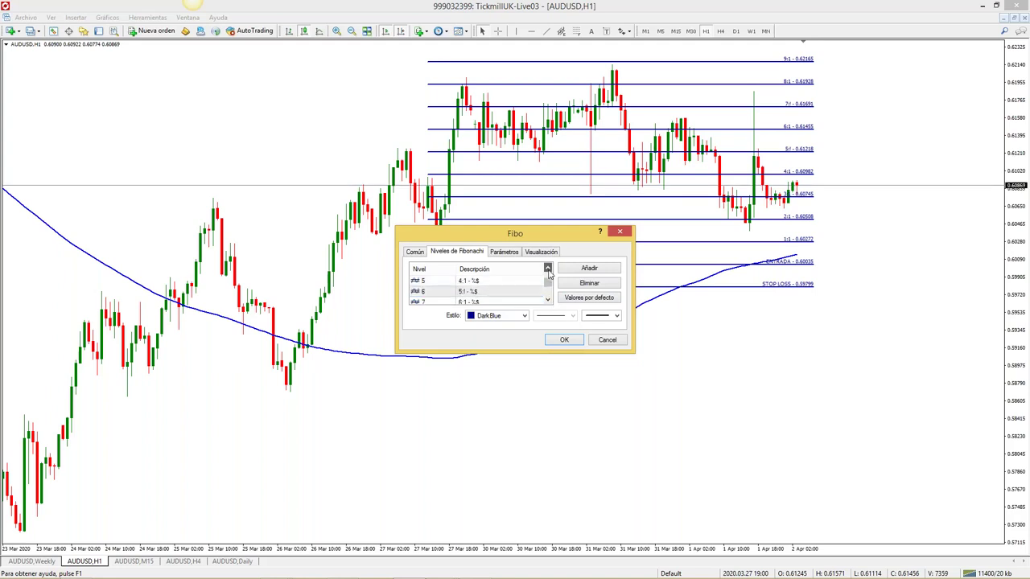
left_click(548, 300)
scroll(548, 298, "down", 4)
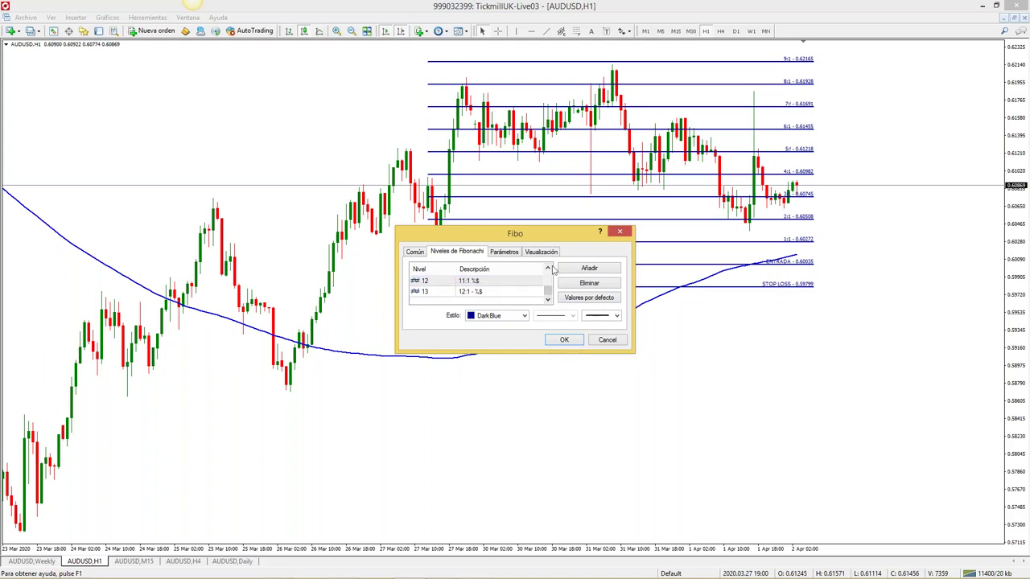
scroll(548, 271, "up", 4)
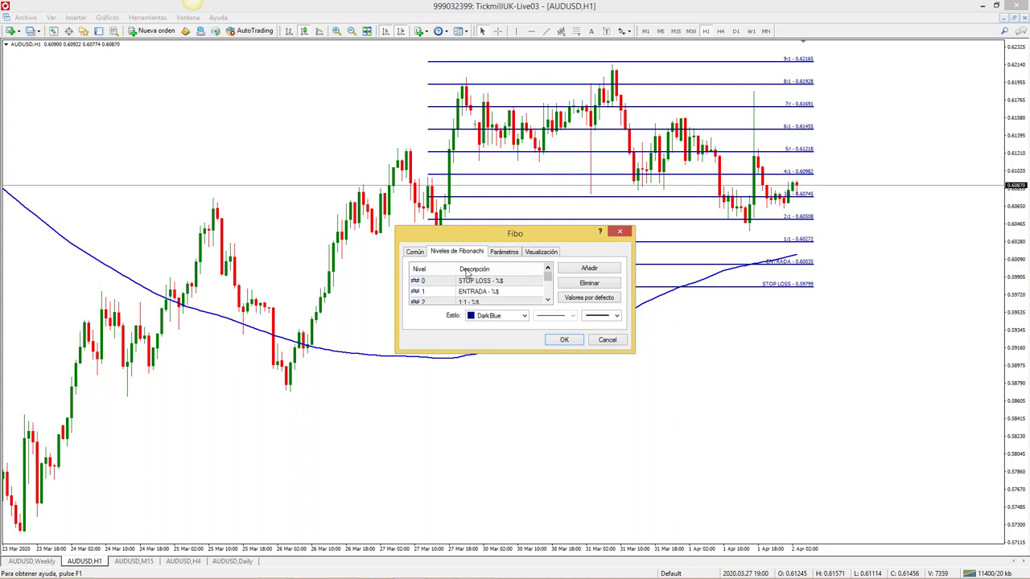
Enter "STOP LOSS - %$" as the description of Fibonacci level 0 and "ENTRADA - %$" for level 1
double_click(507, 280)
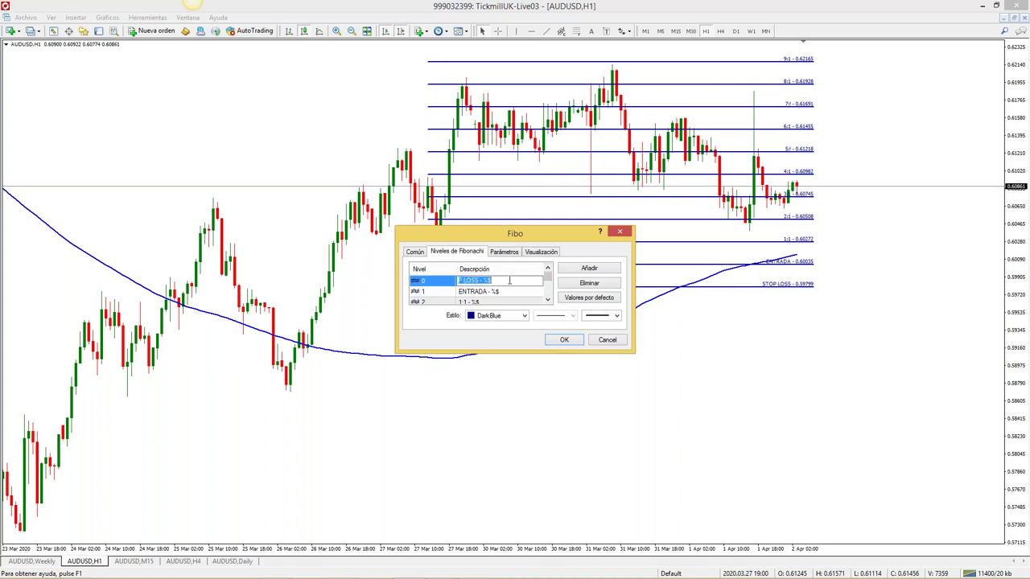
type("STO")
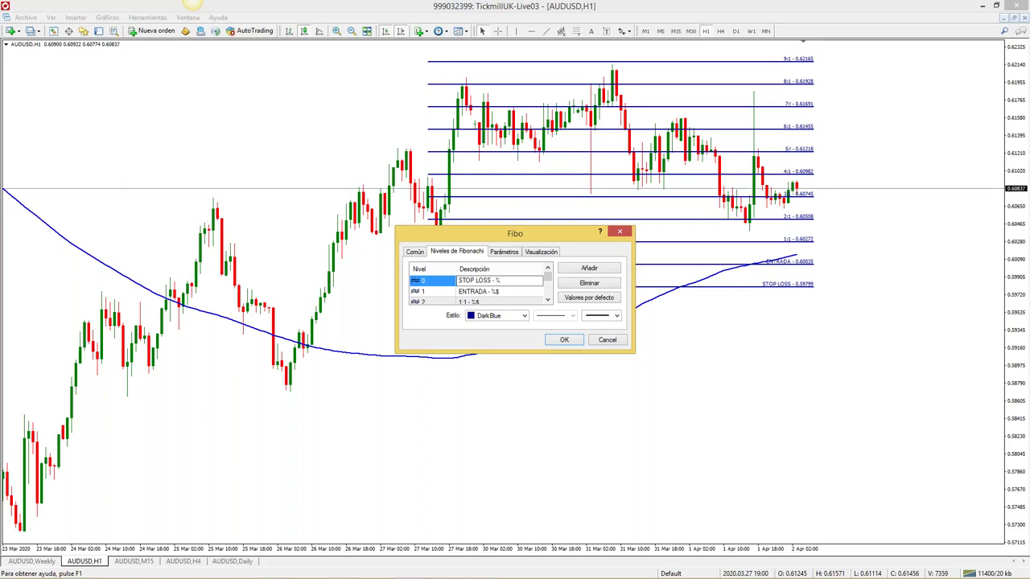
left_click_drag(508, 279, 493, 280)
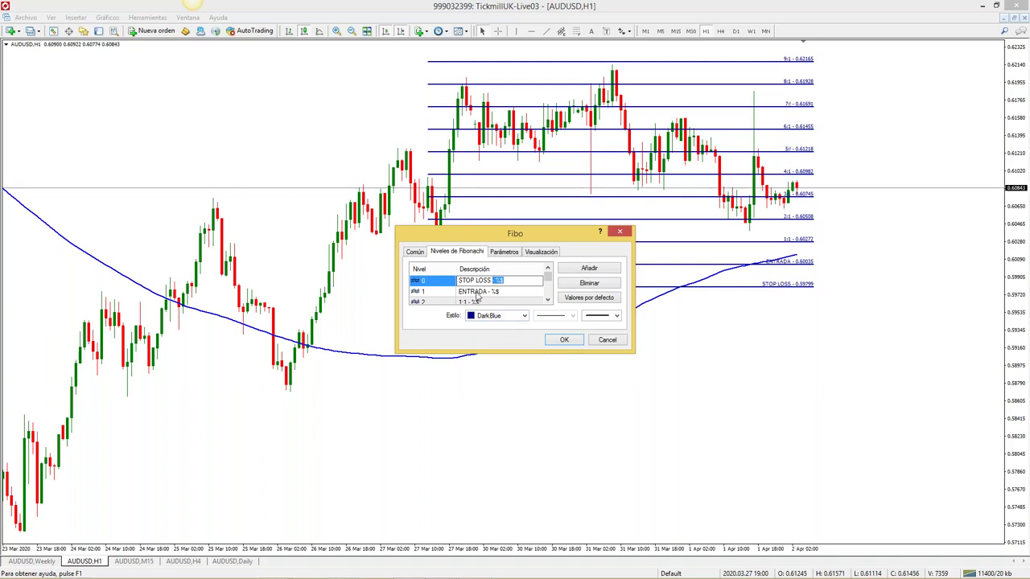
left_click(479, 292)
type("ENTRADA - %$")
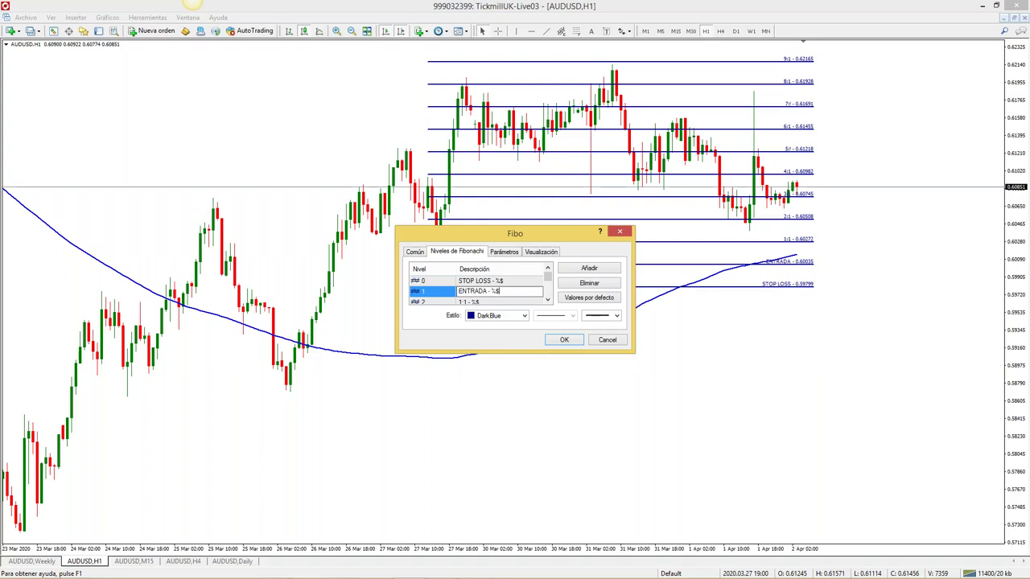
Add Fibonacci level 14 with the description "13:1 - %$" at the end of the level list
double_click(548, 299)
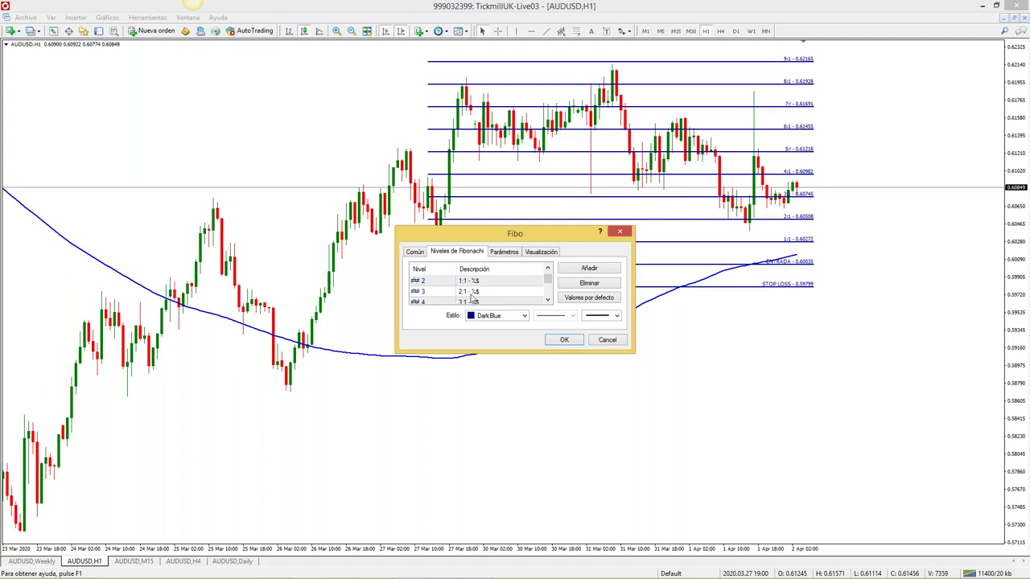
left_click(547, 299)
left_click(547, 300)
left_click(547, 300)
left_click(548, 300)
left_click(547, 300)
left_click(547, 300)
left_click(547, 300)
left_click(547, 300)
left_click(547, 300)
left_click(548, 300)
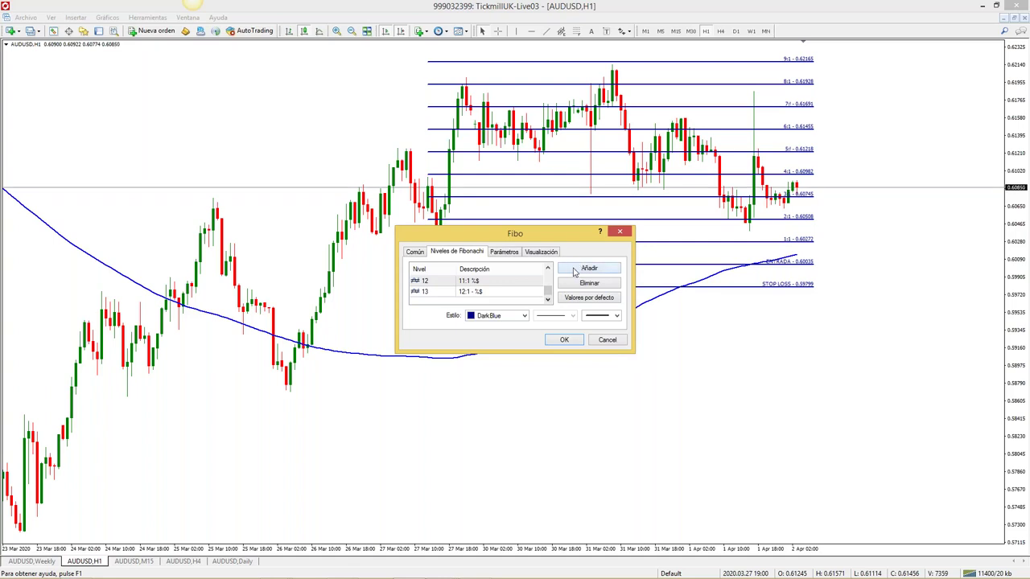
left_click(576, 272)
type("14")
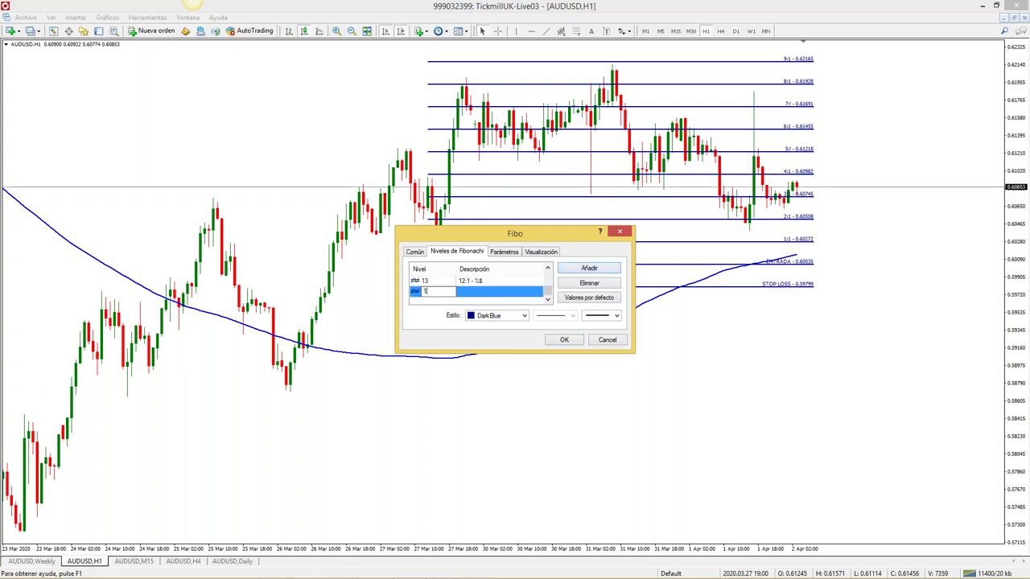
left_click(515, 290)
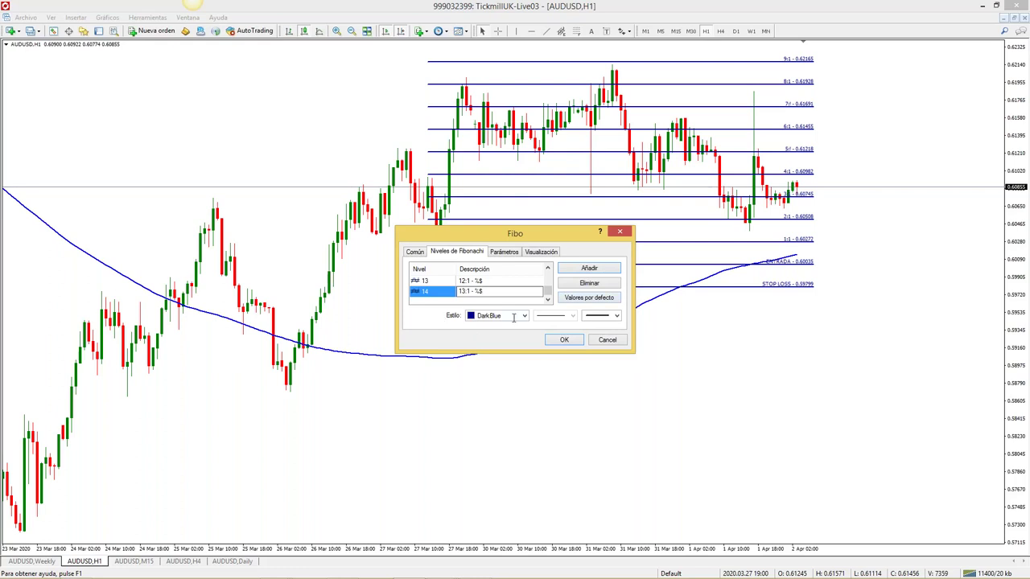
Choose the line thickness for the Fibonacci levels and apply the properties
left_click(615, 316)
left_click(617, 316)
left_click(607, 328)
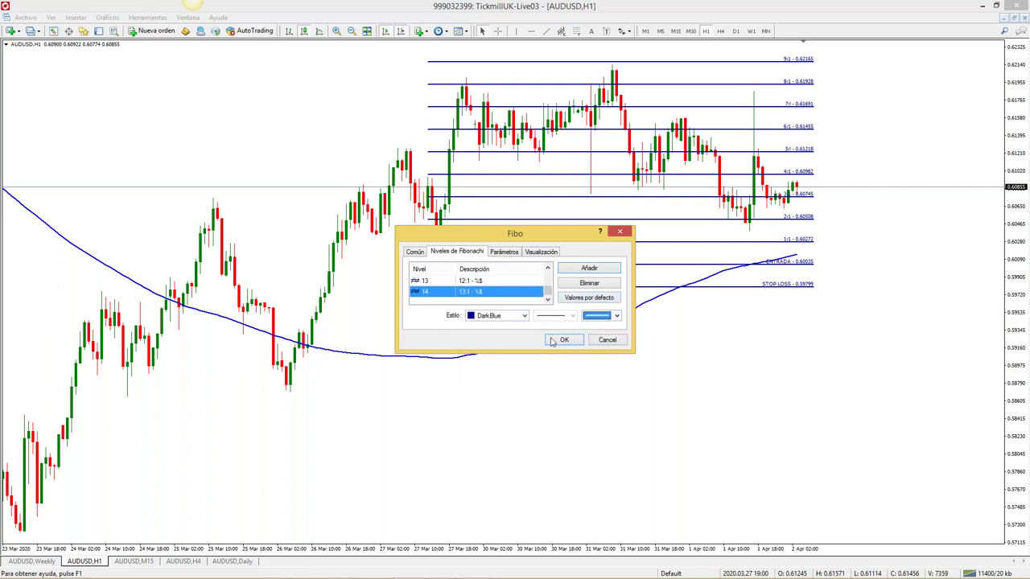
left_click(563, 340)
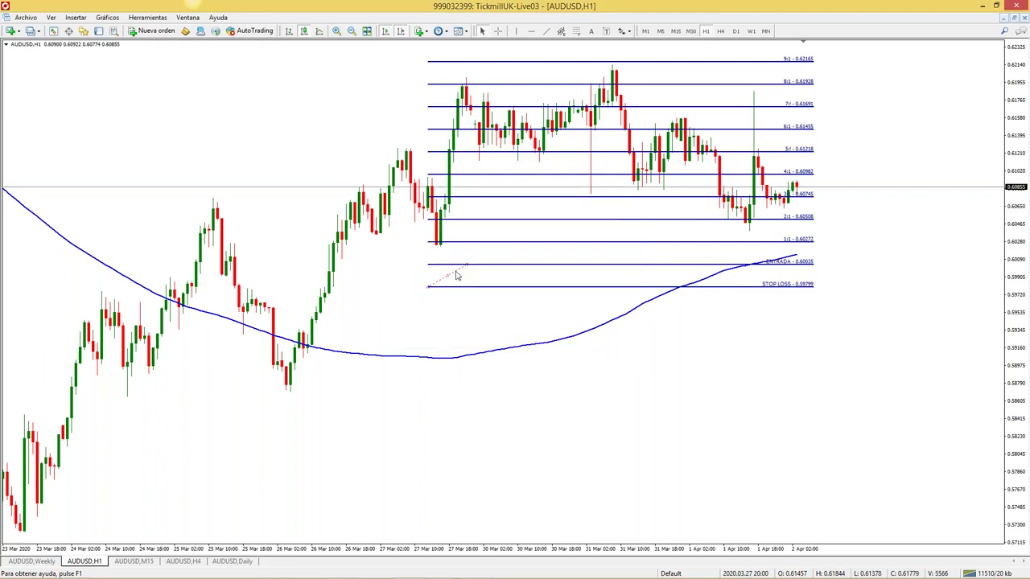
Try the long-trade Fibonacci at other positions, including the 26 March candles with entry at about 0.59303, and delete it
left_click_drag(416, 280, 286, 342)
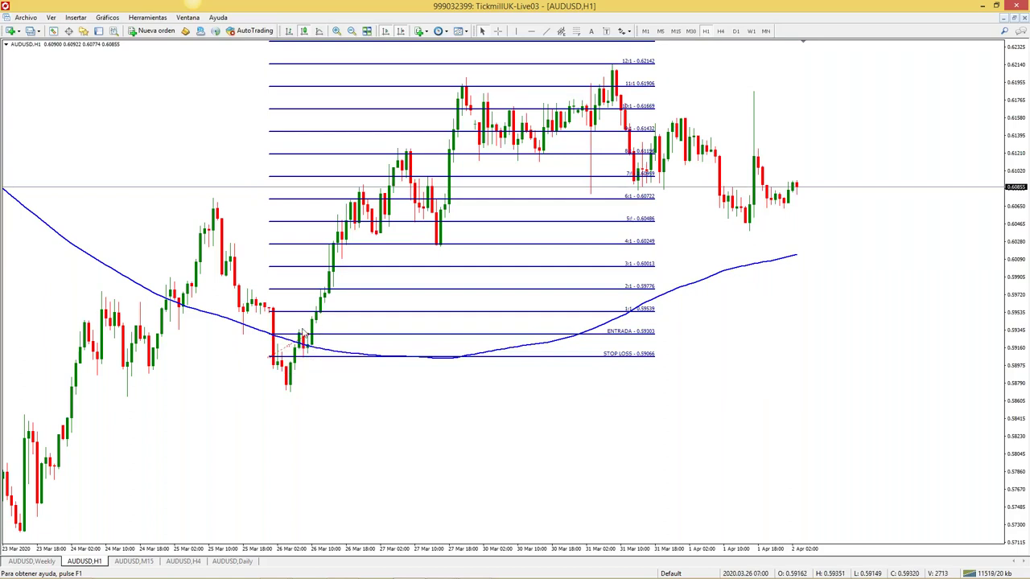
left_click_drag(318, 342, 496, 257)
key("Delete")
Draw a short-trade Fibonacci retracement over the latest candles with stop loss at about 0.60953 and entry at about 0.60559
left_click(576, 30)
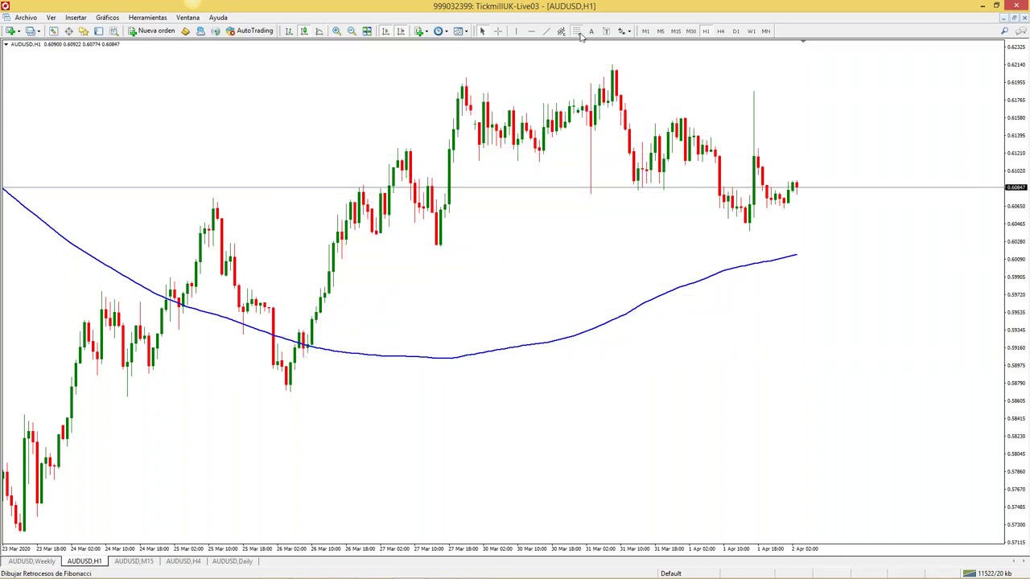
left_click_drag(776, 216, 730, 178)
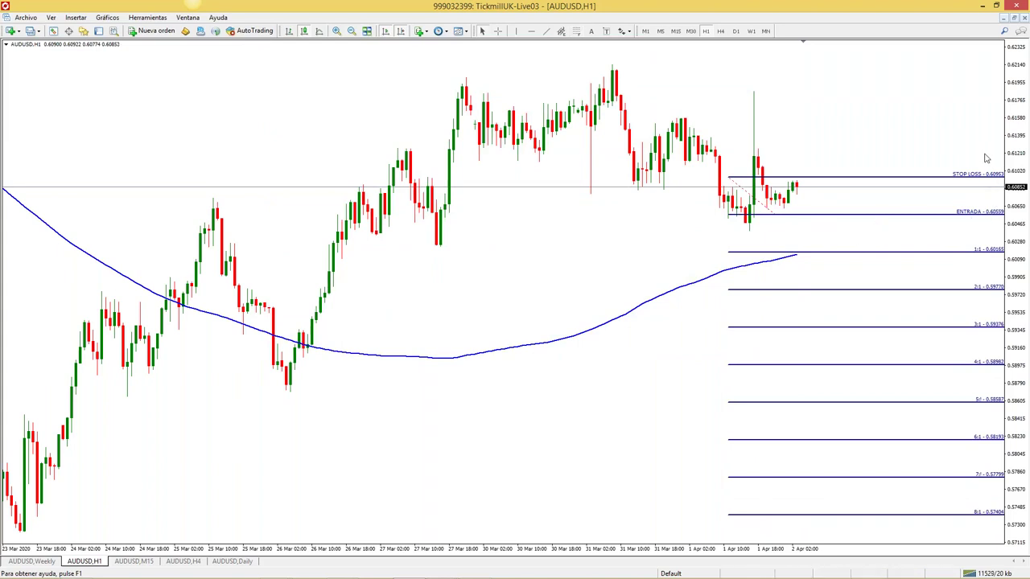
Switch to the Myfxbook Position Size Calculator in Chrome and set the stop-loss to 39.4 pips
mouse_move(286, 558)
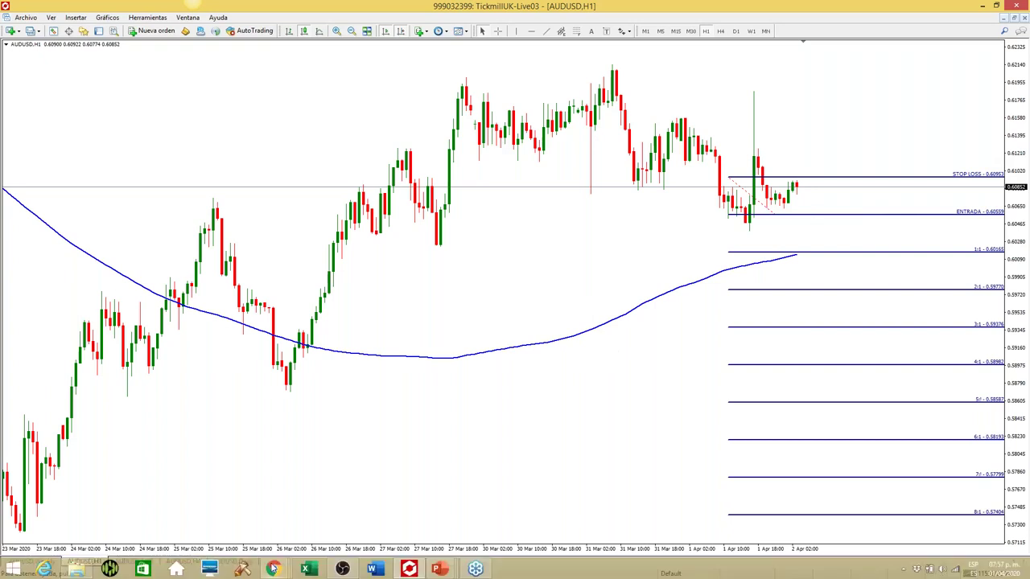
mouse_move(341, 520)
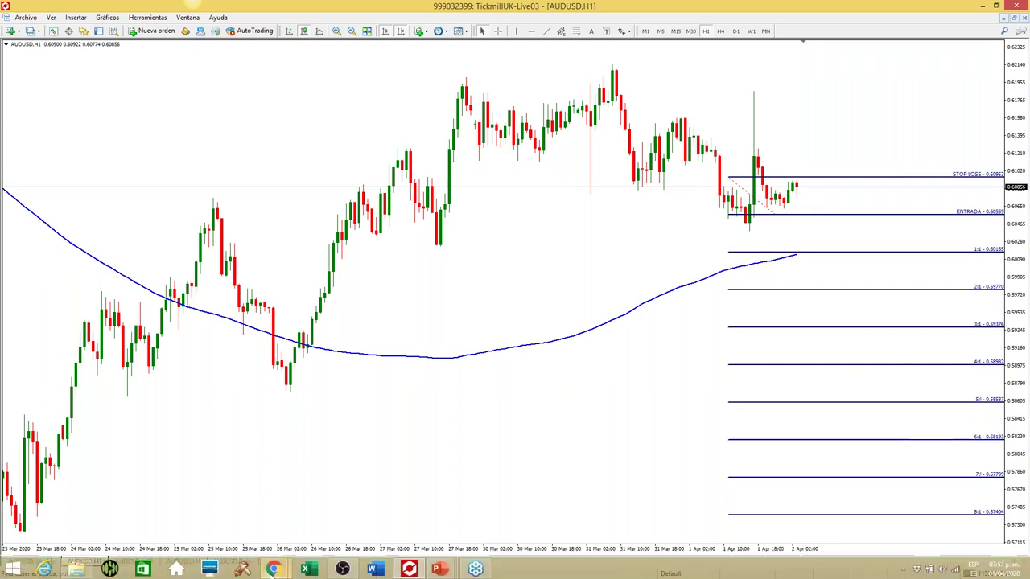
left_click(392, 509)
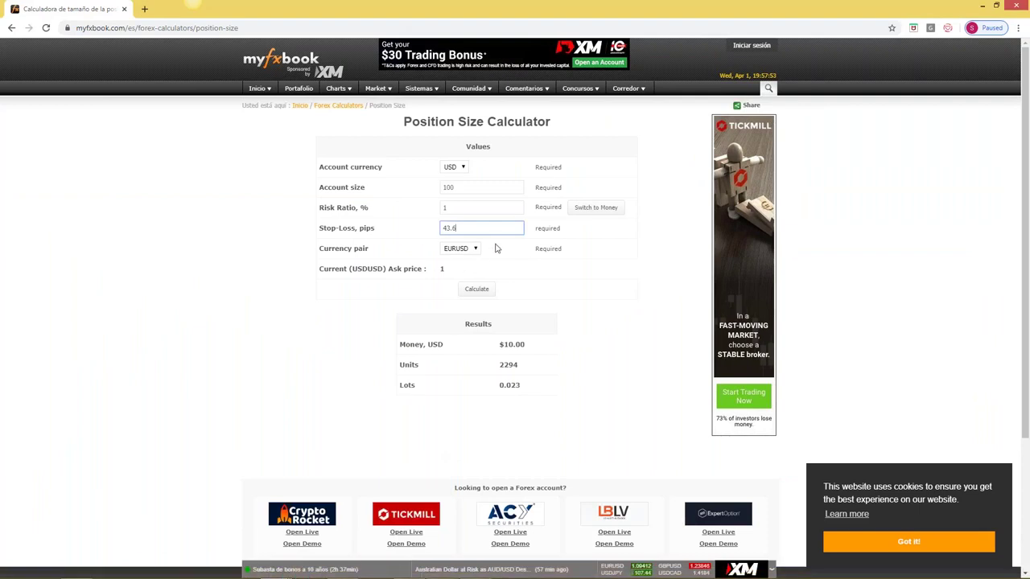
key("BackSpace")
key("BackSpace")
type("39.")
Choose AUDUSD as the calculator's currency pair and calculate the position size
left_click(456, 249)
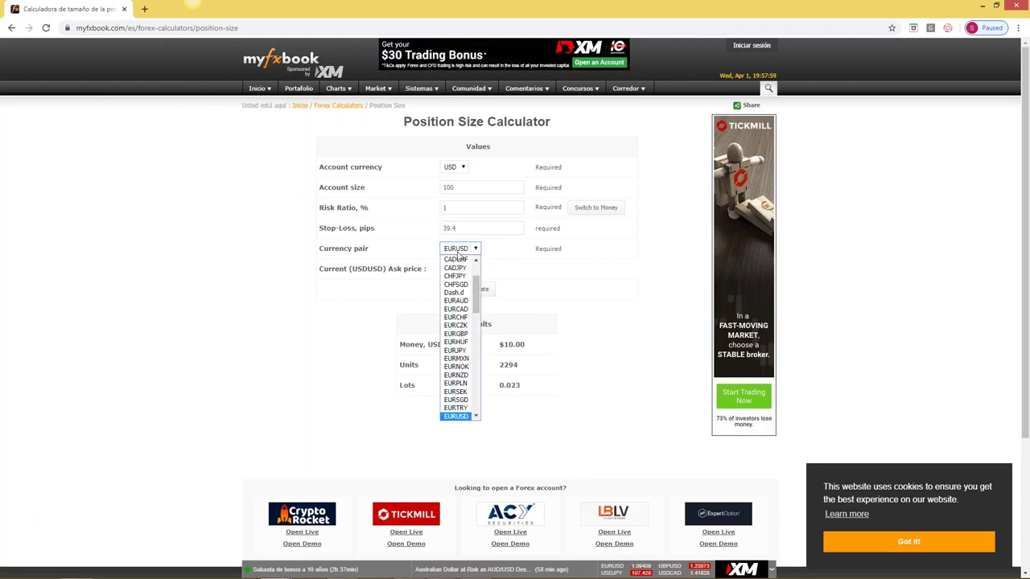
scroll(463, 289, "up", 2)
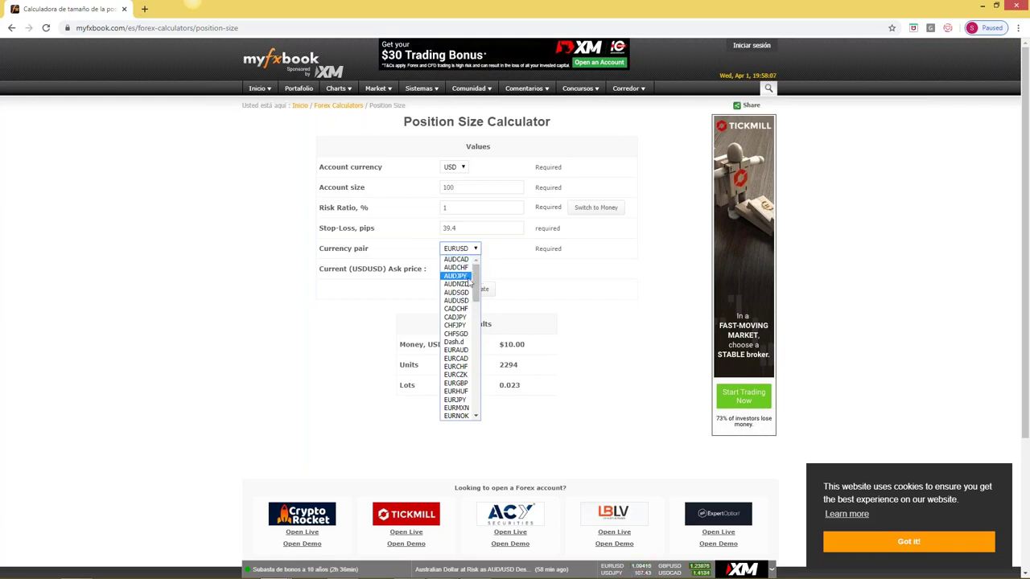
left_click(469, 300)
left_click(471, 293)
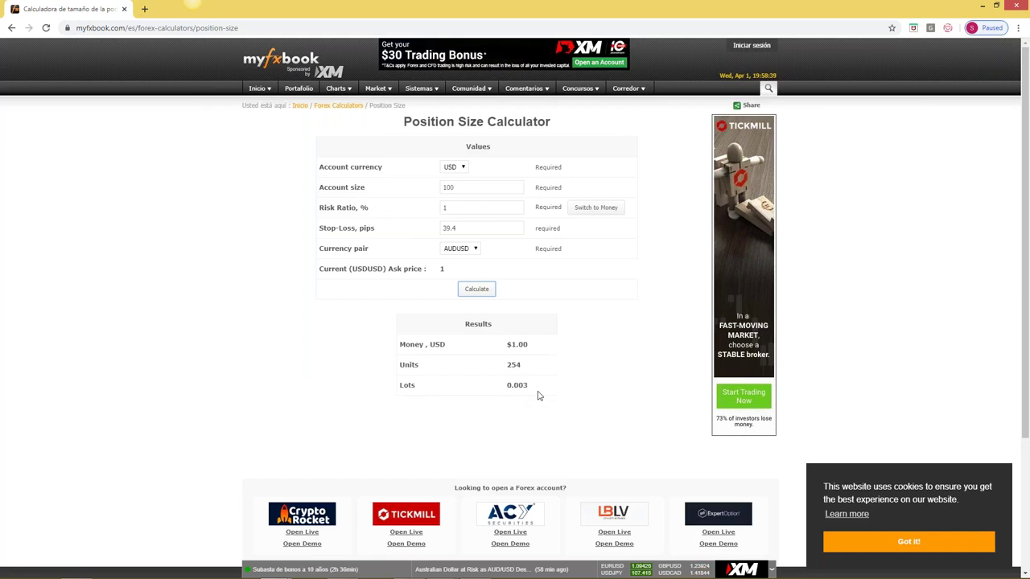
left_click(193, 4)
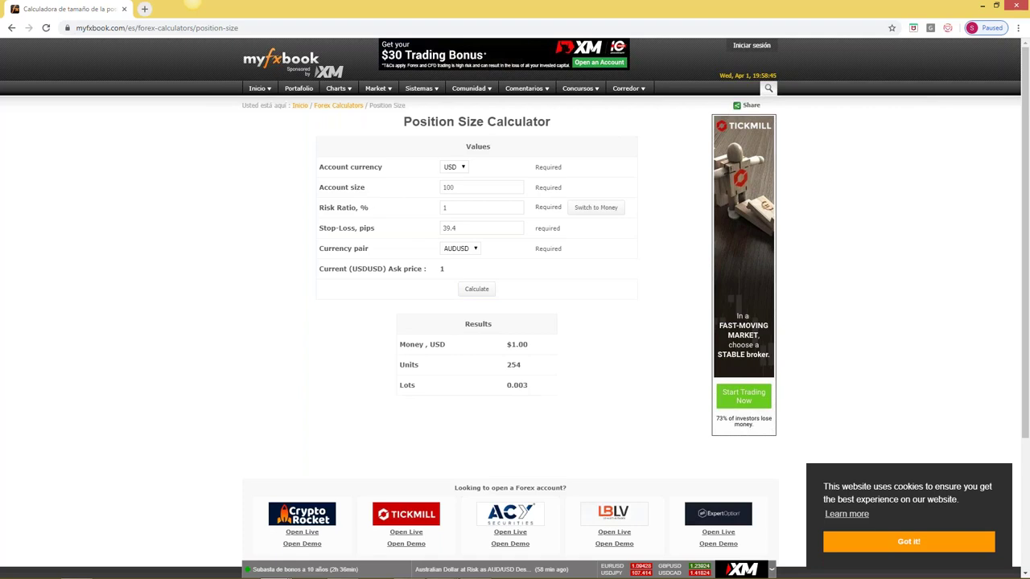
mouse_move(354, 576)
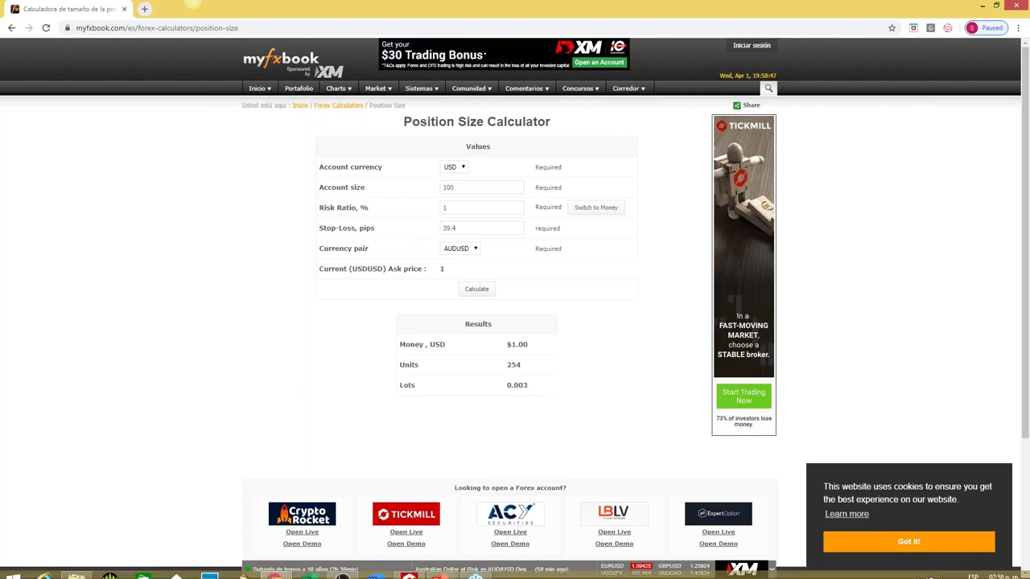
Switch to MetaTrader, review the level settings of the short-trade Fibonacci on the H1 chart, and delete the Fibonacci
left_click(409, 570)
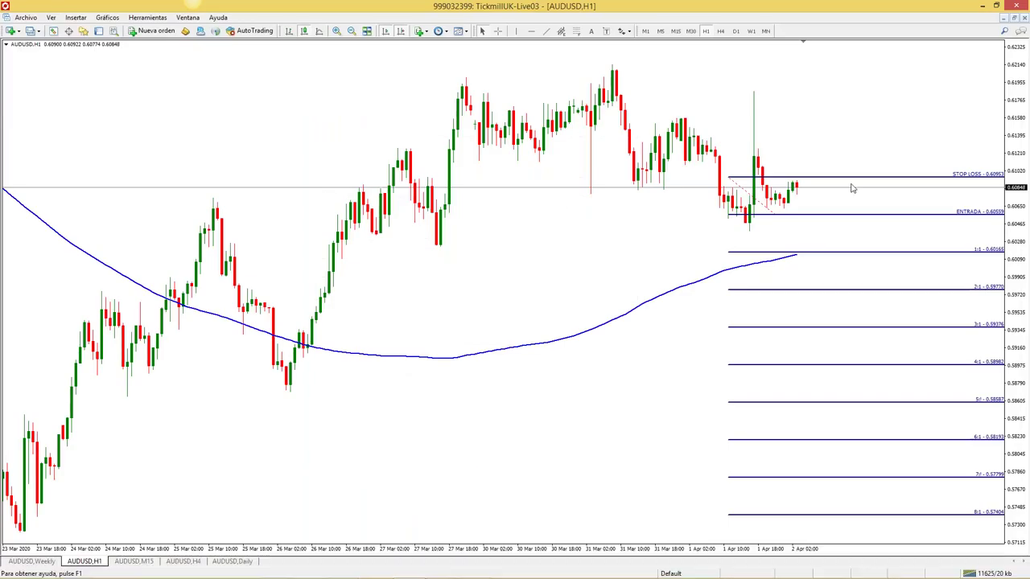
left_click_drag(752, 207, 260, 223)
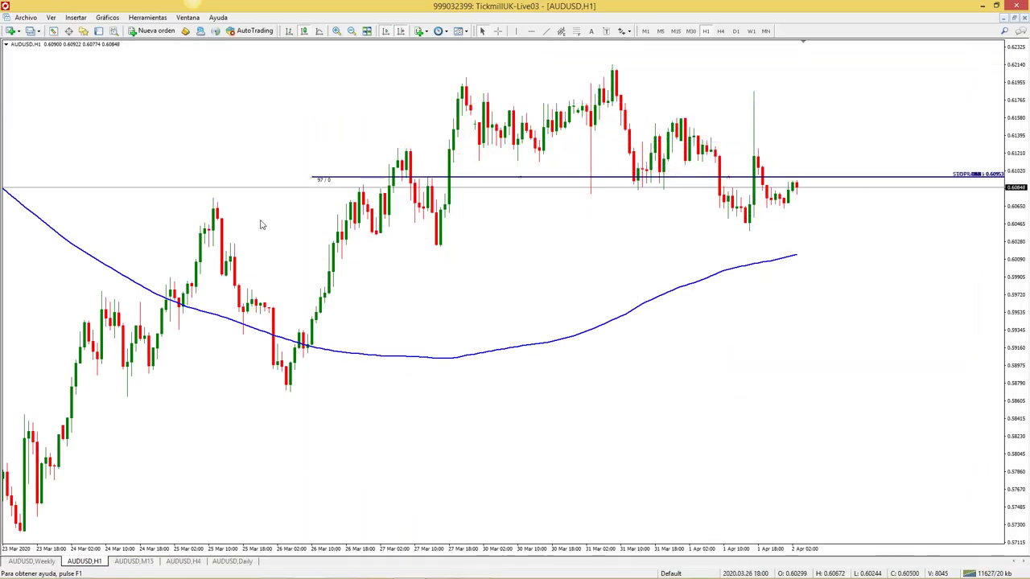
right_click(312, 218)
left_click(316, 218)
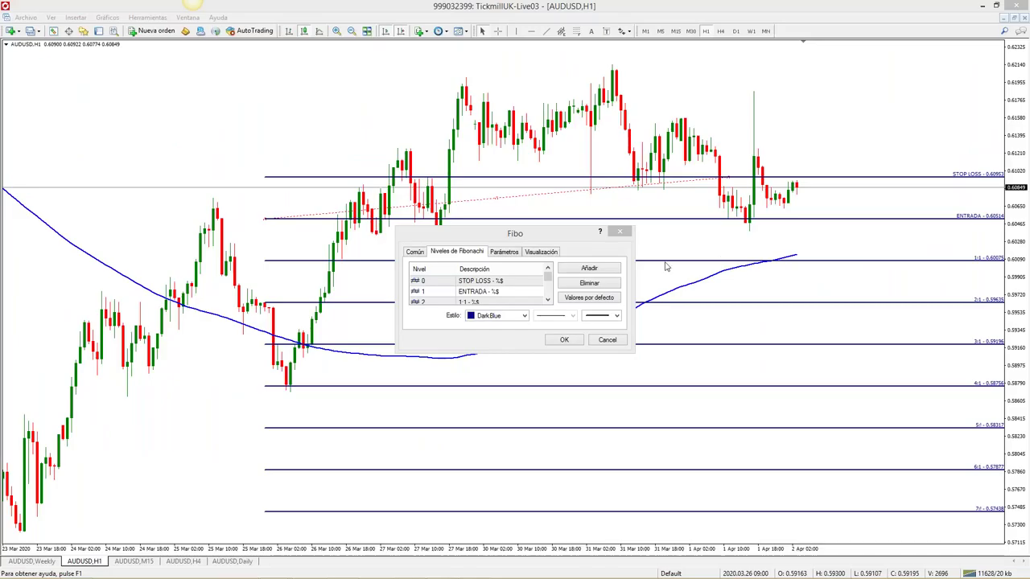
left_click(620, 232)
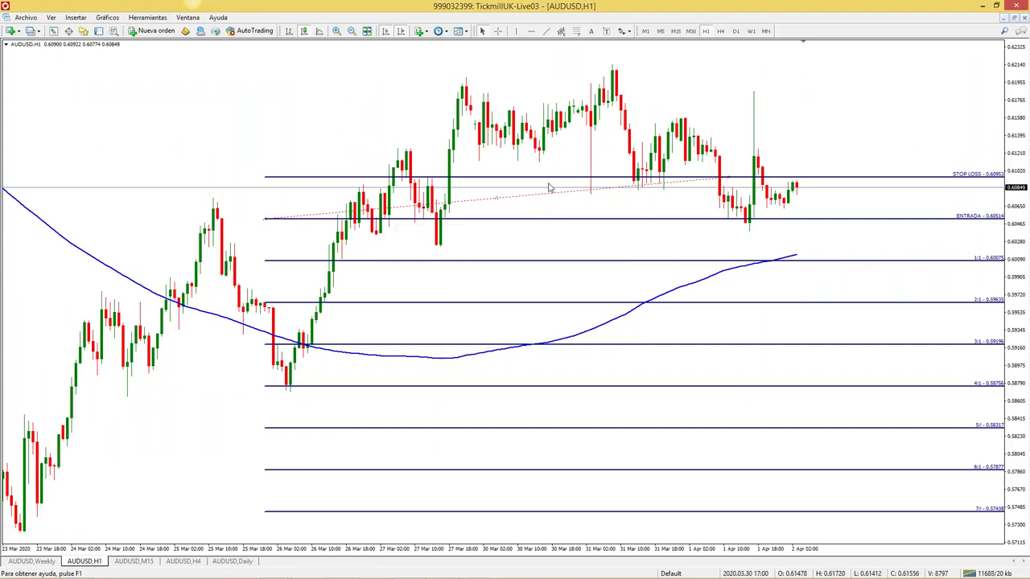
key("Delete")
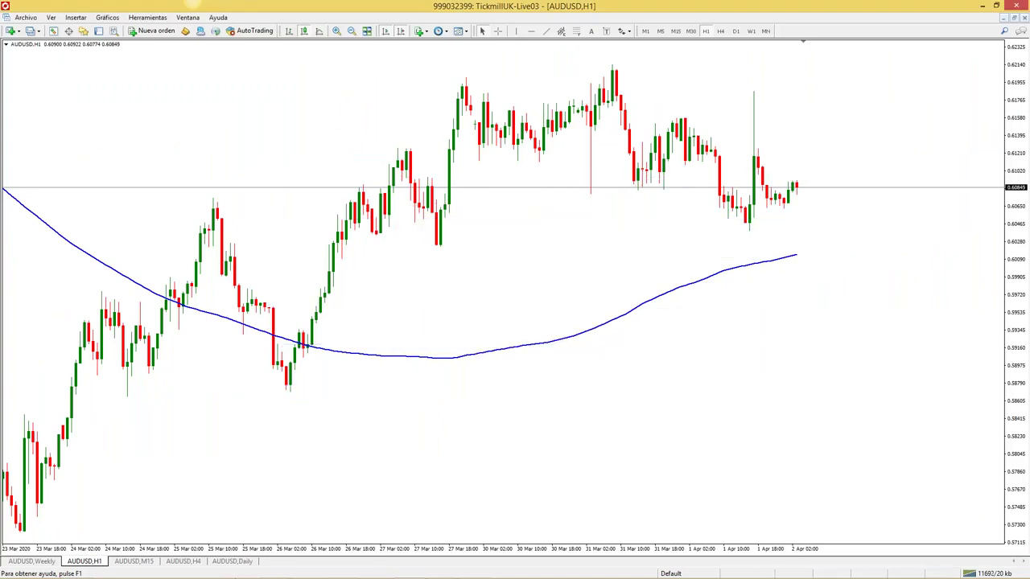
Switch to the Myfxbook calculator in Chrome, set the risk ratio to 3%, and calculate the AUDUSD position size
mouse_move(266, 569)
left_click(350, 524)
left_click(479, 207)
key("BackSpace")
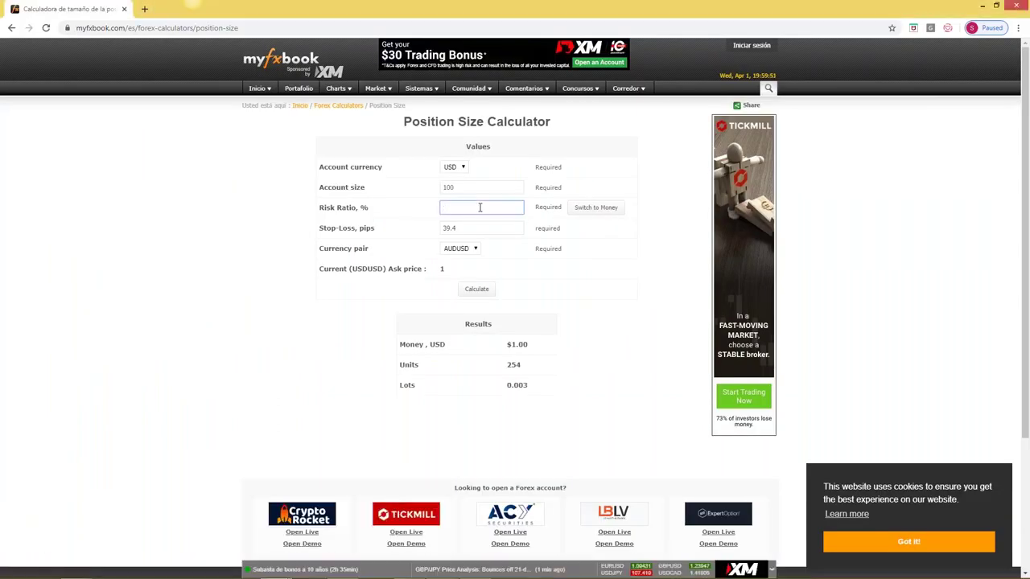
type("5")
left_click(489, 293)
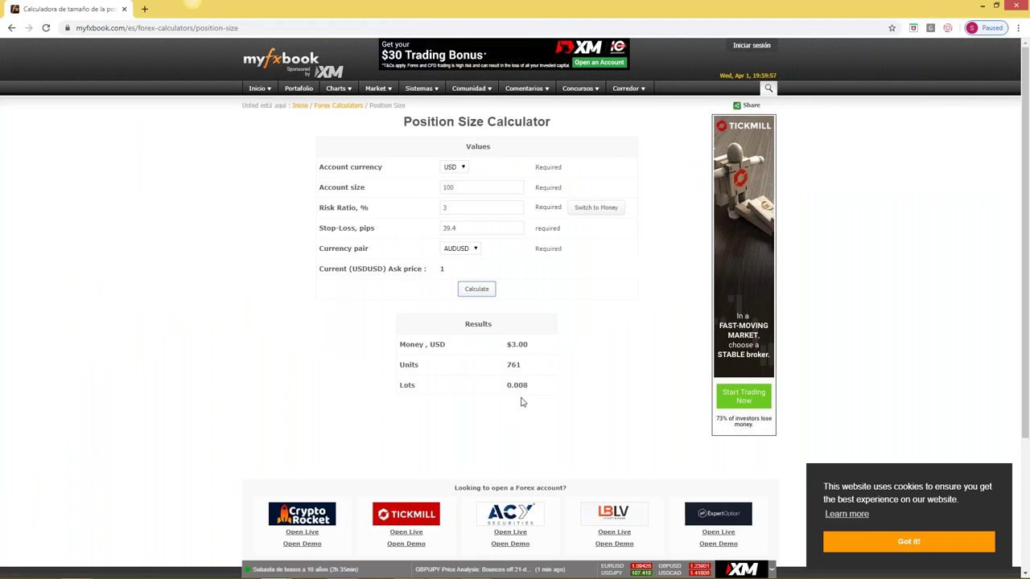
Set the risk ratio to 5% and recalculate the position size
left_click(460, 207)
key("BackSpace")
type("5")
left_click(480, 291)
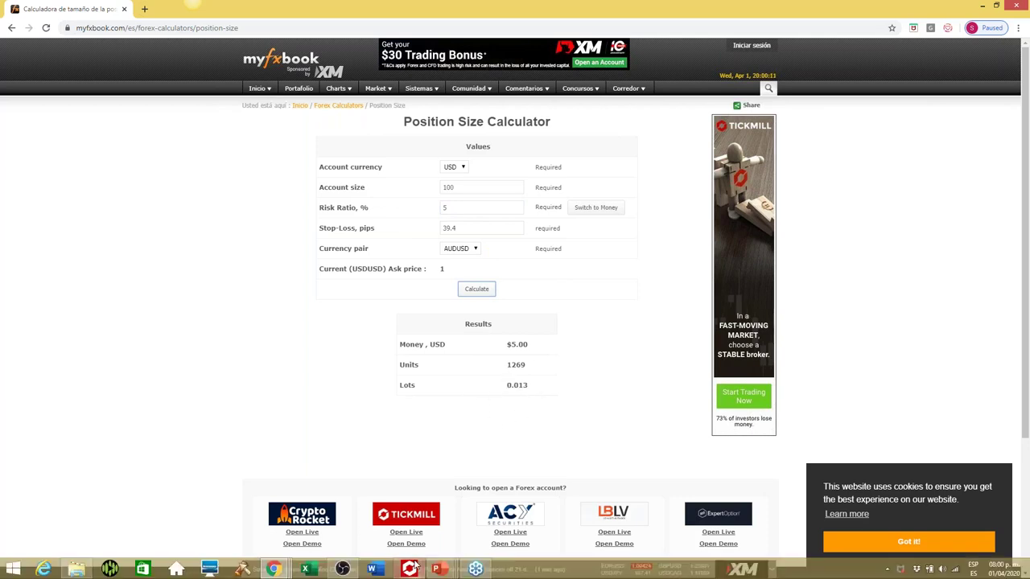
Switch to MetaTrader, restore the H1 chart to the five-chart layout, and adjust the border between the H1 and M15 charts
left_click(410, 569)
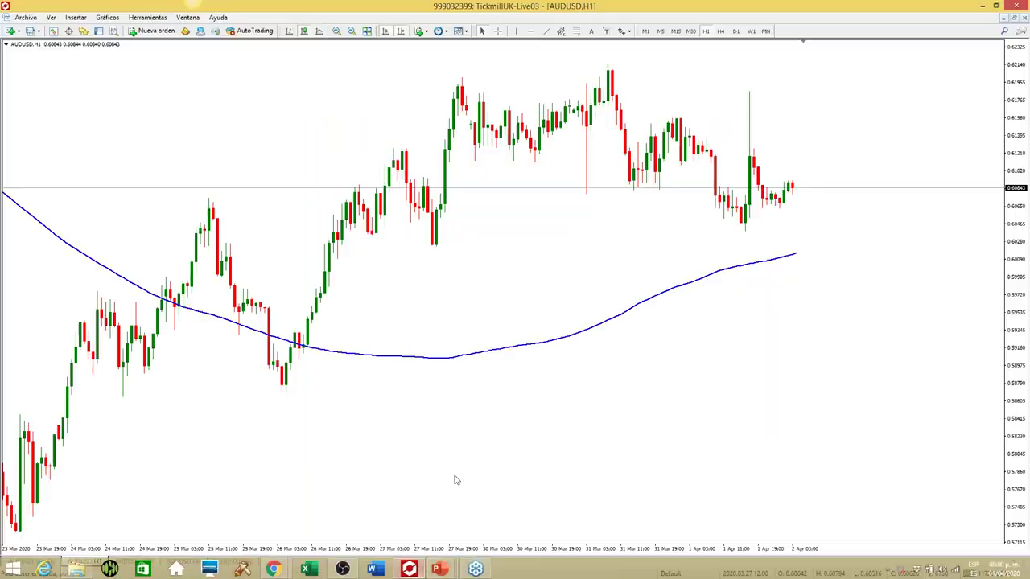
left_click(1016, 20)
mouse_move(294, 570)
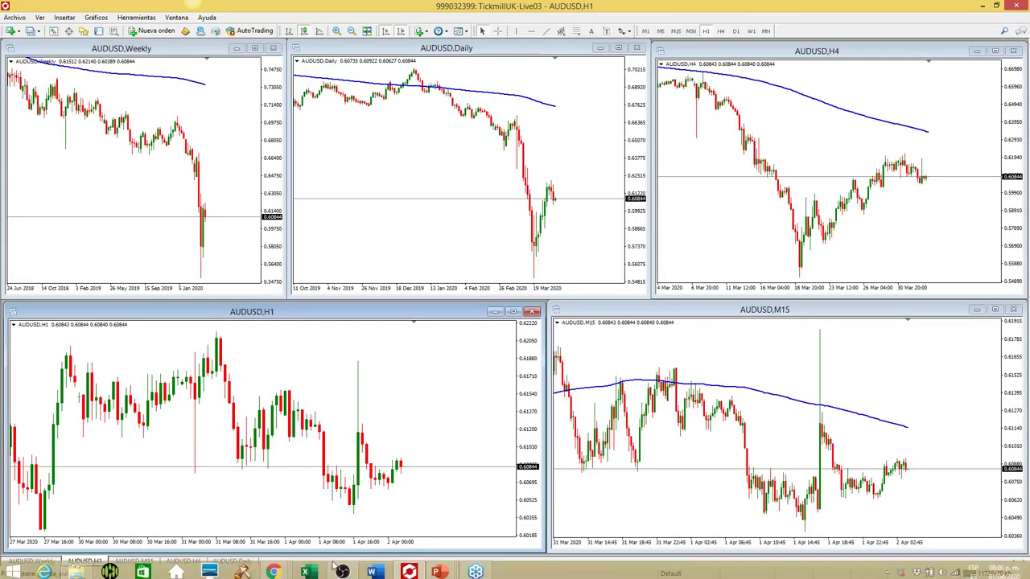
mouse_move(352, 513)
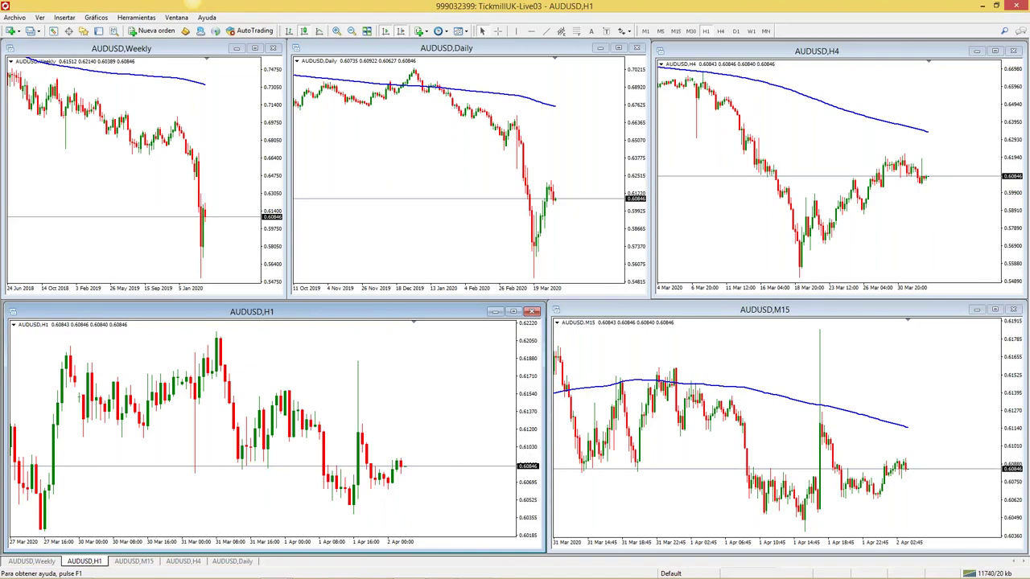
left_click_drag(546, 392, 543, 387)
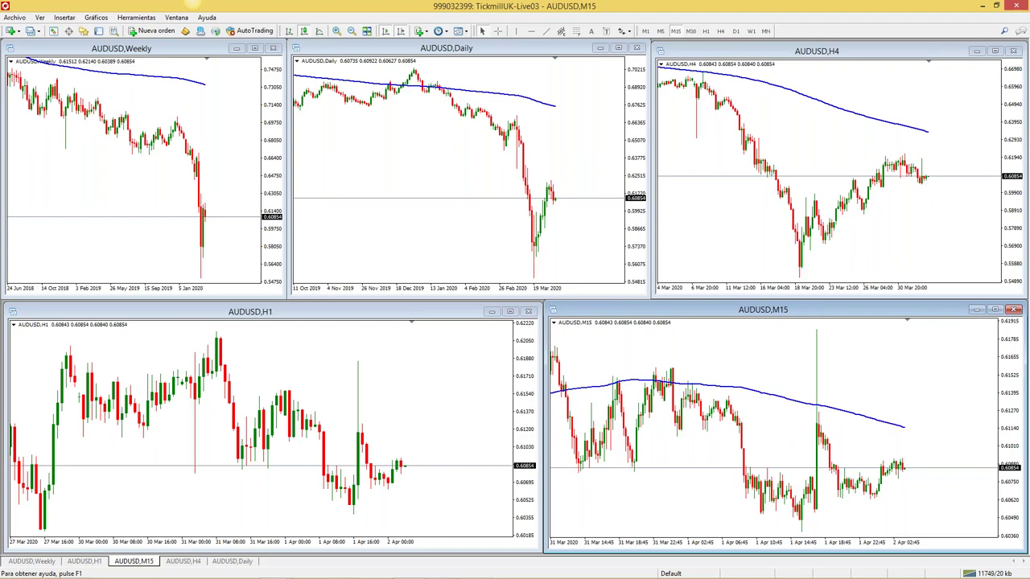
Show and hide the one-click trading panel on the H1 chart
left_click(15, 325)
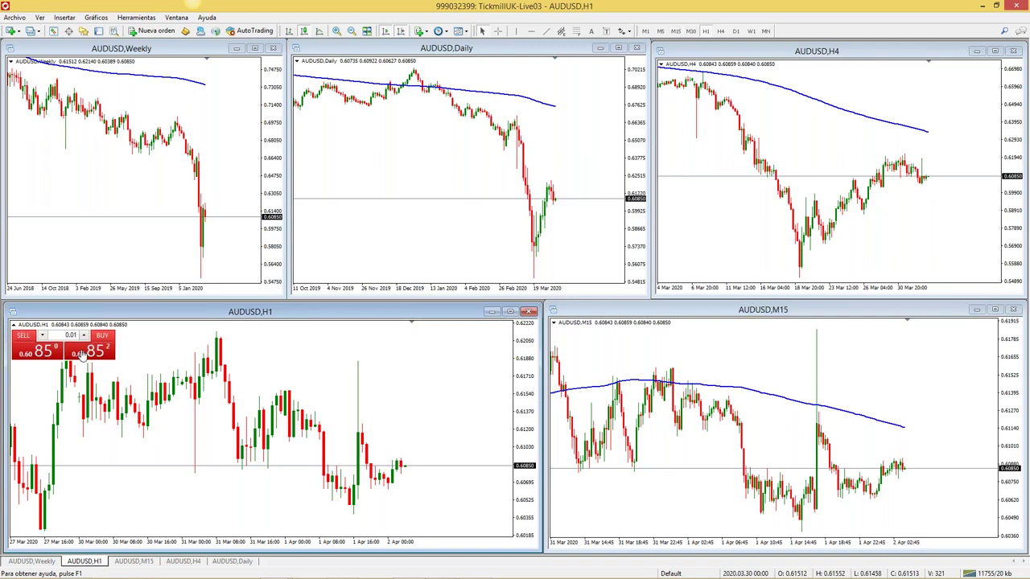
key("alt+t")
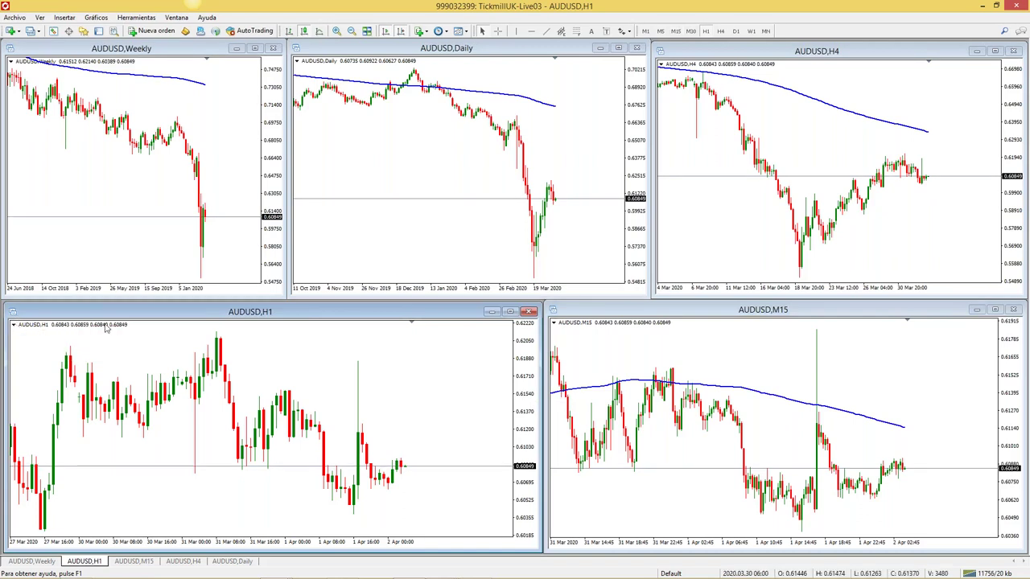
Open a new AUDUSD order, change its type to Orden pendiente, and examine the available pending order types
key("F9")
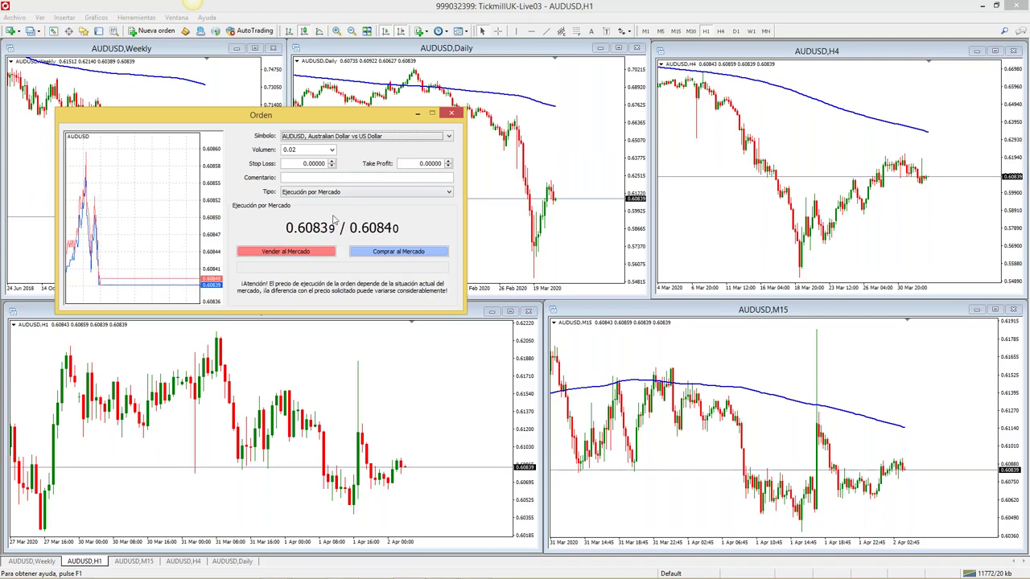
left_click(324, 193)
left_click(327, 214)
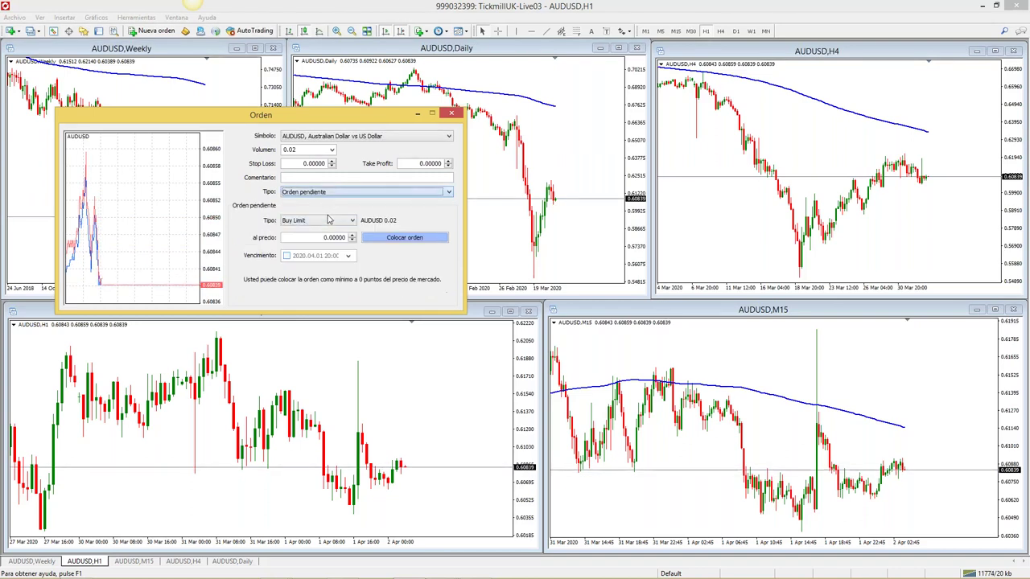
left_click(328, 222)
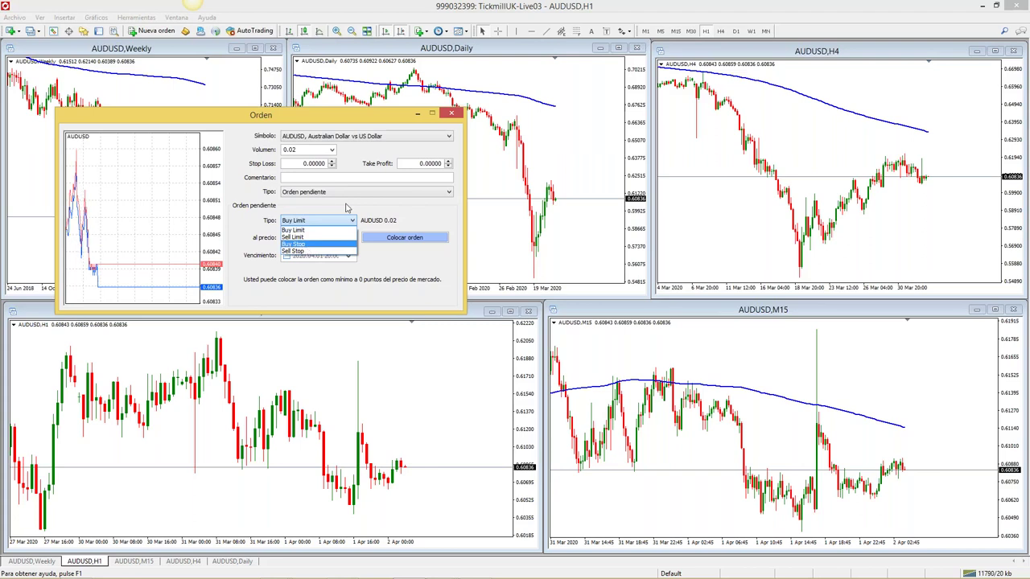
left_click(420, 214)
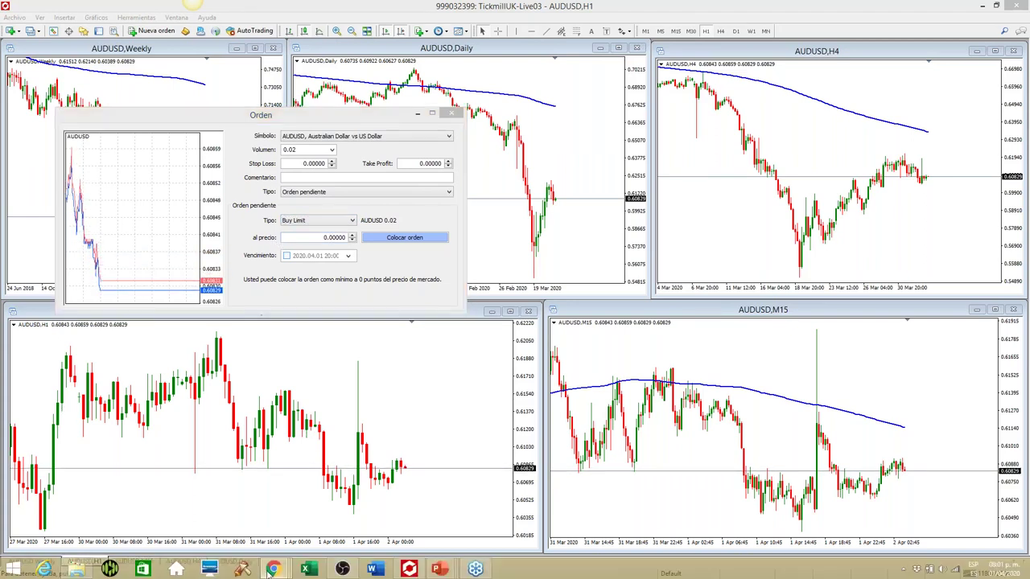
Switch to Chrome, search Google for "CALCULADORA DE POSICION FOREX", and open the Myfxbook position size calculator
mouse_move(273, 569)
left_click(354, 523)
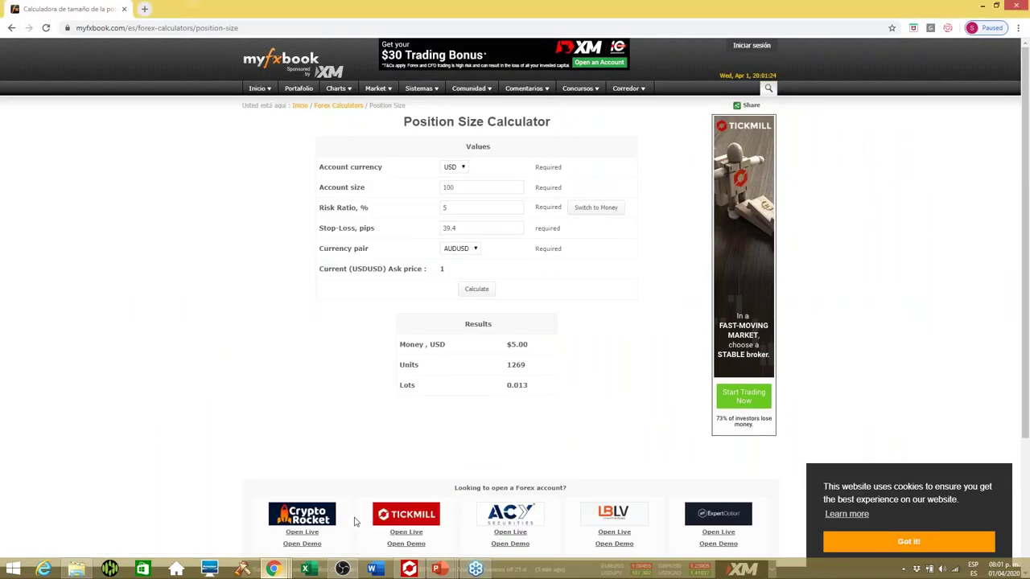
left_click(287, 27)
type("CA")
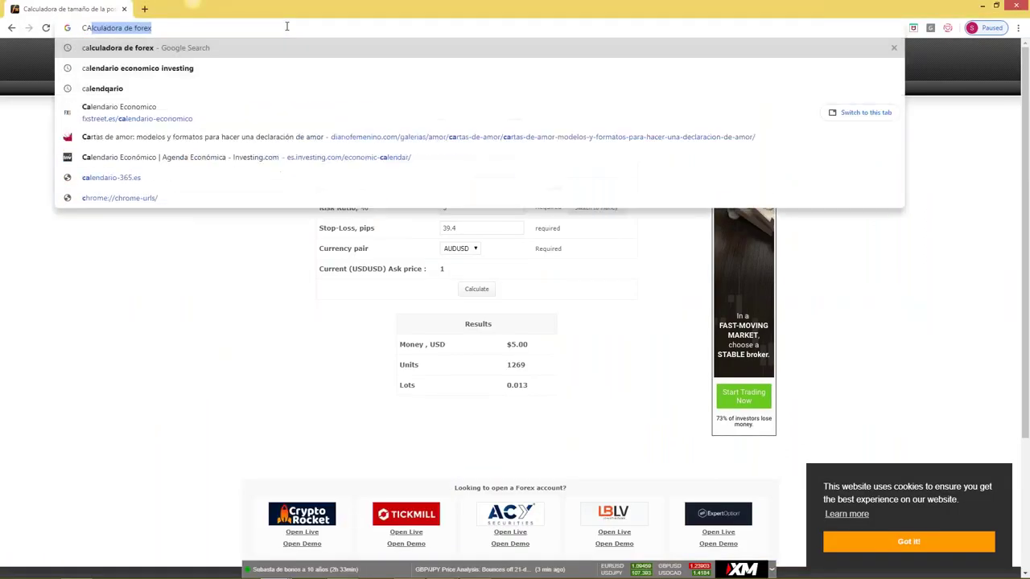
type("LCULADORA DE POSICION FOREX")
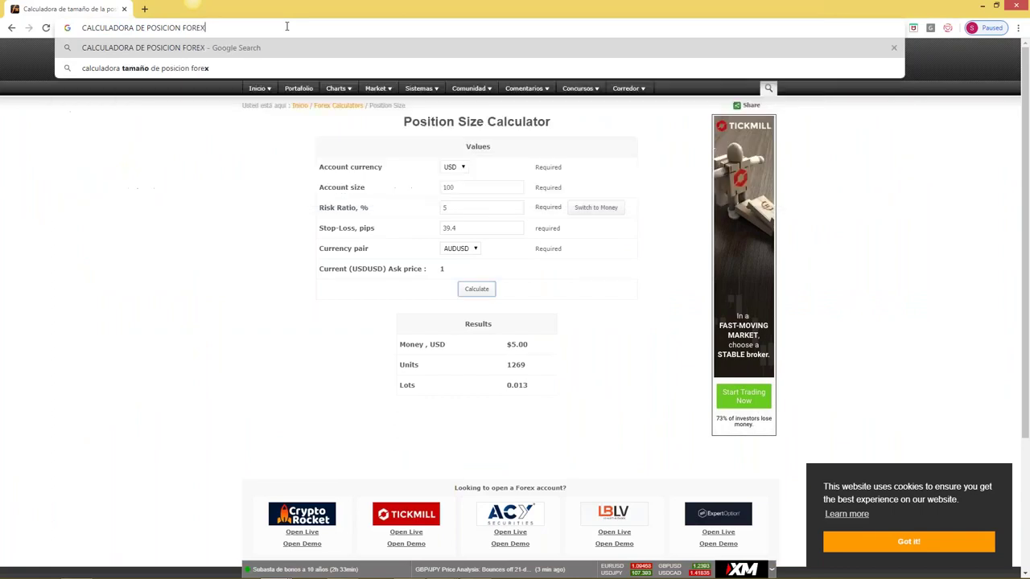
key("Return")
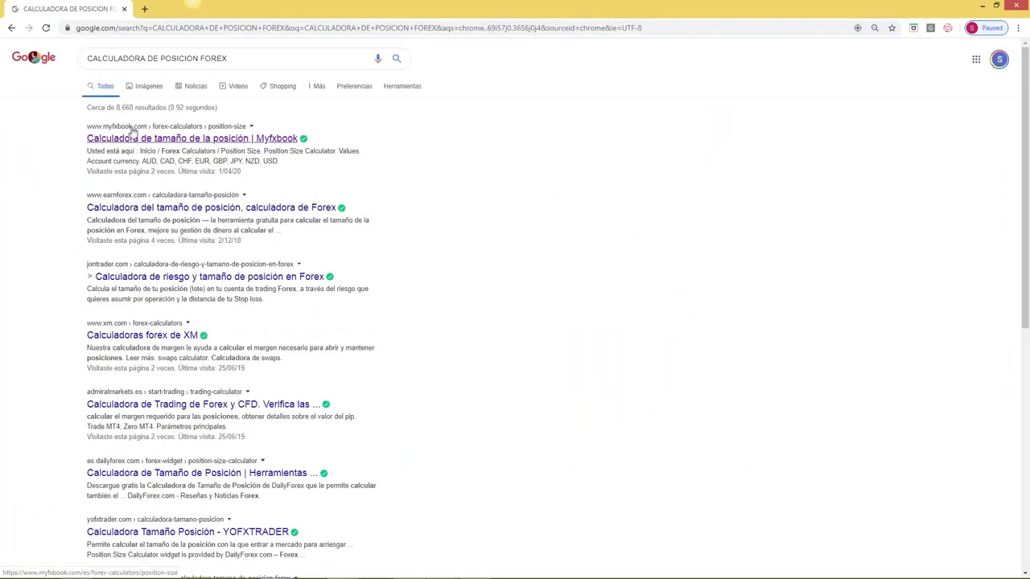
left_click(251, 142)
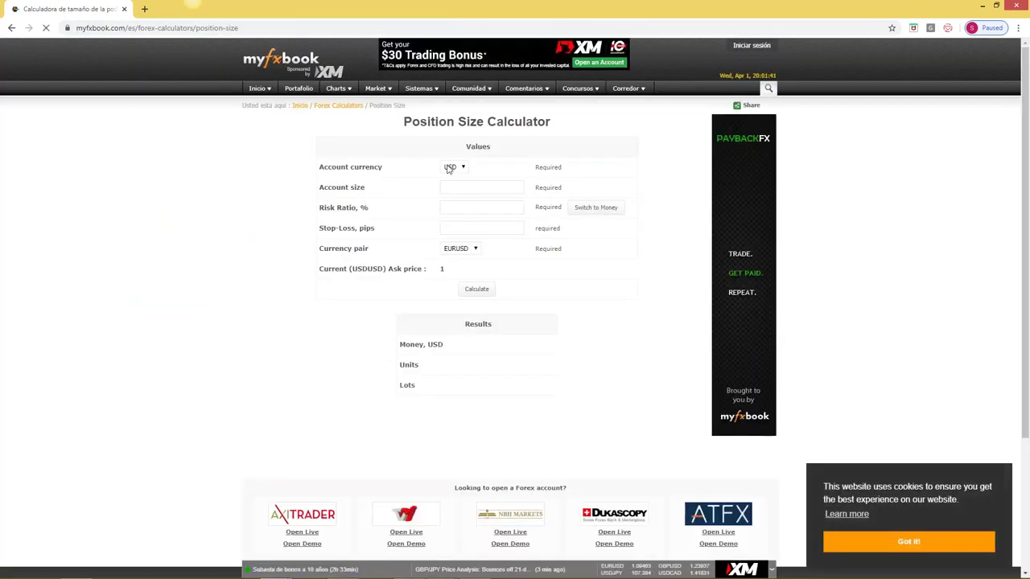
Examine the calculator's account currency, account size, risk ratio, stop-loss and currency pair fields without entering values
left_click(460, 170)
left_click(395, 194)
left_click(452, 189)
left_click(445, 208)
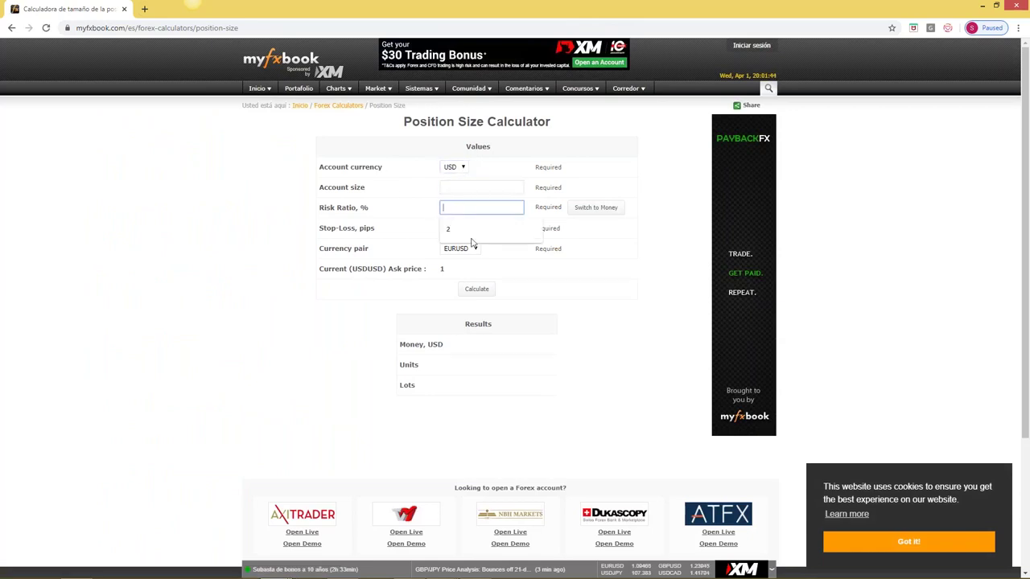
left_click(448, 229)
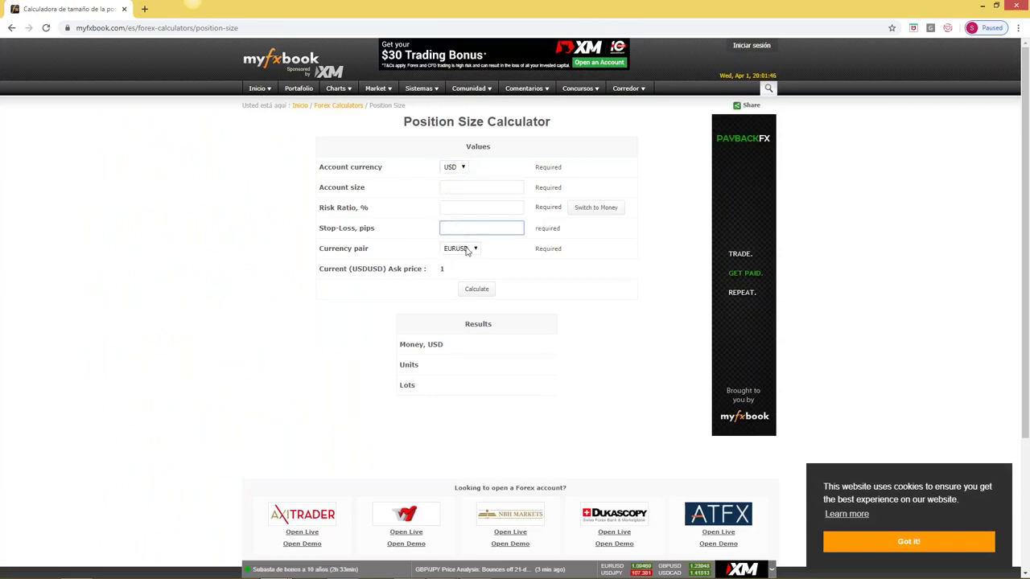
left_click(469, 249)
scroll(478, 302, "up", 2)
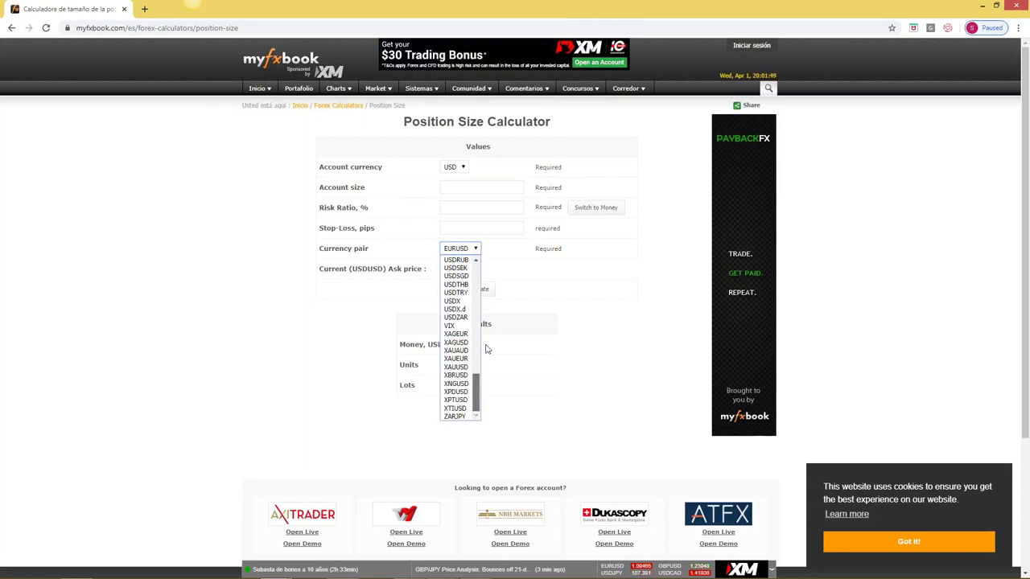
left_click(401, 273)
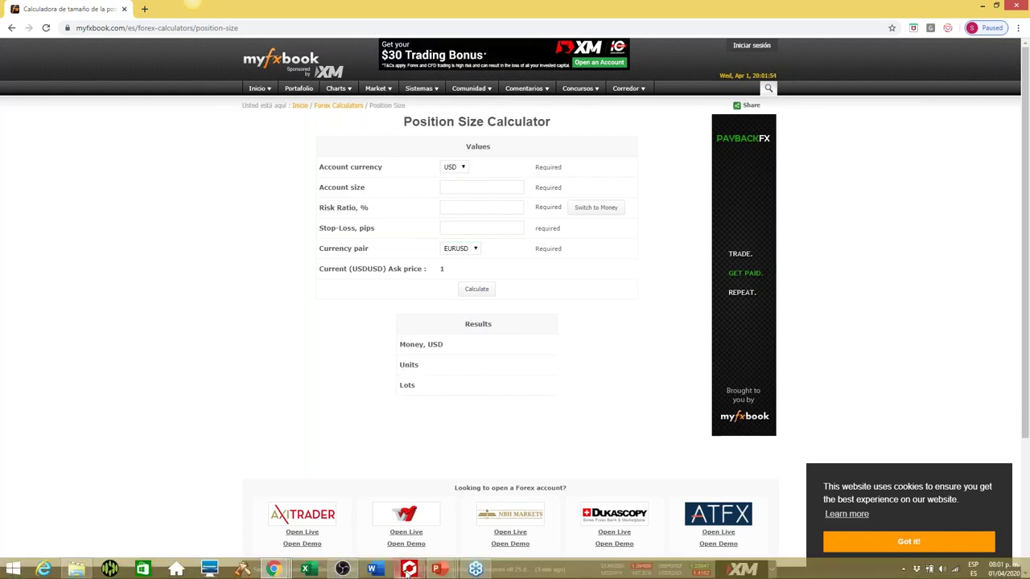
Switch to MetaTrader and close the Orden dialog without placing an order
left_click(409, 570)
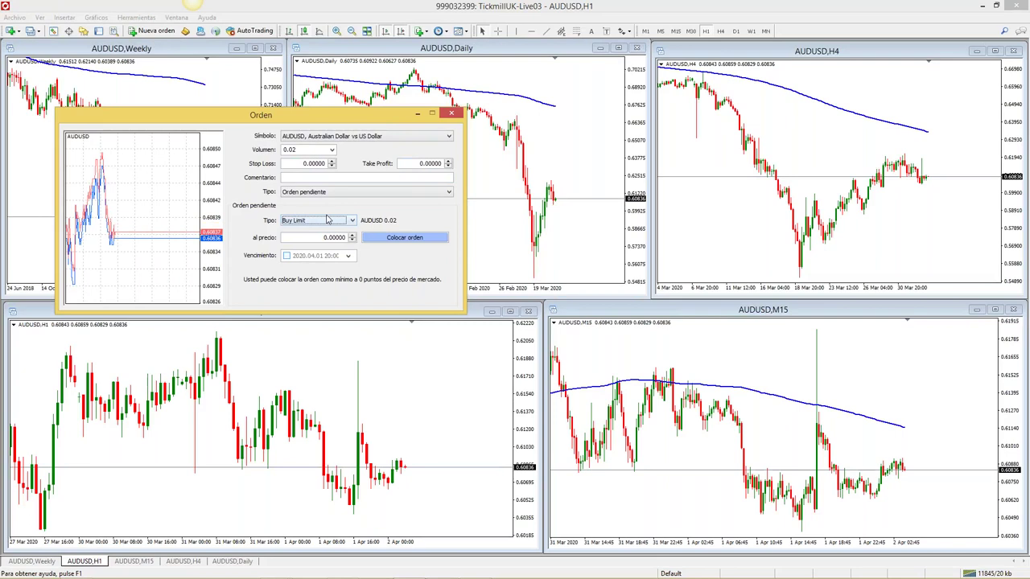
left_click(452, 114)
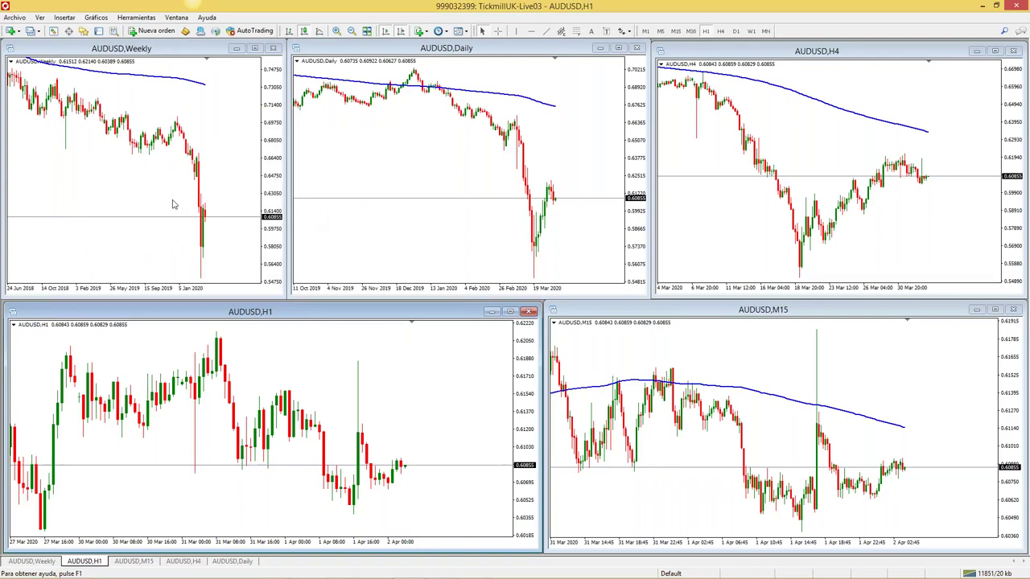
Draw a horizontal line at about 0.667 and a rising trendline crossing the latest candles on the Weekly chart
left_click(236, 202)
left_click(530, 31)
left_click_drag(104, 191, 117, 153)
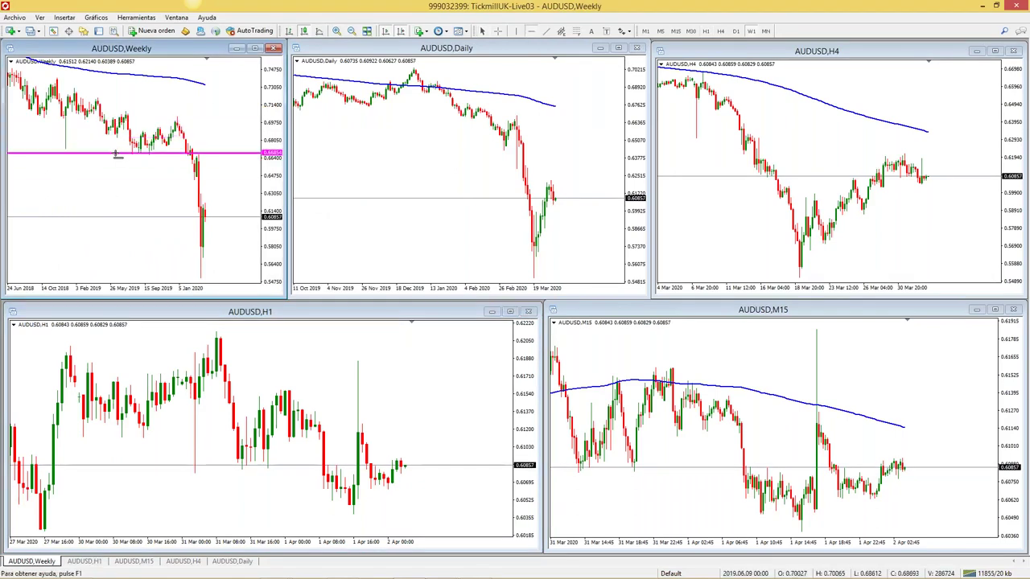
left_click_drag(61, 259, 230, 153)
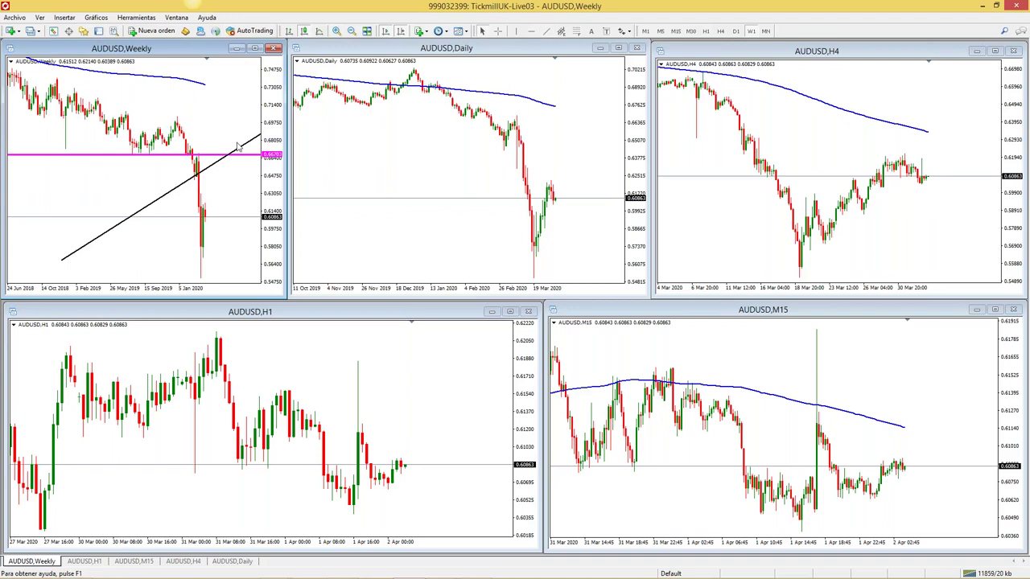
Draw a vertical line at 2020.04.12 on the Weekly chart and set its colour to Turquoise
left_click(514, 31)
left_click(177, 138)
left_click_drag(177, 139, 209, 143)
right_click(209, 131)
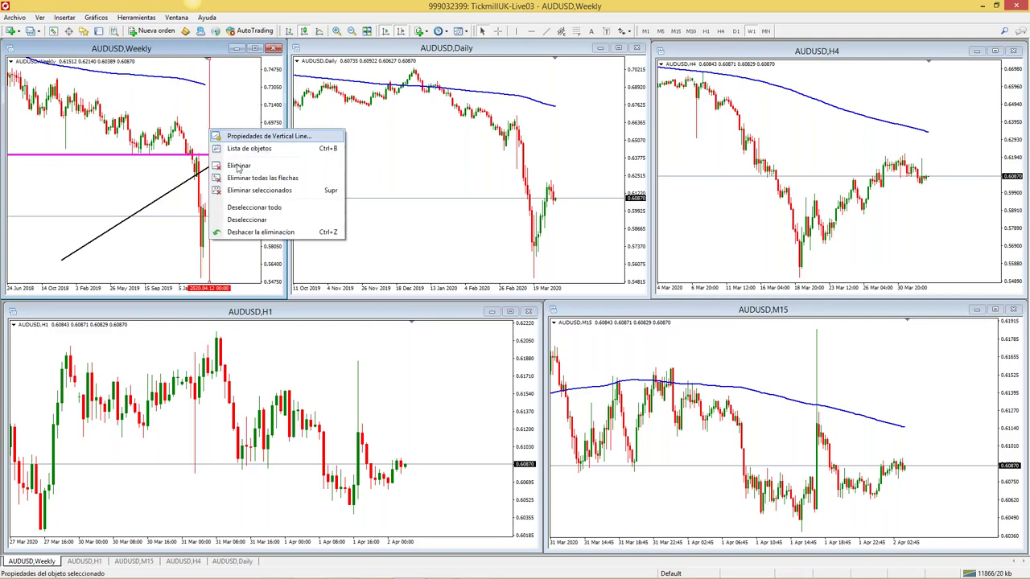
left_click(269, 136)
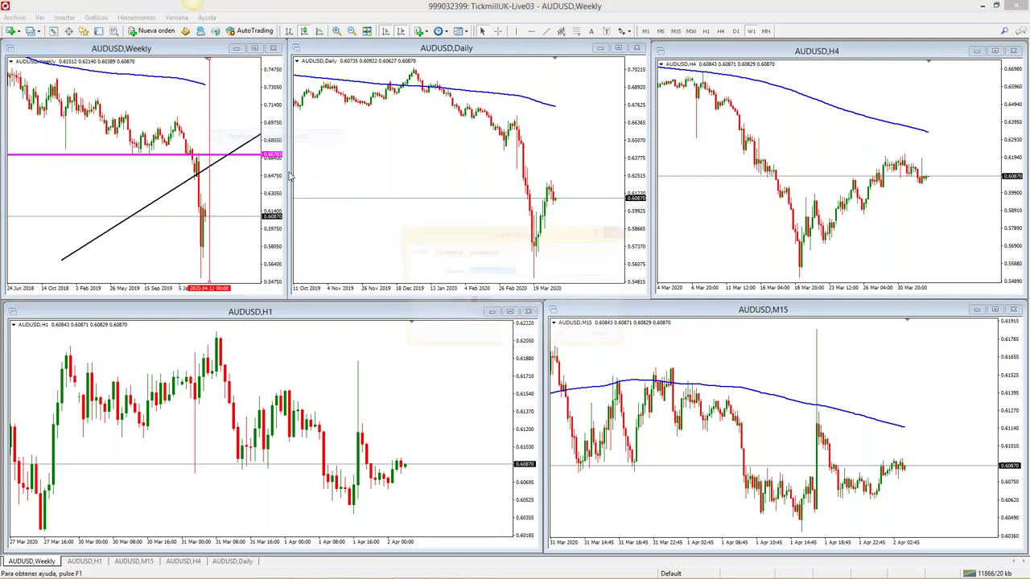
left_click(524, 302)
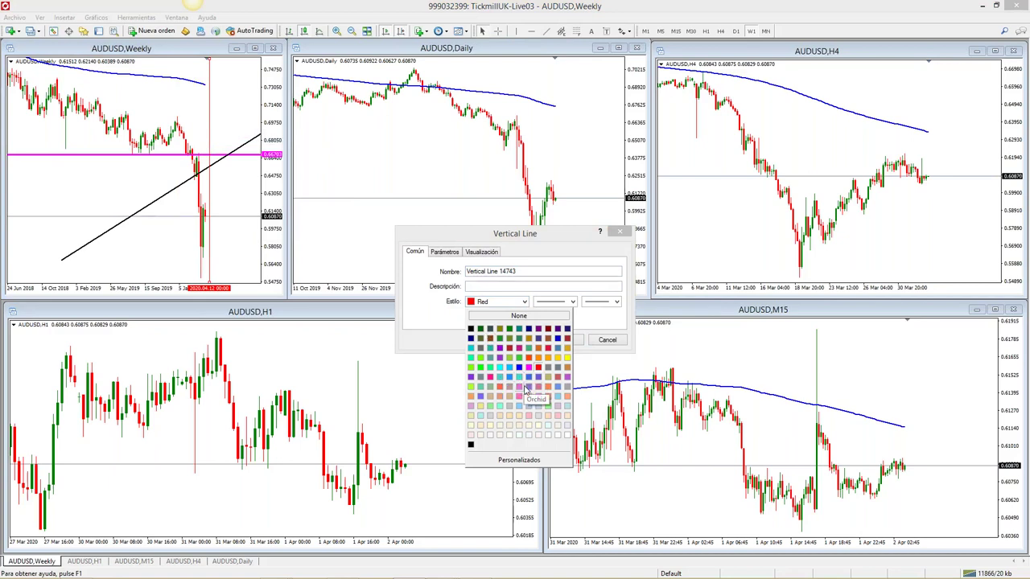
left_click(520, 377)
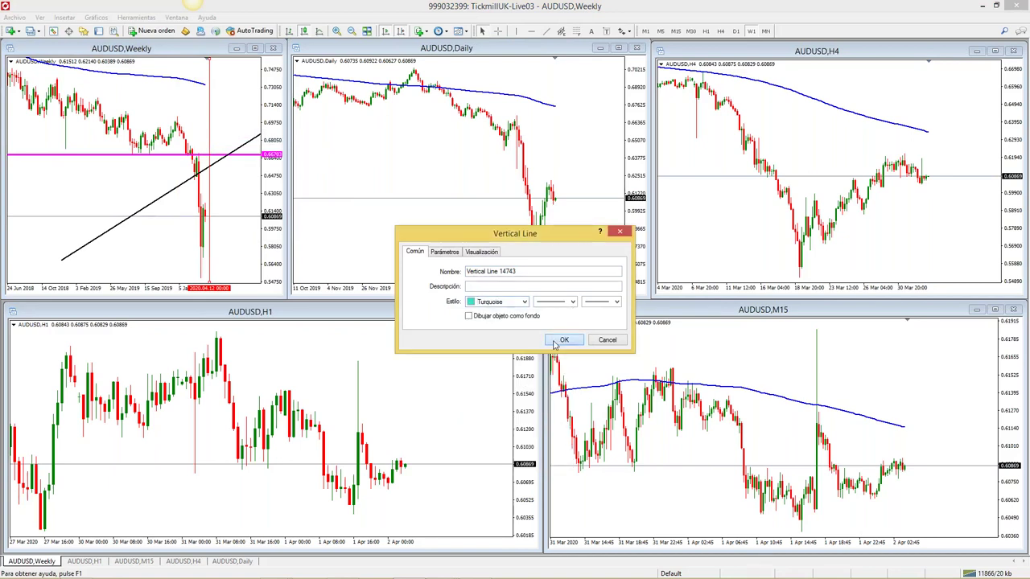
left_click(563, 340)
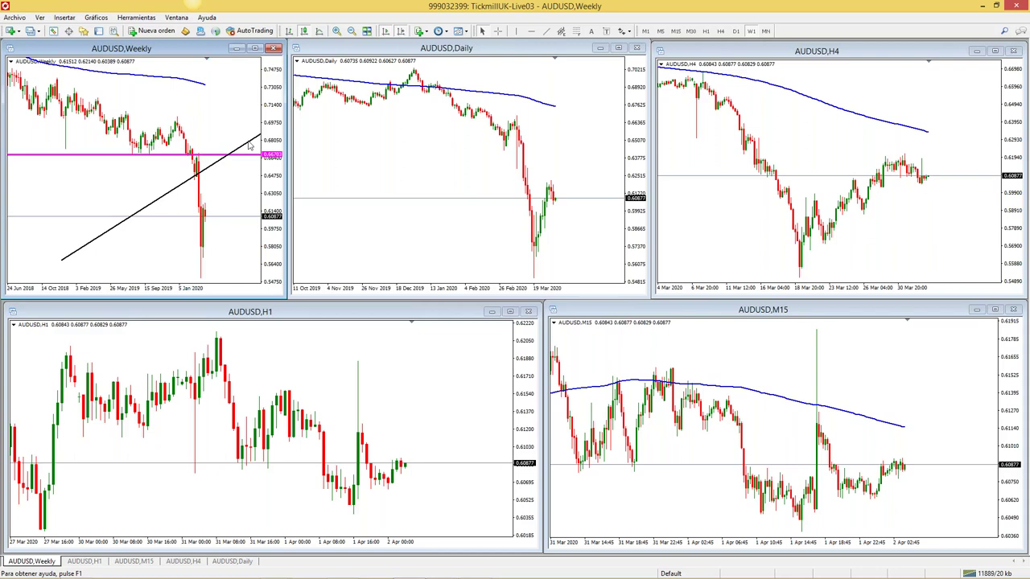
Delete the trendline and the horizontal line from the Weekly chart, and widen the M15 chart window slightly
key("Delete")
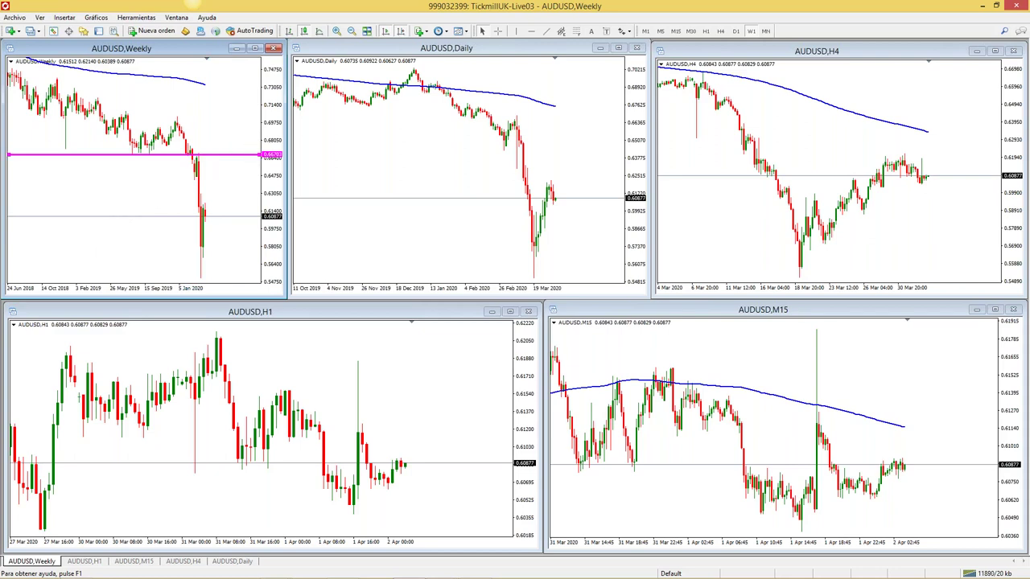
key("Delete")
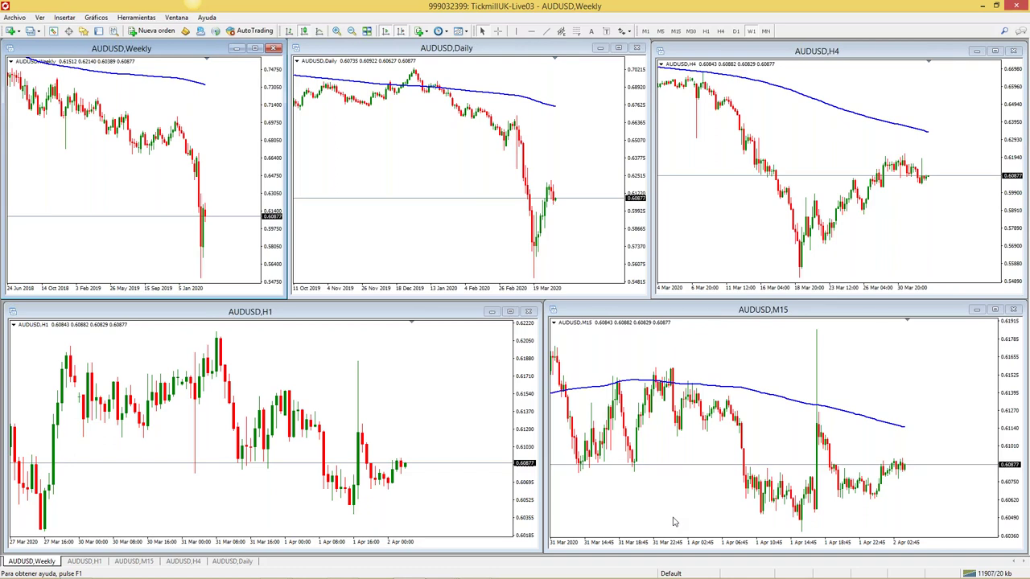
left_click_drag(540, 451, 538, 453)
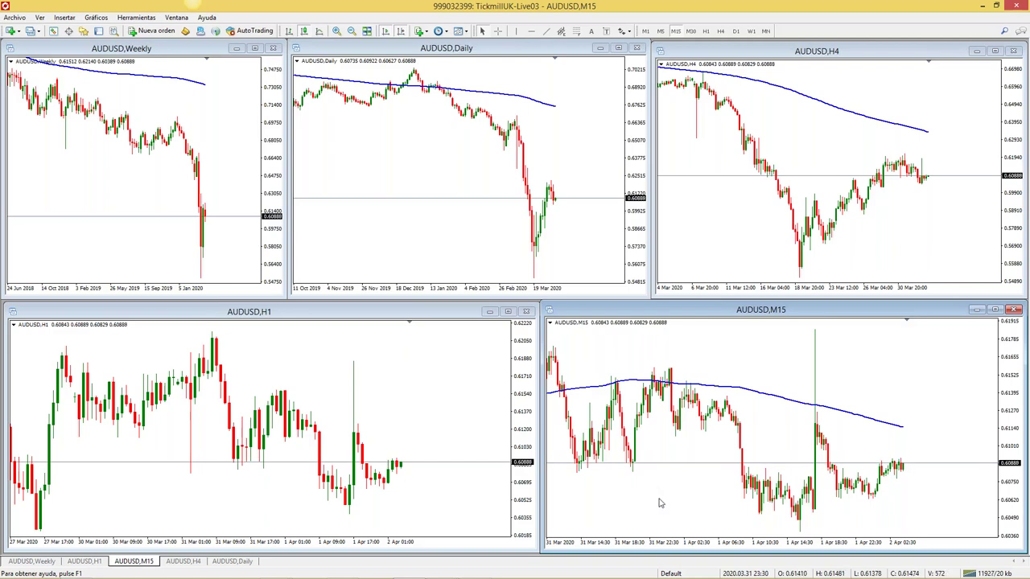
Load the 01 EUR USD profile and examine its Monthly, Weekly and Daily charts at full size
left_click(666, 573)
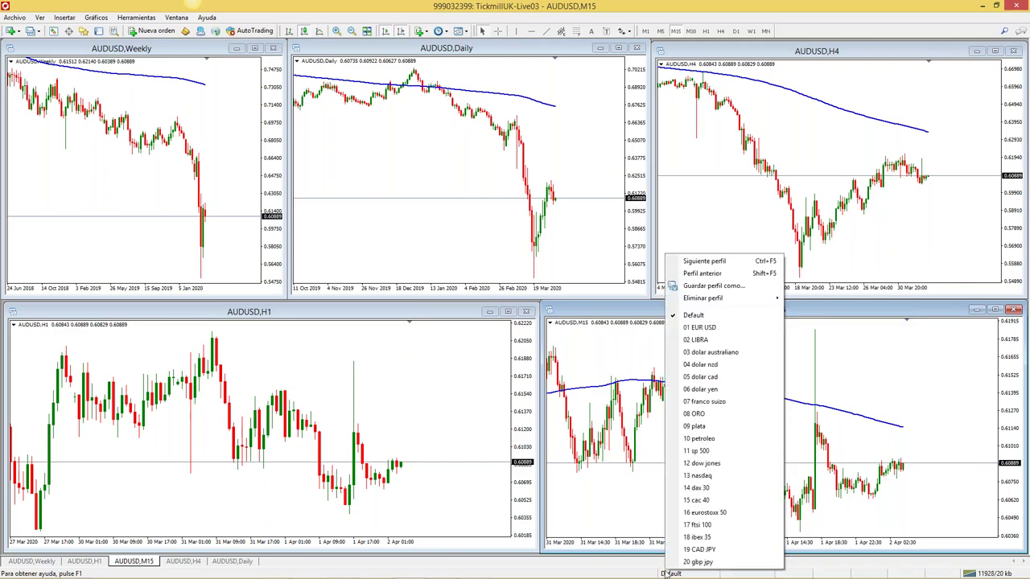
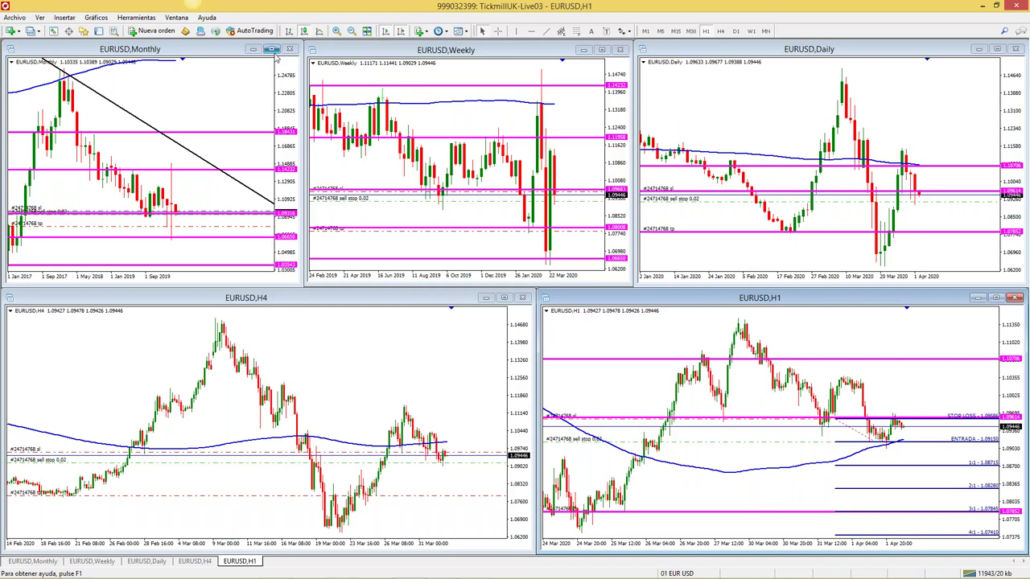
left_click(273, 50)
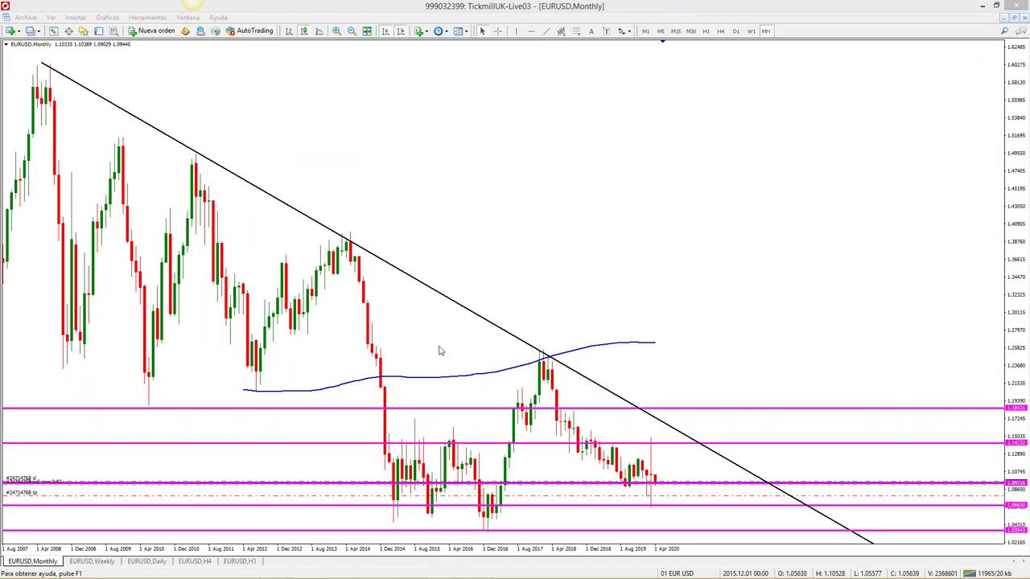
left_click(92, 561)
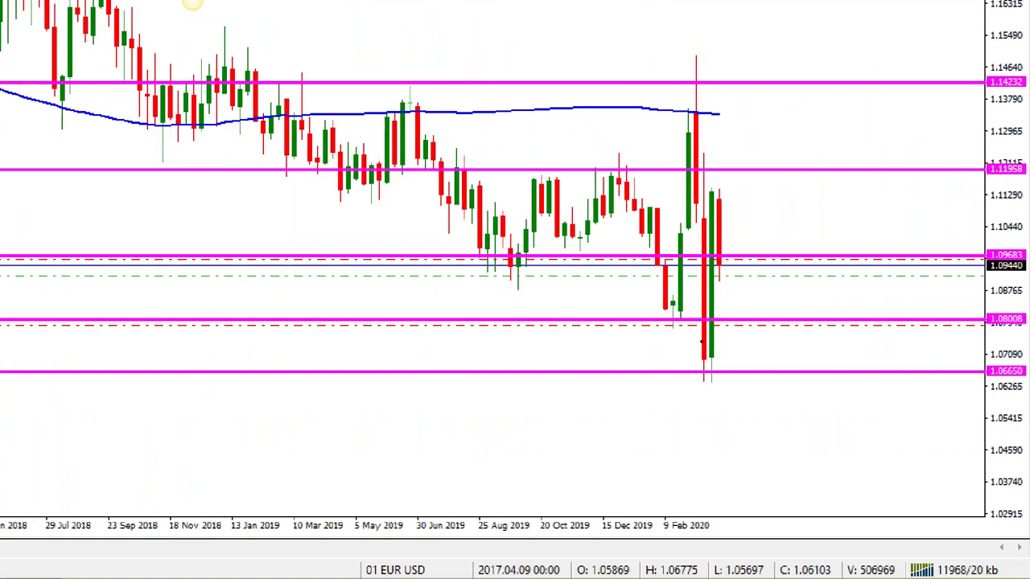
left_click_drag(722, 262, 746, 320)
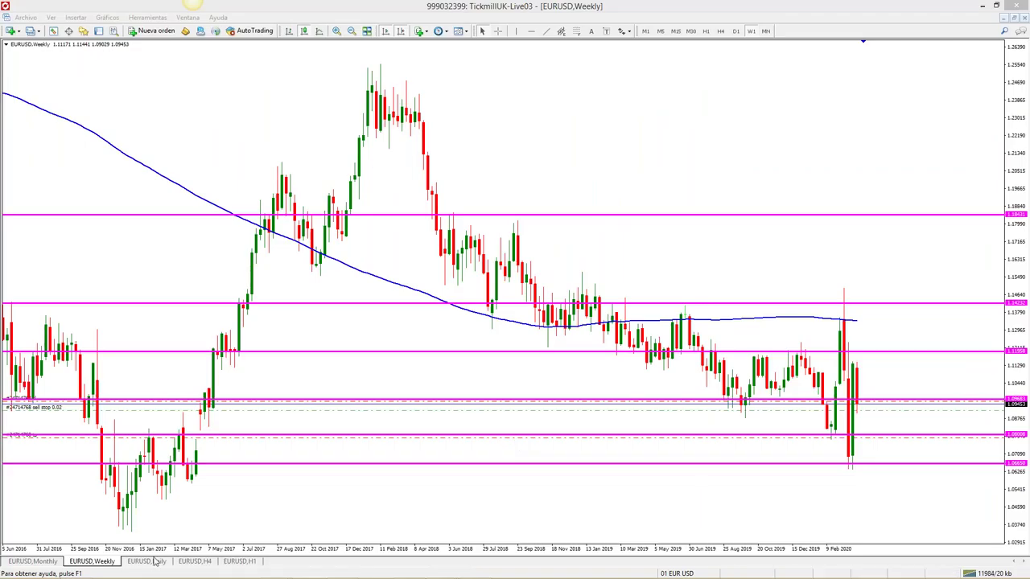
left_click(148, 561)
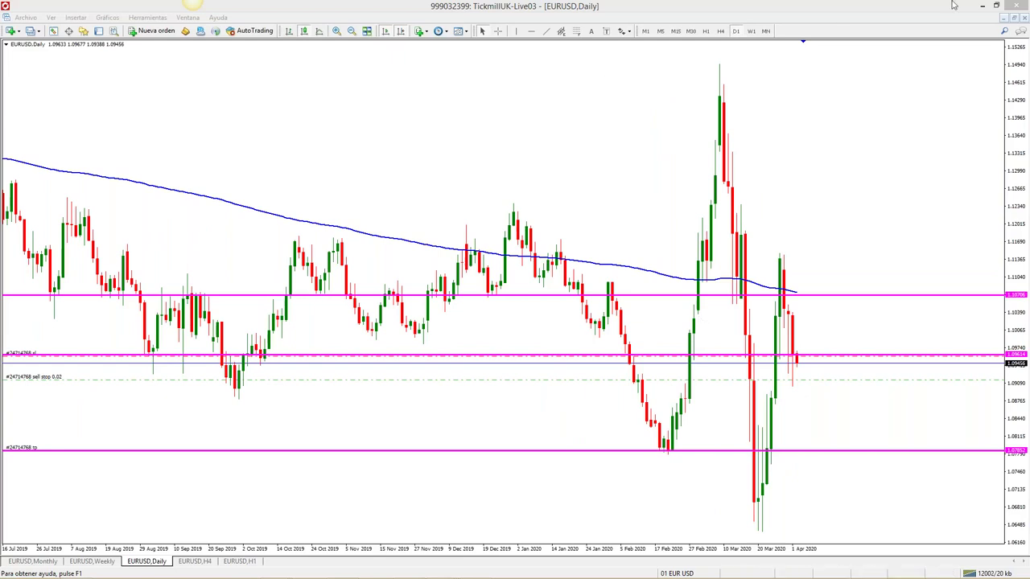
left_click(1011, 18)
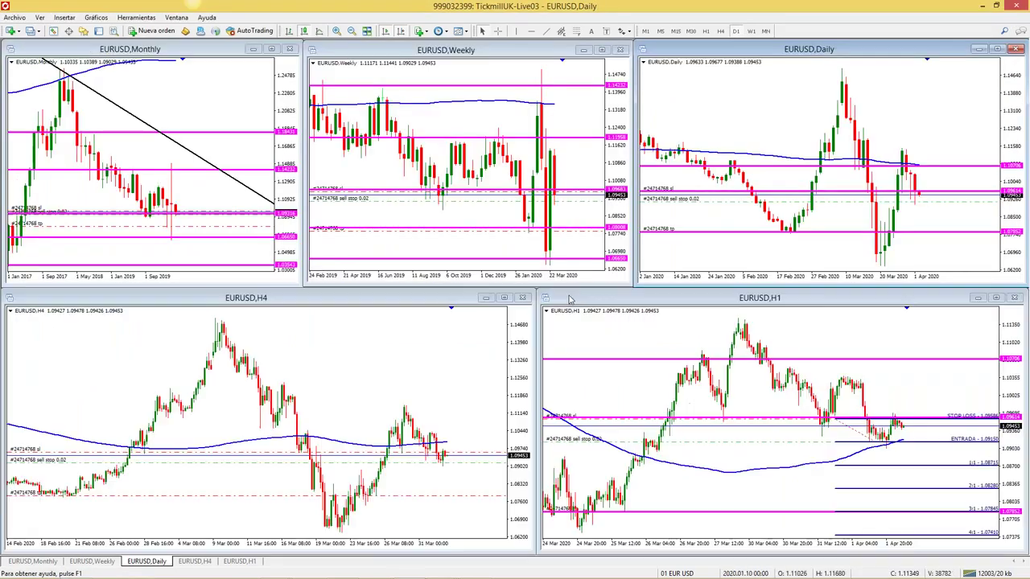
Examine the EURUSD H4 and H1 charts at full size, including the H1 risk-reward levels, and restore the five-chart layout
left_click(502, 298)
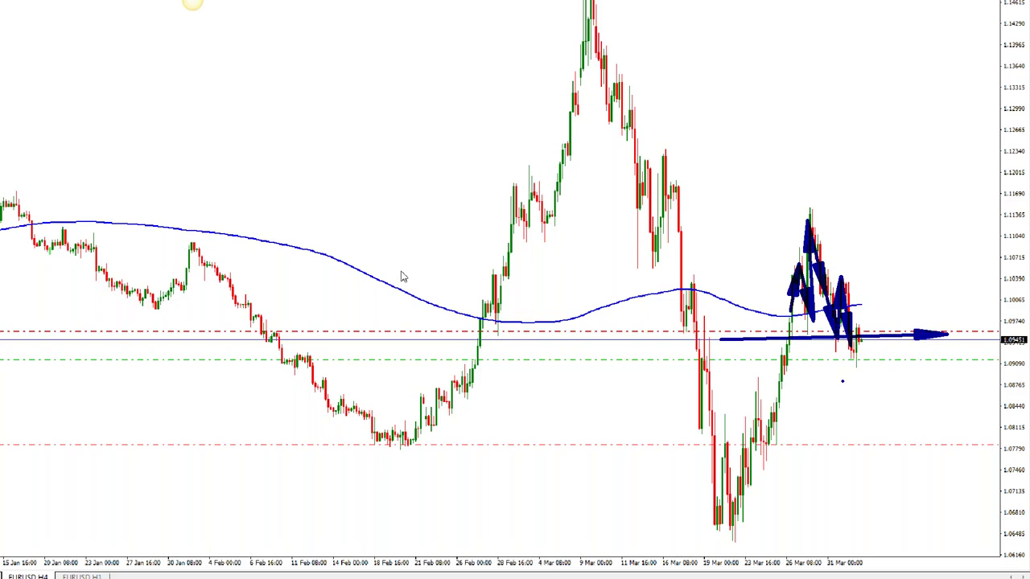
key("Escape")
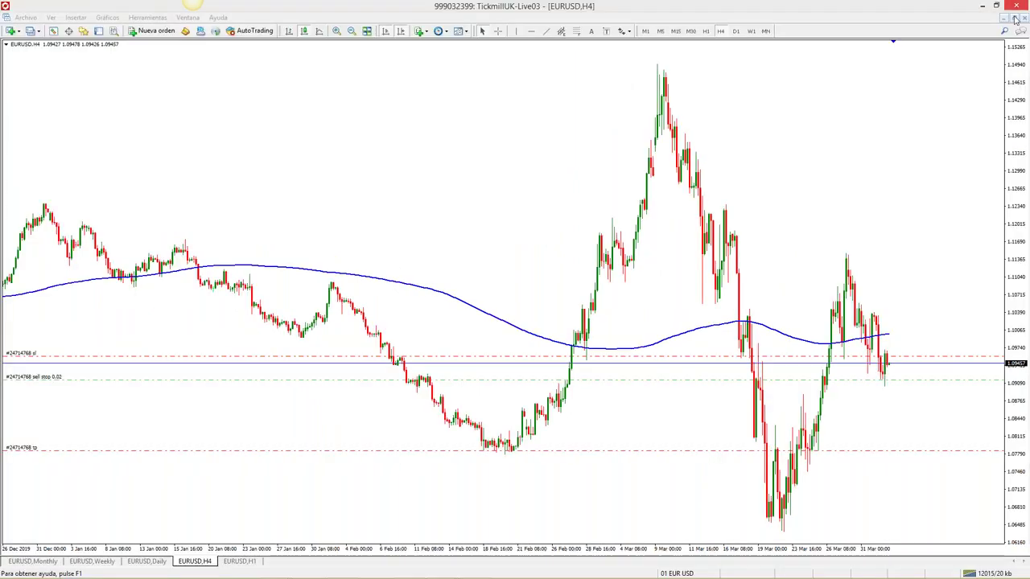
left_click(1005, 17)
left_click(998, 298)
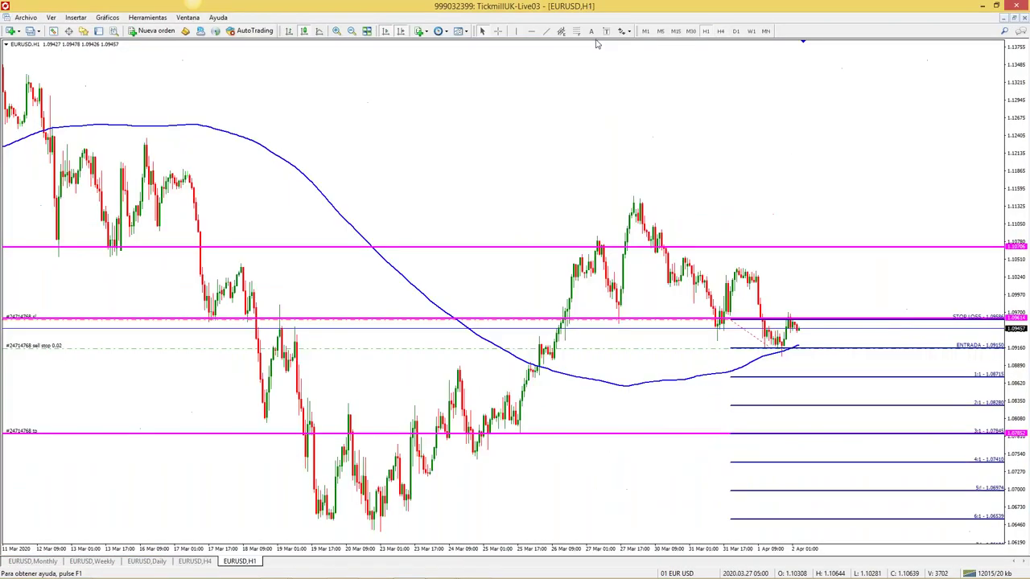
left_click(335, 31)
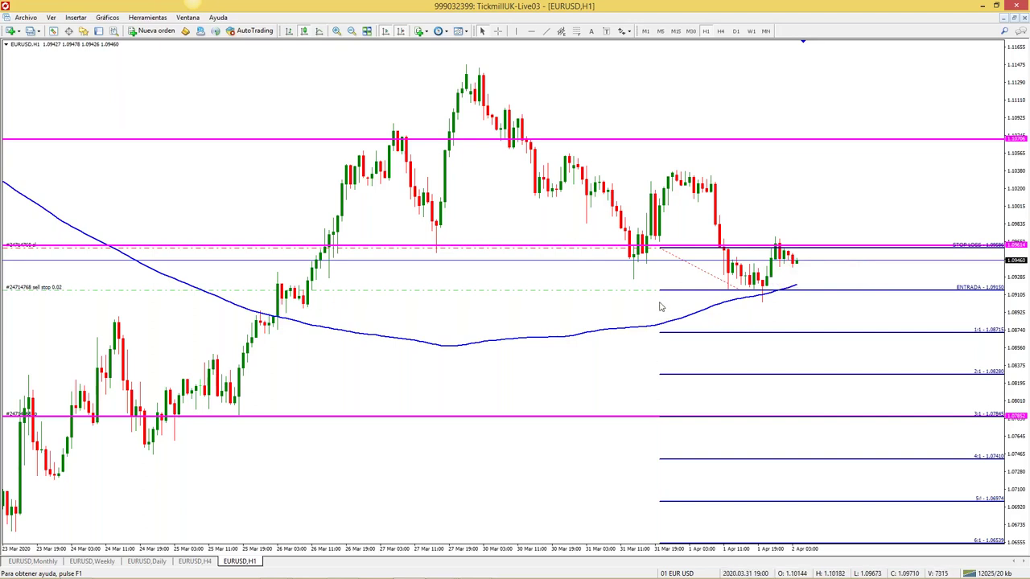
left_click(352, 31)
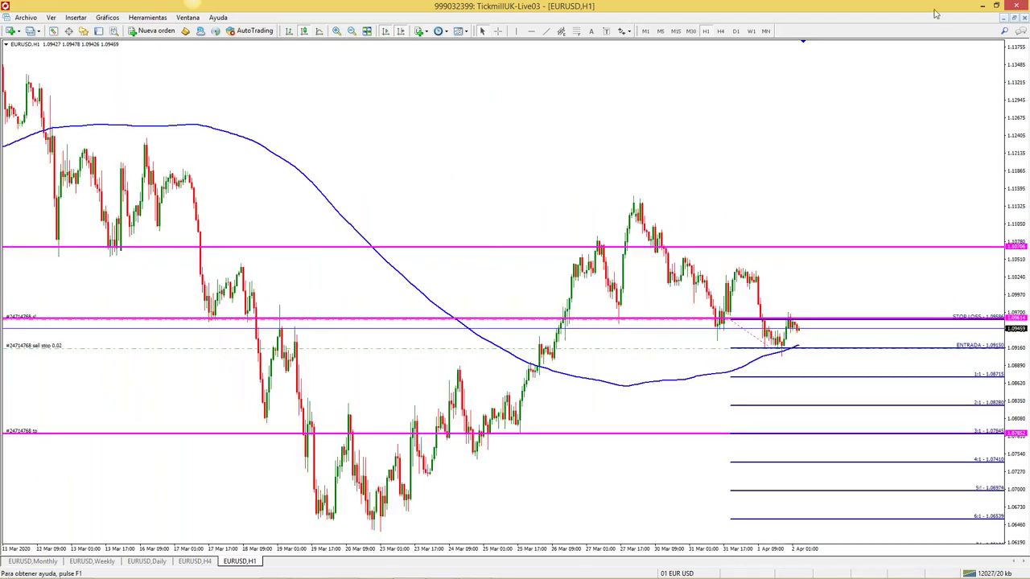
left_click(1014, 17)
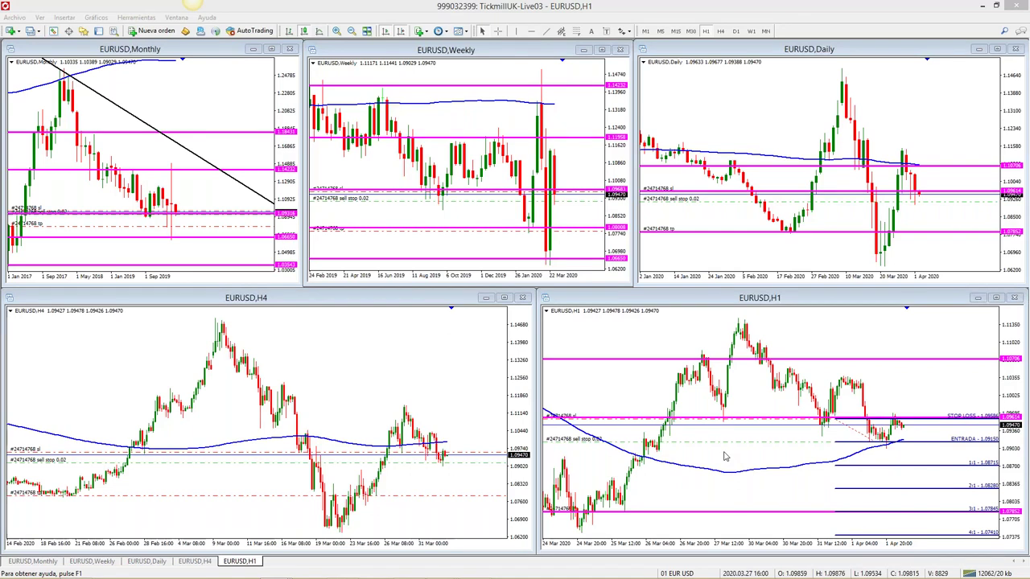
Load the 03 dolar australiano profile and view the AUDUSD H1 chart maximized and enlarged by one zoom level
left_click(693, 573)
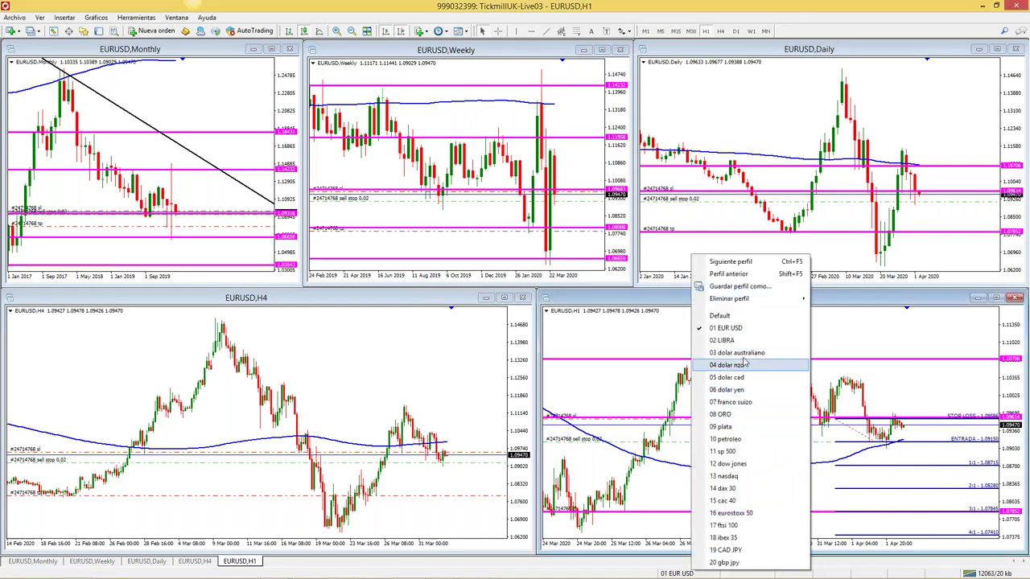
left_click(742, 360)
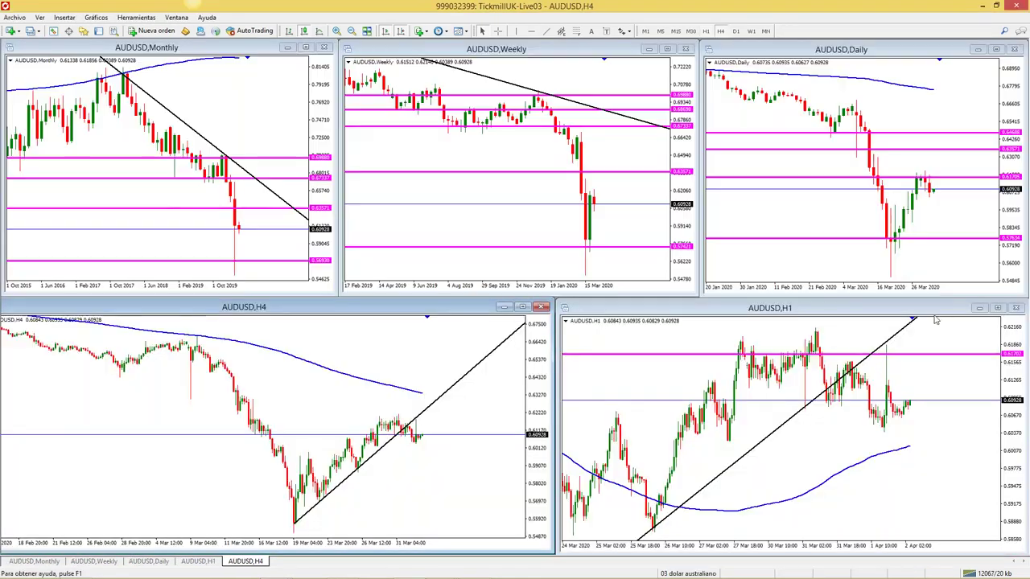
left_click(997, 308)
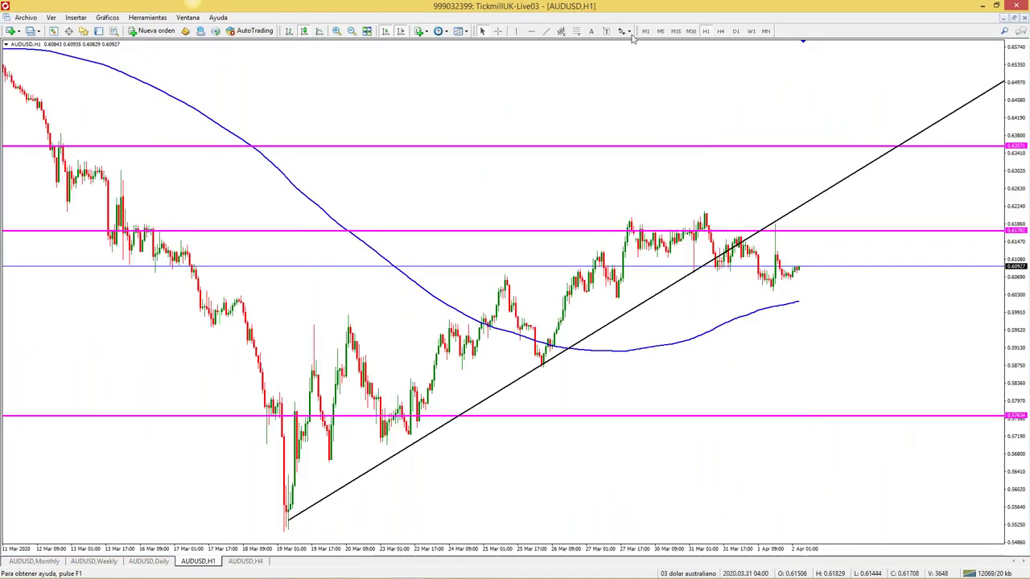
left_click(336, 30)
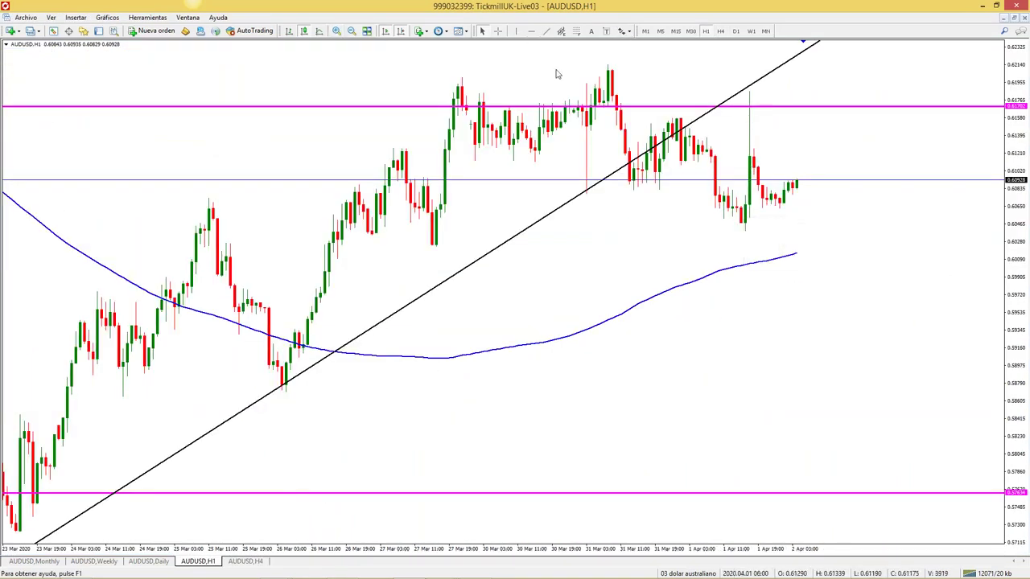
Draw a Fibonacci retracement on the AUDUSD H1 chart with the entry at about 0.6086 and the stop loss at about 0.6157
left_click(576, 30)
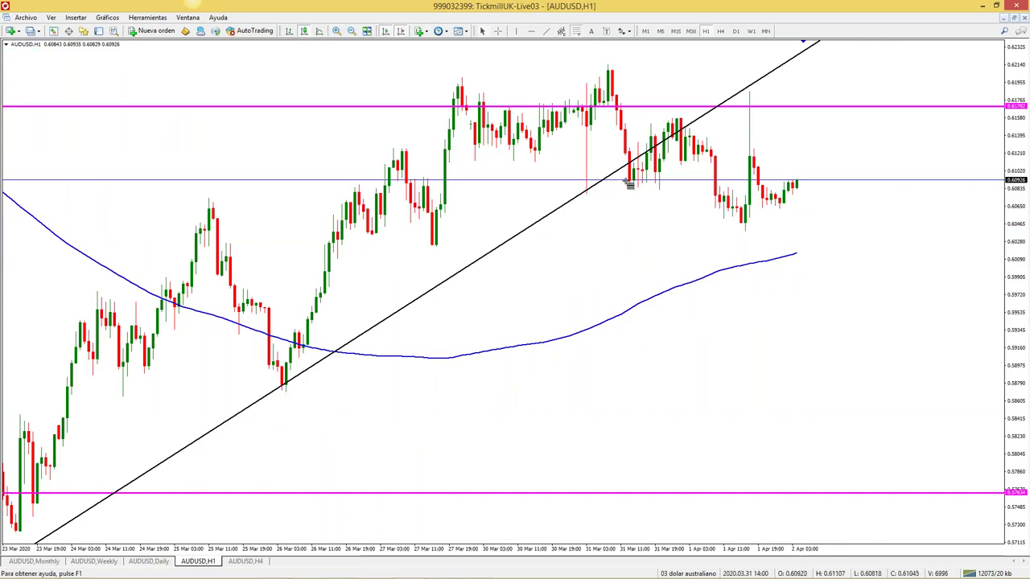
left_click_drag(628, 185, 618, 168)
left_click_drag(576, 129, 563, 119)
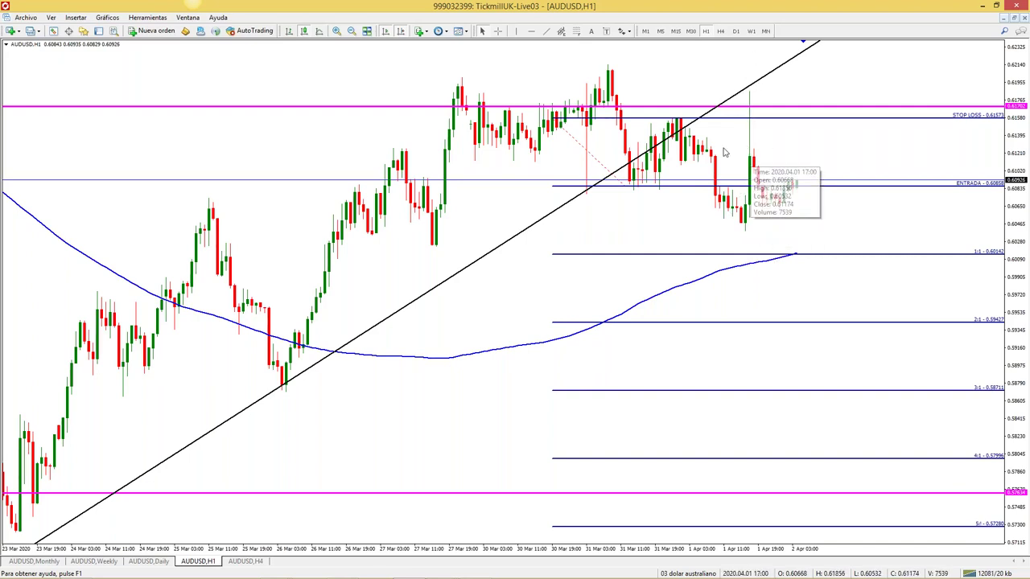
mouse_move(713, 160)
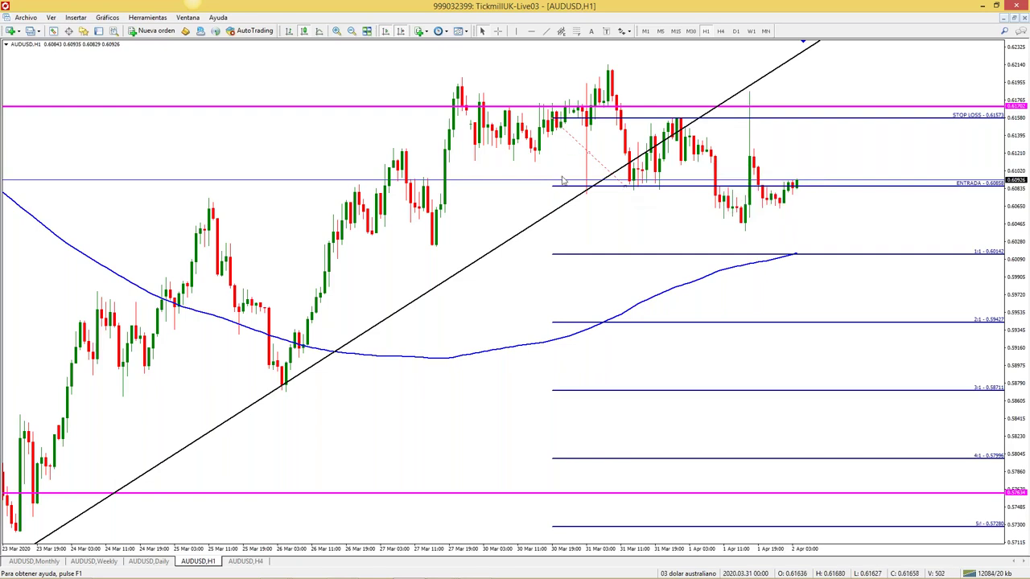
Delete the Fibonacci retracement from the AUDUSD H1 chart, restore the five-chart layout and make the H4 chart active
key("Delete")
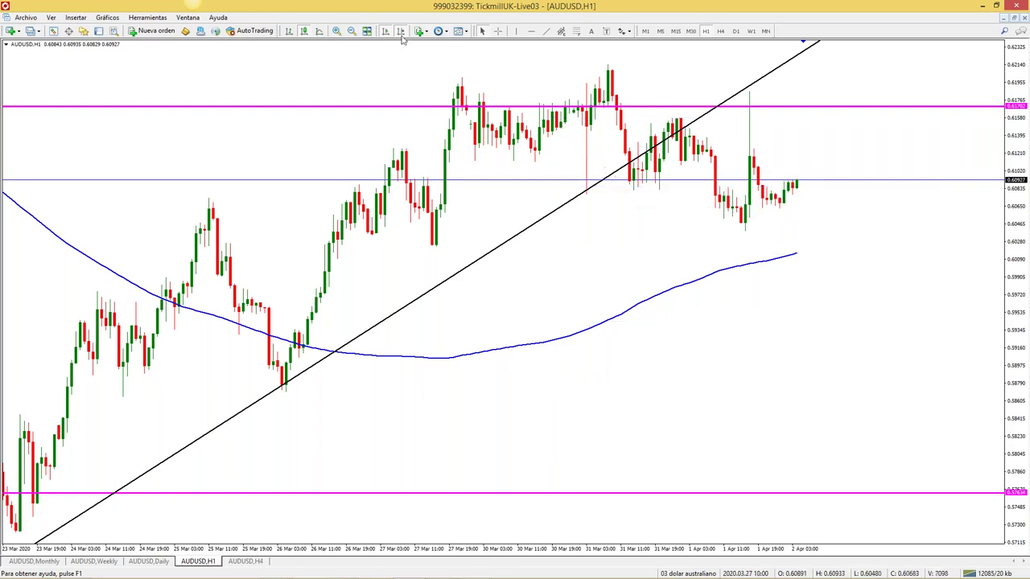
left_click(352, 31)
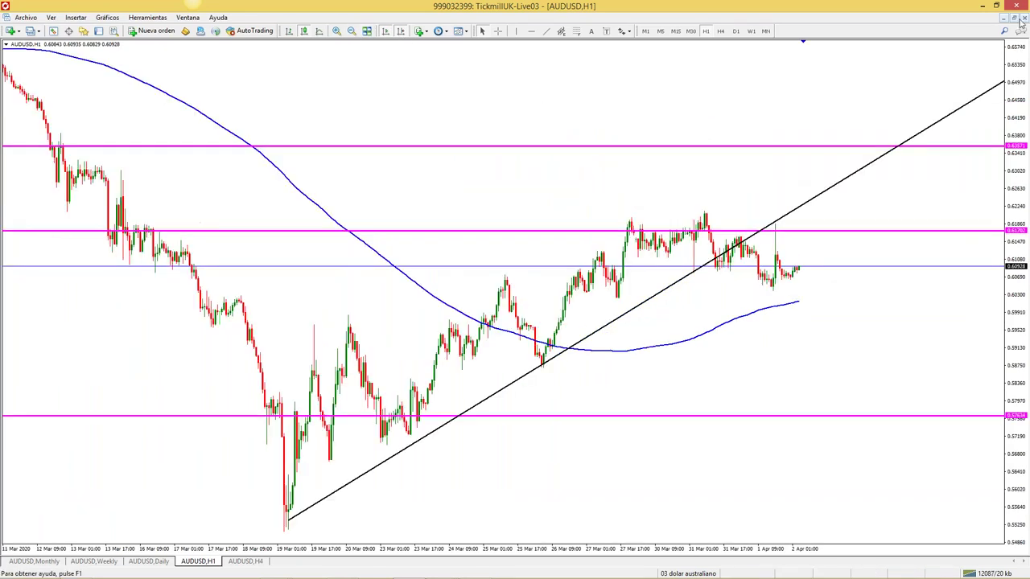
left_click(1013, 17)
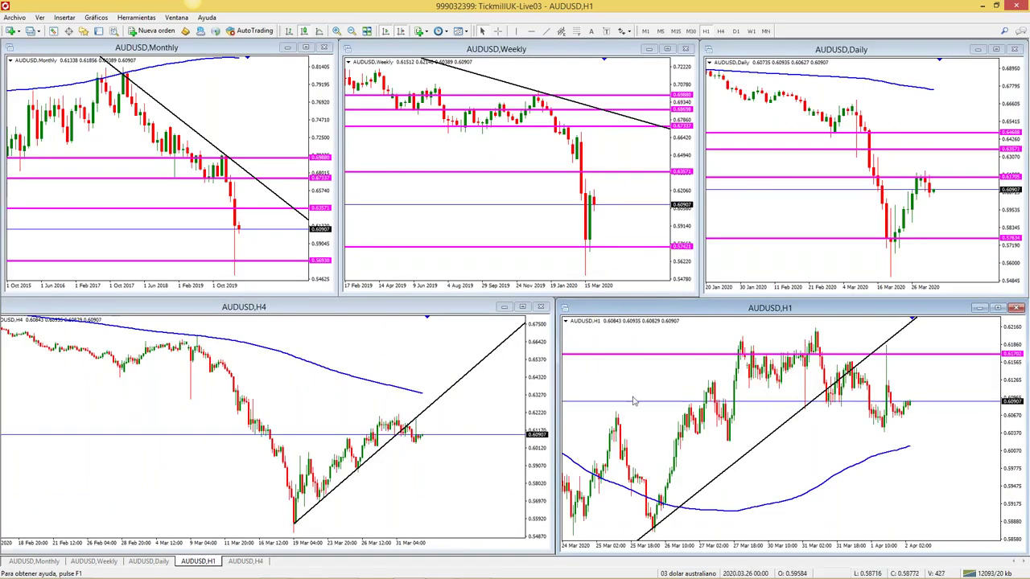
left_click(446, 463)
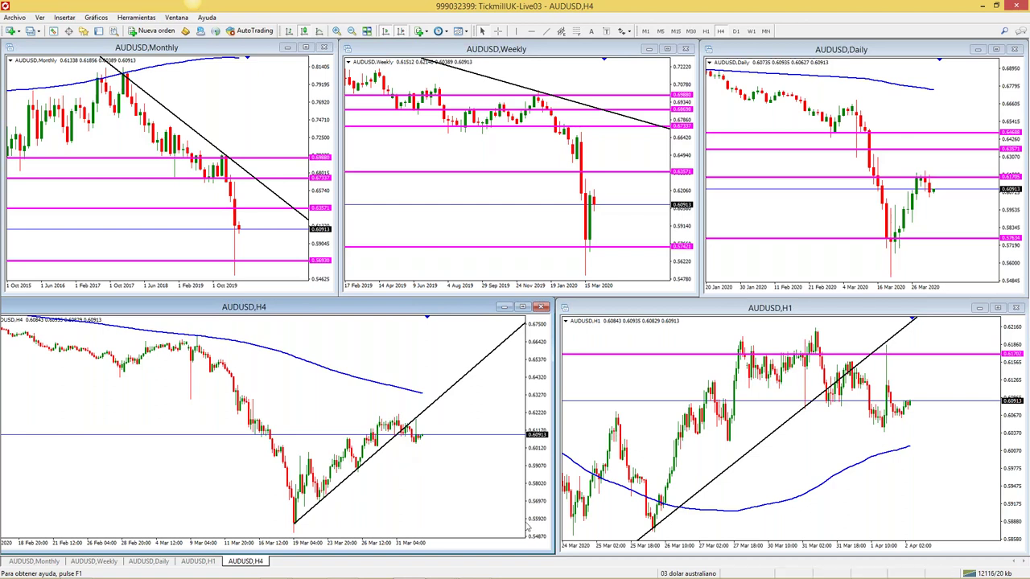
Load the 08 ORO profile and maximize the XAUUSD Daily chart
left_click(686, 575)
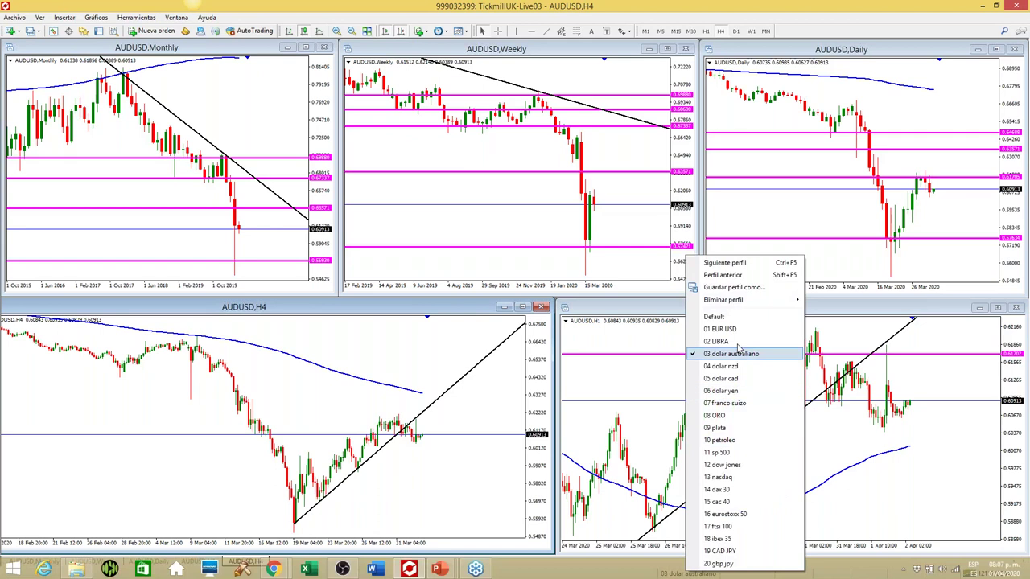
left_click(750, 416)
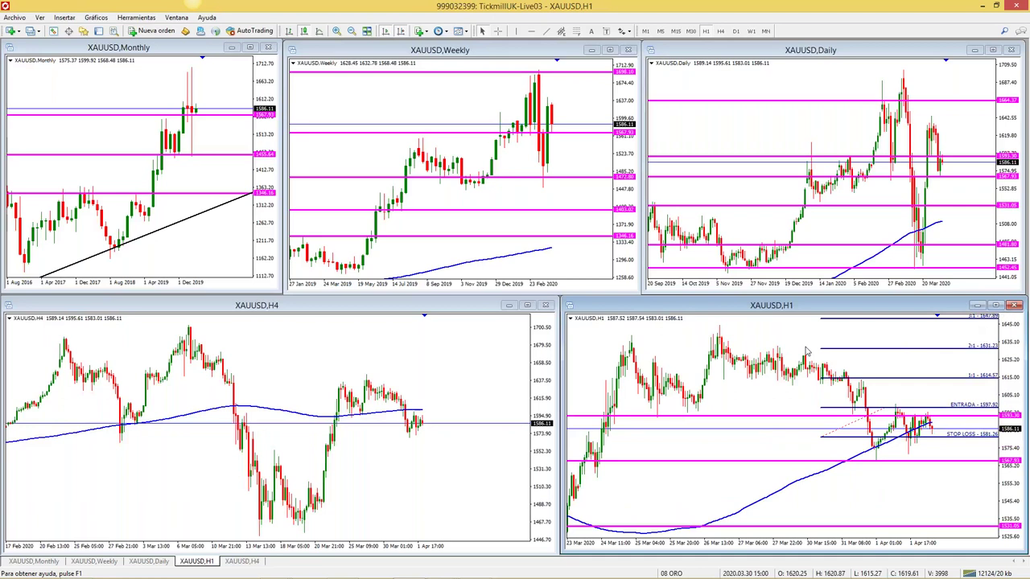
left_click(993, 50)
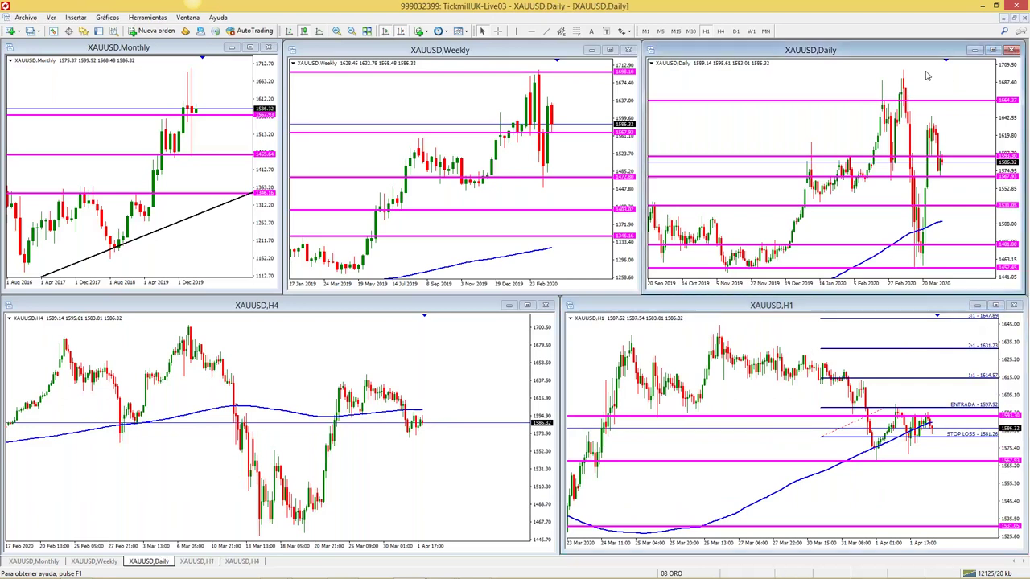
Examine the XAUUSD Daily chart enlarged by one zoom level, reset the zoom and restore the five-chart layout
left_click(337, 30)
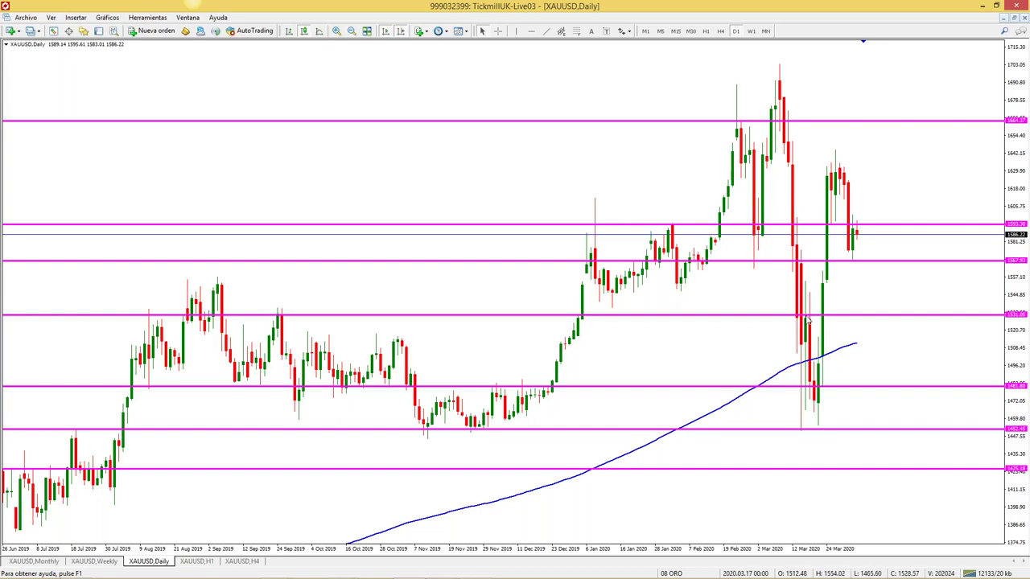
left_click(351, 31)
left_click(1016, 17)
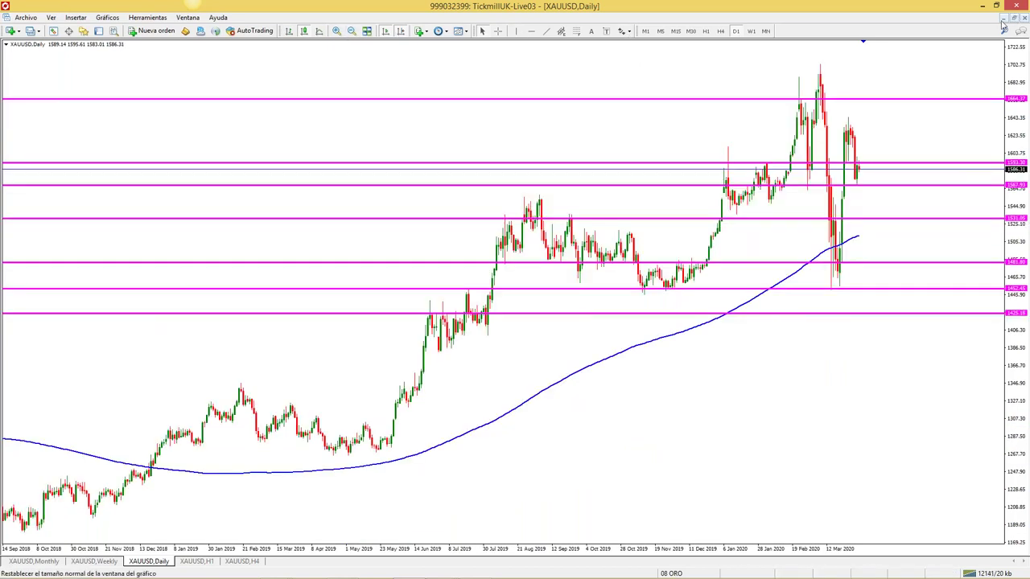
View the XAUUSD H4 chart maximized and enlarged by one zoom level, then return it to its original zoom and layout
double_click(520, 303)
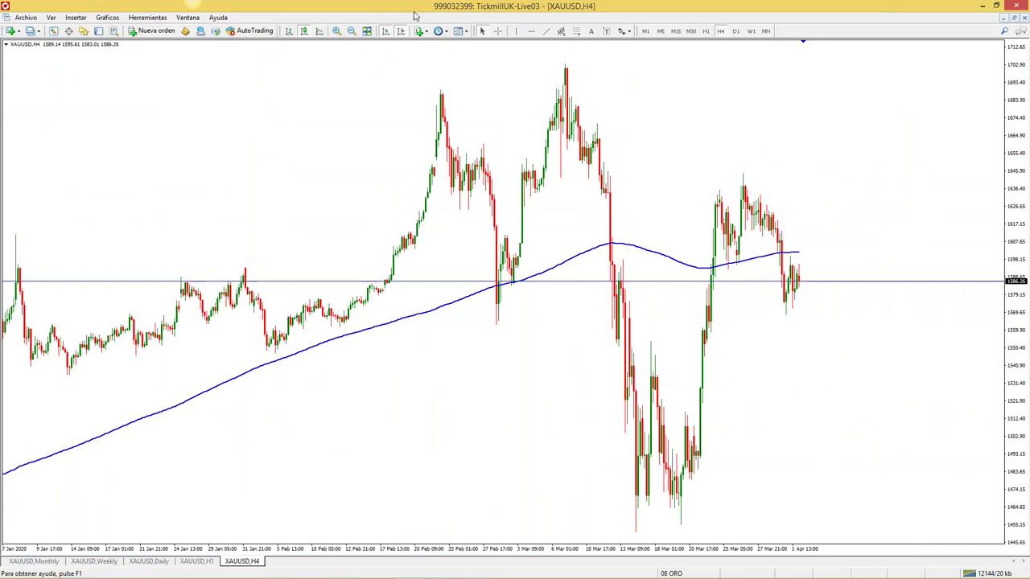
left_click(336, 31)
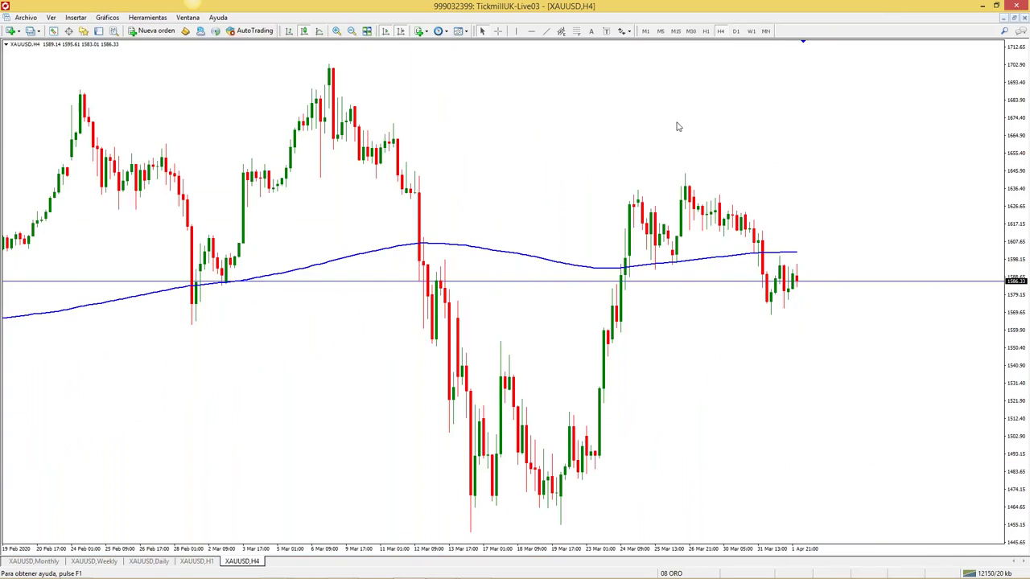
left_click(352, 31)
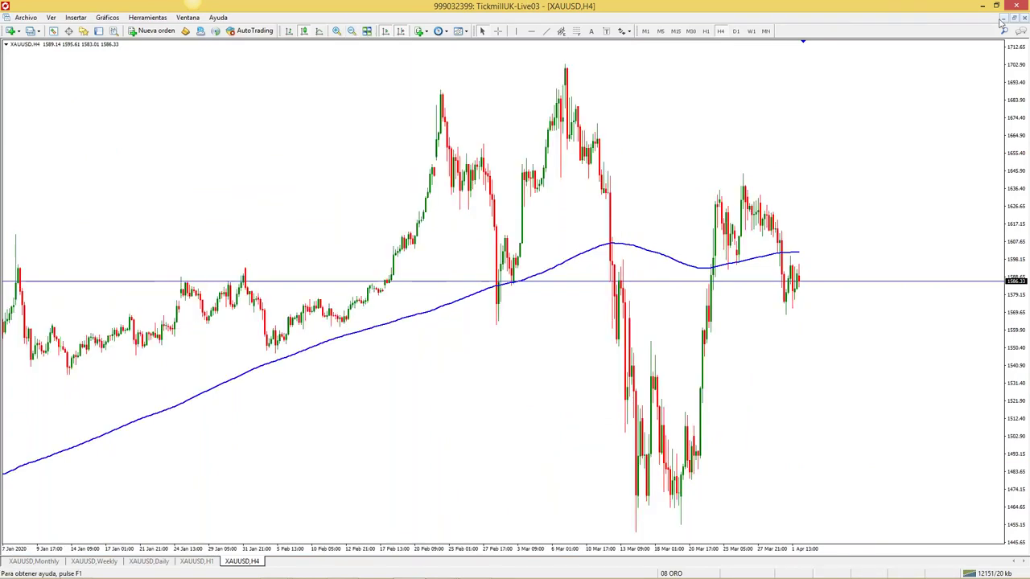
left_click(366, 30)
Inspect the maximized XAUUSD H1 chart with its risk-reward levels one zoom level closer, reset the zoom and restore the five-chart layout
left_click(996, 305)
left_click(336, 31)
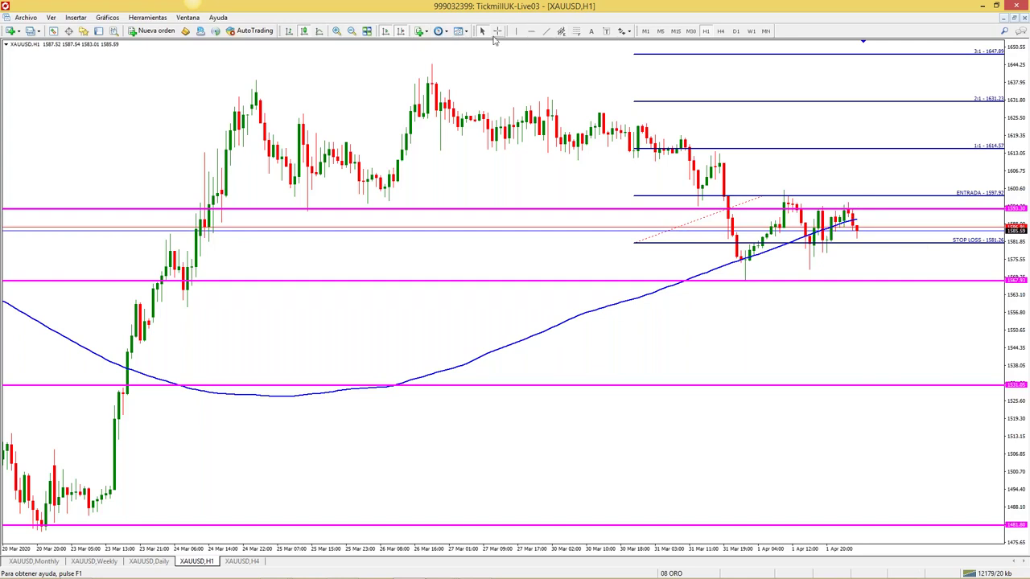
left_click(352, 33)
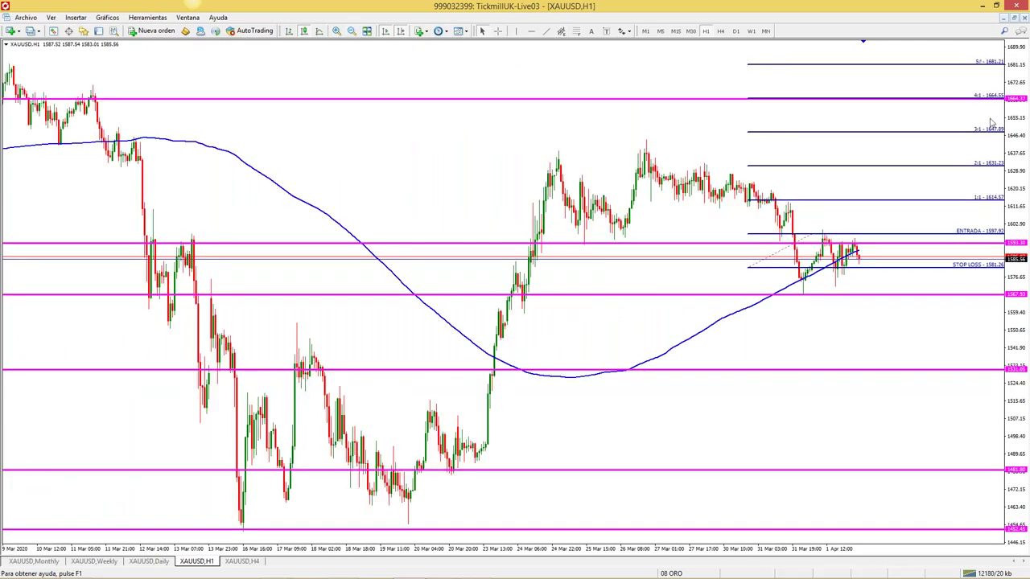
left_click(1015, 16)
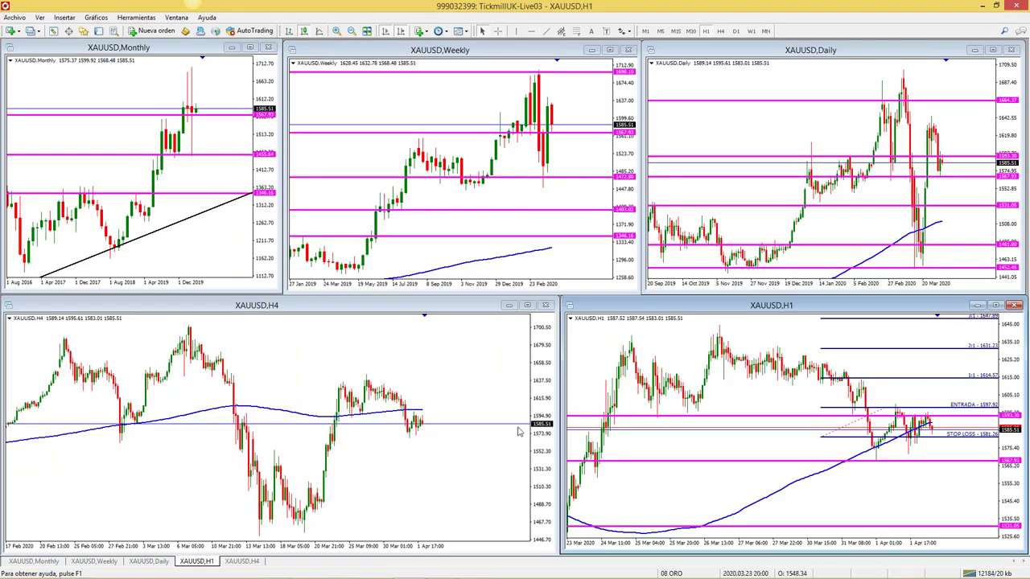
Load the 07 franco suizo profile and maximize the USDCHF H1 chart
left_click(680, 573)
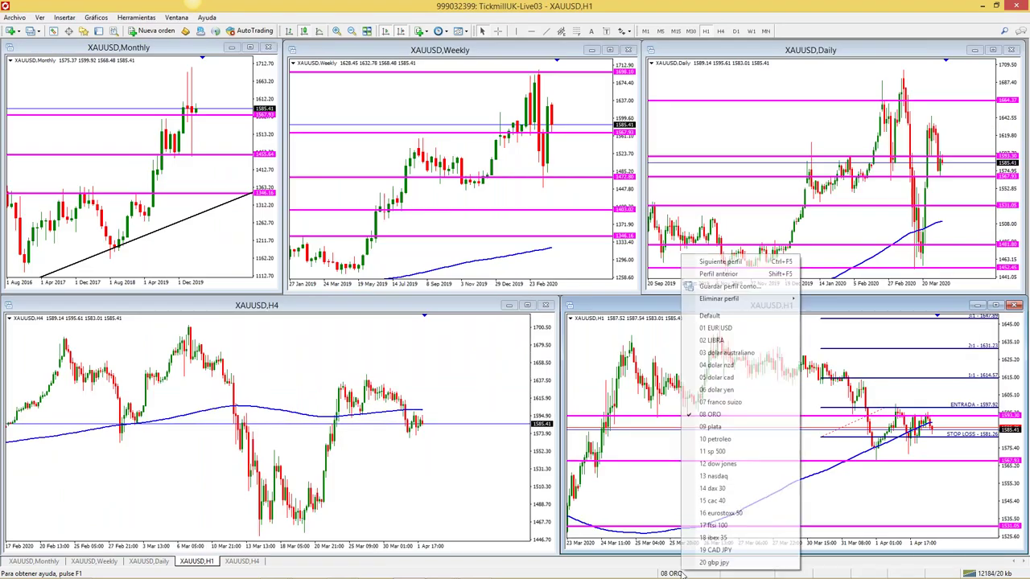
left_click(742, 401)
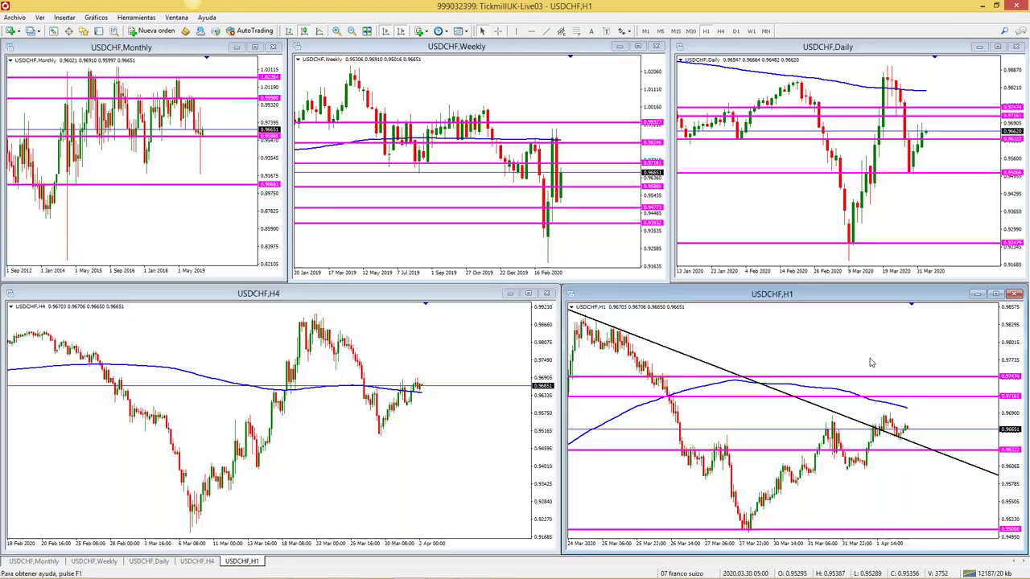
left_click(995, 295)
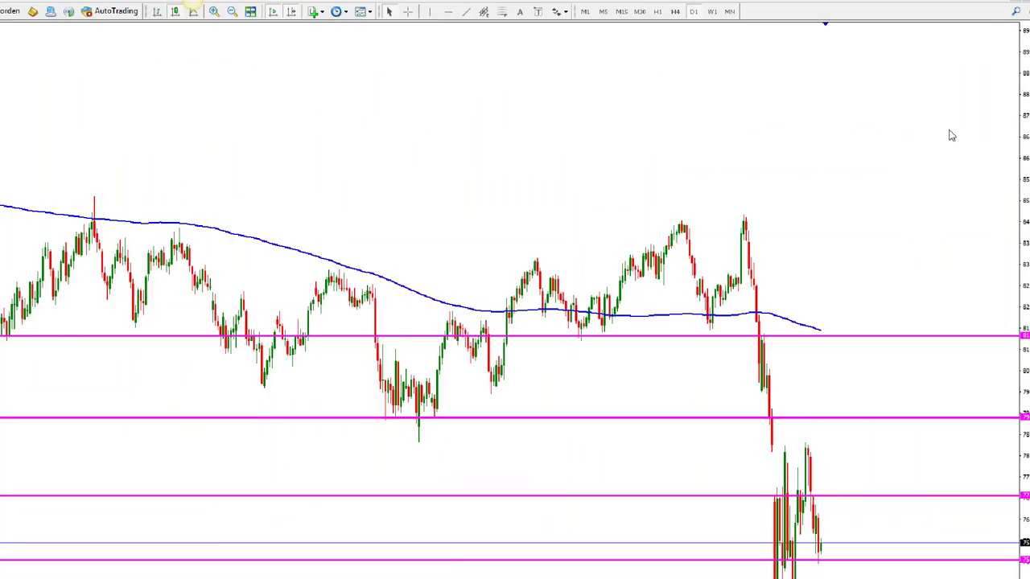
Annotate the latest candles near the lowest support line on the CADJPY Daily chart by hand and restore the five-chart layout
mouse_move(801, 484)
left_mouse_down()
mouse_move(836, 501)
mouse_move(852, 491)
mouse_move(874, 507)
left_mouse_up()
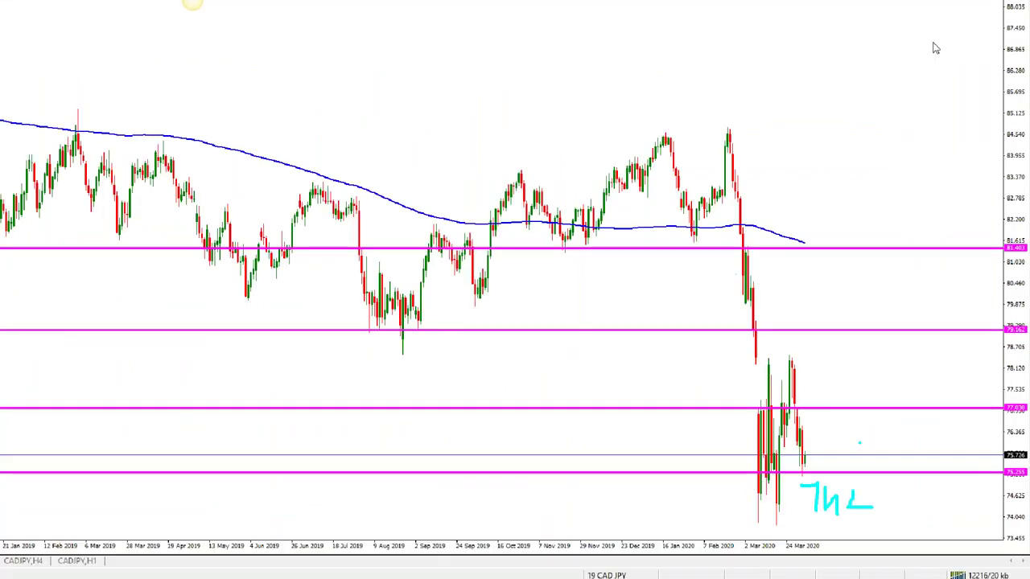
mouse_move(805, 467)
left_mouse_down()
mouse_move(859, 330)
mouse_move(877, 245)
left_mouse_up()
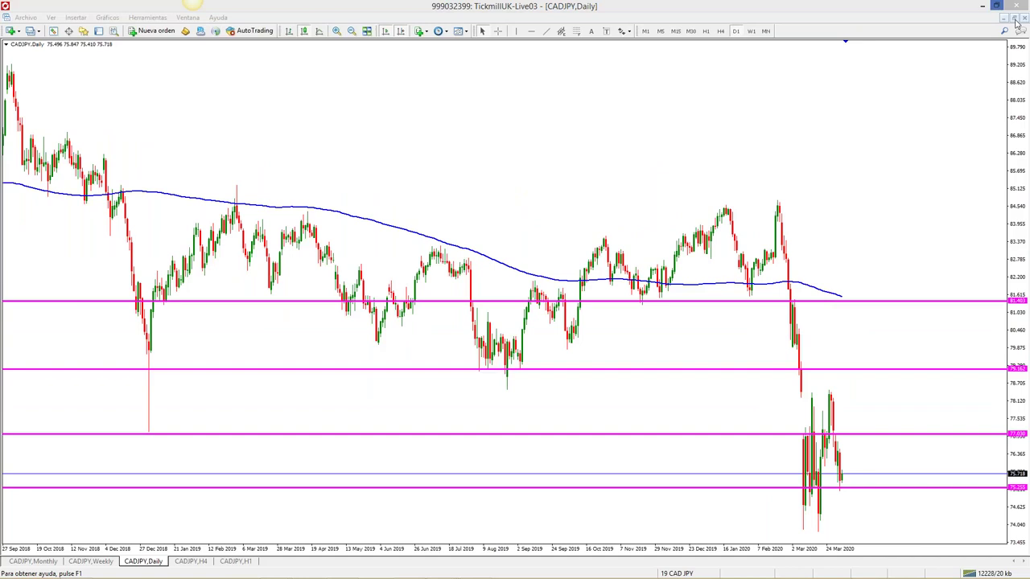
left_click(1013, 18)
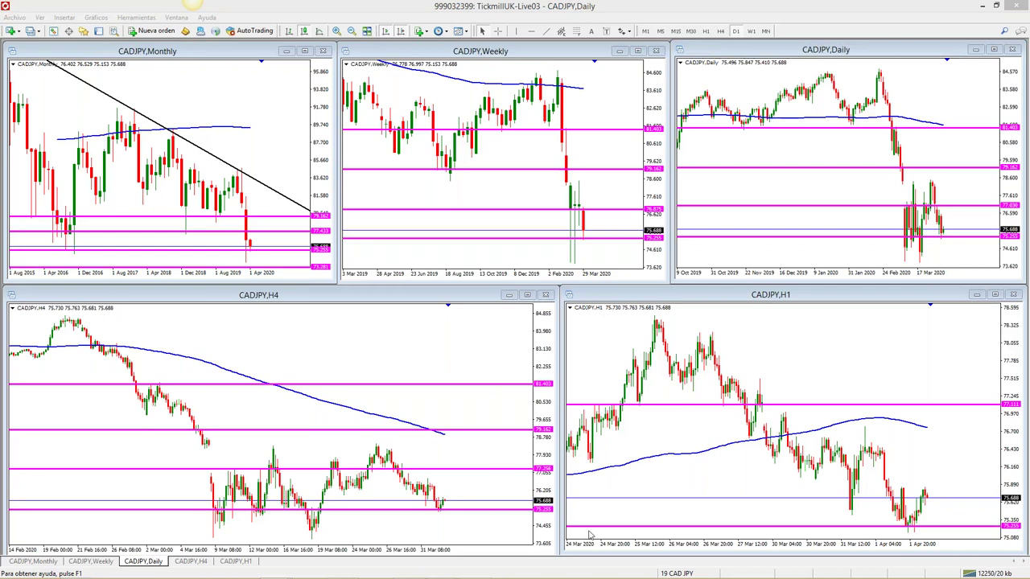
Load the 02 LIBRA profile to view the GBPUSD charts and switch to the 04 dolar nzd profile
left_click(667, 568)
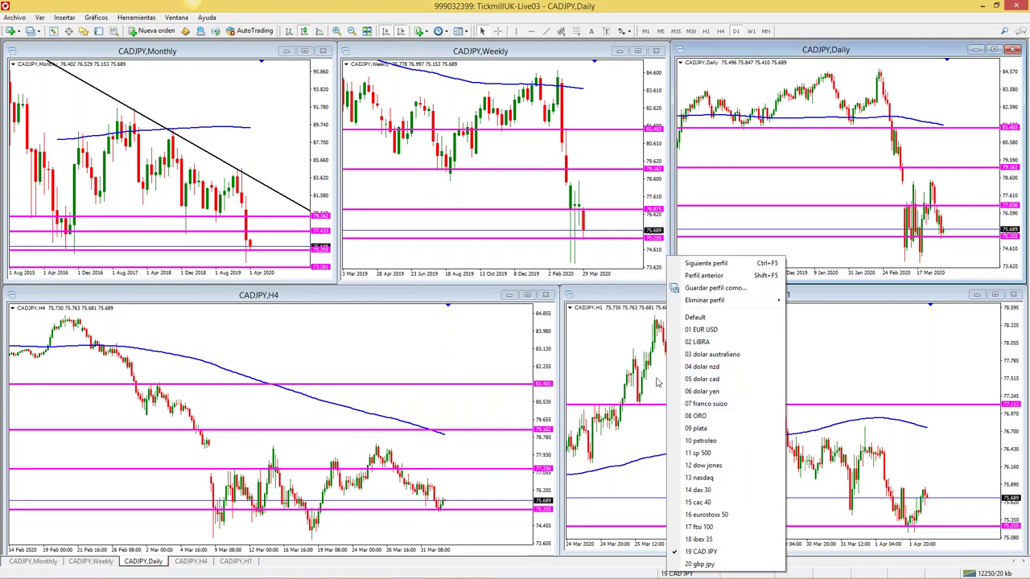
left_click(193, 3)
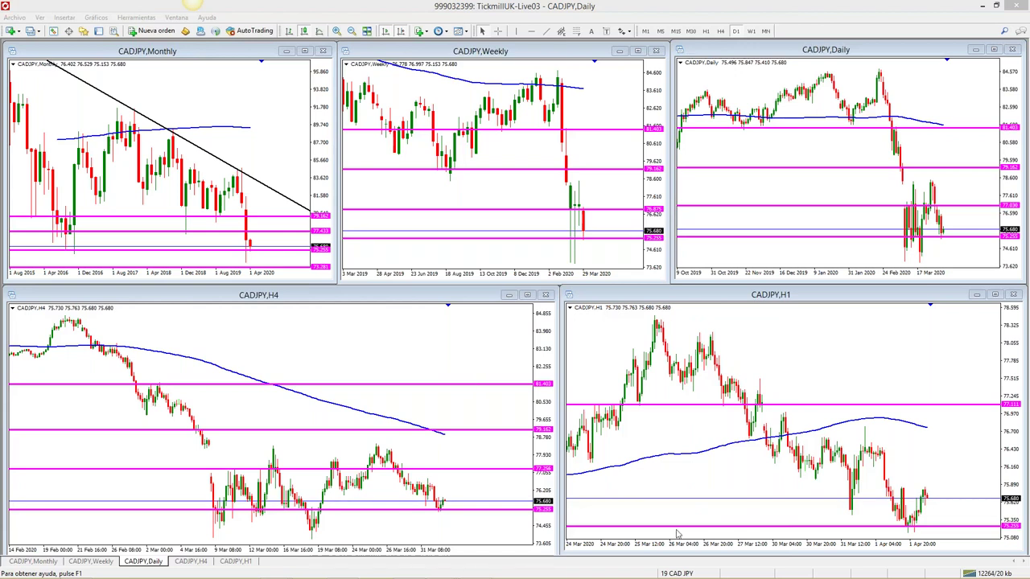
left_click(674, 562)
left_click(676, 571)
left_click(724, 346)
left_click(682, 573)
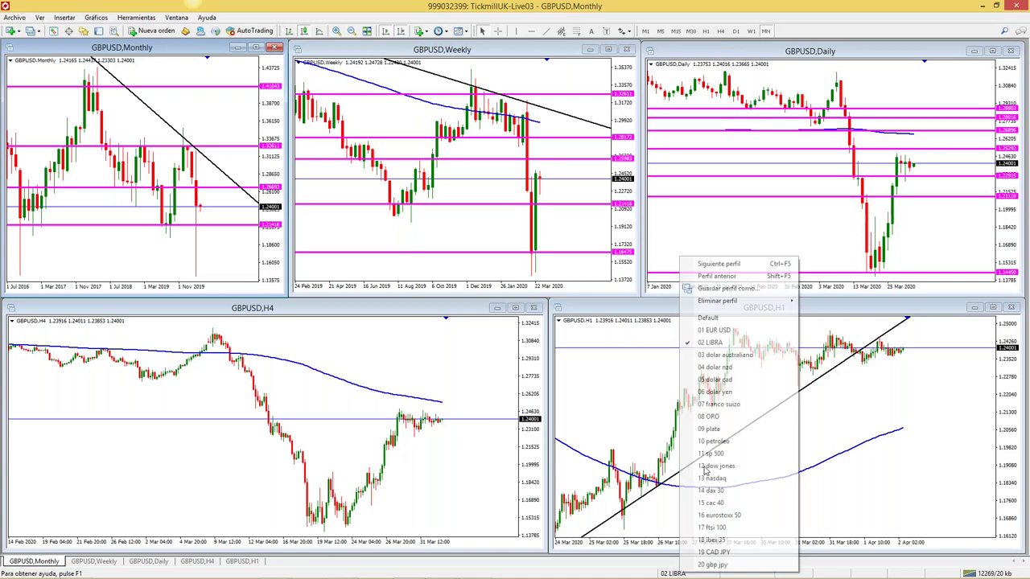
left_click(719, 370)
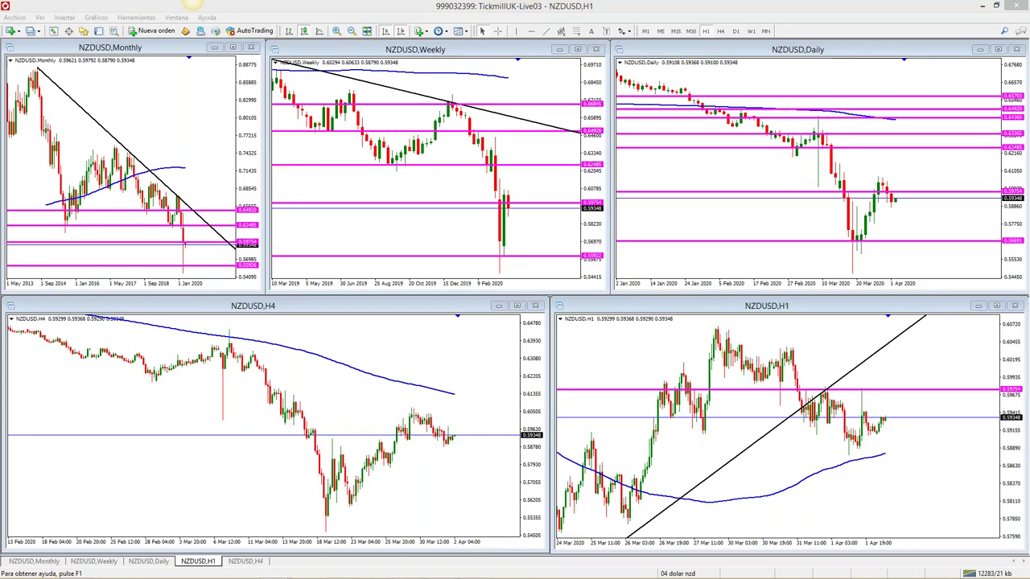
Review the Ask line option in the common properties of the NZDUSD H4 chart and accept the settings
right_click(138, 412)
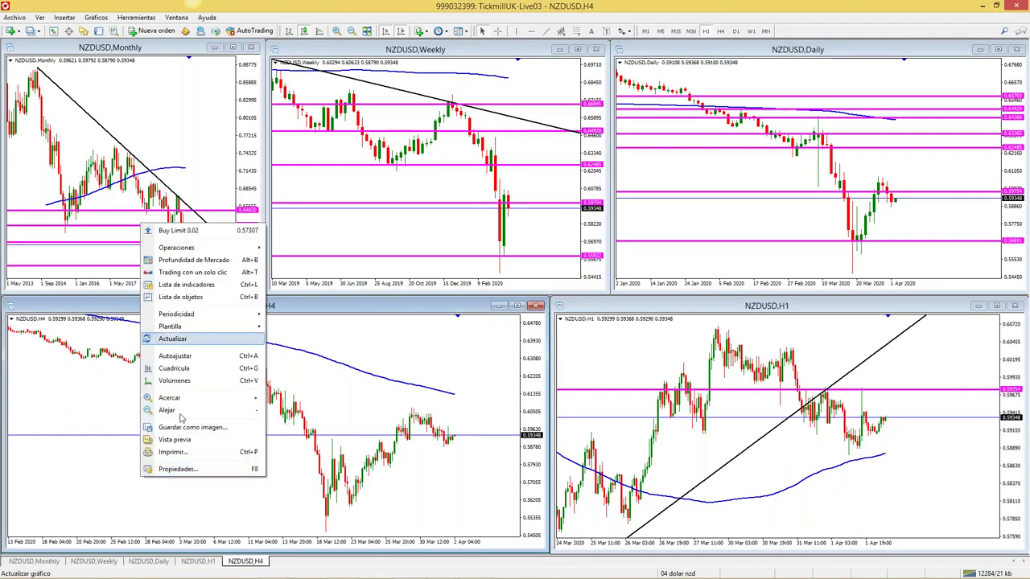
left_click(179, 469)
left_click(404, 211)
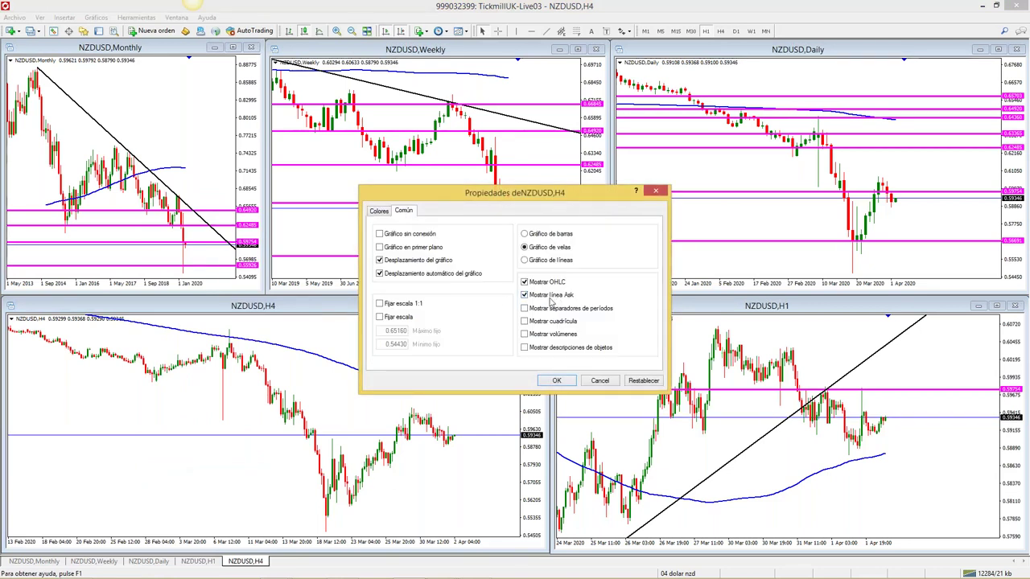
left_click(546, 384)
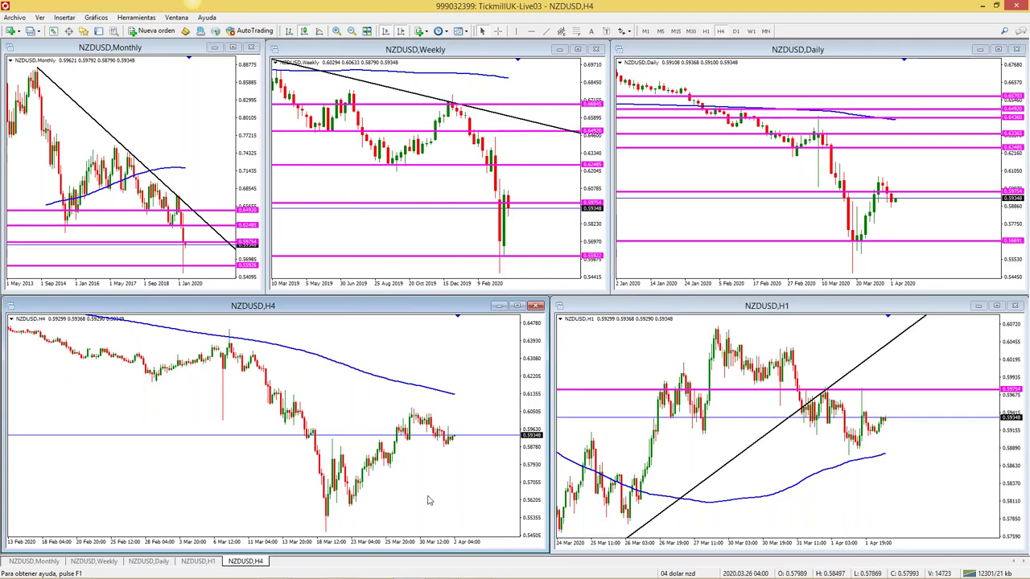
Load the 08 ORO profile and view the XAUUSD H1 chart maximized before restoring the five-chart layout
left_click(678, 573)
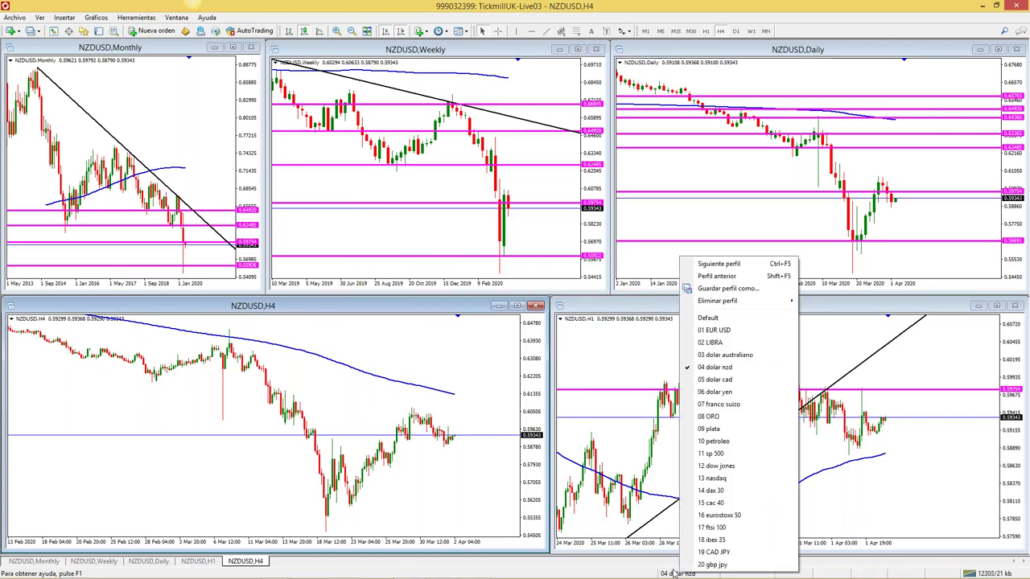
left_click(720, 416)
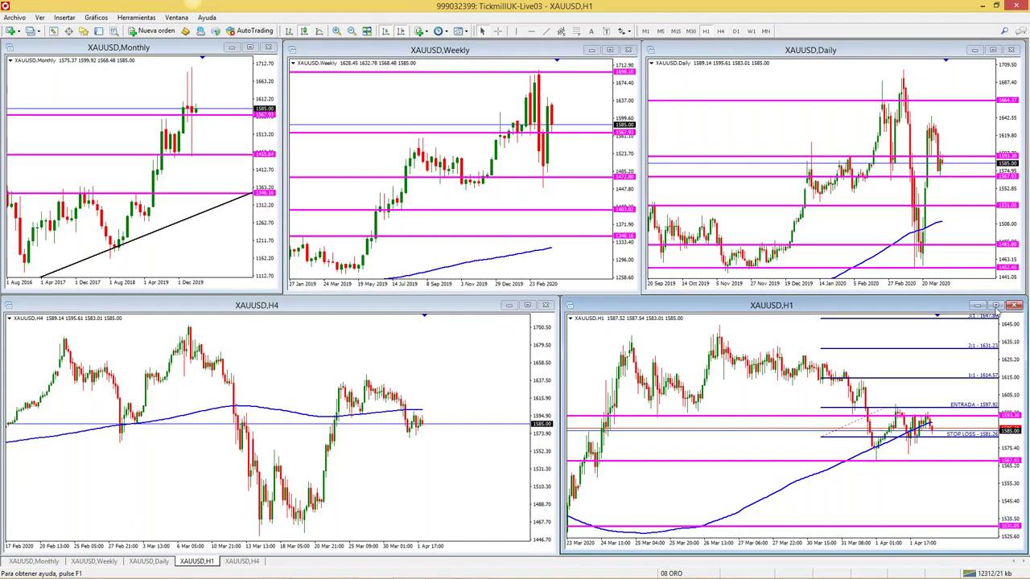
left_click(995, 306)
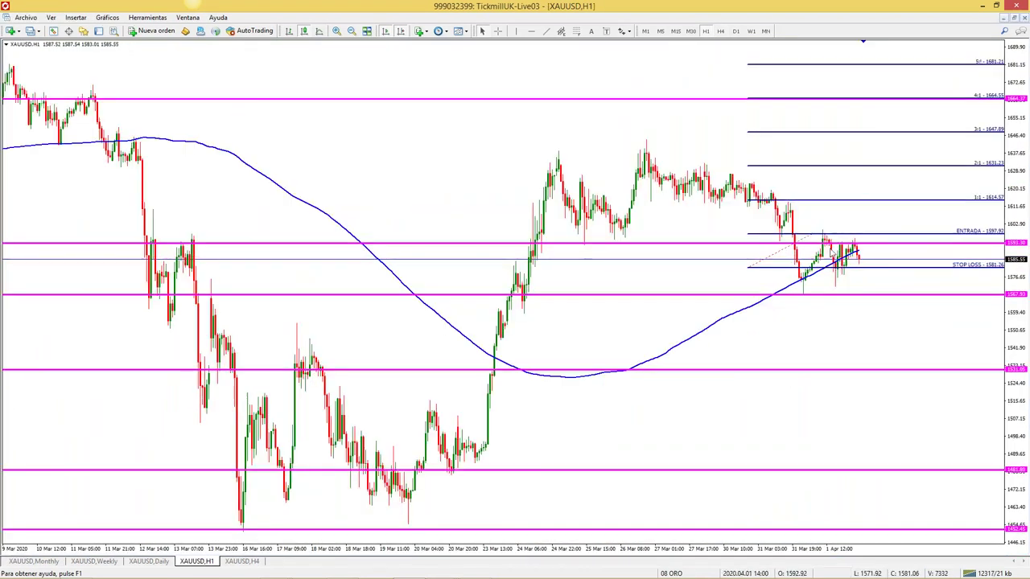
left_click(1012, 17)
Load the 01 EUR USD profile and review the pending sell stop on the maximized EURUSD H1 chart, restoring the layout when done
left_click(685, 573)
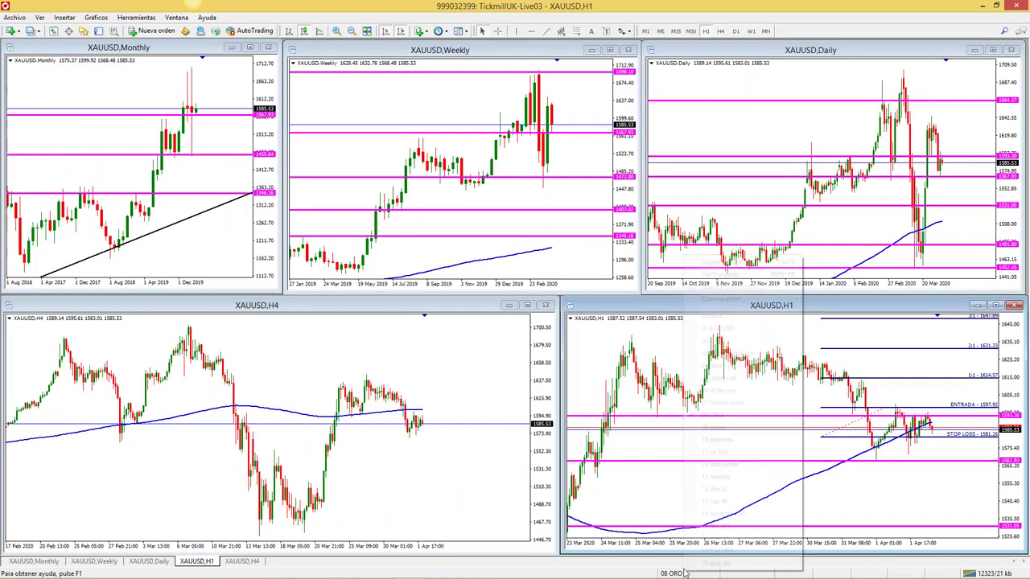
left_click(759, 327)
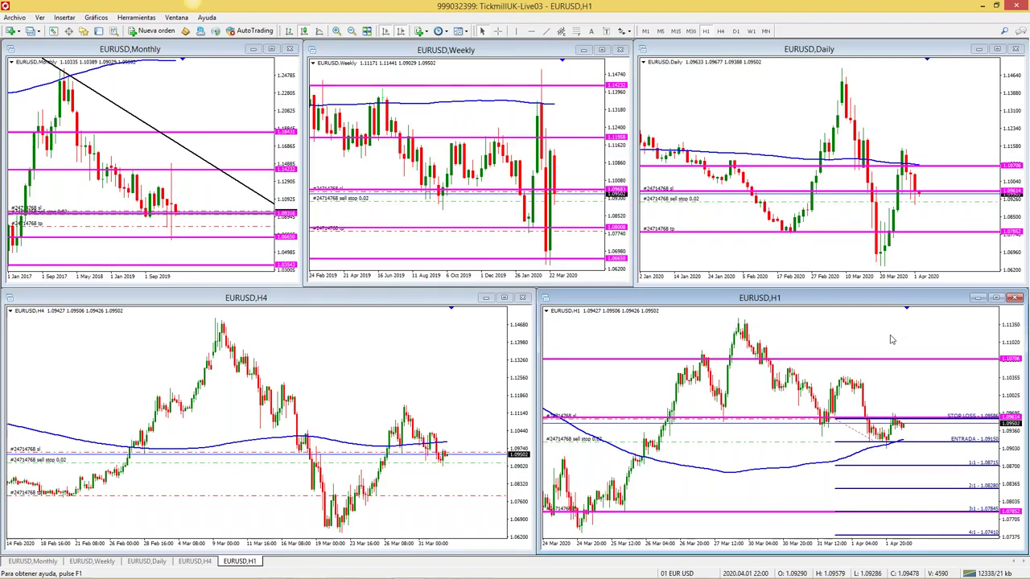
left_click(996, 298)
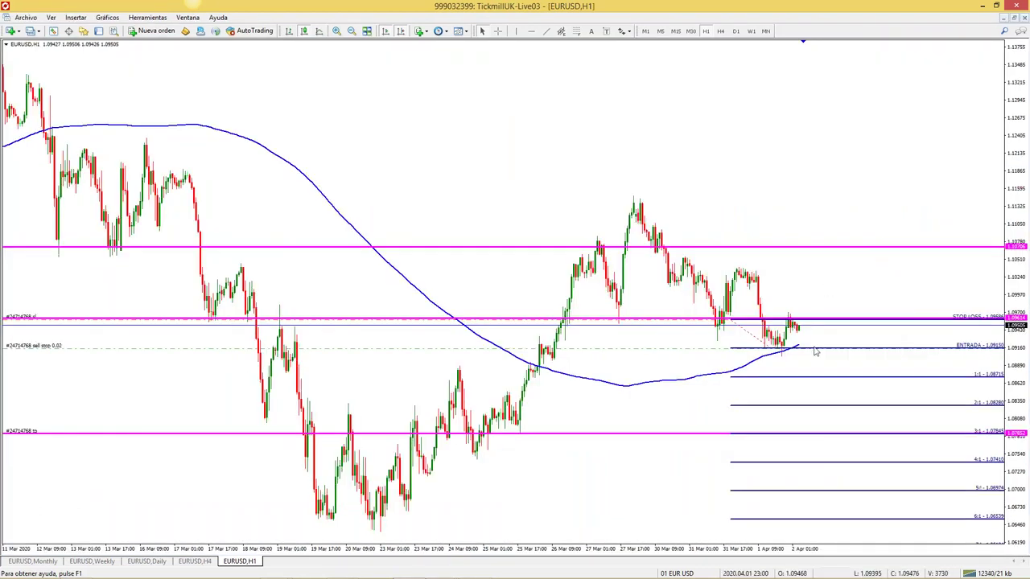
left_click(1013, 17)
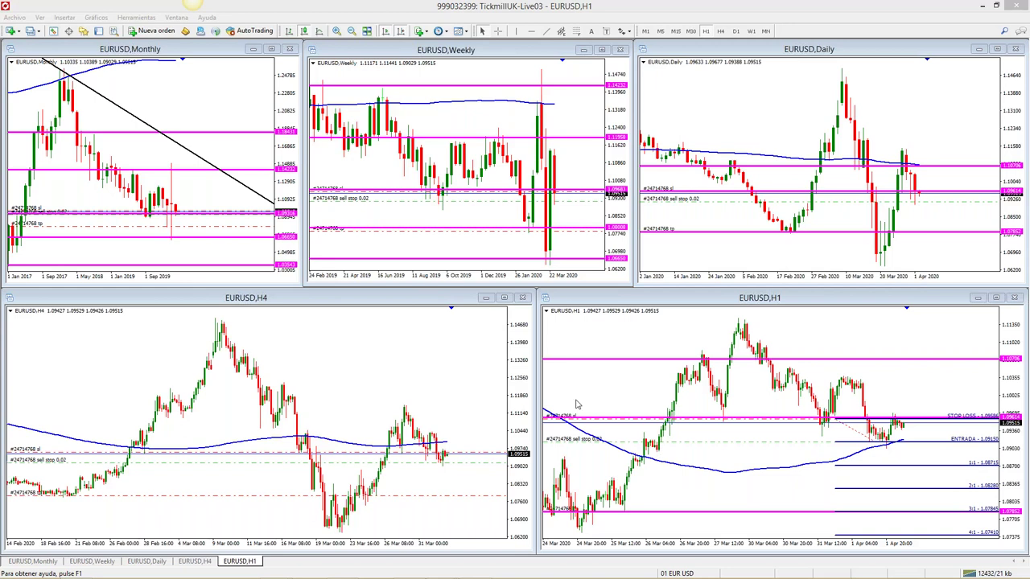
View the USDJPY charts in the 06 dolar yen profile with H4 active, and return to the 08 ORO profile
left_click(676, 573)
left_click(709, 392)
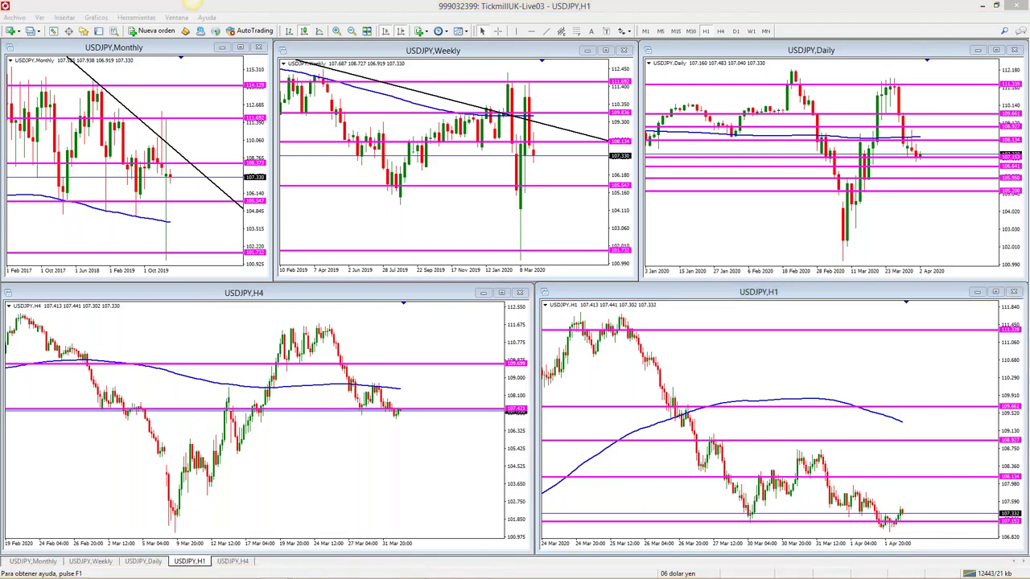
left_click(236, 347)
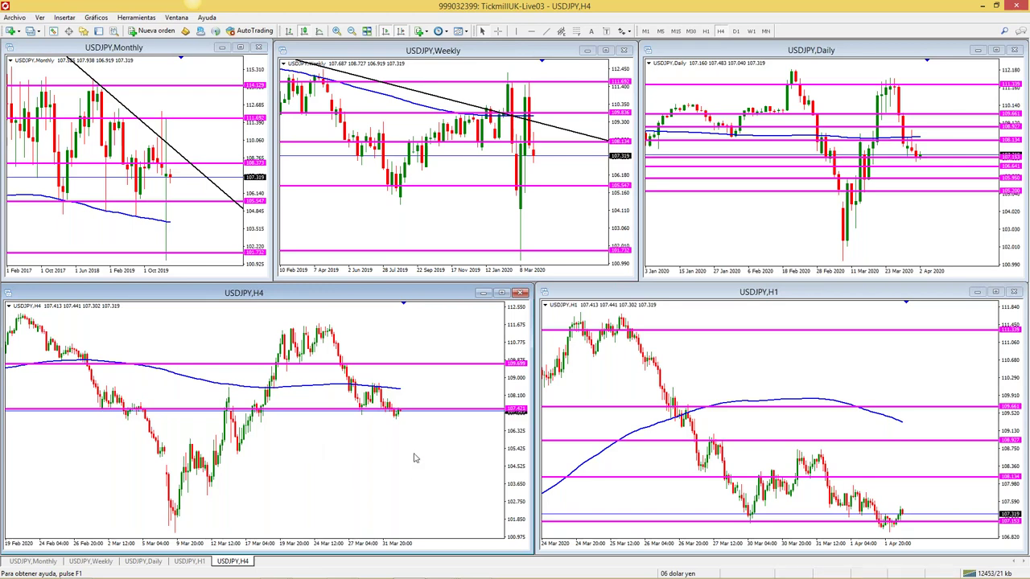
left_click(671, 574)
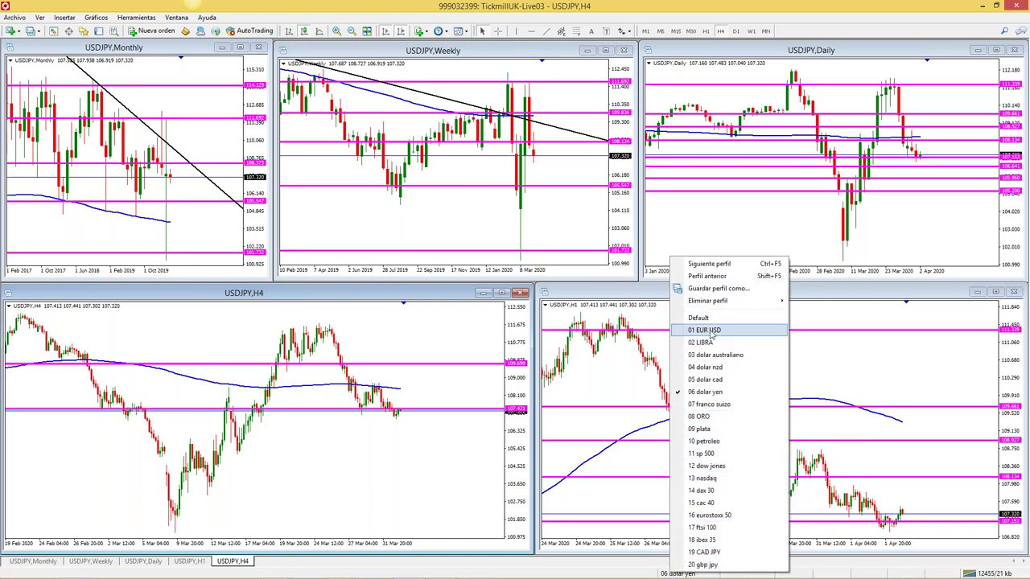
left_click(711, 417)
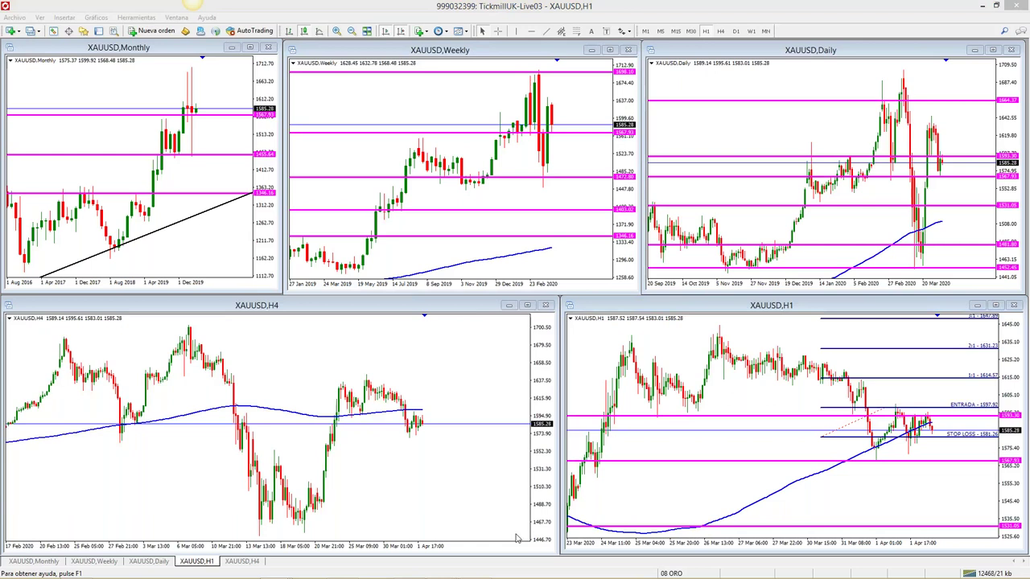
Load the 11 sp 500 profile and maximize the US500 H4 chart
left_click(671, 573)
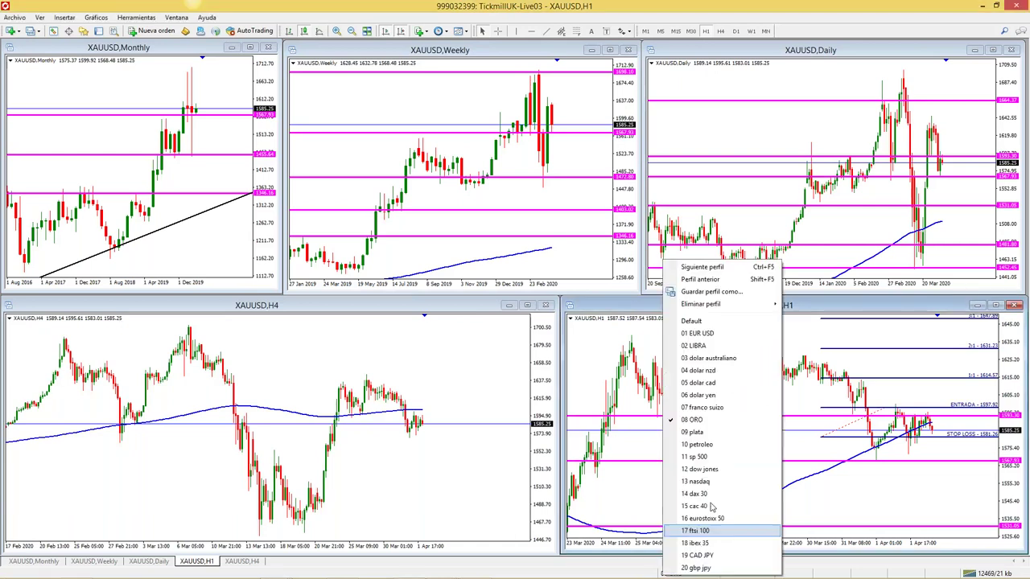
left_click(700, 456)
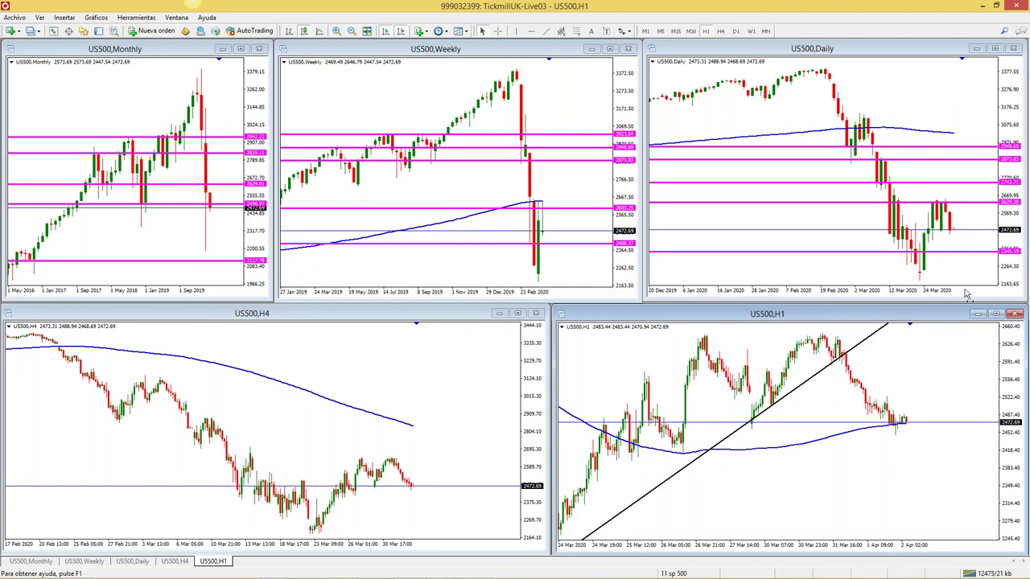
left_click(516, 318)
left_click(518, 314)
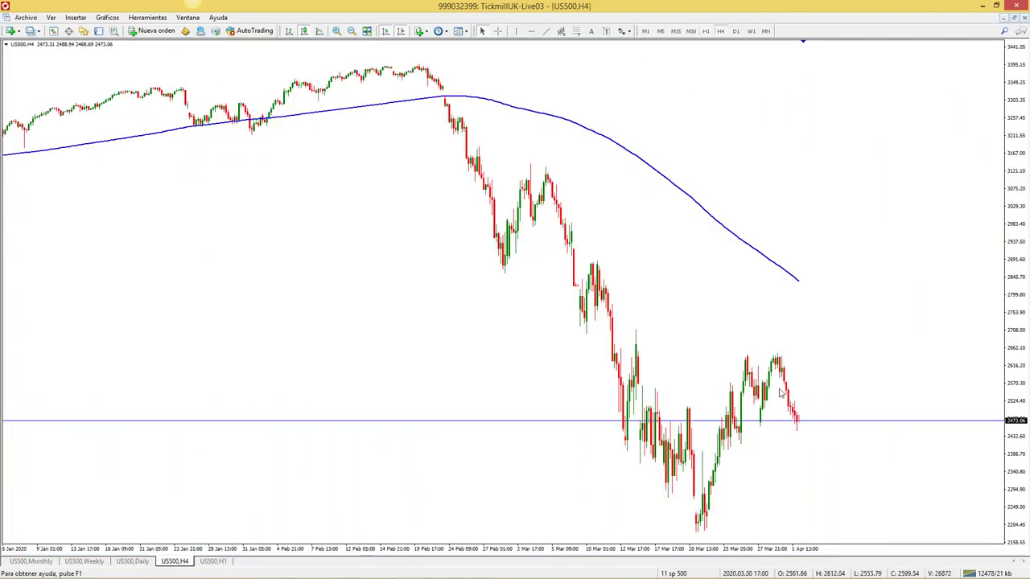
Restore the five-chart US500 layout and narrow the H4 chart window slightly, giving the H1 chart the freed width
left_click(1016, 22)
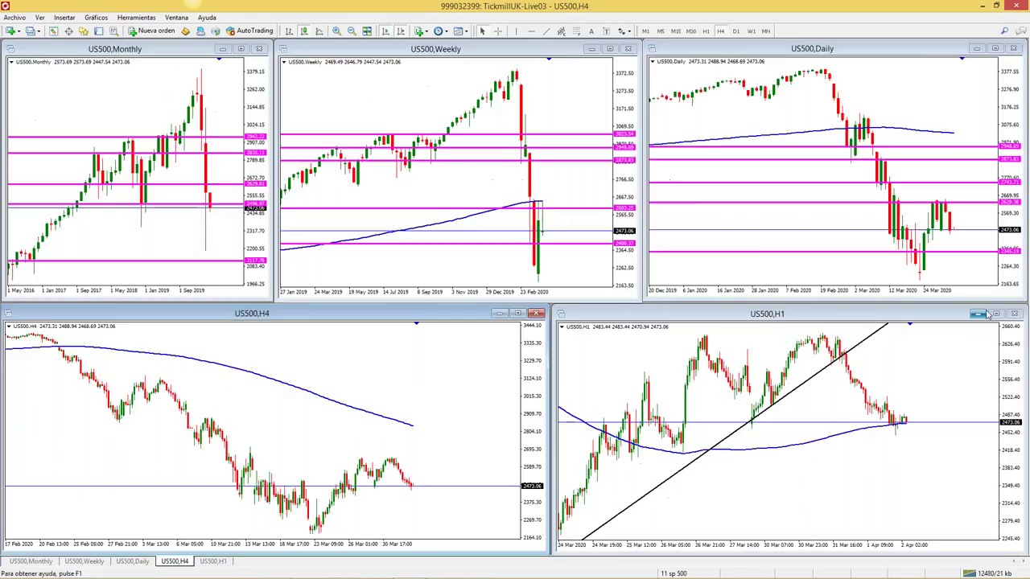
double_click(524, 317)
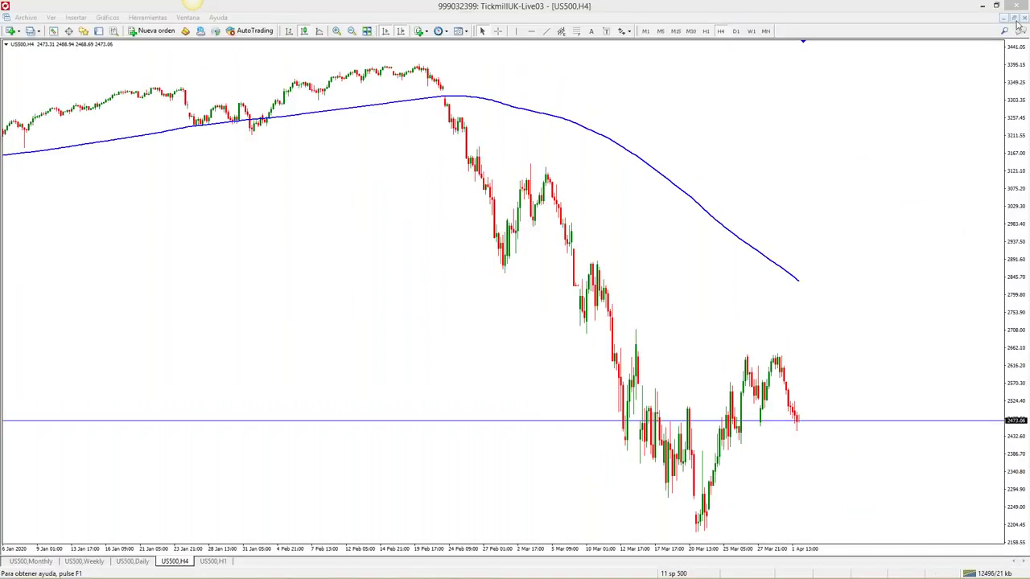
left_click(1014, 18)
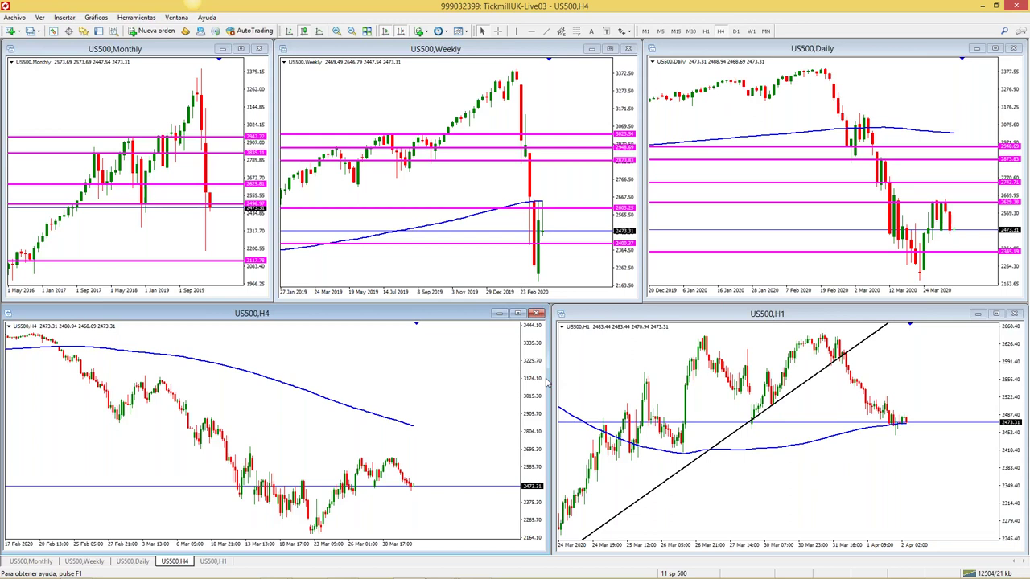
left_click_drag(546, 383, 538, 389)
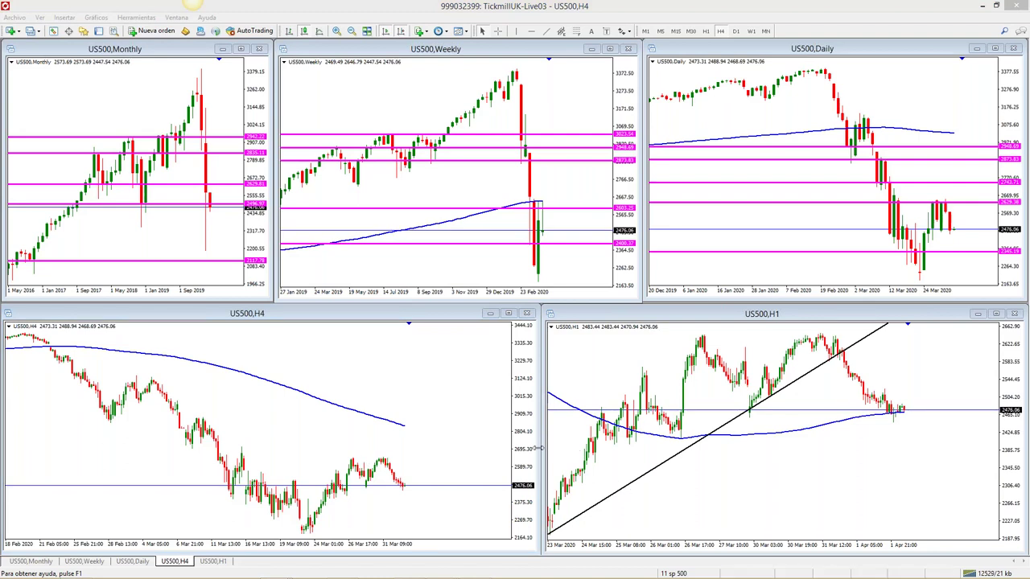
left_click_drag(539, 451, 535, 464)
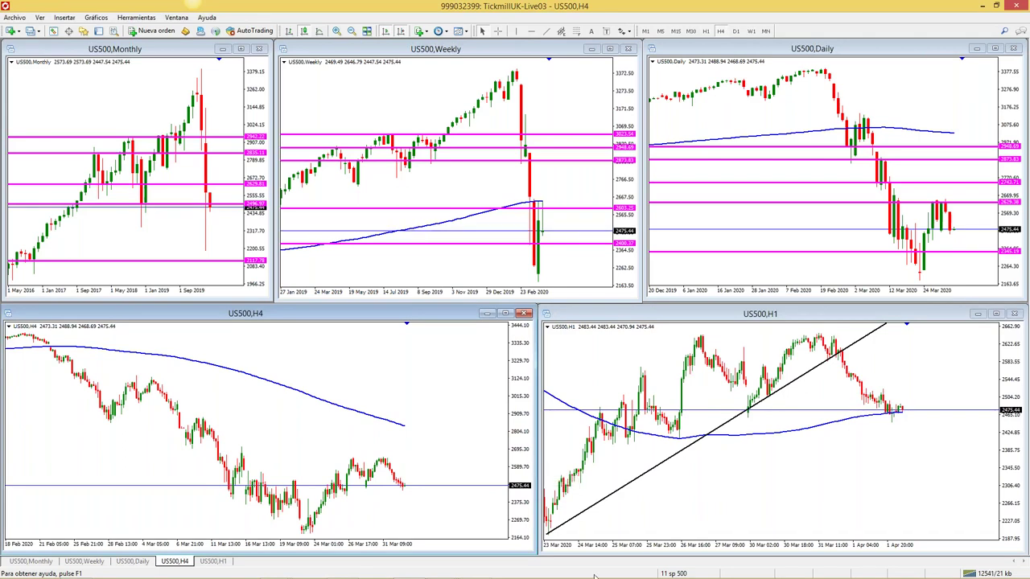
Load the 01 EUR USD profile and make the EURUSD H4 chart active
left_click(682, 574)
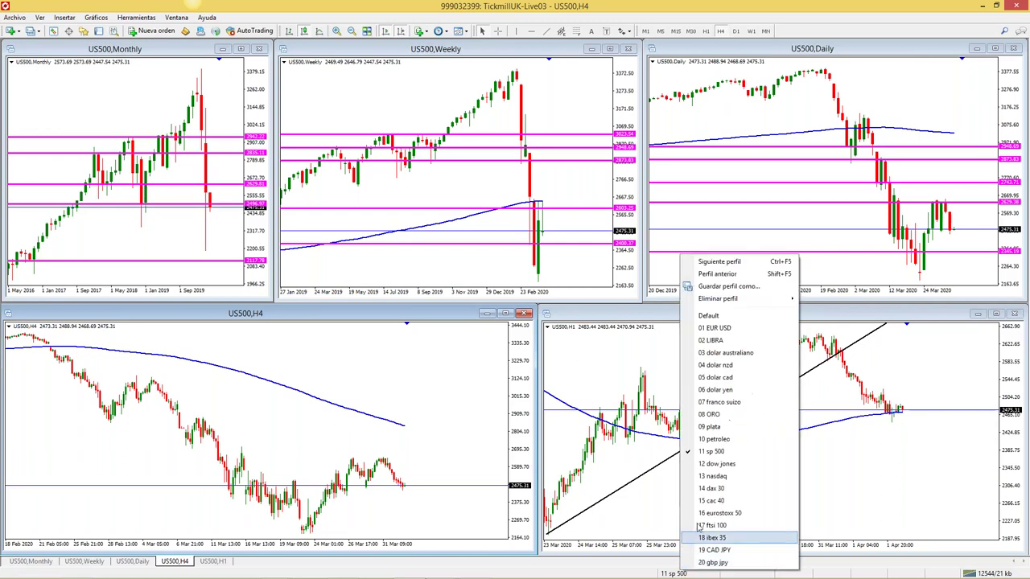
left_click(716, 329)
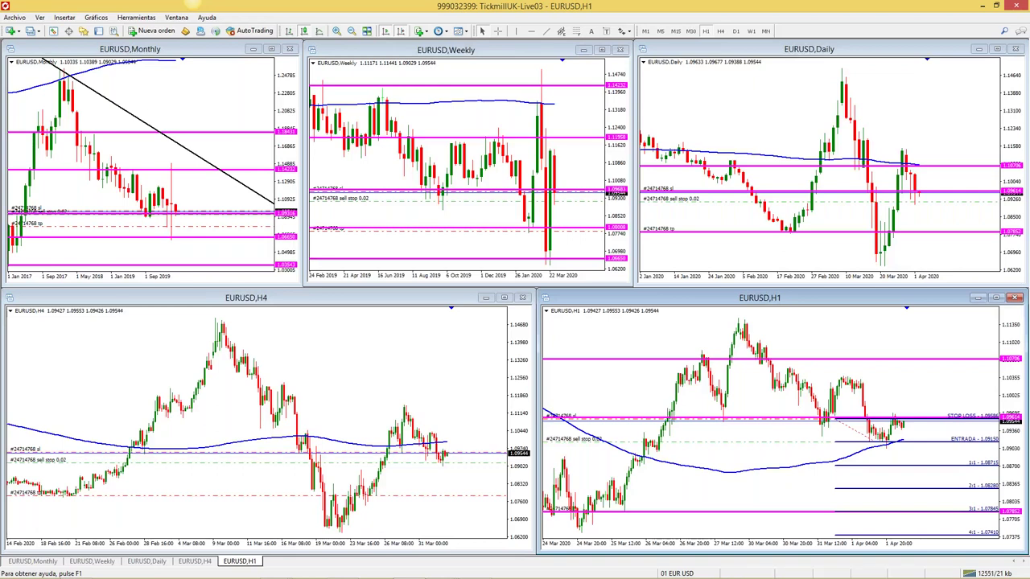
left_click(435, 381)
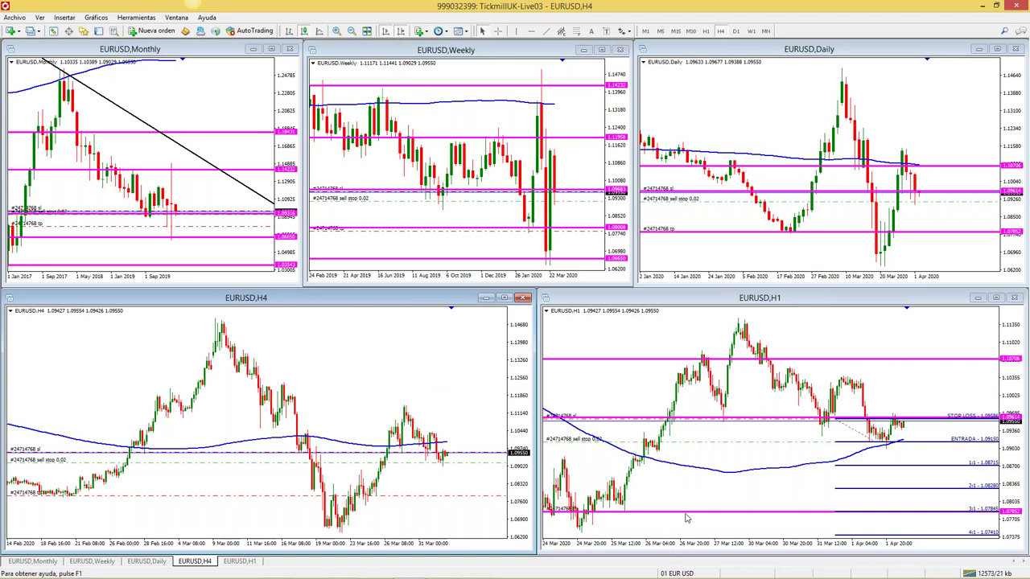
Load the 03 dolar australiano profile and review its AUDUSD charts with H4 active
left_click(676, 573)
left_click(730, 359)
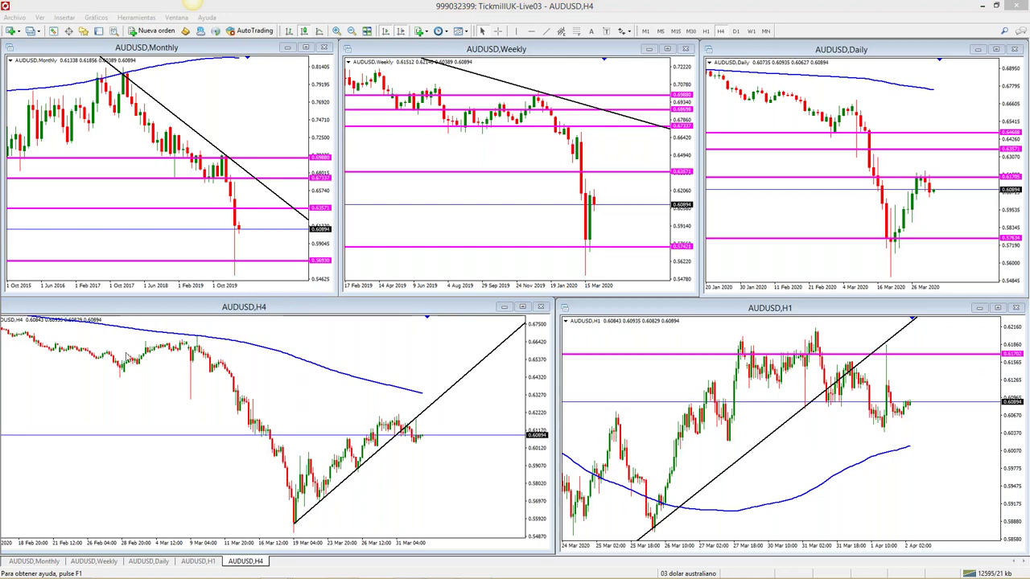
left_click(414, 544)
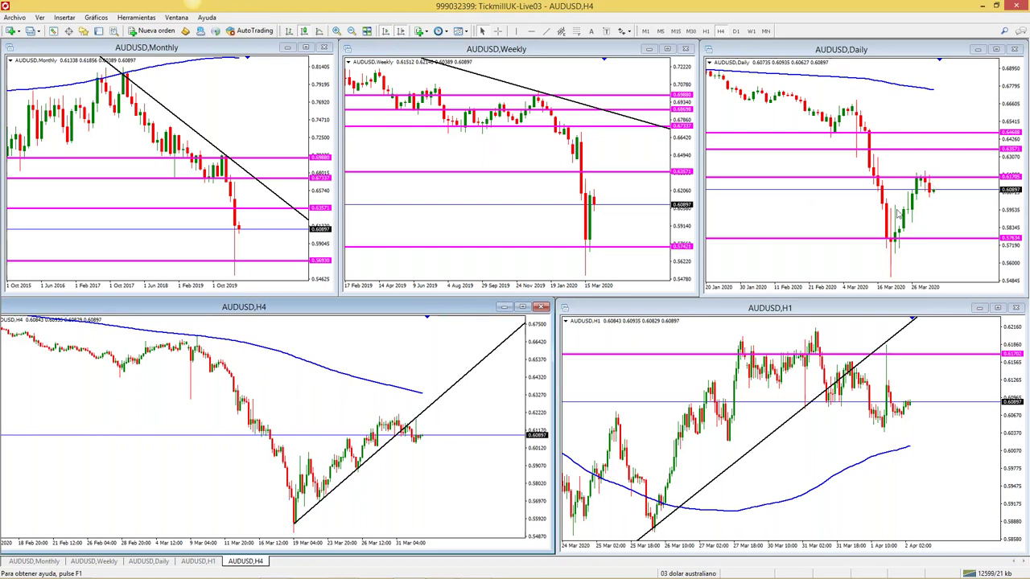
Draw Fibonacci risk-reward levels on the AUDUSD H1 chart with stop loss at 0.60937 and entry at 0.60429, restoring the five-chart layout
left_click(998, 308)
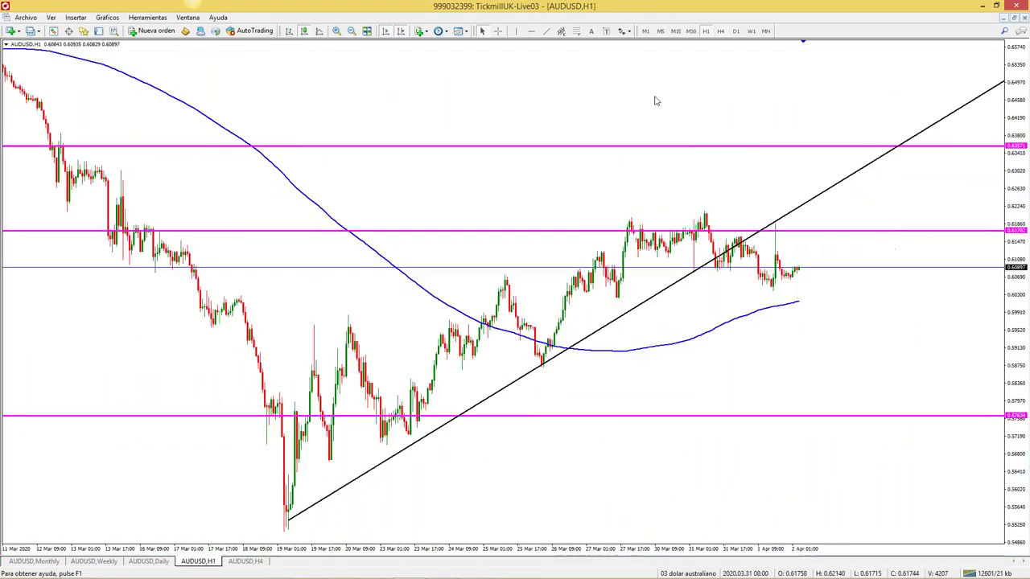
left_click(337, 32)
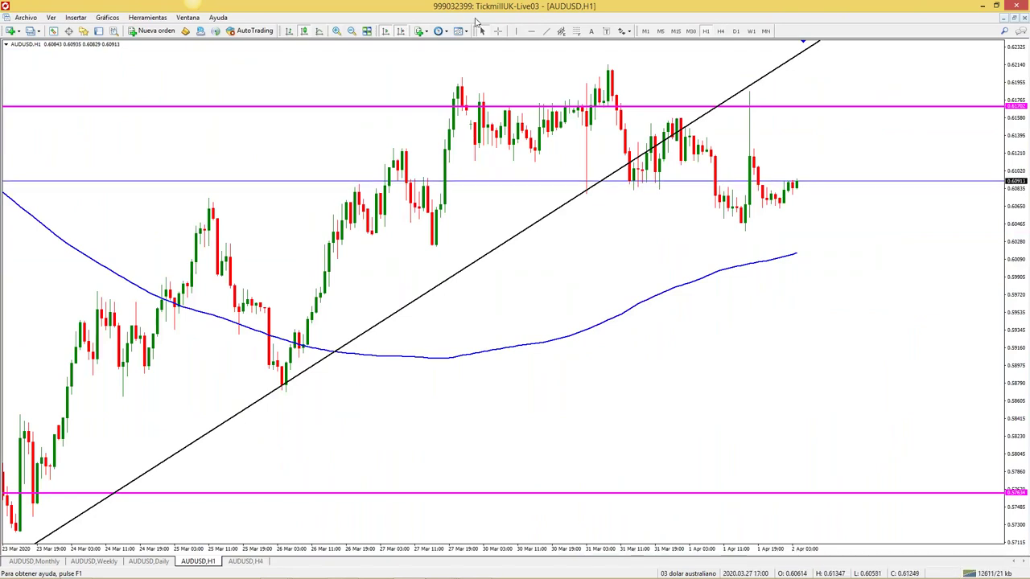
left_click(577, 31)
left_click_drag(749, 226, 672, 178)
left_click_drag(741, 225, 742, 231)
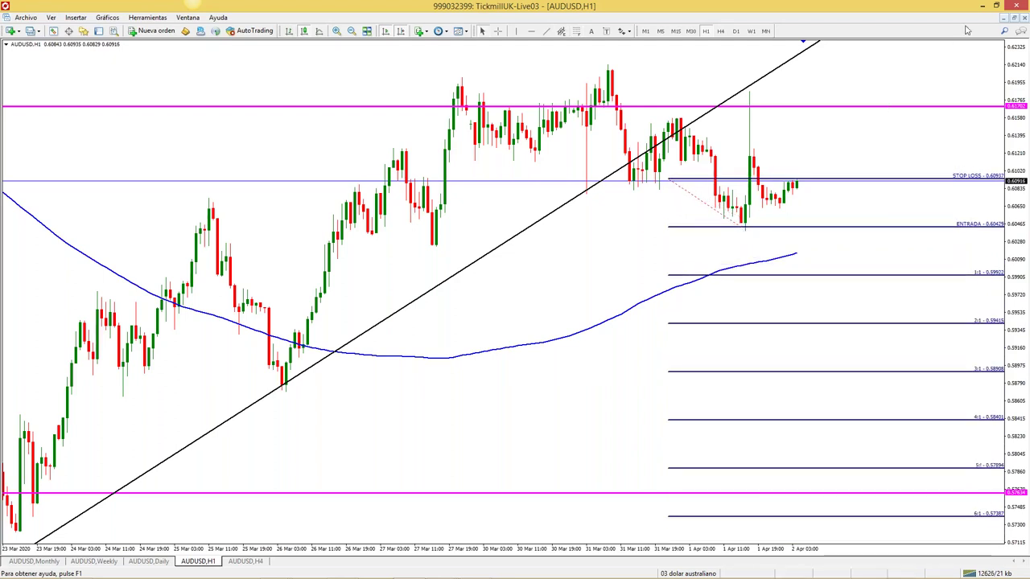
left_click(1011, 17)
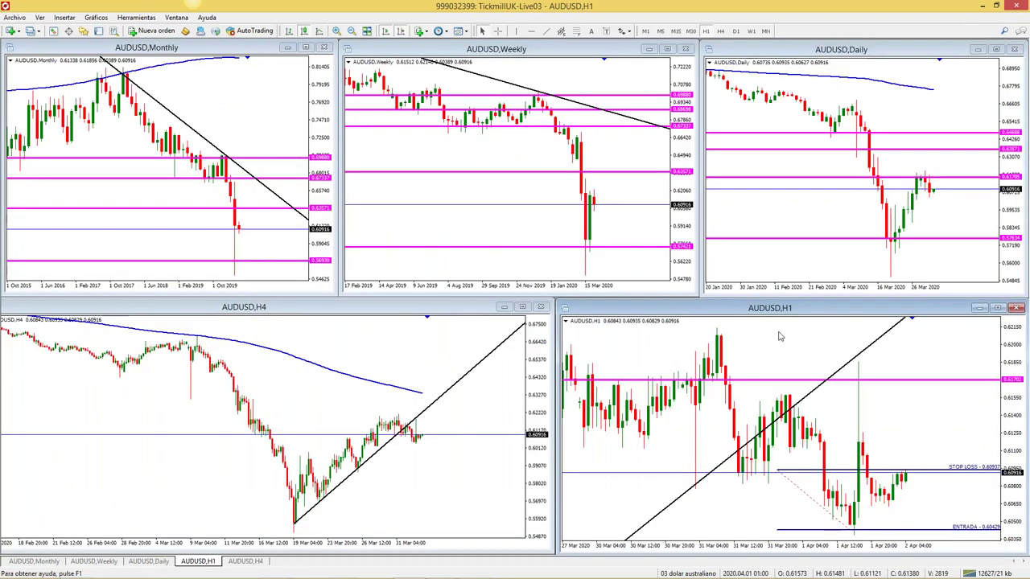
left_click(354, 30)
left_click(354, 31)
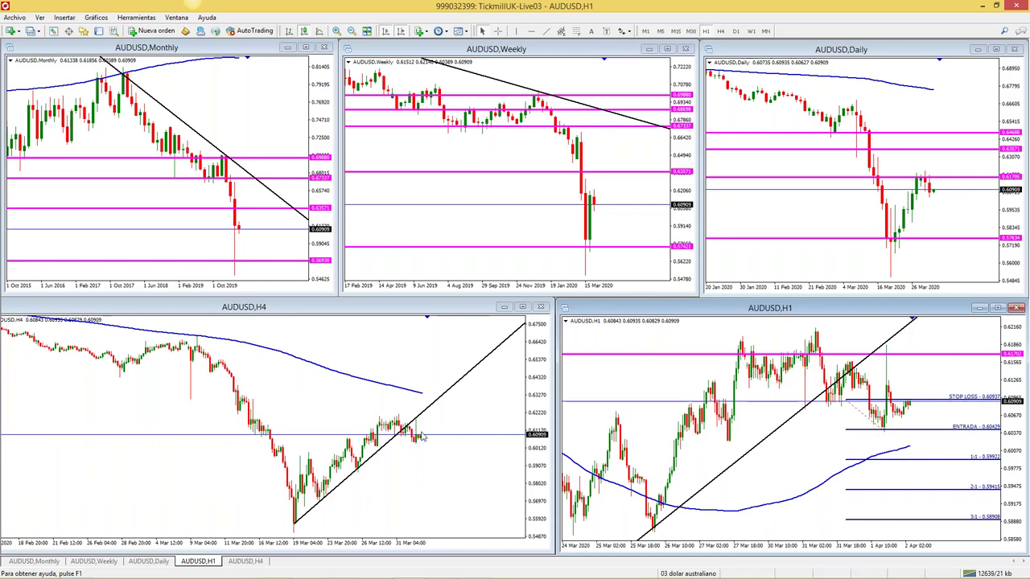
Examine the trendline break on the maximized AUDUSD H4 chart up close, restoring the five-chart layout when done
left_click(523, 307)
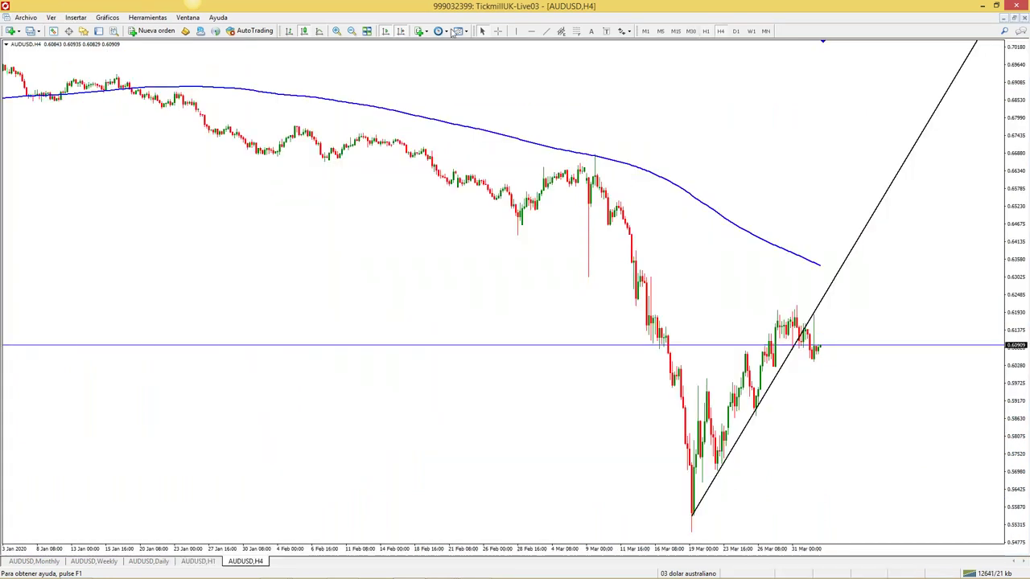
left_click(337, 32)
left_click(337, 32)
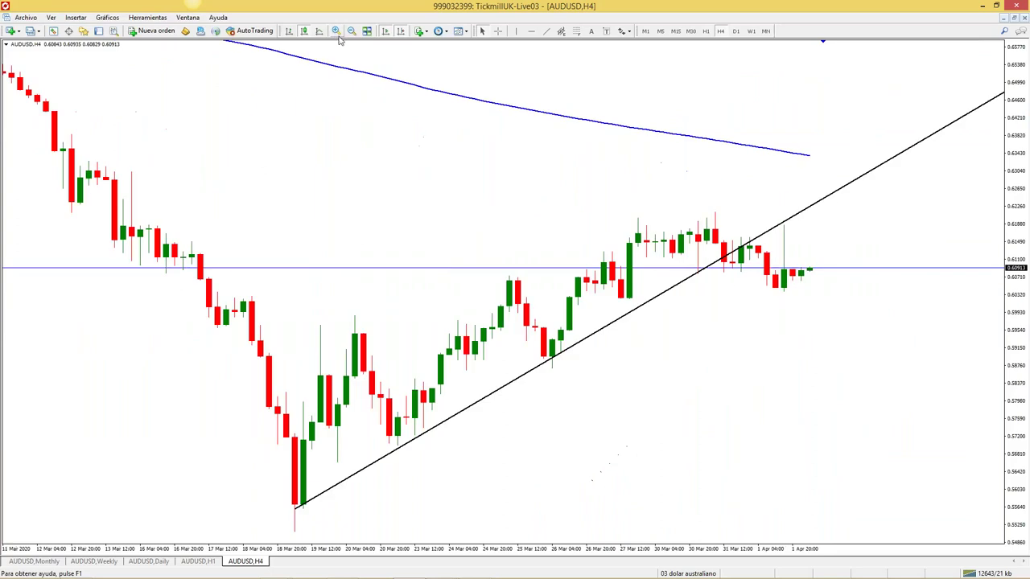
left_click(352, 31)
left_click(352, 31)
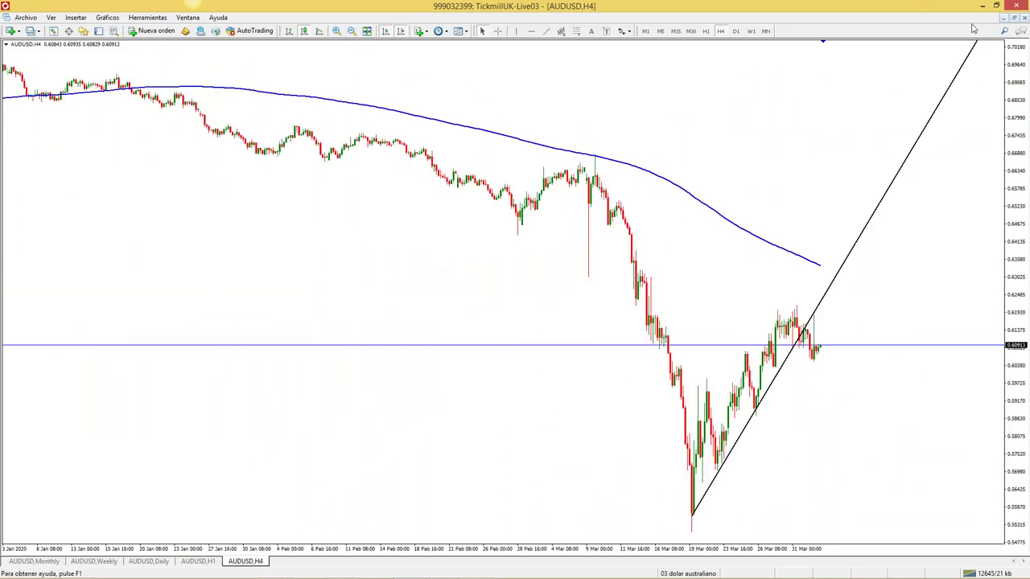
left_click(1015, 18)
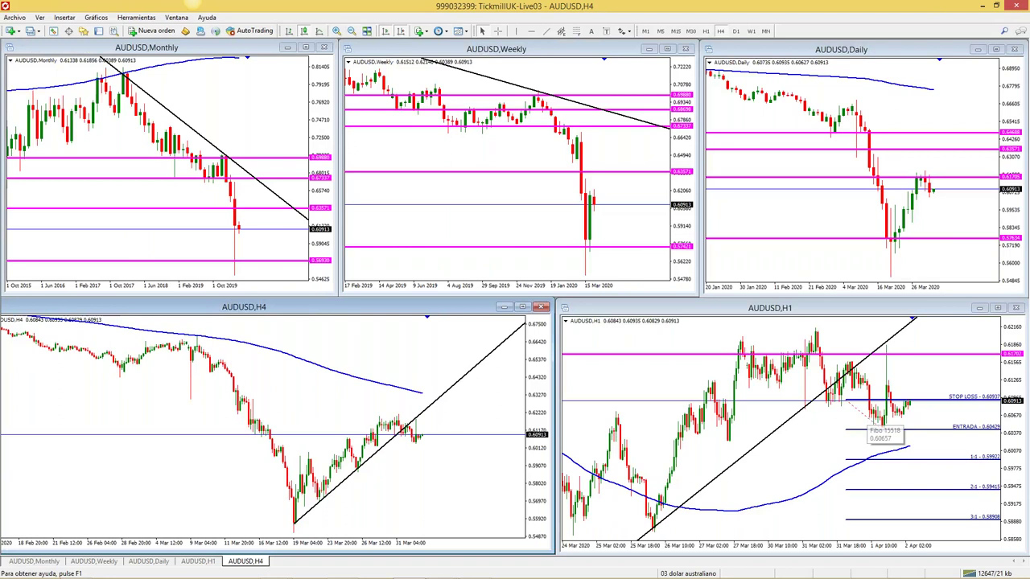
Delete the Fibonacci risk-reward levels from the AUDUSD H1 chart
left_click(875, 423)
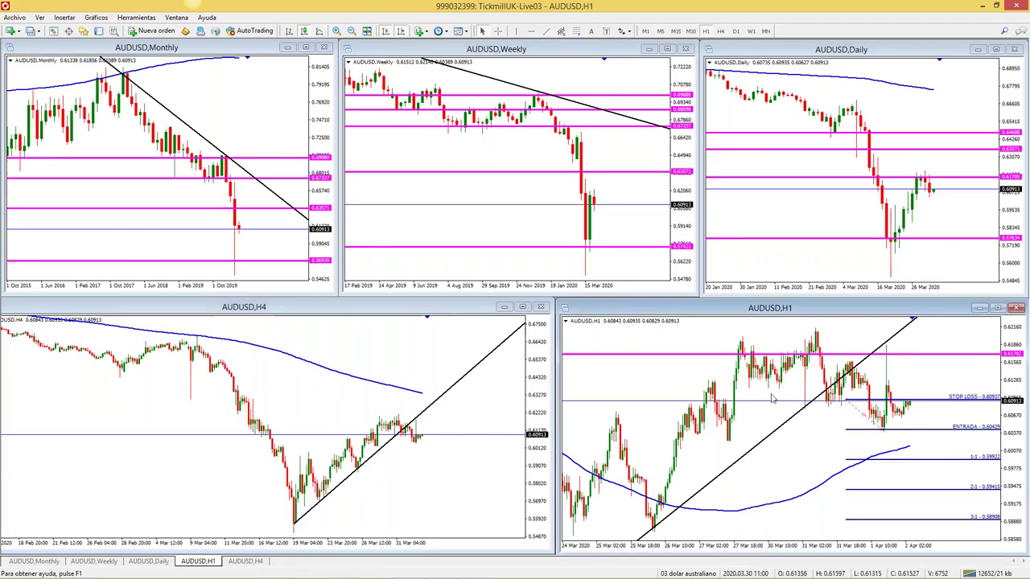
key("Delete")
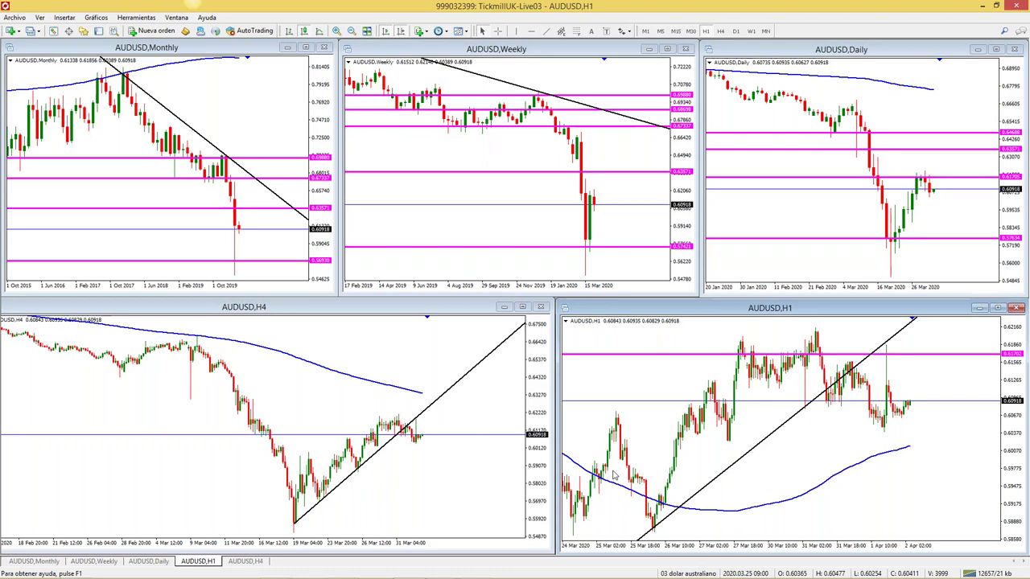
Review the charts of the 01 EUR USD profile and load the 10 petroleo profile
left_click(676, 573)
left_click(728, 325)
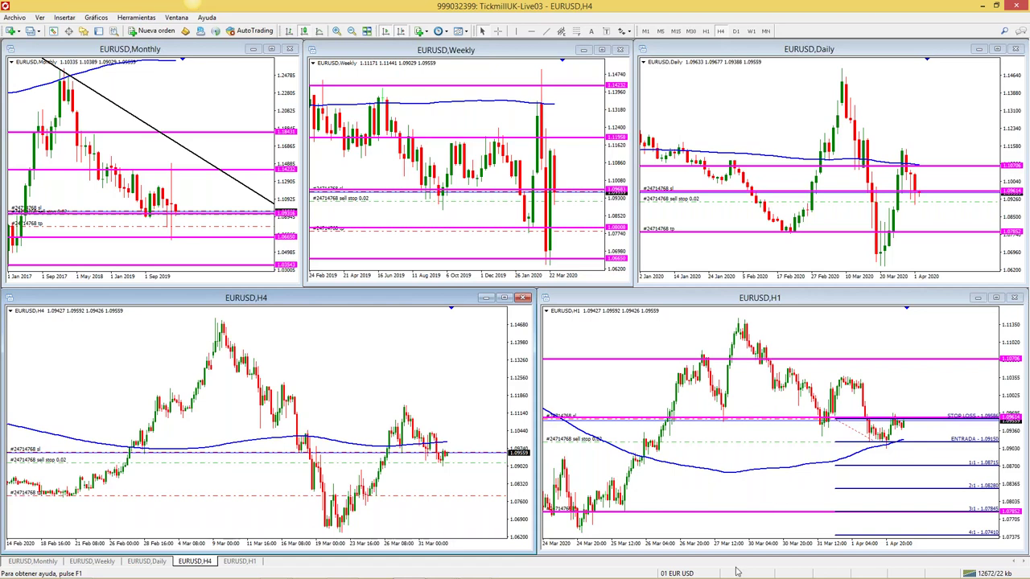
left_click(700, 573)
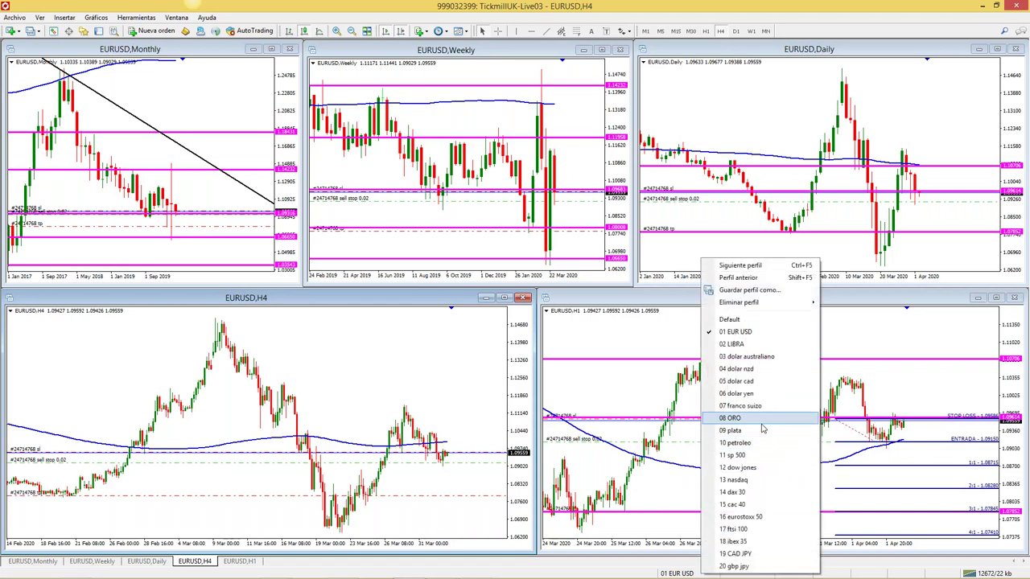
left_click(760, 444)
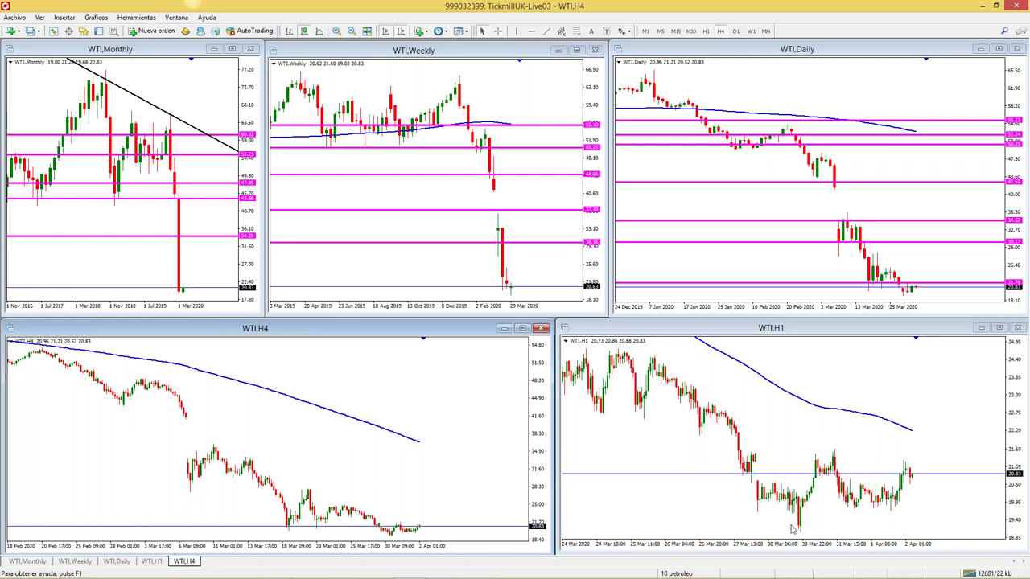
Review the DE30 charts in the 14 dax 30 profile and load the 20 gbp jpy profile
left_click(705, 577)
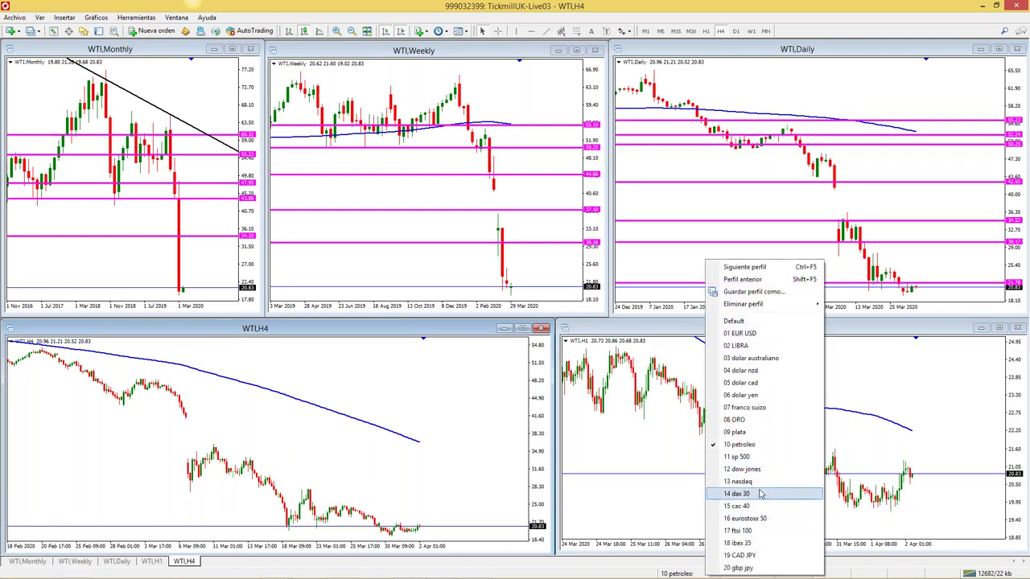
left_click(756, 494)
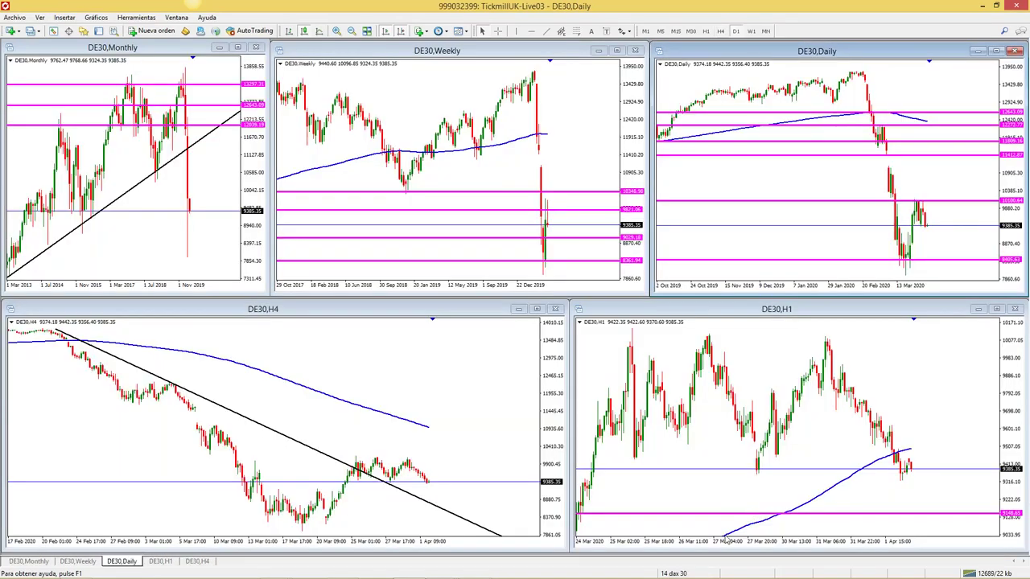
left_click(716, 574)
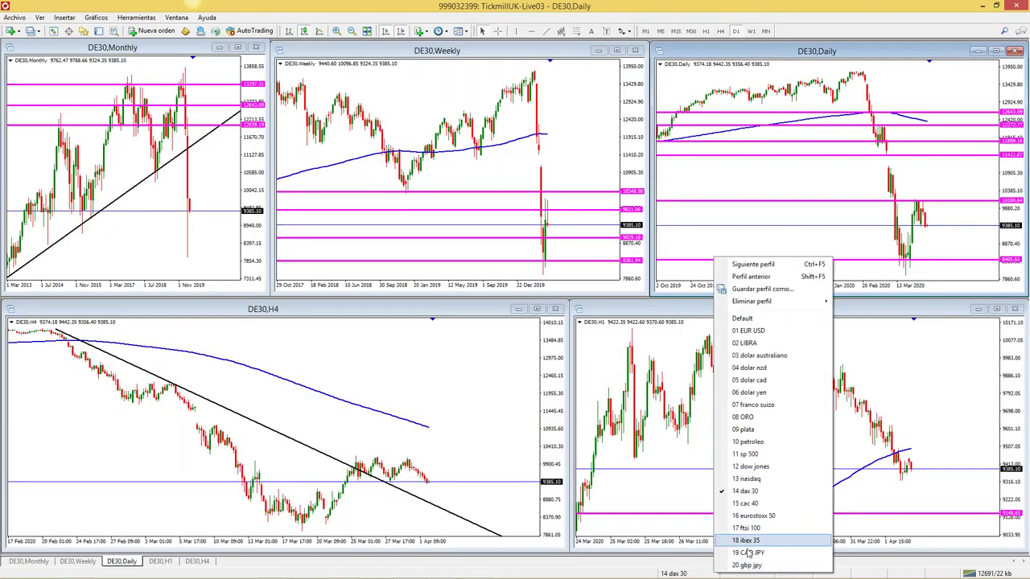
left_click(747, 565)
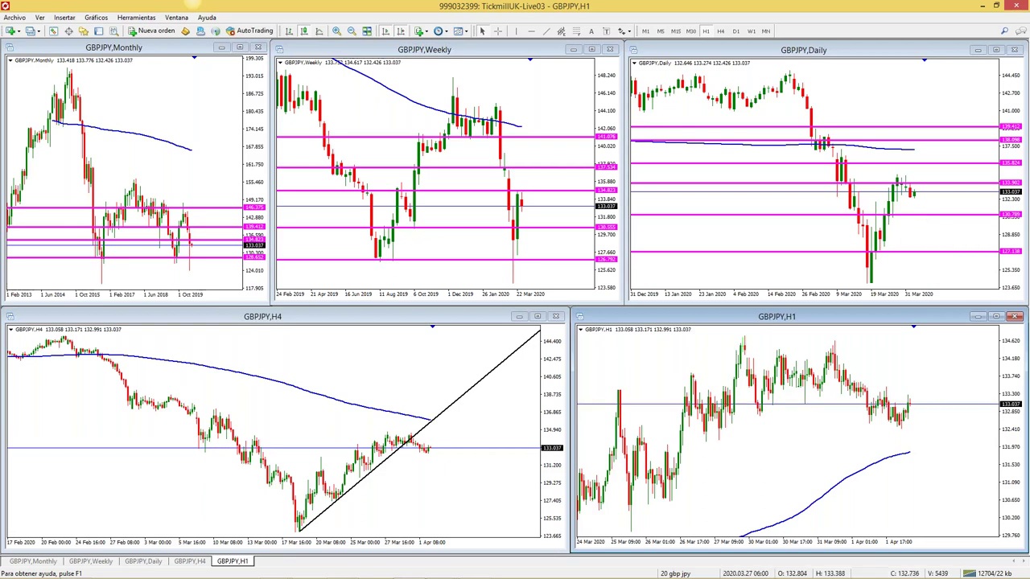
Load the 06 dolar yen profile and view the USDJPY Daily chart maximized, restoring the five-chart layout when done
left_click(676, 574)
left_click(740, 395)
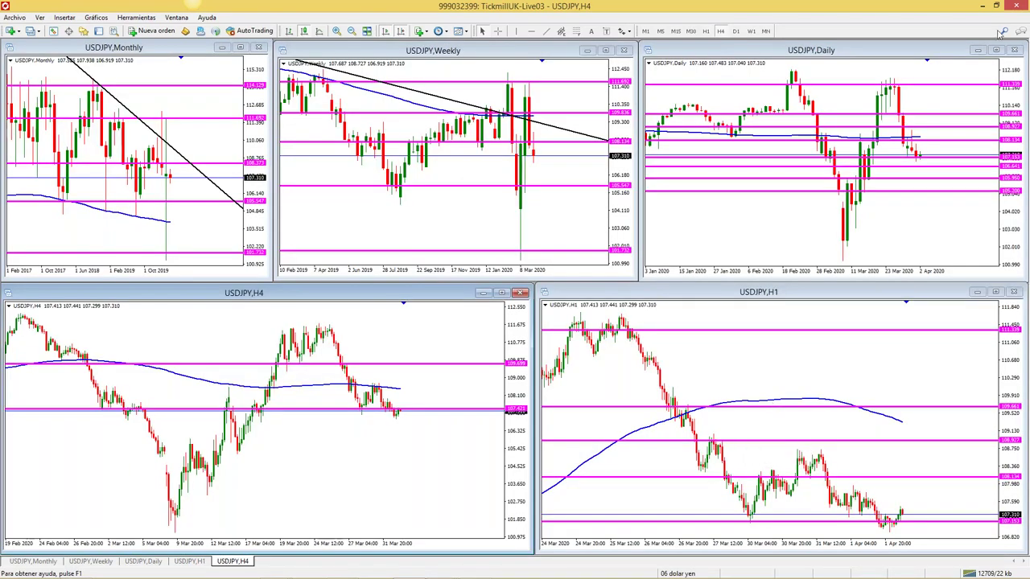
double_click(791, 112)
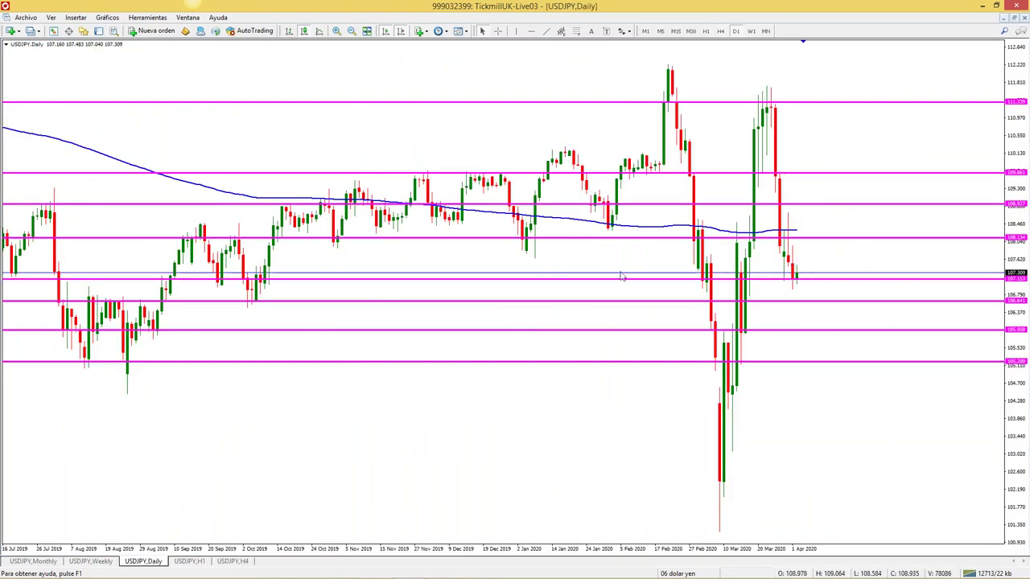
left_click(1016, 30)
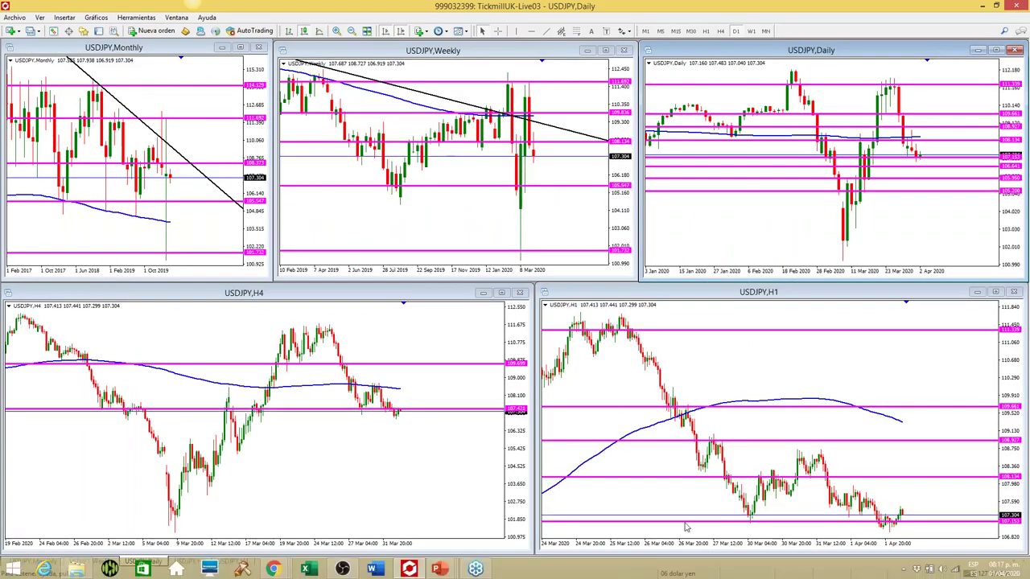
Load the 05 dolar cad profile and view the USDCAD H1 chart maximized before restoring the five-chart layout
left_click(679, 573)
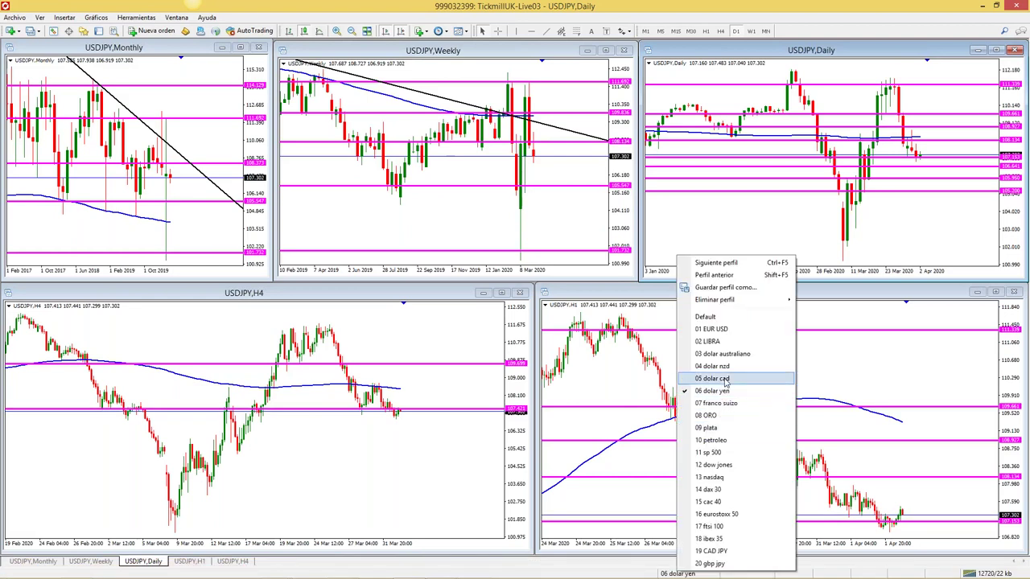
left_click(724, 378)
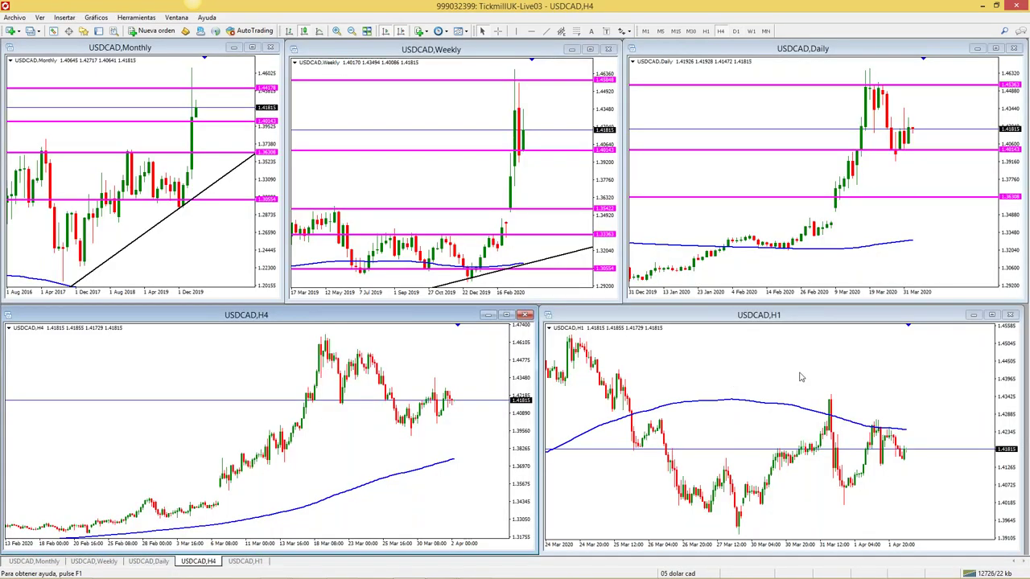
left_click(992, 316)
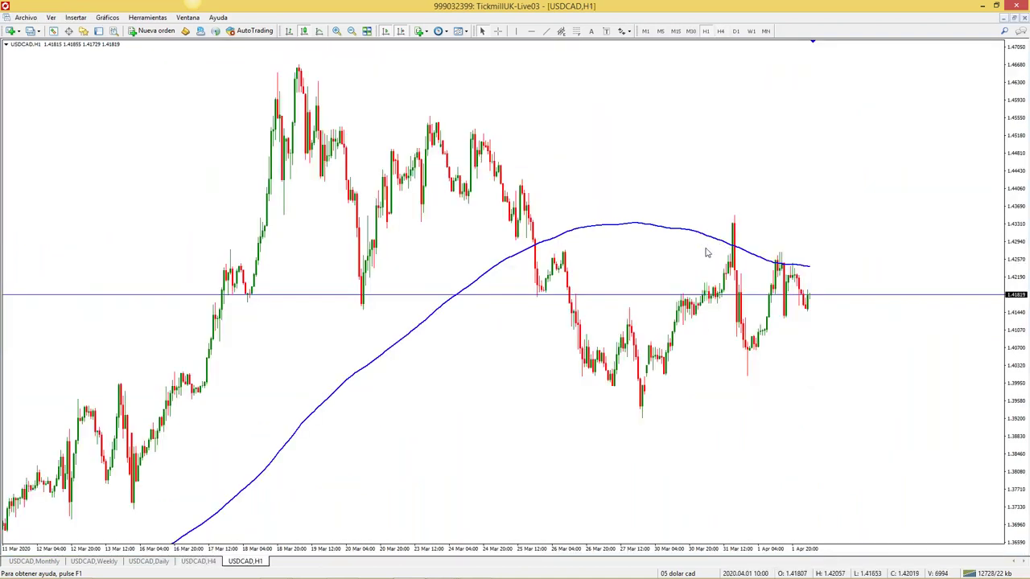
left_click(1012, 19)
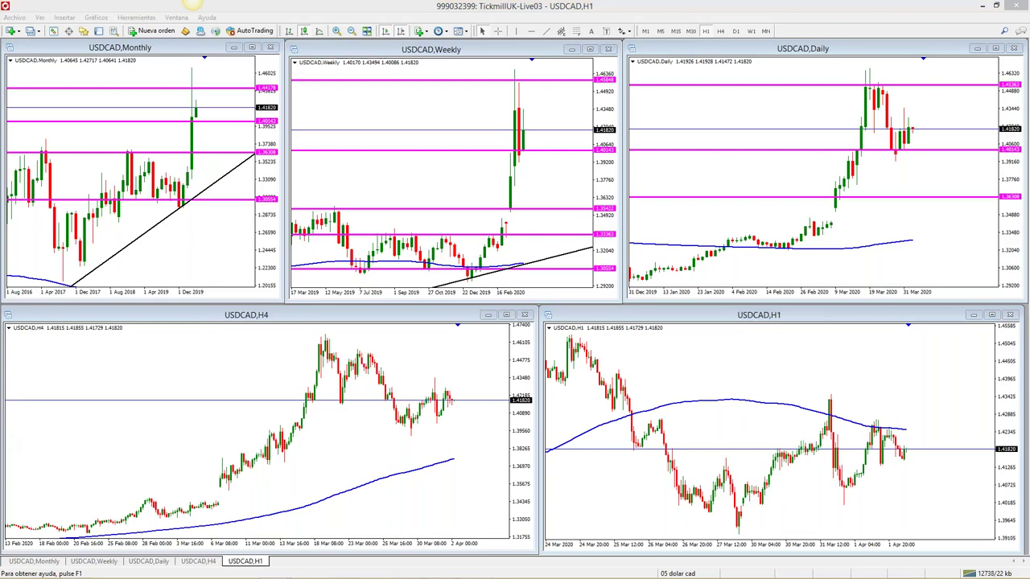
Review the USDCAD Monthly and H4 charts and load the 04 dolar nzd profile
left_click(200, 379)
left_click_drag(266, 297, 268, 300)
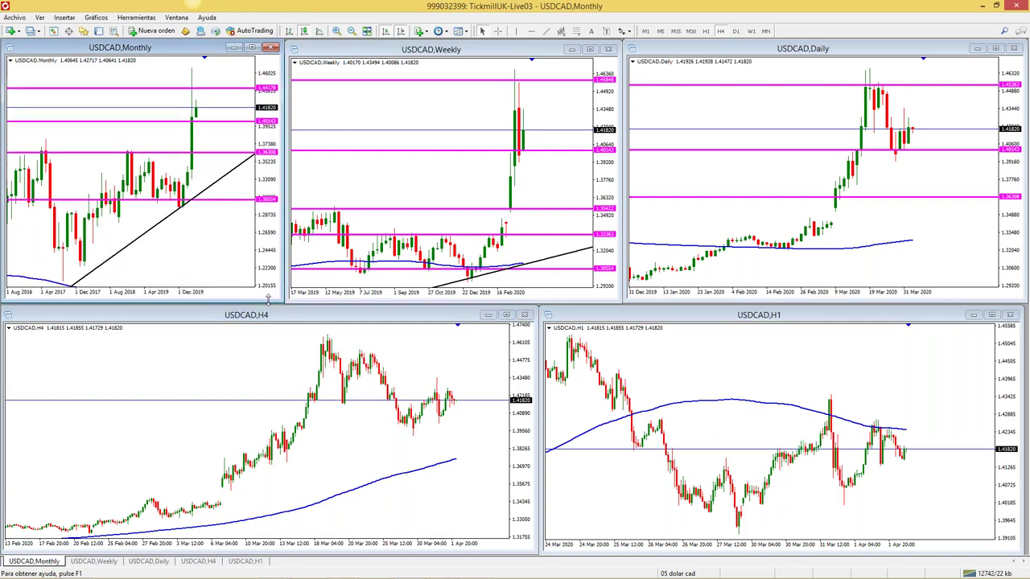
left_click(261, 347)
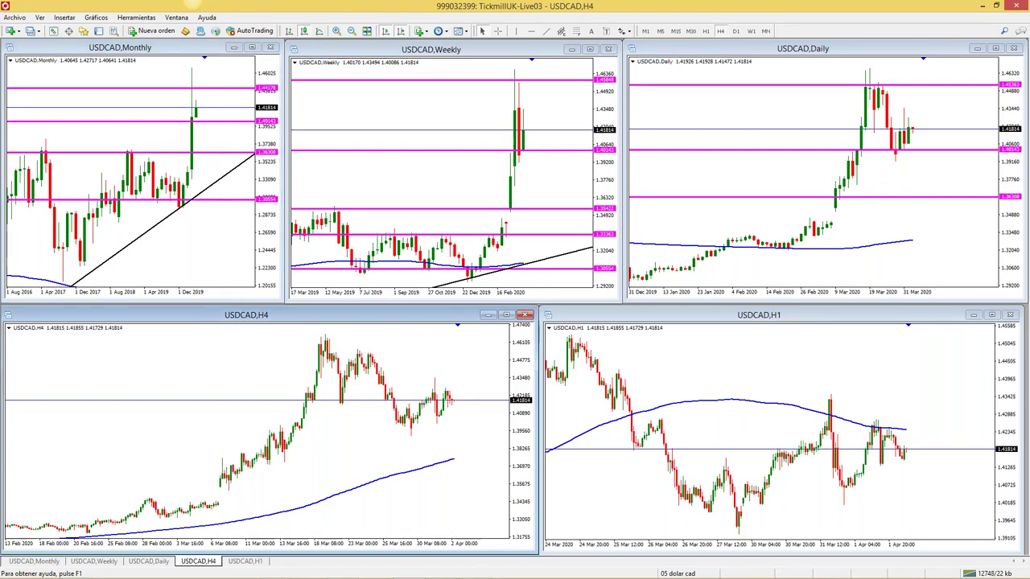
left_click(678, 573)
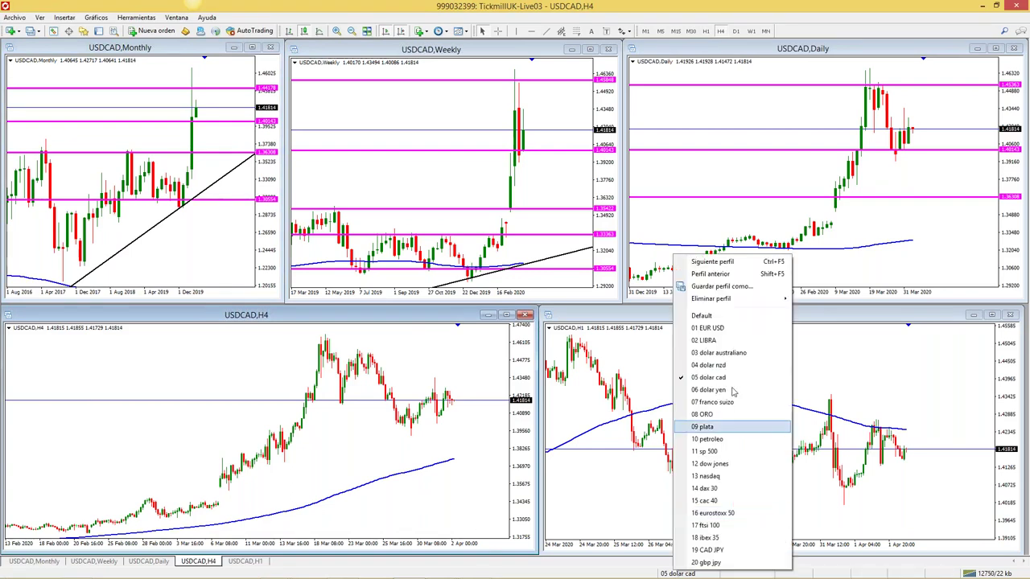
left_click(733, 366)
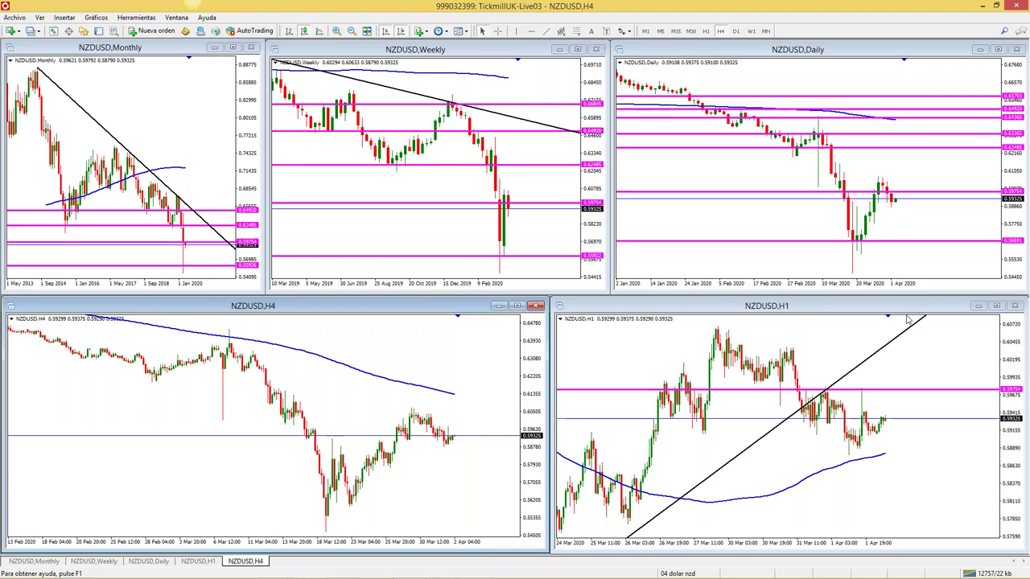
Draw a Fibonacci risk-reward projection with entry at 0.58855 and stop loss at 0.59367 on the maximized NZDUSD H1 chart, delete it and restore the layout
left_click(996, 306)
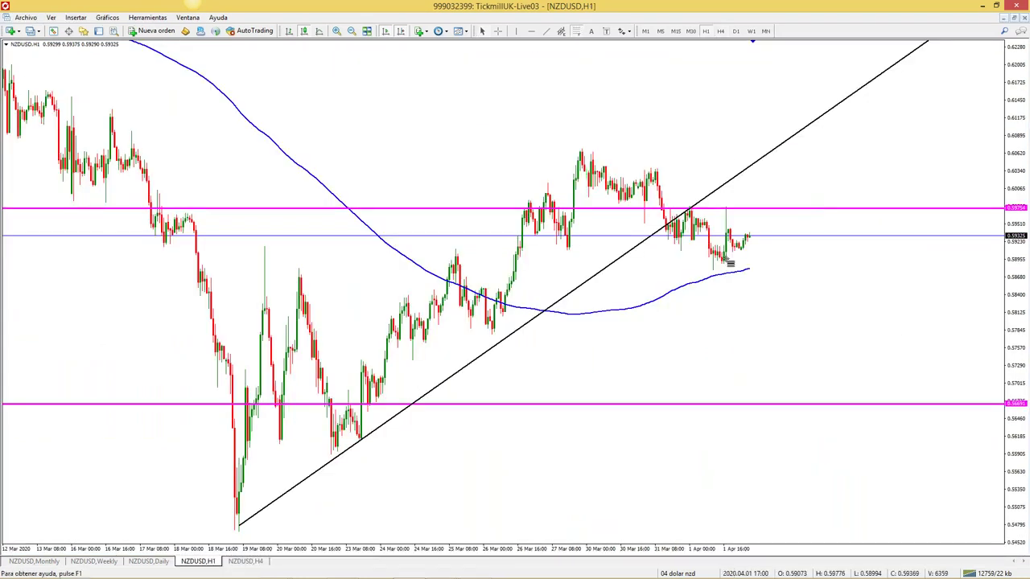
left_click_drag(721, 266, 661, 235)
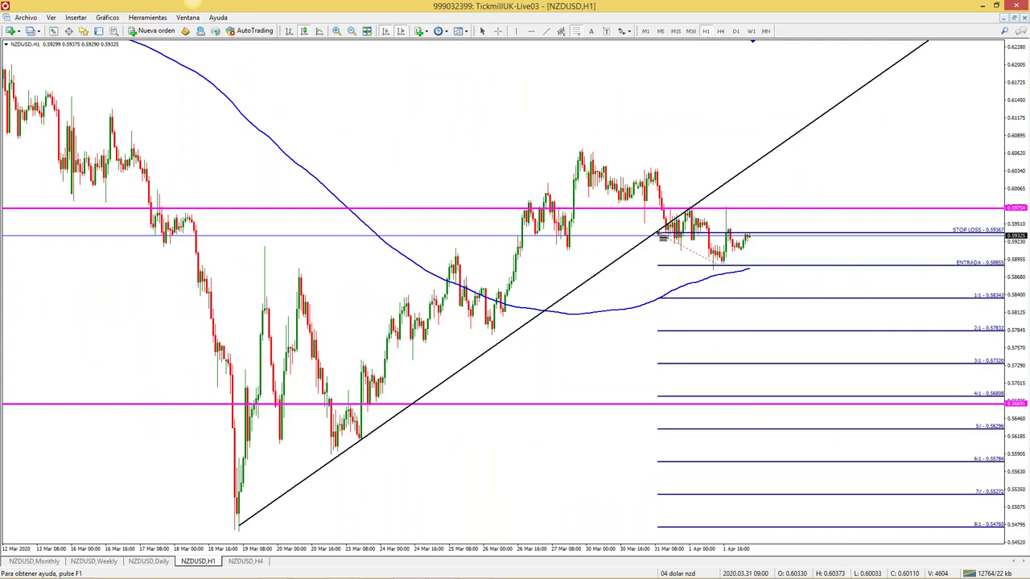
key("Delete")
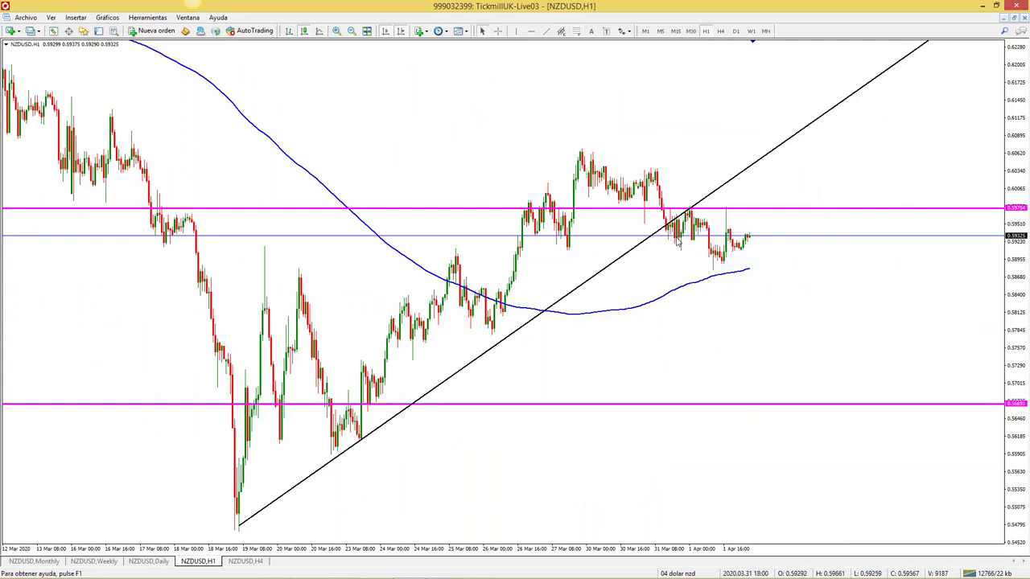
left_click(1014, 19)
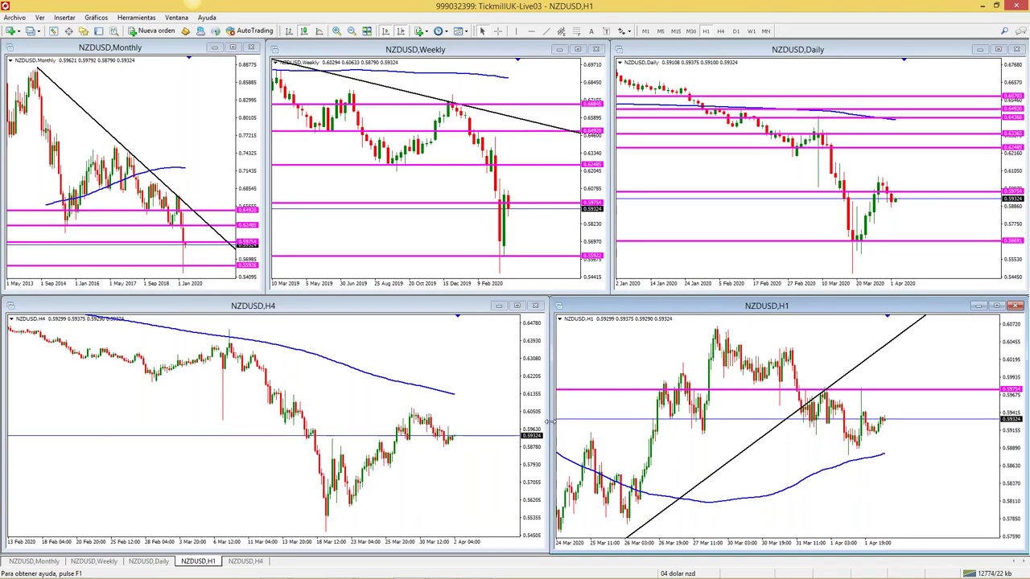
left_click_drag(547, 422, 544, 422)
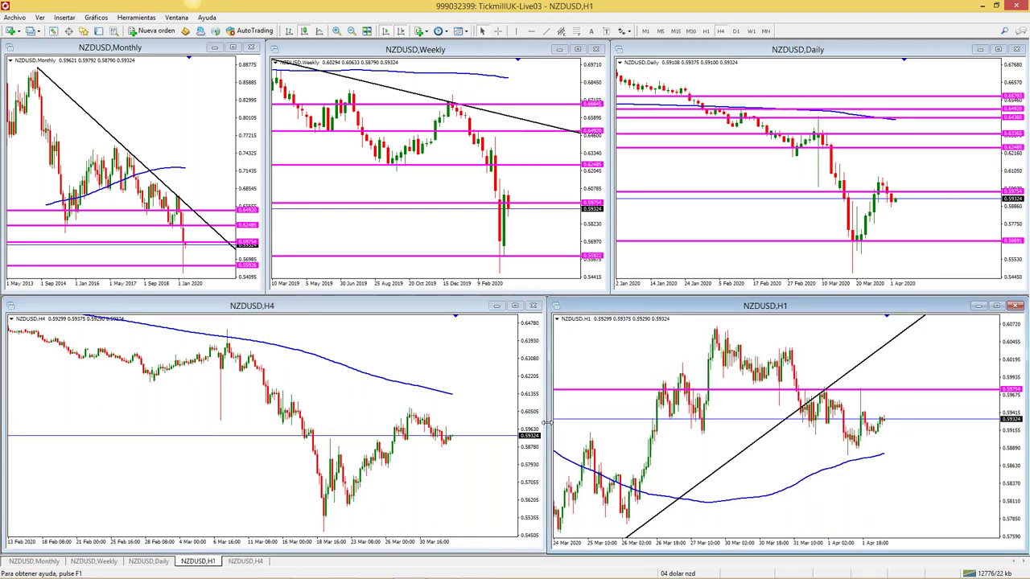
left_click_drag(546, 422, 547, 421)
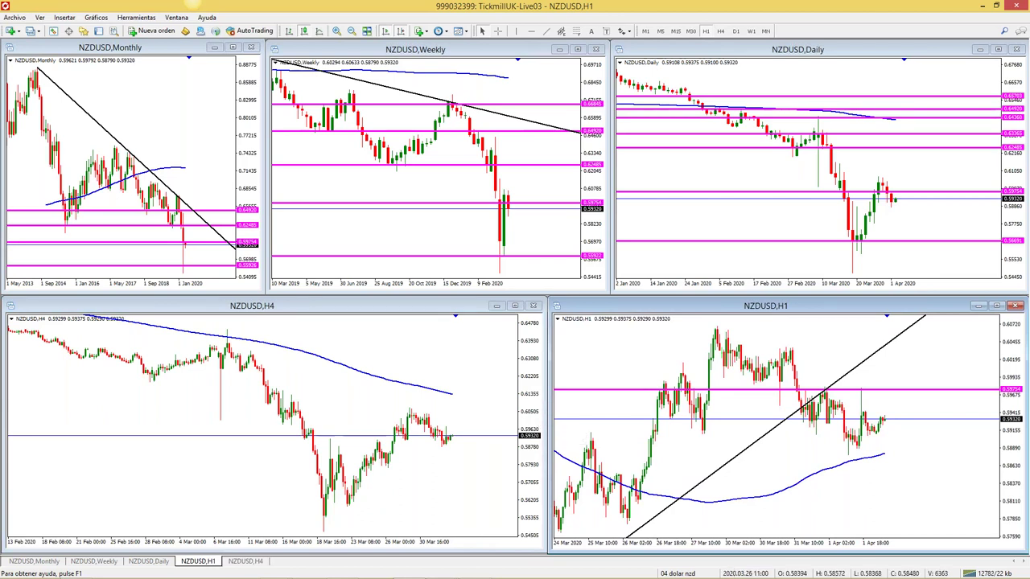
Load the 01 EUR USD profile and draw a rising trend line from the 23 March low on the maximized H1 chart, restoring the five-chart layout
left_click(679, 574)
left_click(713, 332)
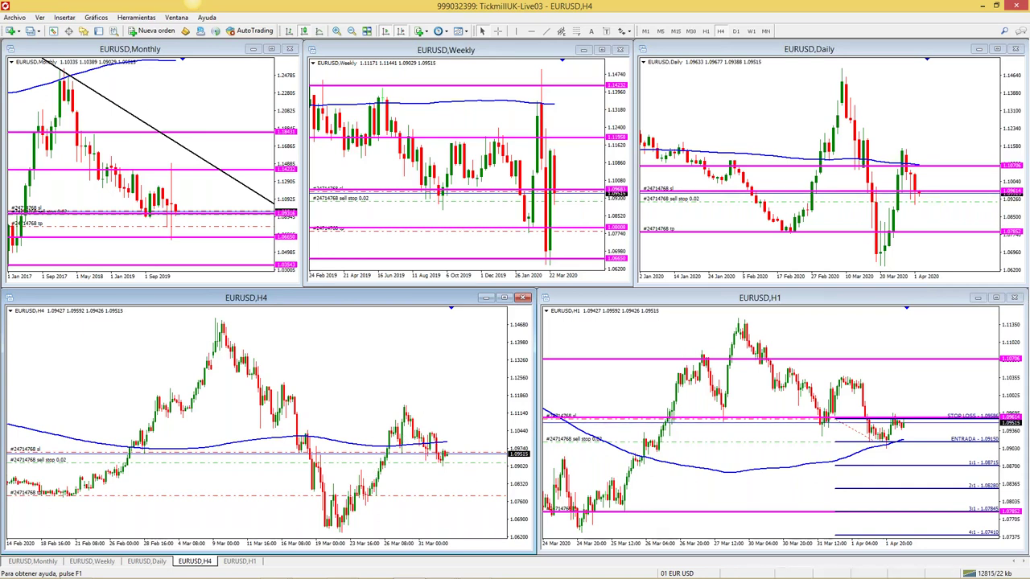
left_click(996, 298)
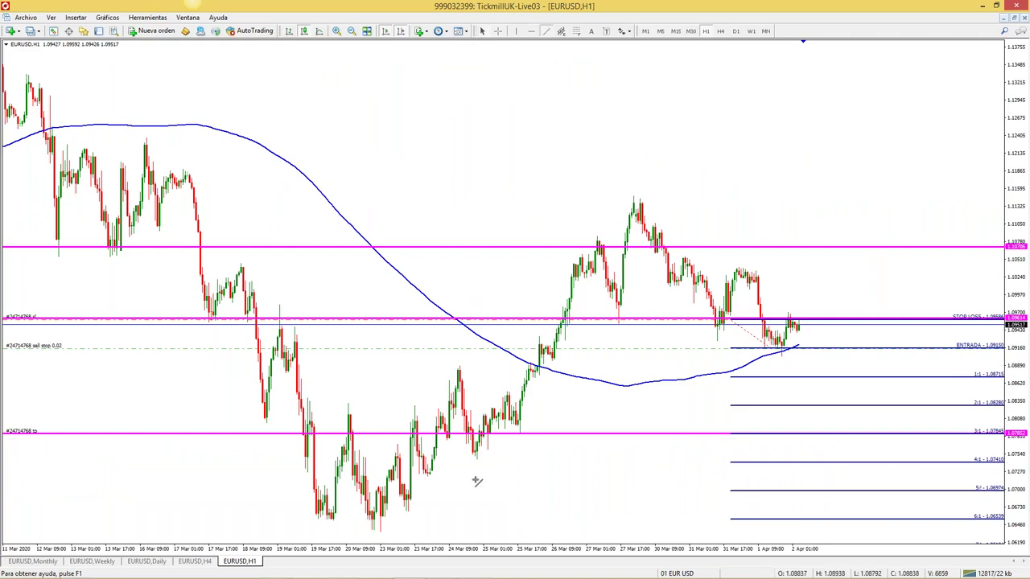
left_click_drag(384, 524, 497, 459)
left_click(1014, 17)
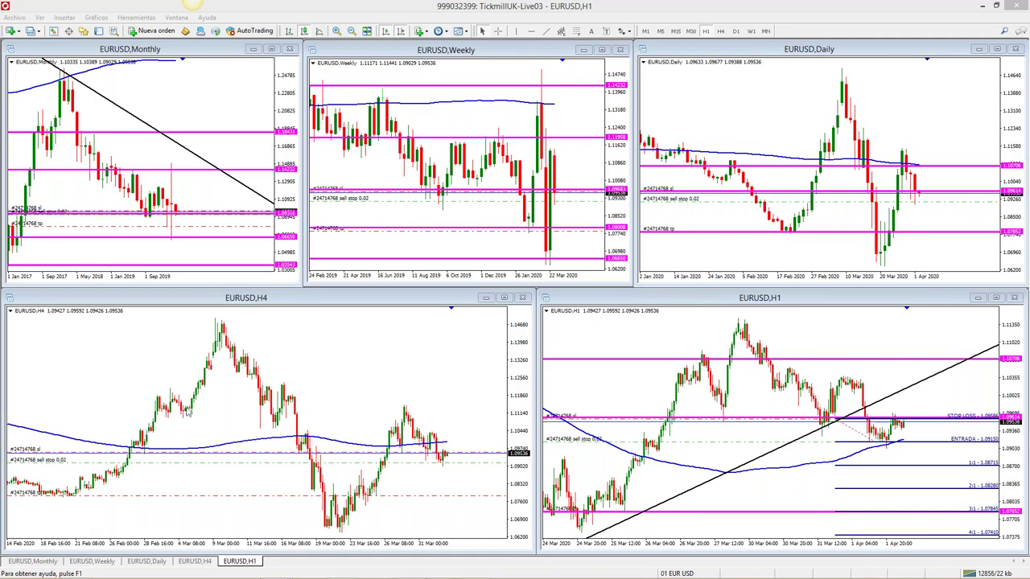
left_click(200, 364)
left_click(251, 262)
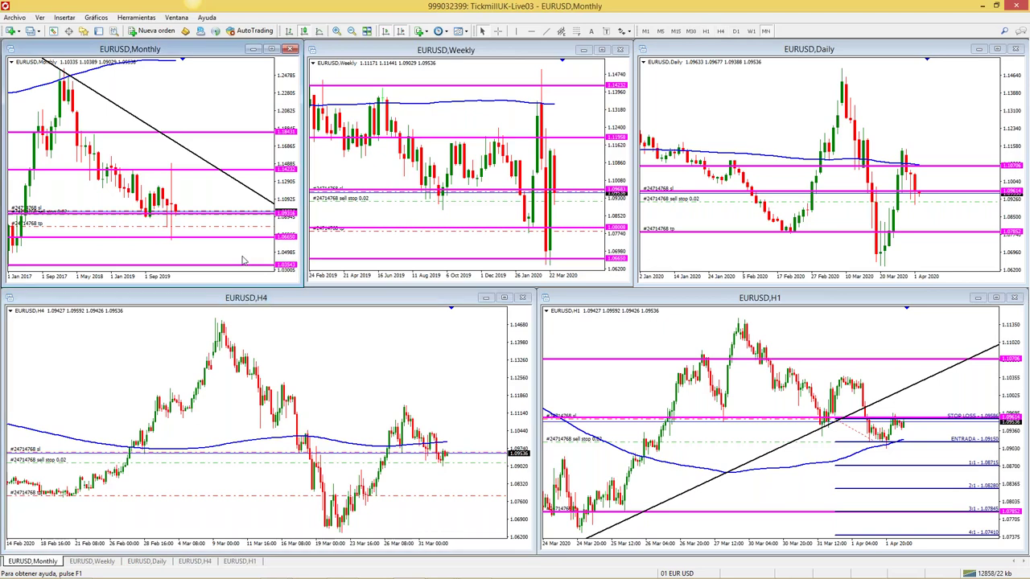
left_click(362, 165)
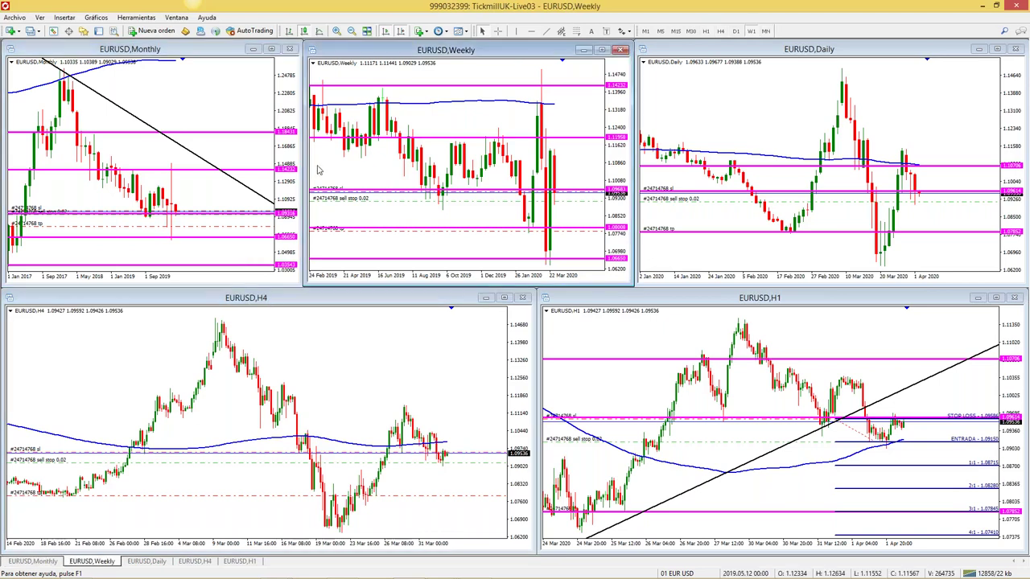
left_click(217, 121)
left_click(336, 206)
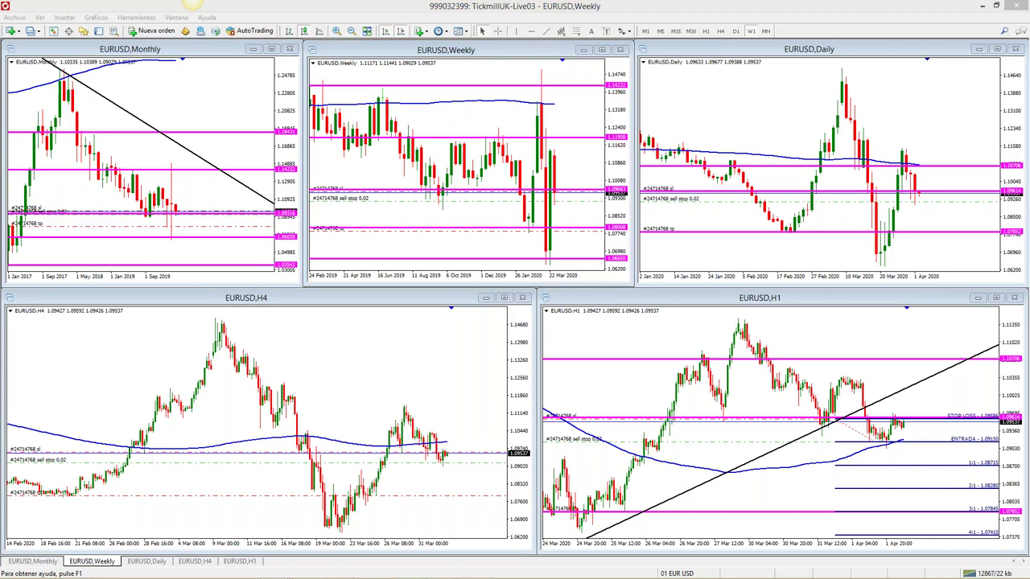
Examine the EURUSD H1 chart maximized and at a closer zoom, returning to the original zoom and the five-chart layout when done
left_click(1006, 303)
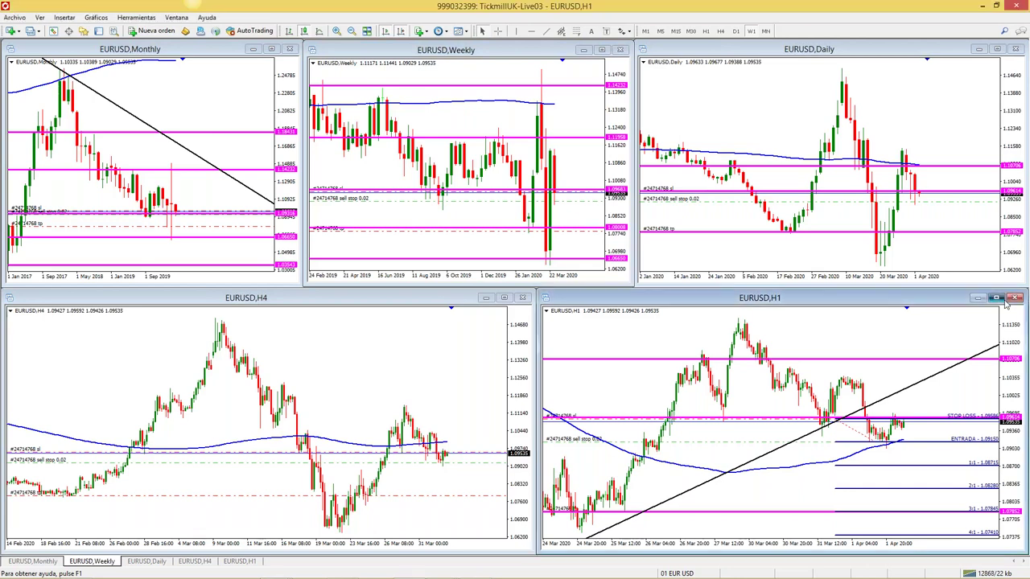
left_click(996, 297)
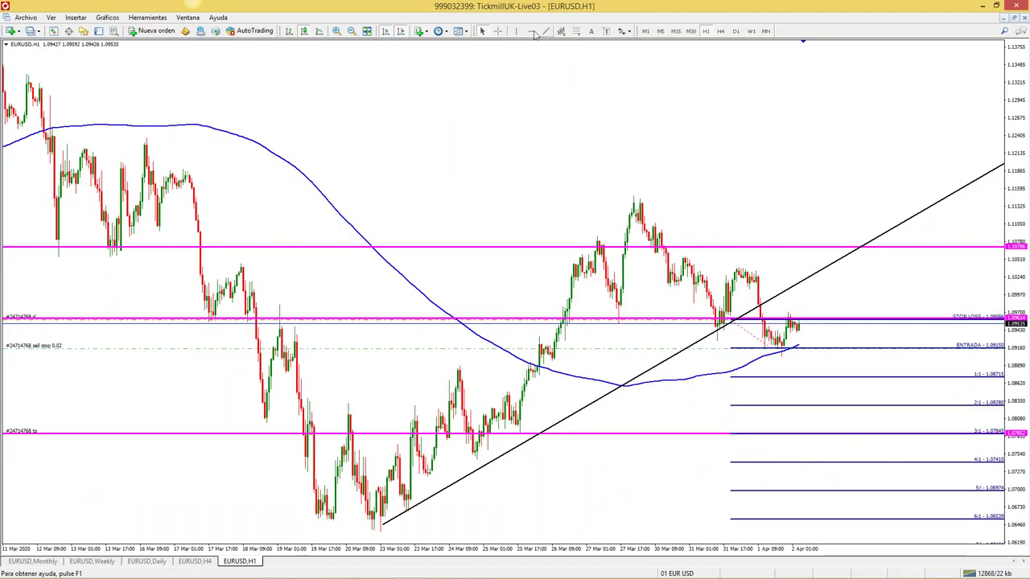
left_click(337, 31)
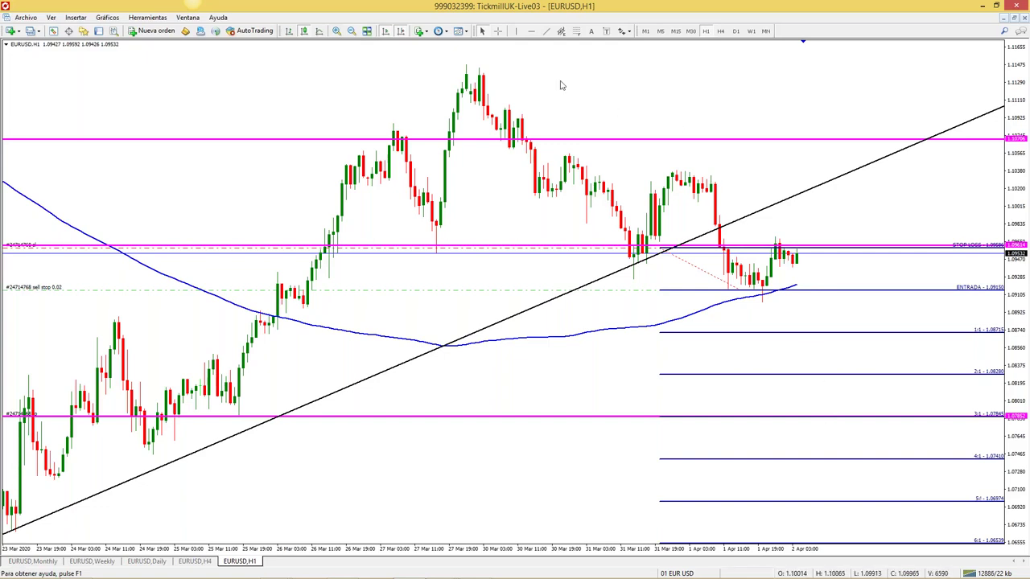
left_click(355, 31)
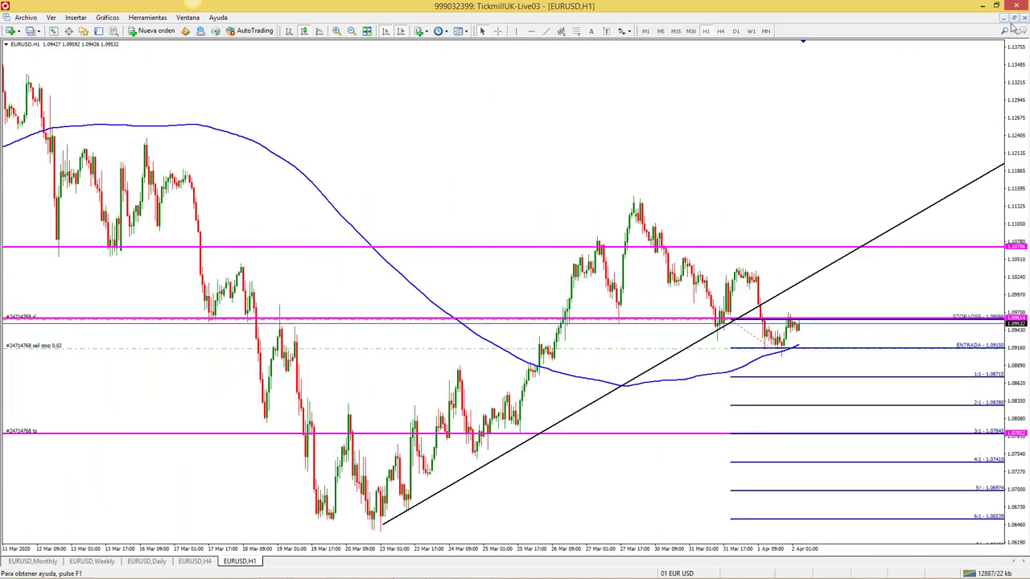
left_click(1011, 17)
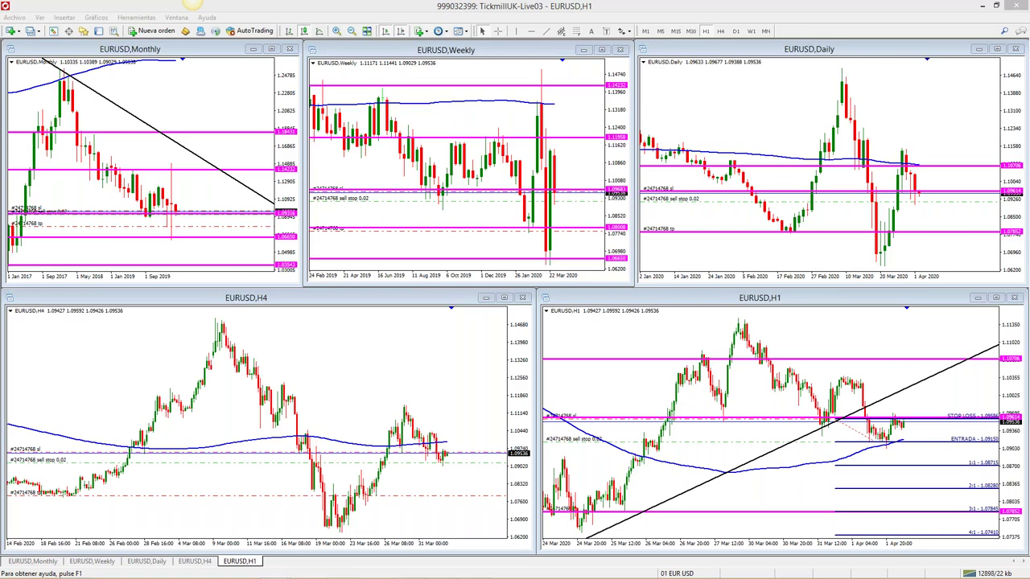
Switch to the PowerPoint slideshow and advance past the legal and risk notice to the Preguntas y Respuestas slide
left_click(451, 377)
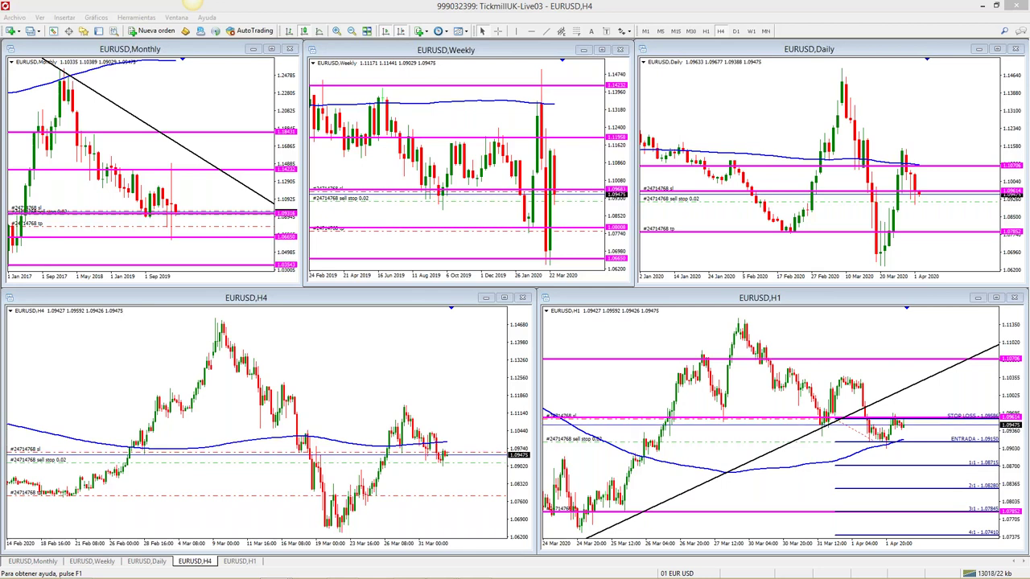
mouse_move(400, 576)
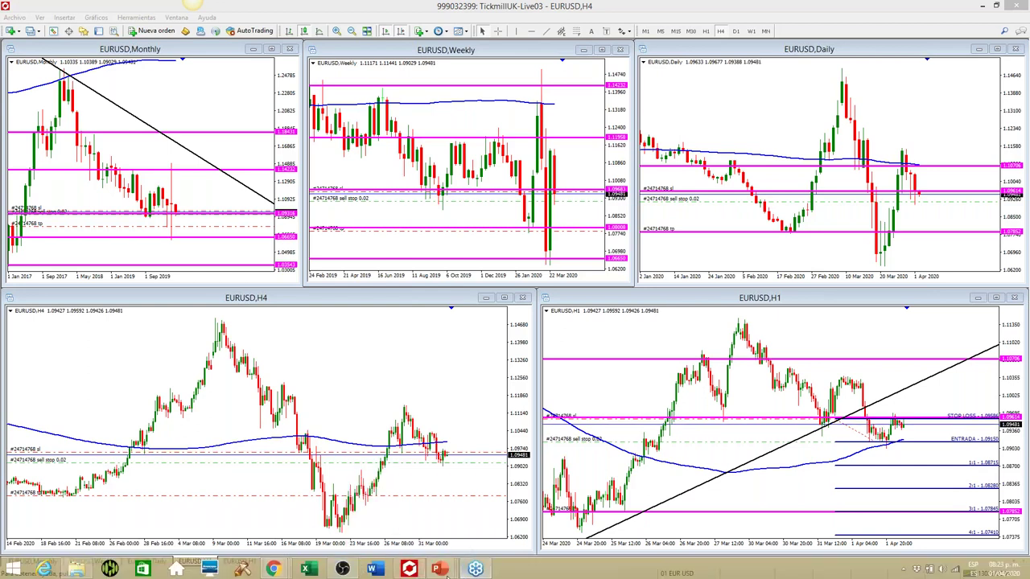
mouse_move(437, 569)
left_click(441, 523)
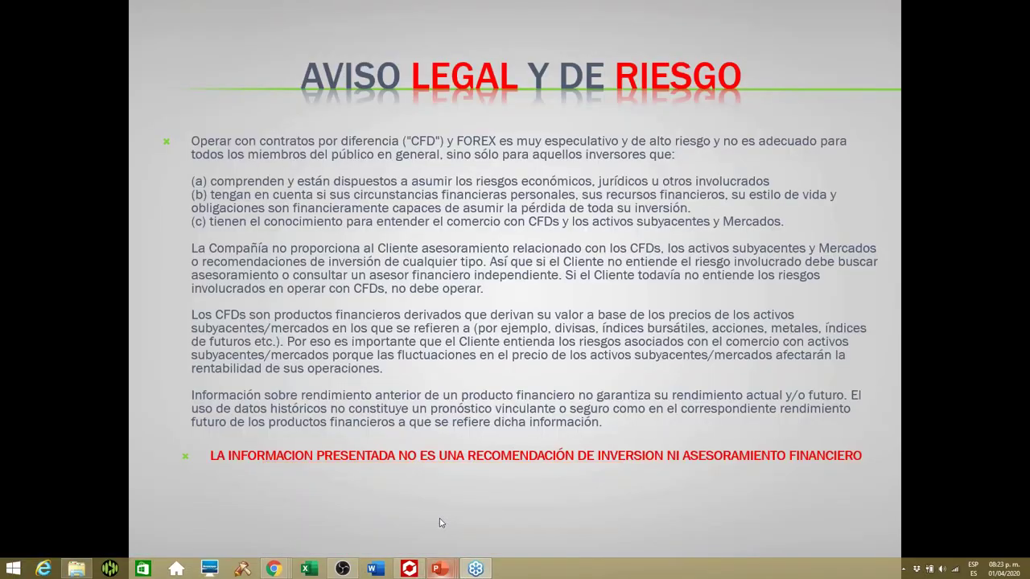
left_click(461, 441)
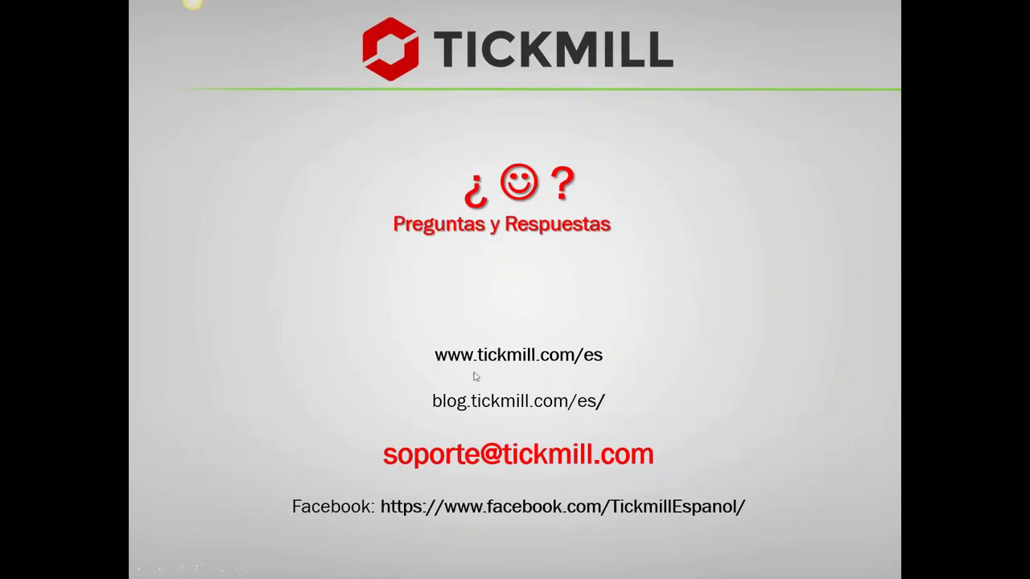